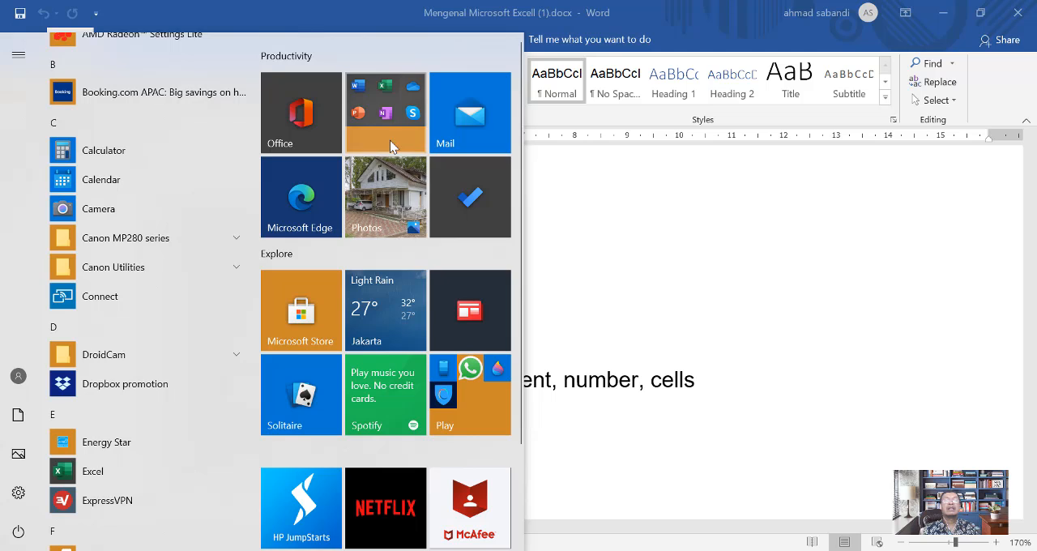
Step: Switch from the Word document to Excel by launching it
left_click(375, 146)
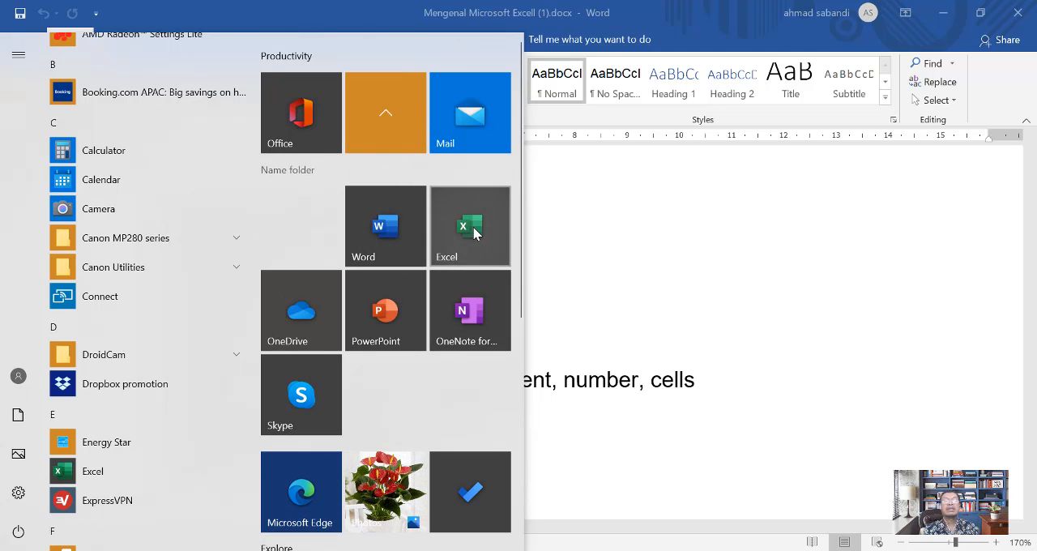
left_click(473, 233)
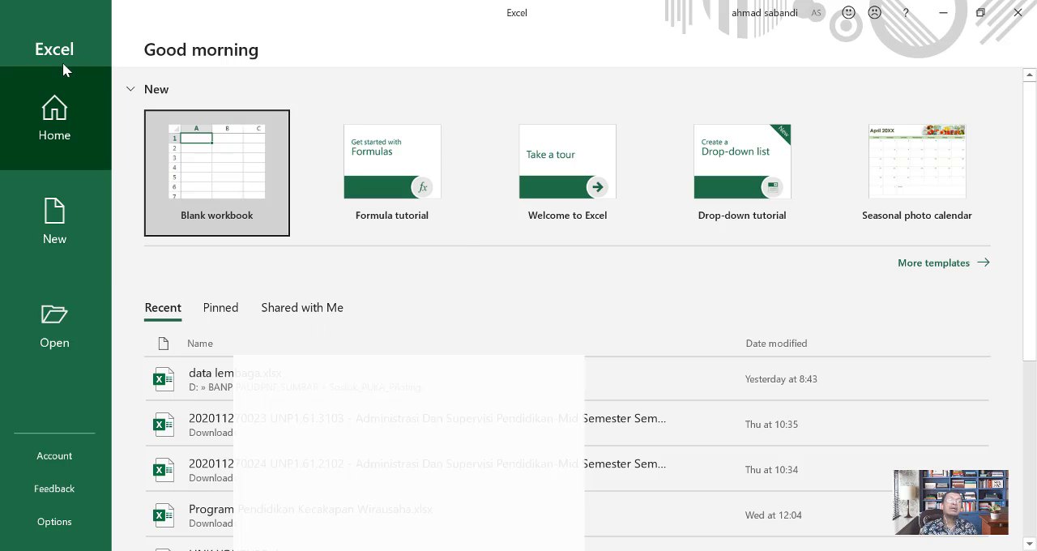
Step: Look through Excel's New, Open, Account and Feedback pages and the Excel Options dialog, leaving all settings as they are
left_click(65, 219)
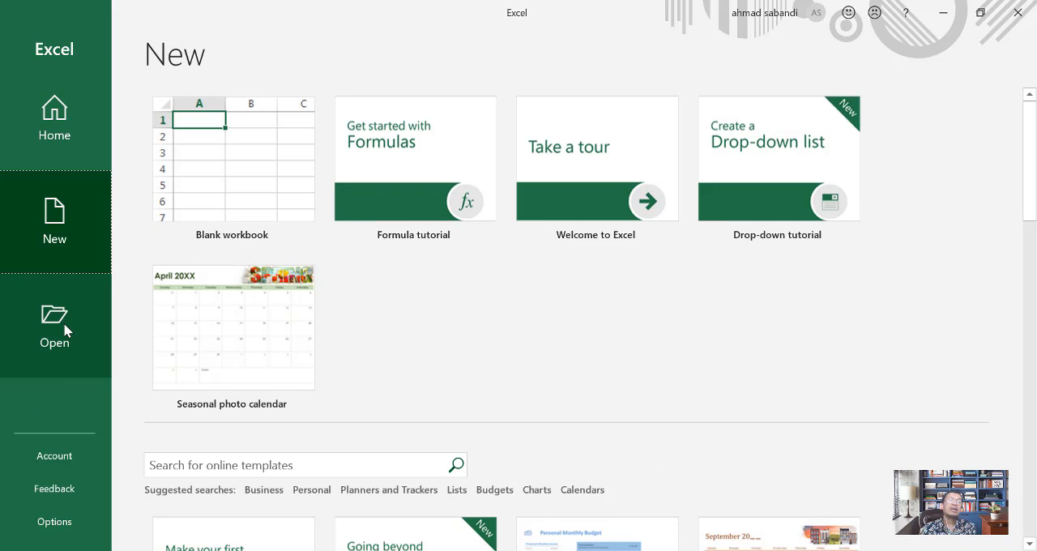
left_click(65, 328)
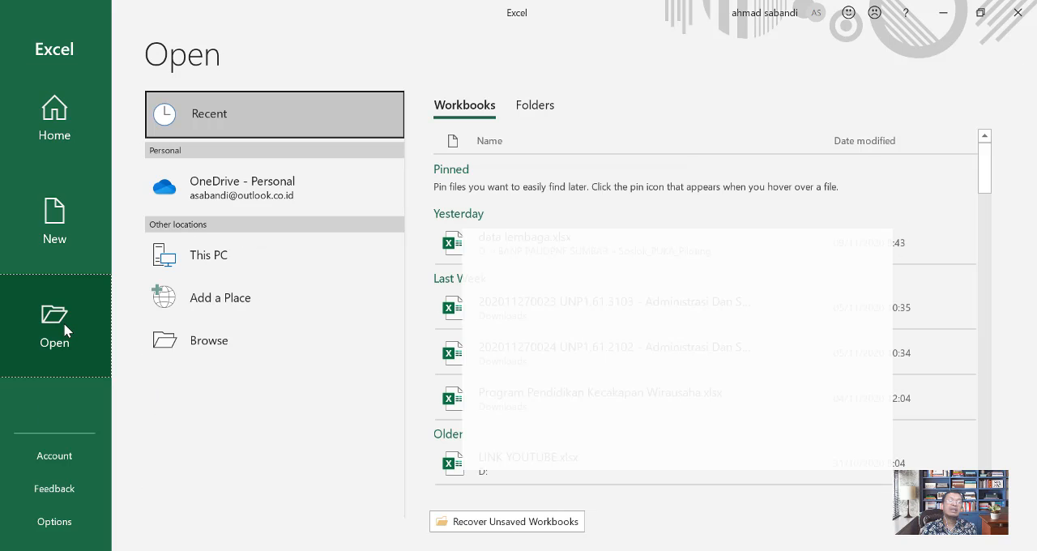
left_click(73, 453)
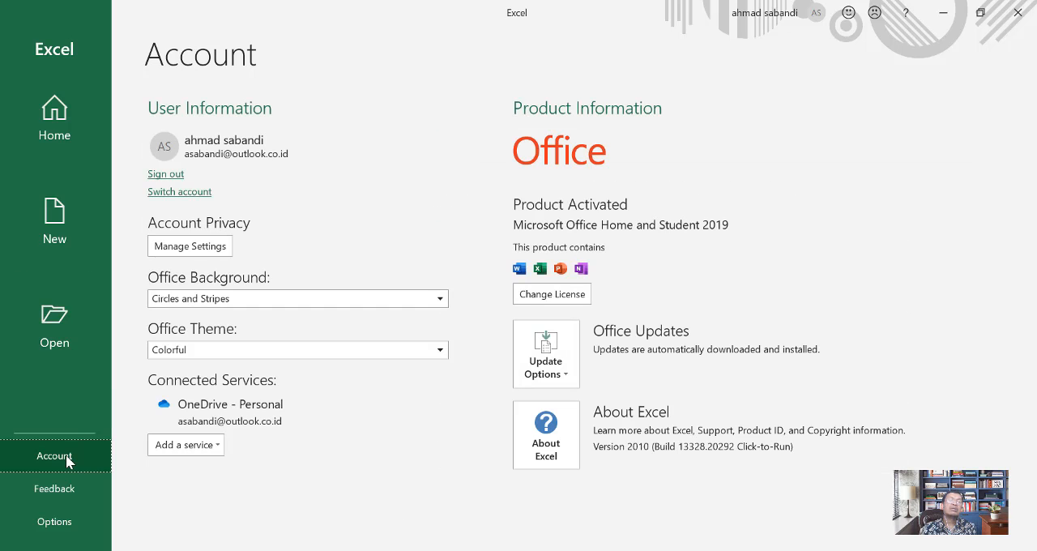
left_click(68, 496)
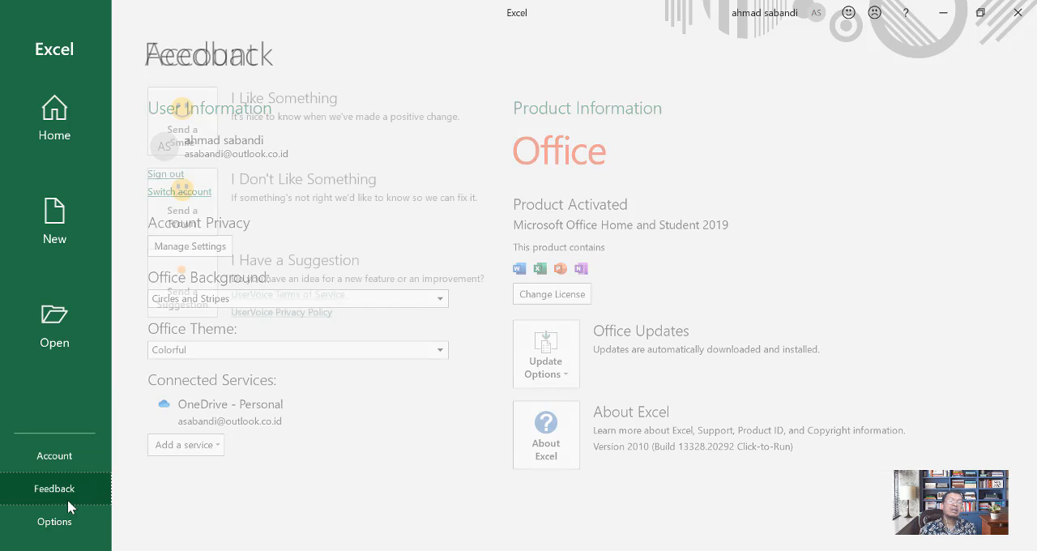
left_click(54, 527)
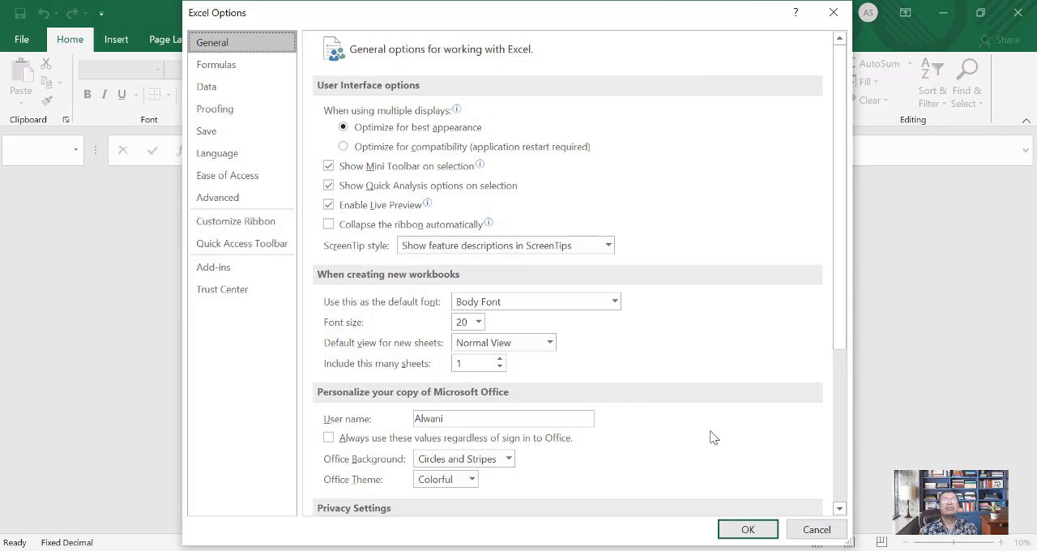
left_click(746, 529)
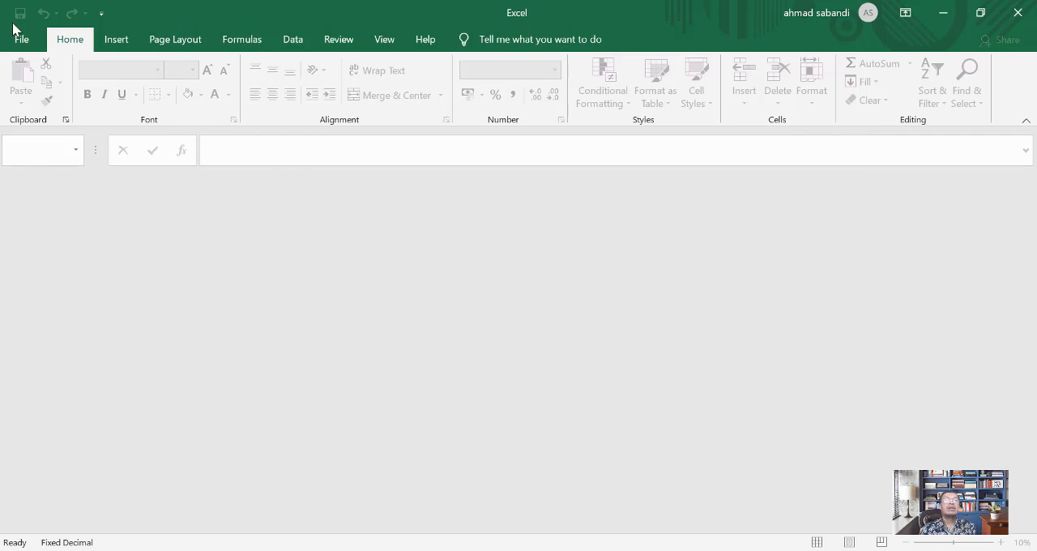
Step: Leave the empty Excel window and launch Excel again to get back to its start screen
left_click(671, 550)
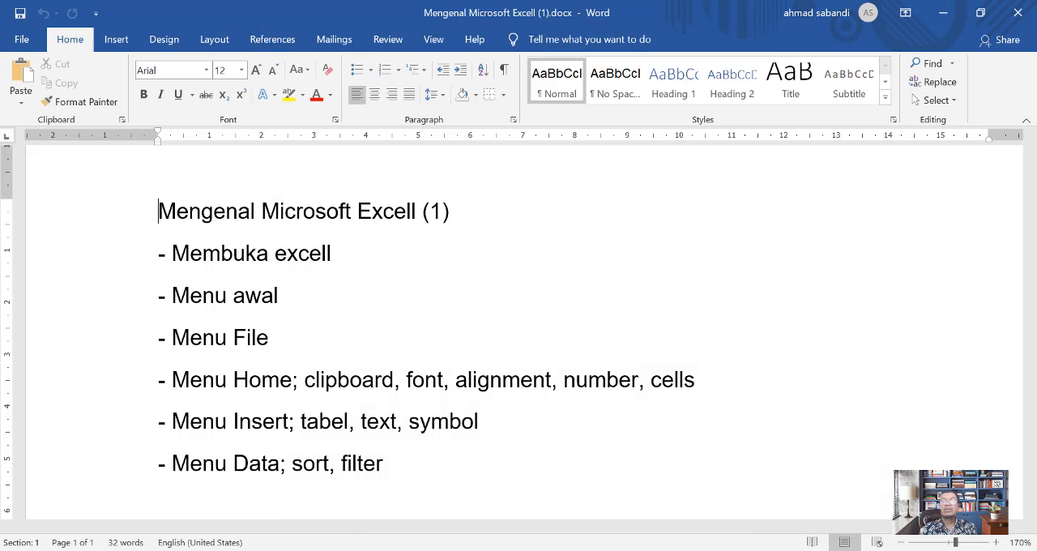
left_click(713, 550)
key("super")
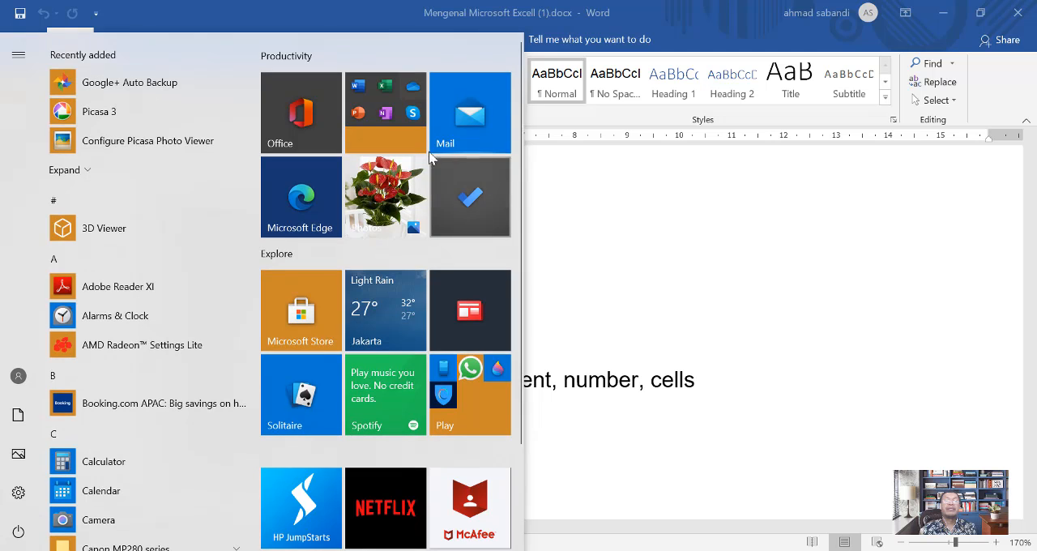
left_click(386, 122)
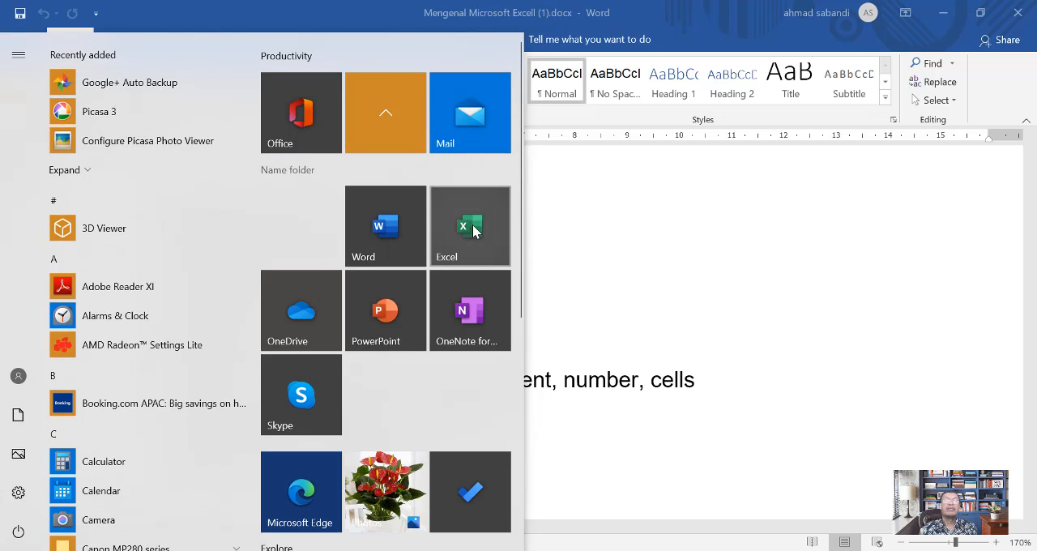
left_click(474, 230)
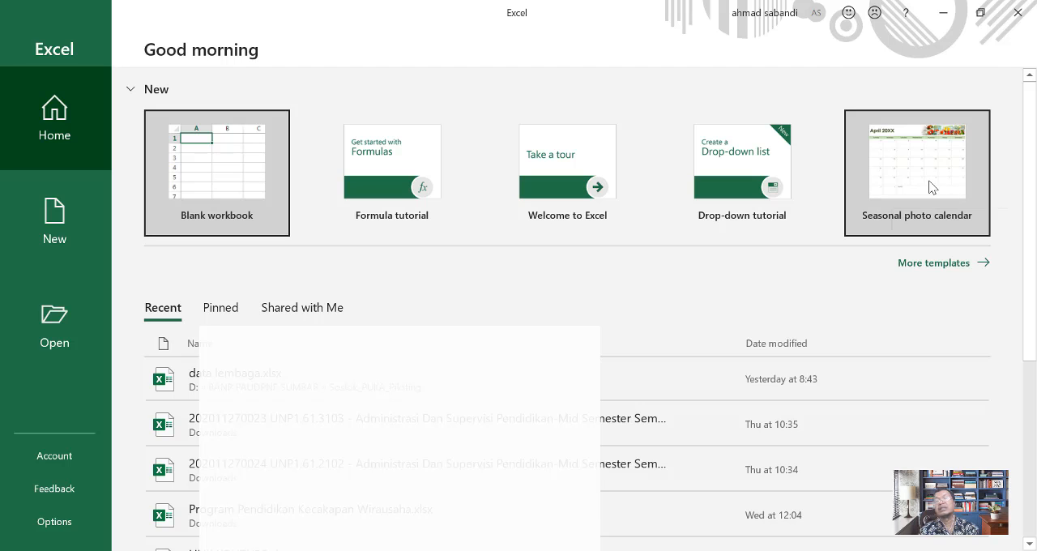
Step: Create a workbook from the Seasonal photo calendar template and look over its January sheet
left_click(983, 199)
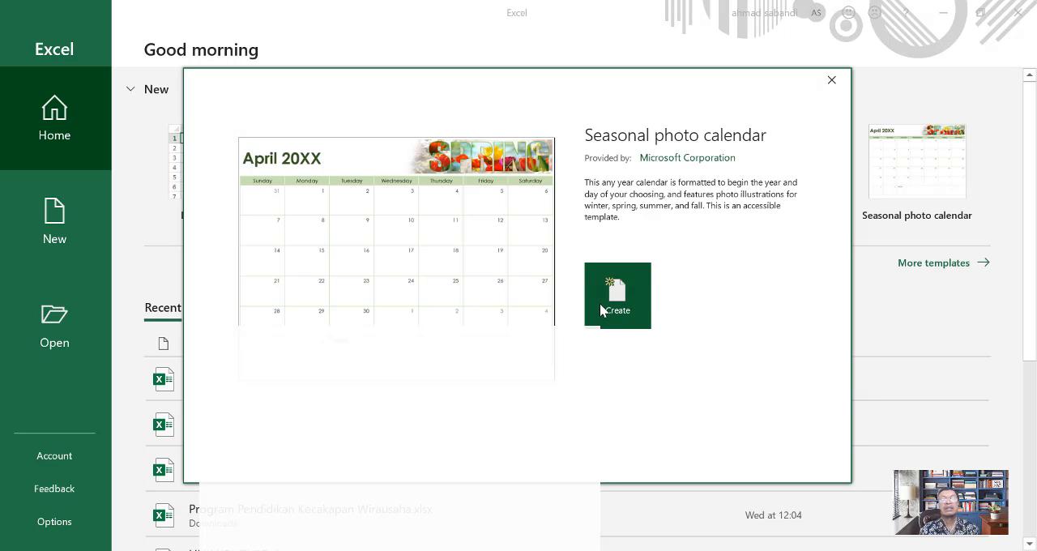
left_click(637, 293)
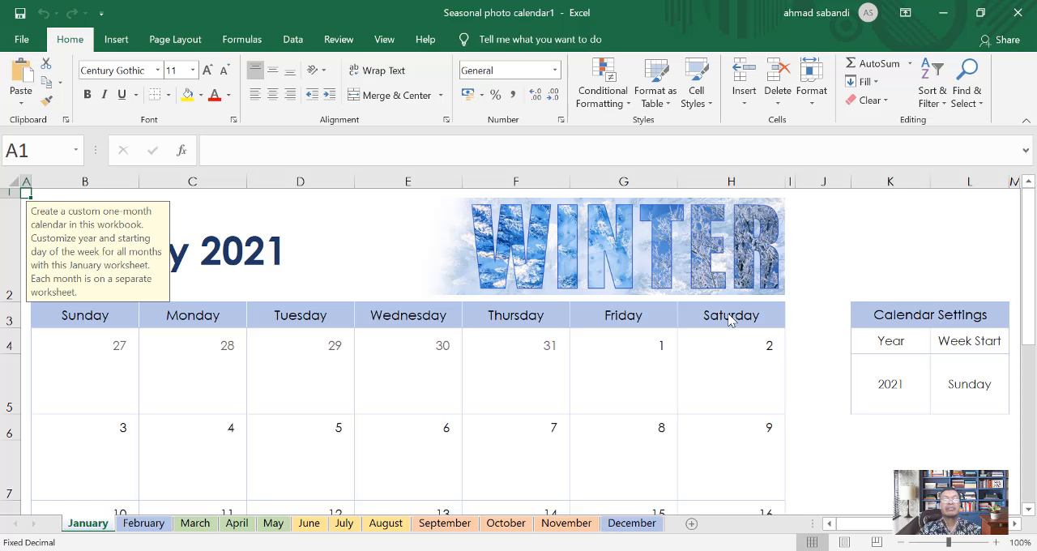
scroll(357, 253, "down", 1)
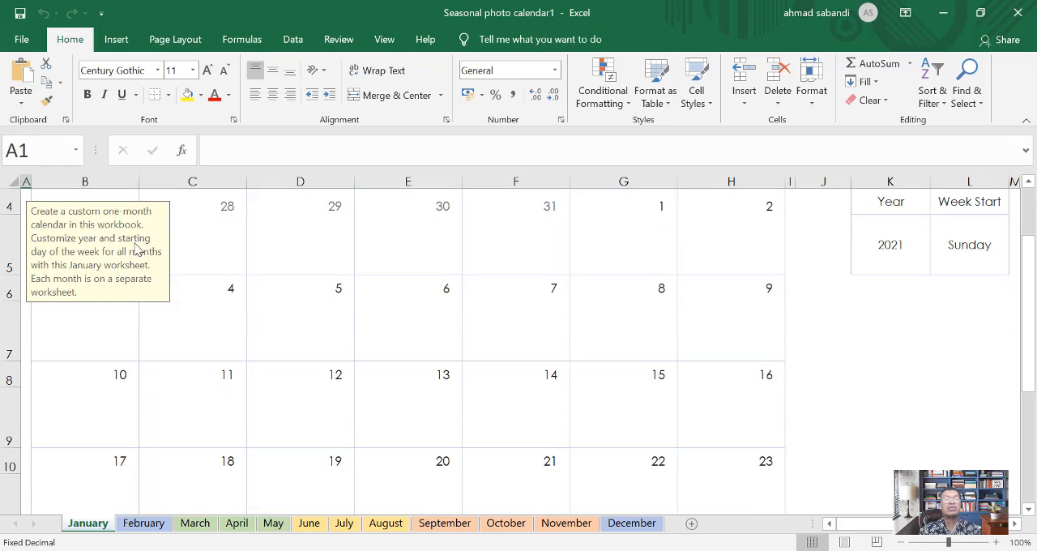
scroll(854, 273, "up", 1)
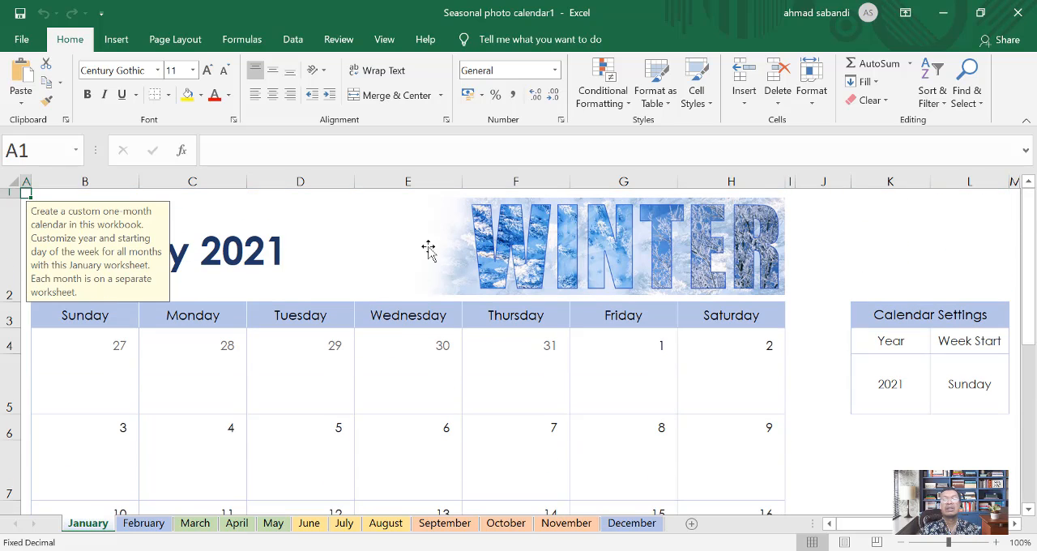
Step: Enter 2020 as the year in the calendar settings on the January sheet
left_click(284, 229)
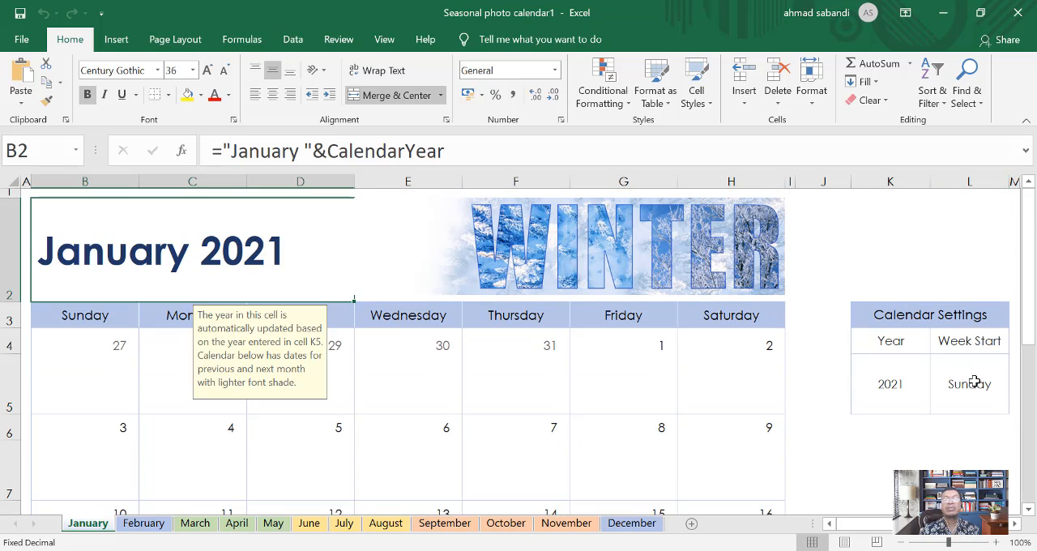
left_click(889, 384)
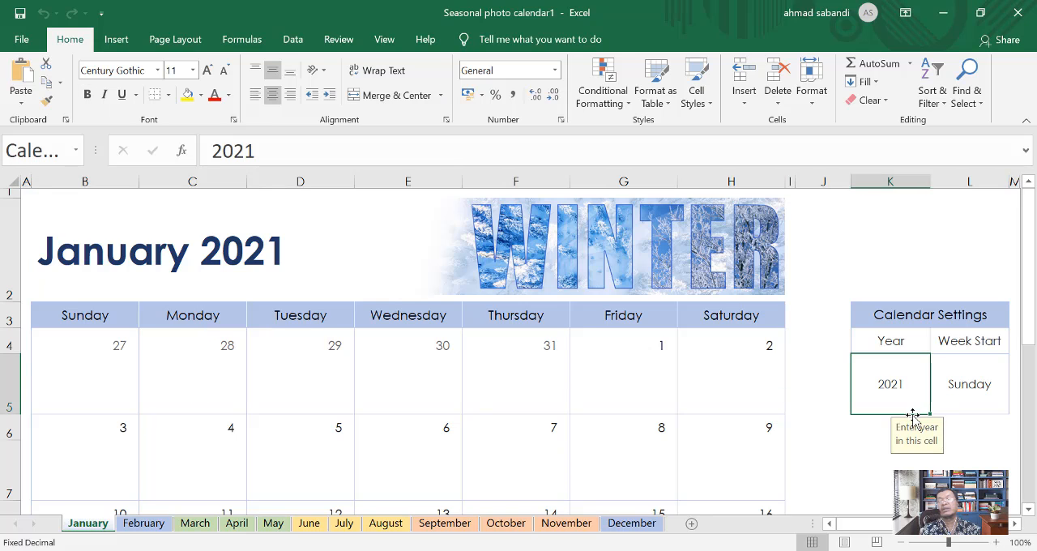
type("2020")
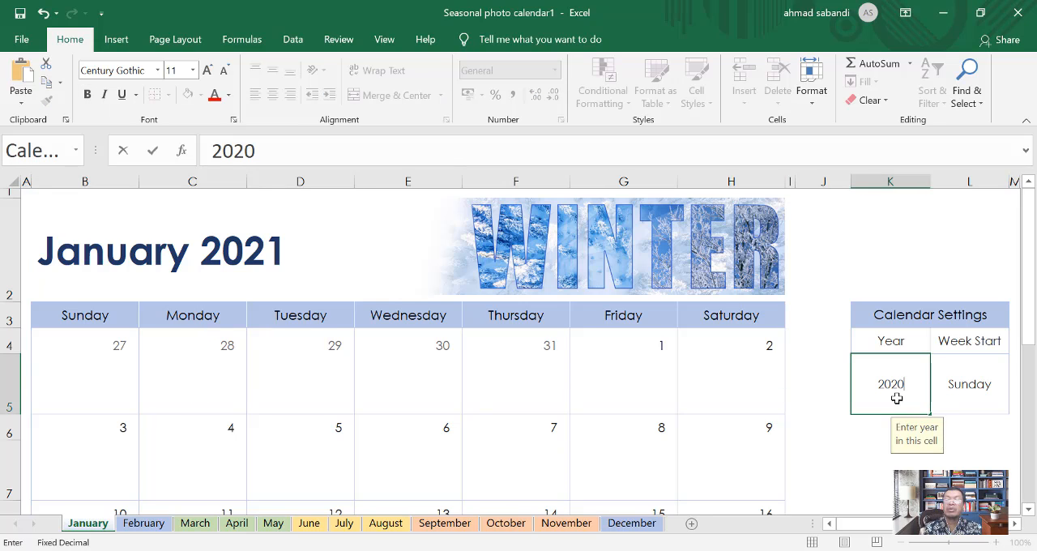
key("Return")
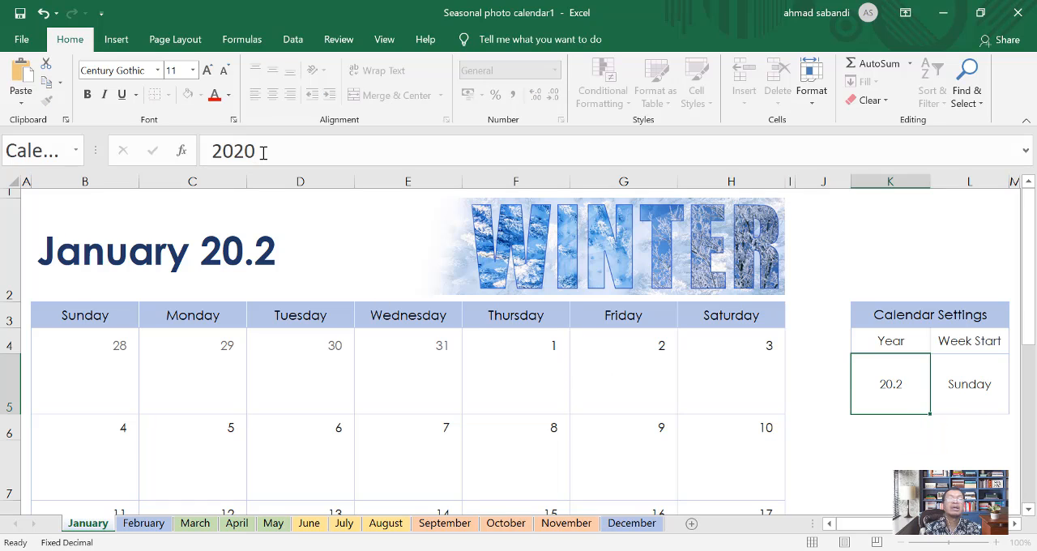
key("Return")
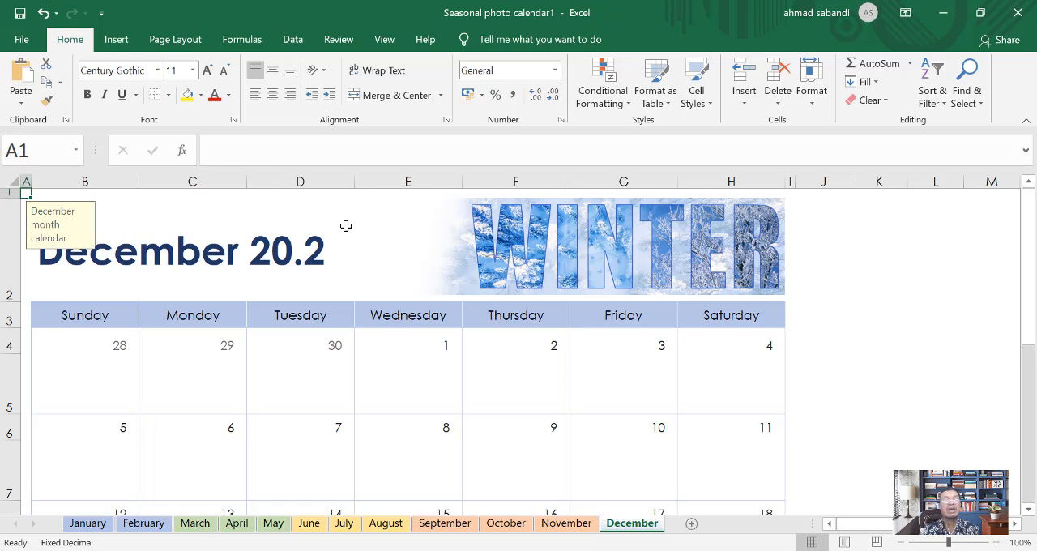
Step: Close the seasonal photo calendar workbook without saving its changes
left_click(1018, 13)
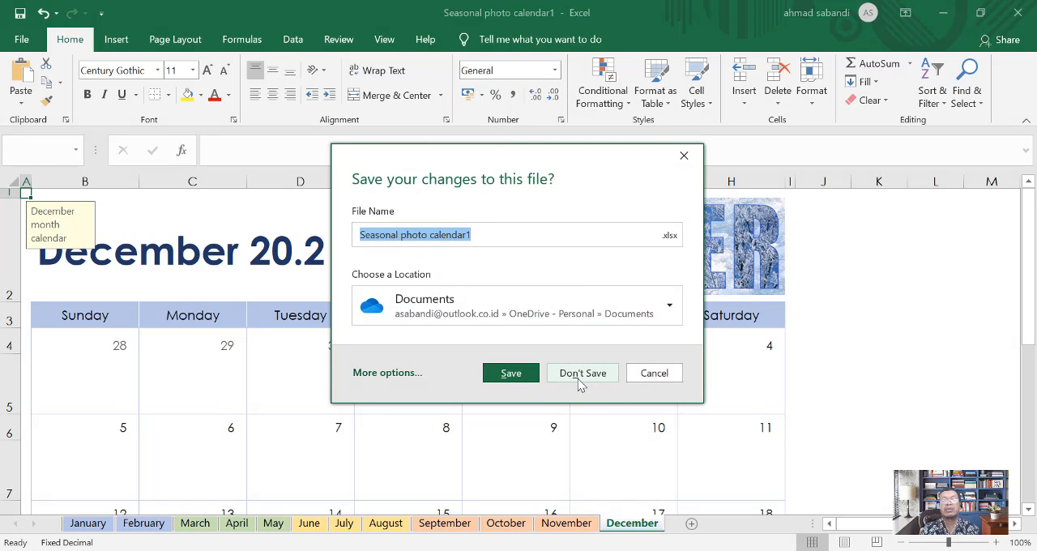
left_click(580, 379)
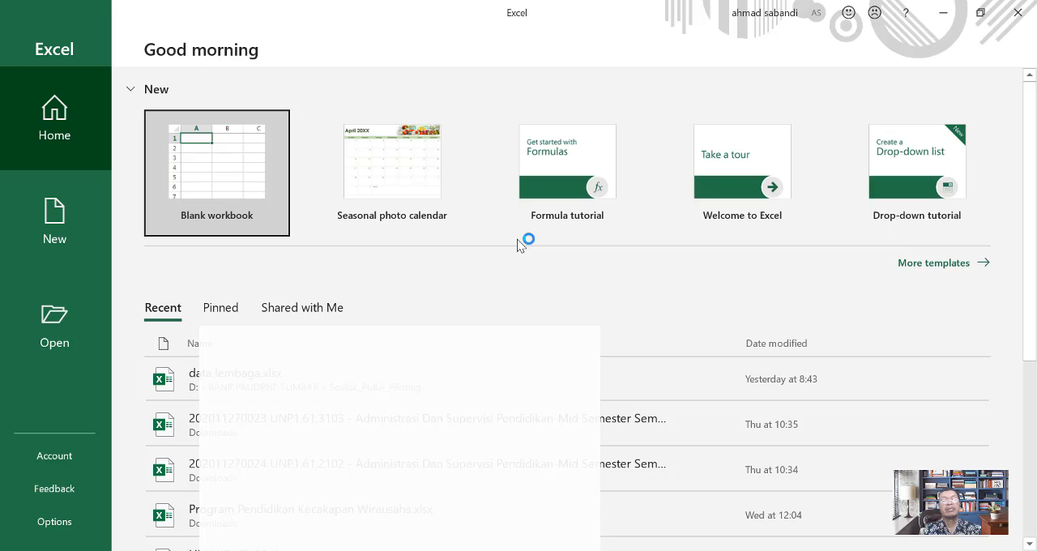
Step: Open the Excel Options and examine the General, Formulas, Data and Proofing settings
left_click(60, 535)
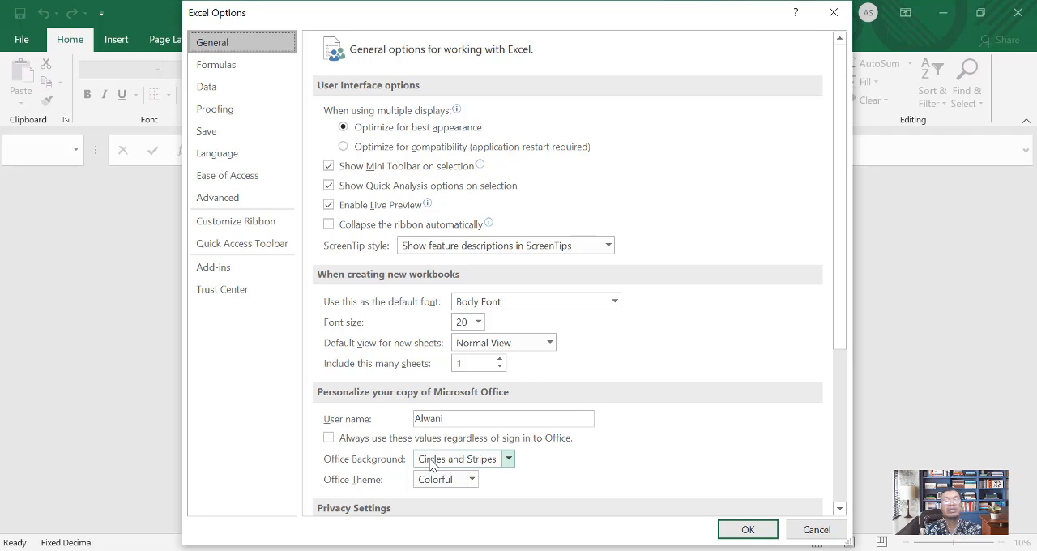
scroll(445, 465, "down", 3)
scroll(350, 444, "down", 3)
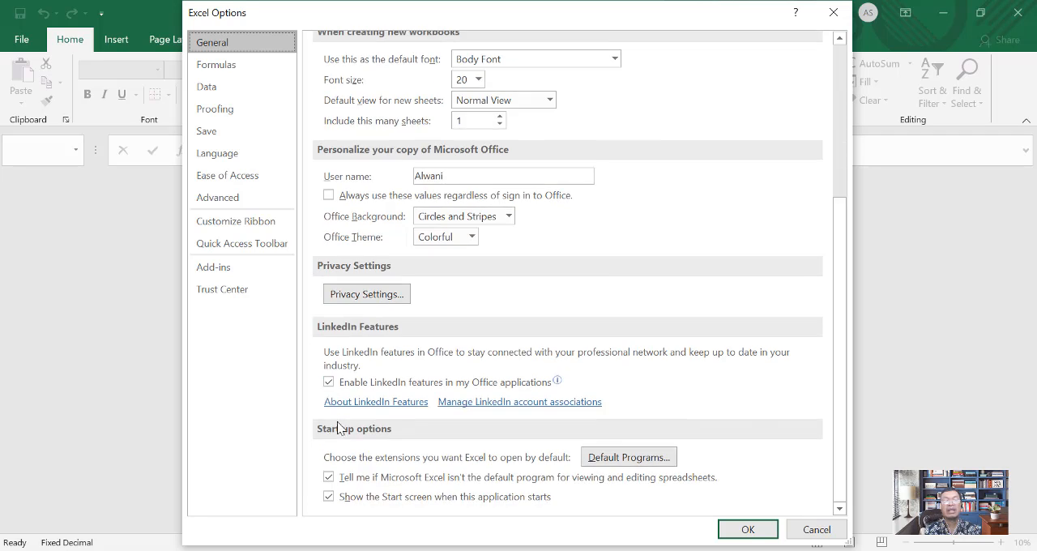
left_click(226, 65)
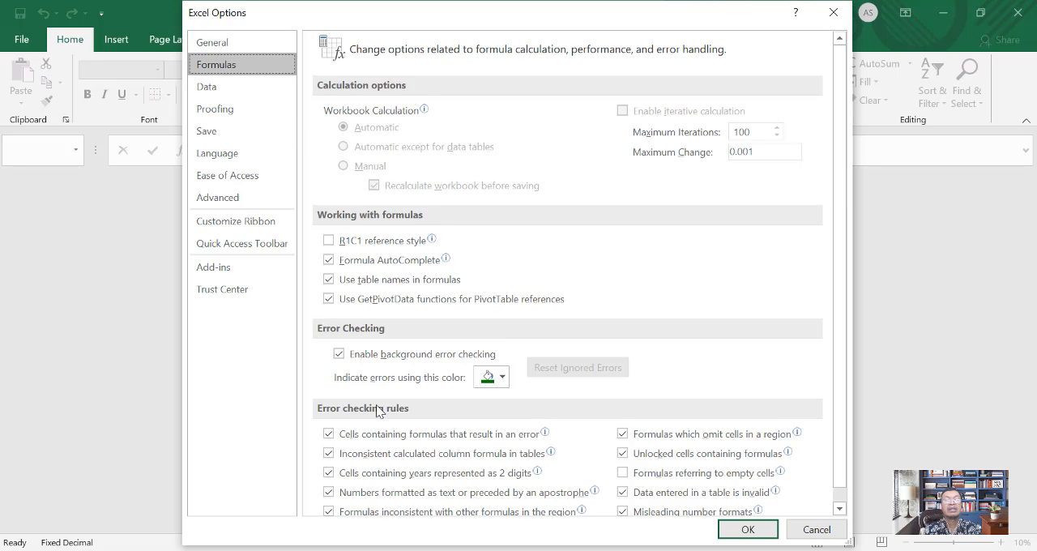
scroll(381, 437, "down", 1)
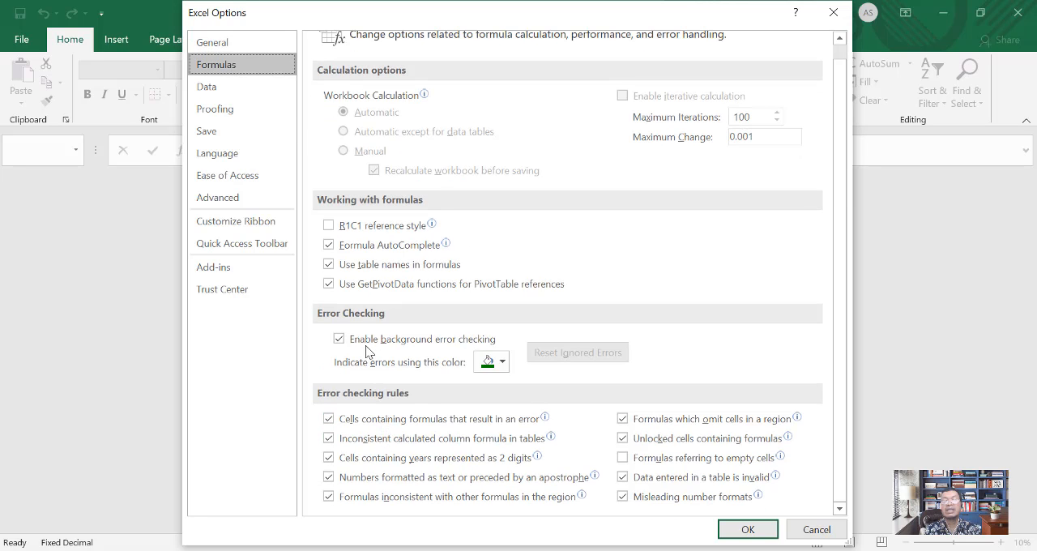
left_click(228, 86)
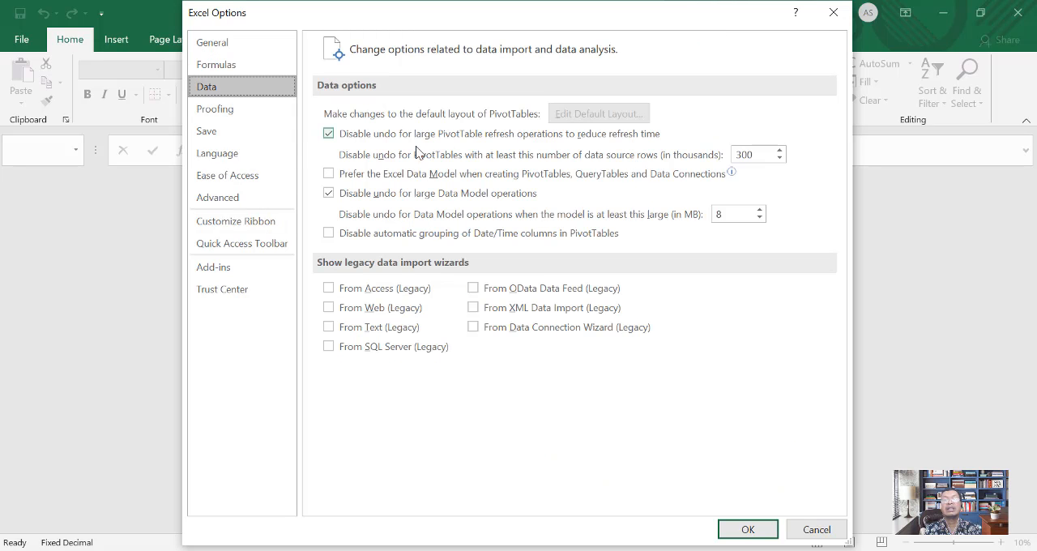
left_click(243, 106)
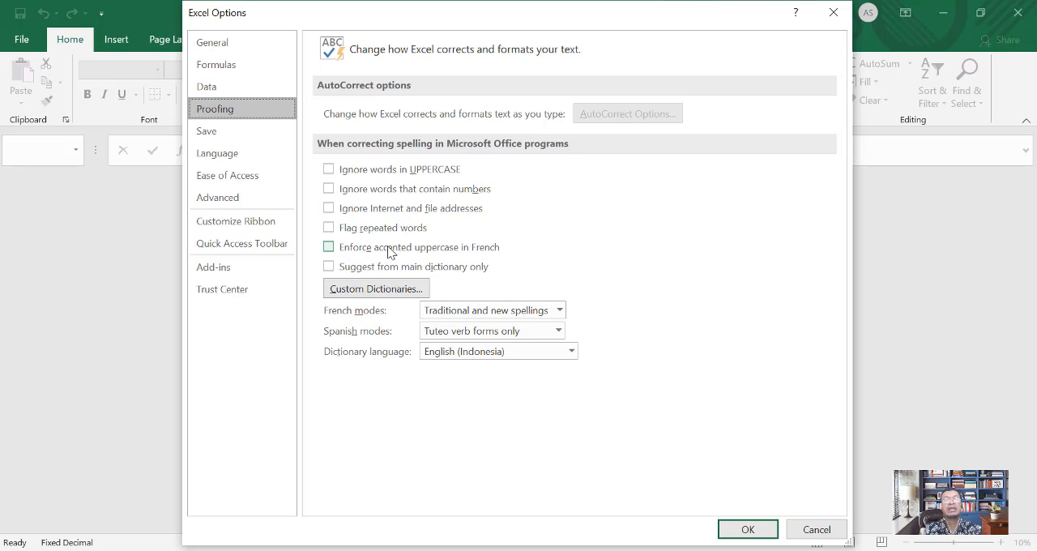
Step: Examine the Save, Language and Ease of Access settings, and bring up the Advanced editing options
left_click(224, 133)
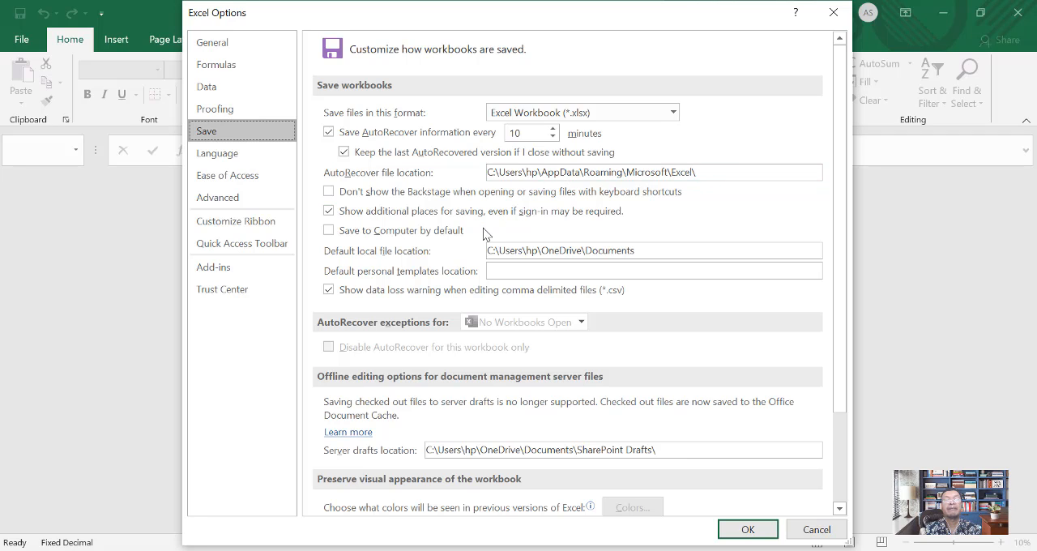
scroll(583, 283, "down", 3)
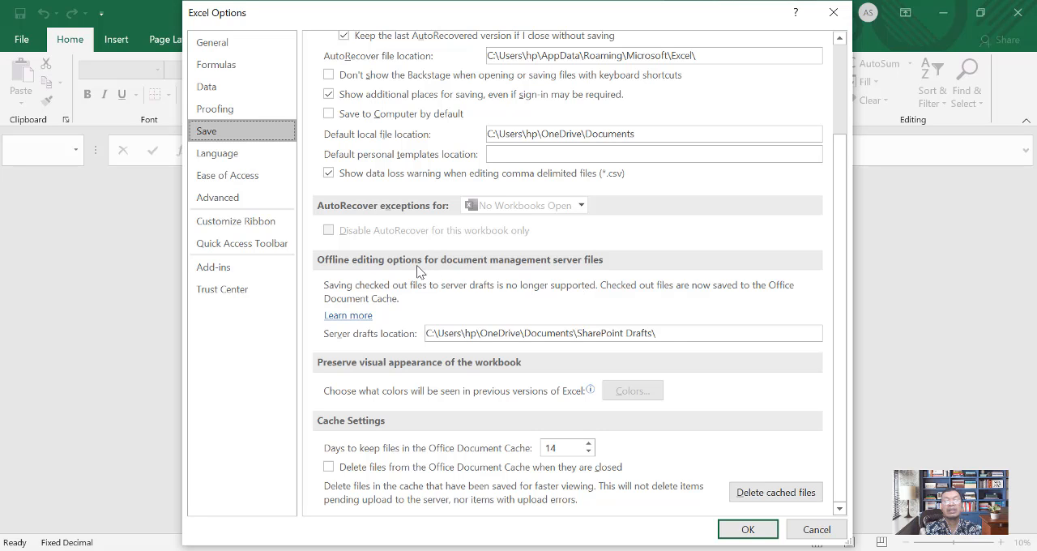
scroll(461, 267, "up", 3)
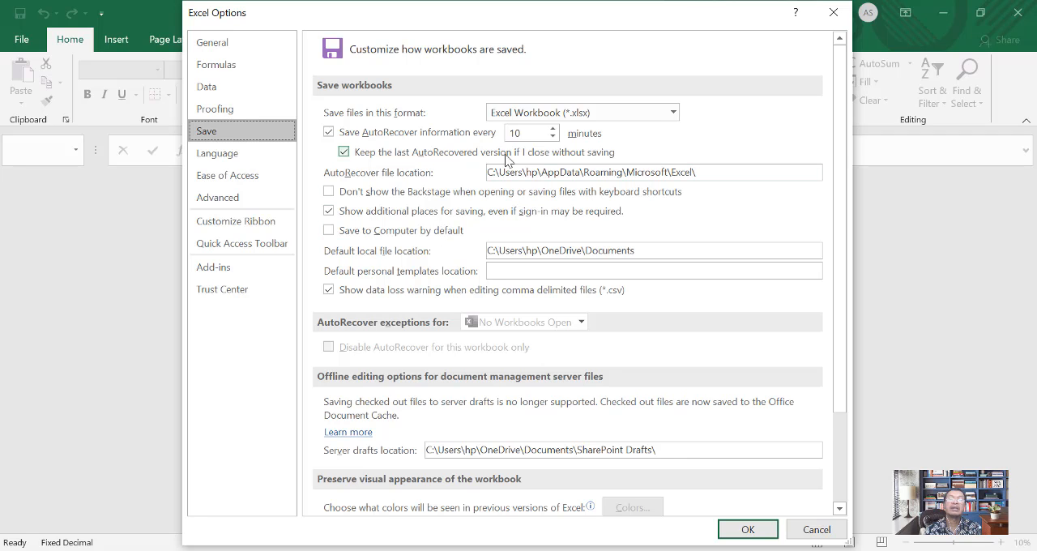
left_click(238, 153)
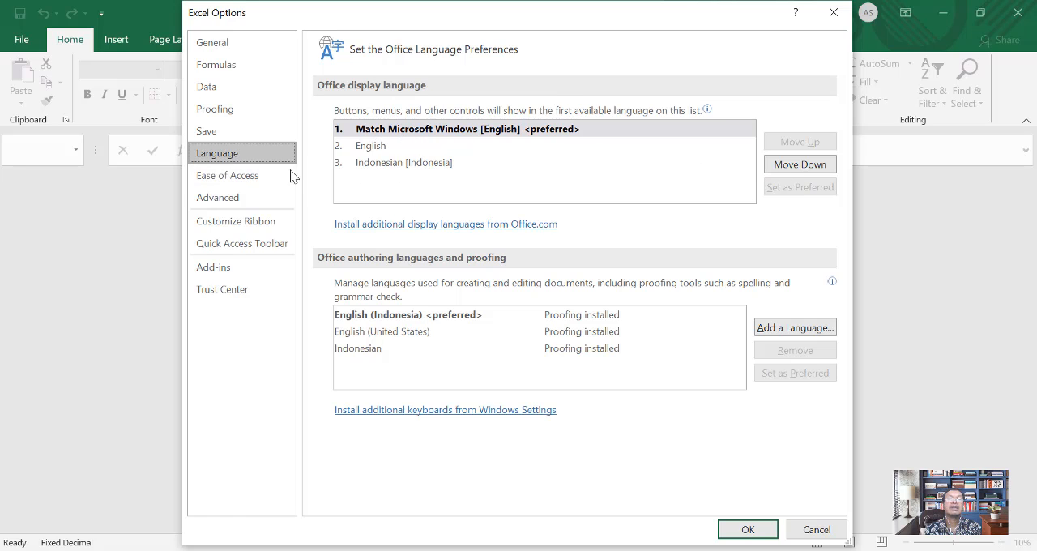
left_click(236, 178)
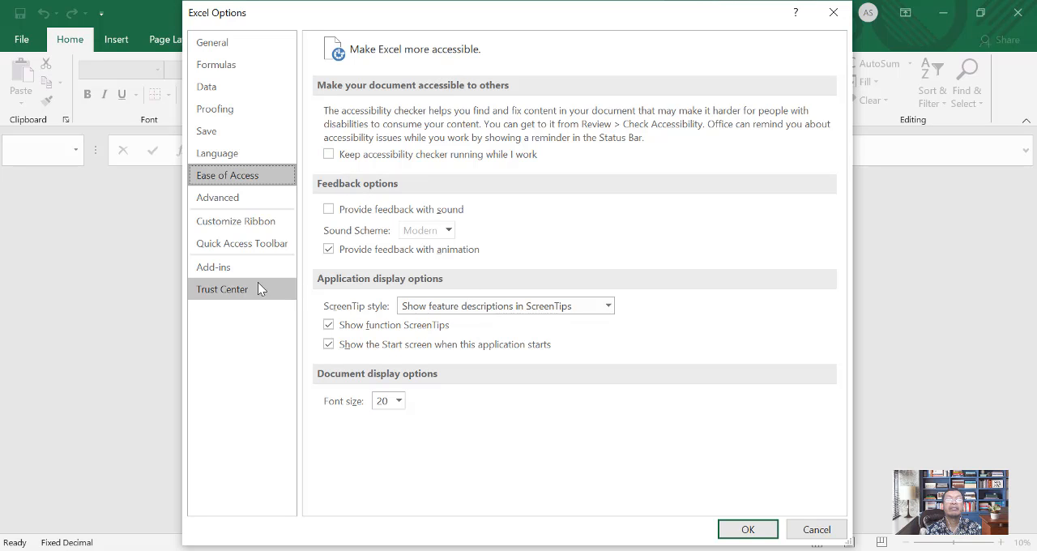
left_click(234, 199)
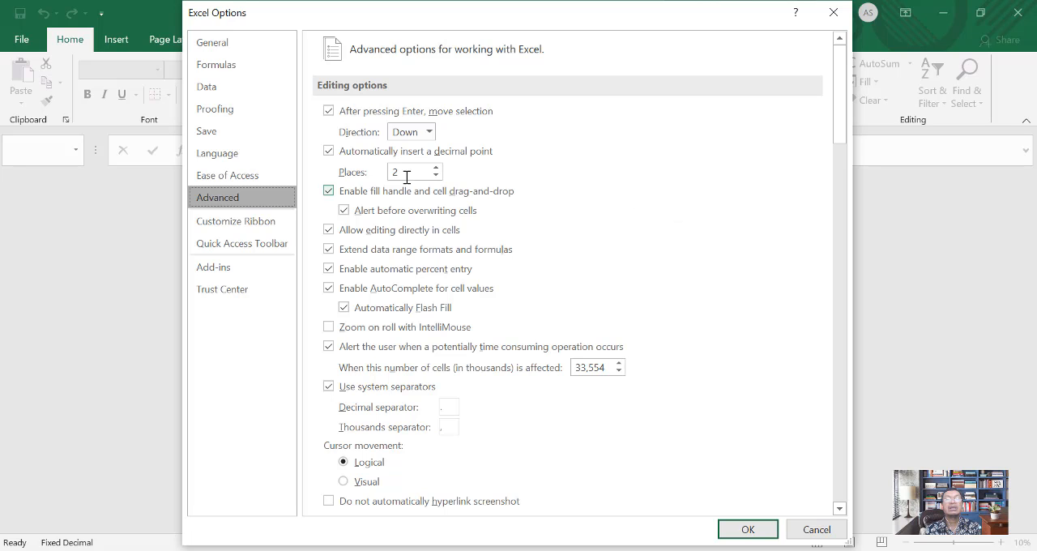
Step: Turn off automatic decimal point insertion, review the remaining Advanced options through the worksheet display settings, and apply the Excel Options
left_click(328, 151)
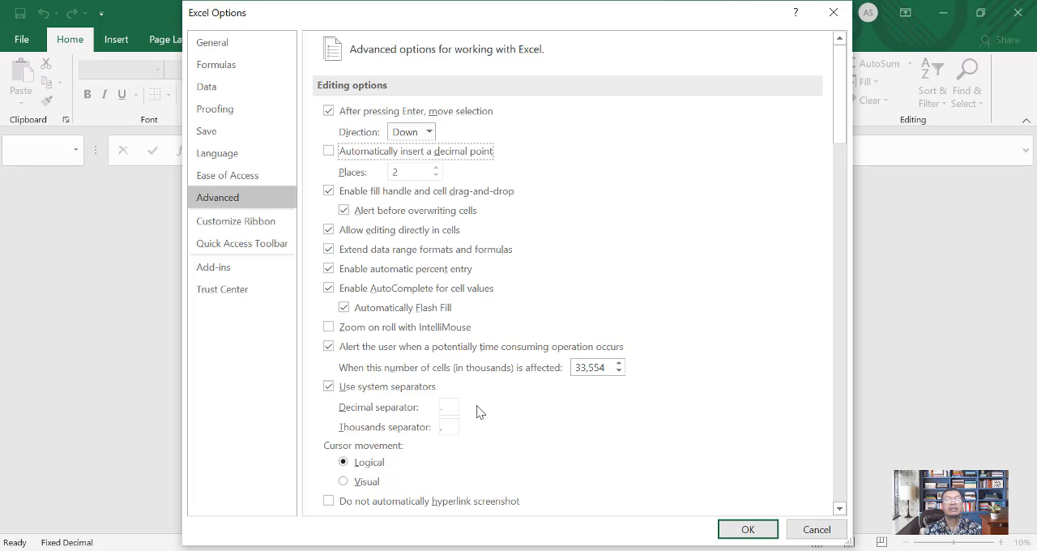
scroll(493, 415, "down", 3)
scroll(498, 415, "down", 3)
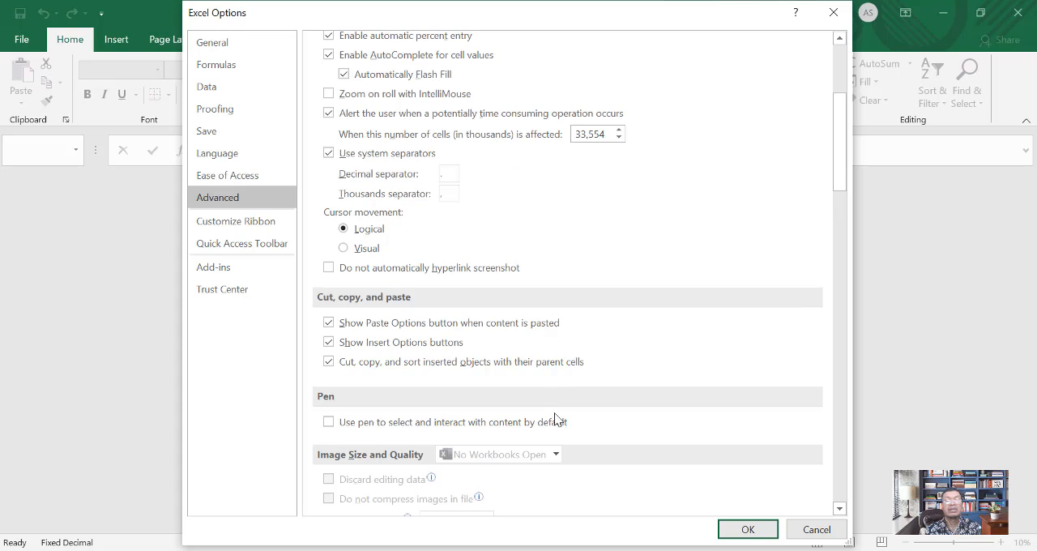
scroll(572, 412, "down", 11)
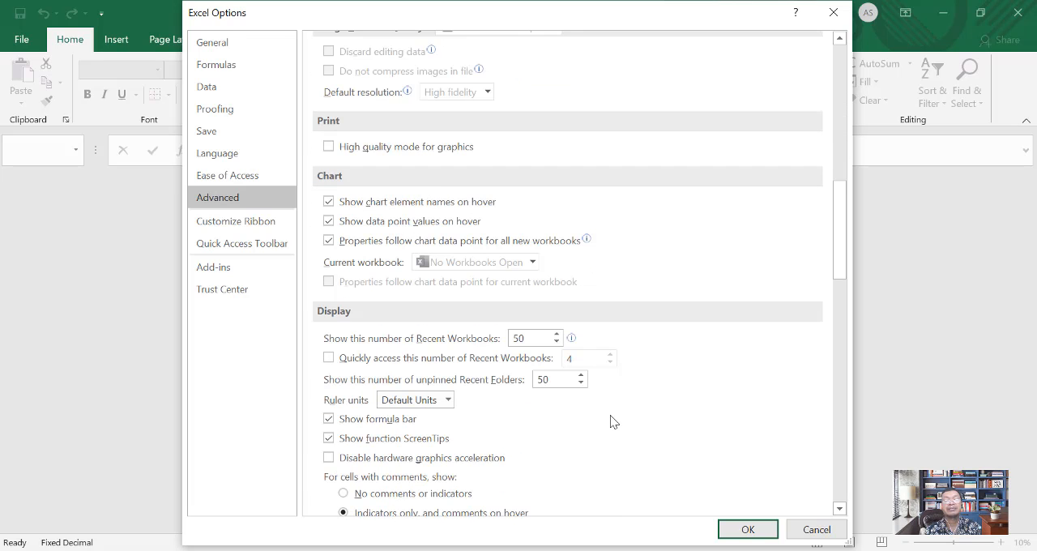
scroll(610, 415, "down", 11)
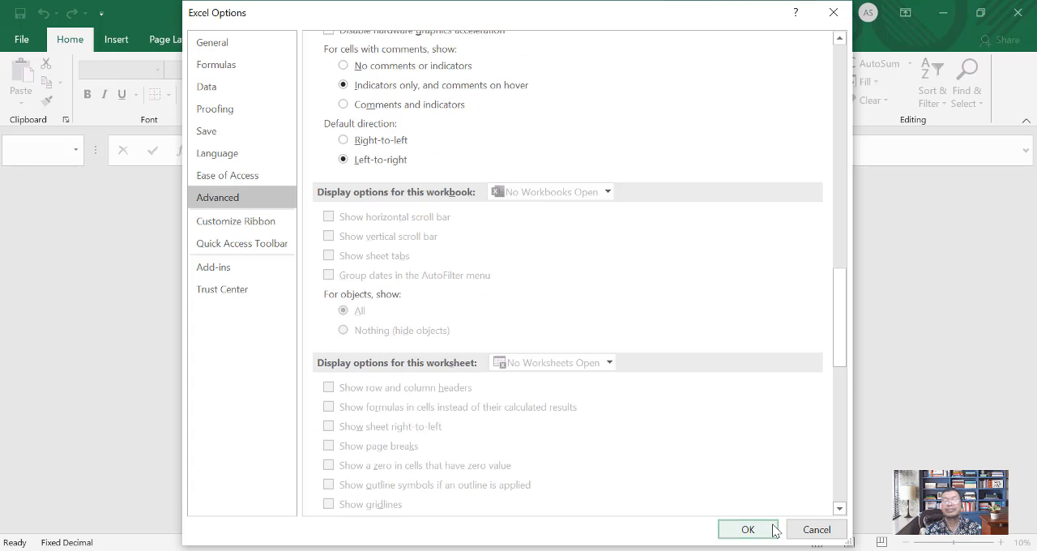
left_click(747, 530)
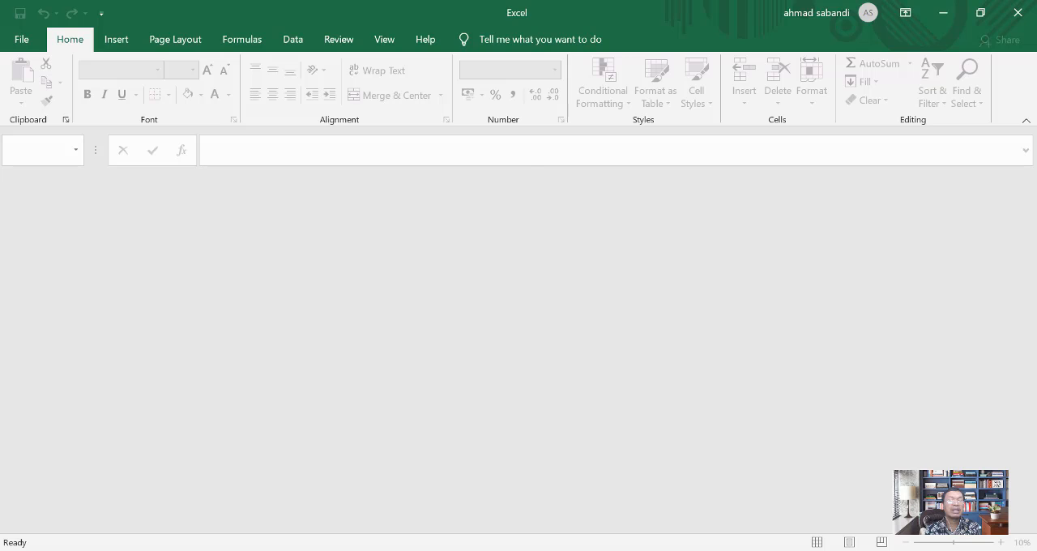
Step: Open a new Excel start screen and create a workbook from the Seasonal photo calendar template
key("super")
left_click(367, 116)
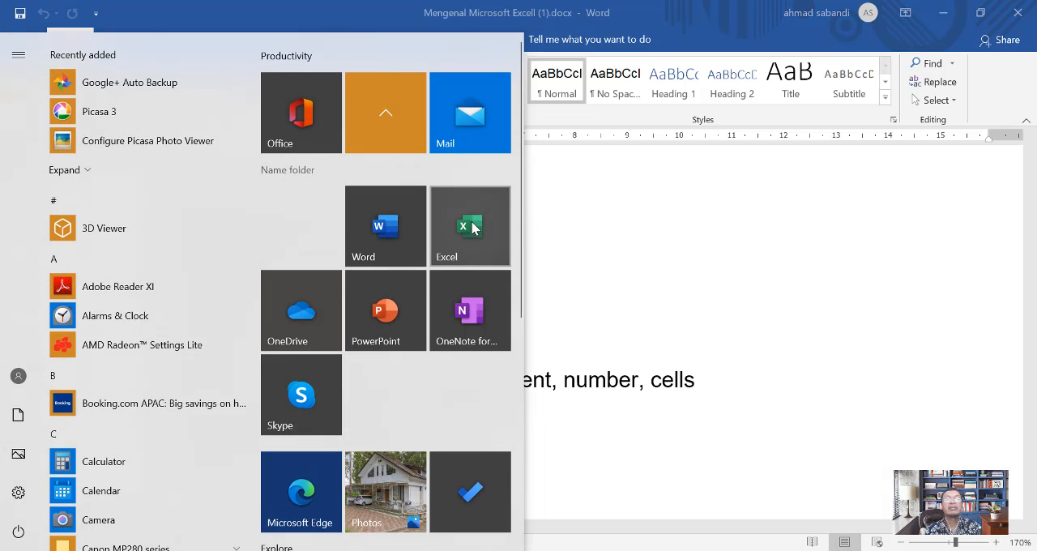
left_click(470, 225)
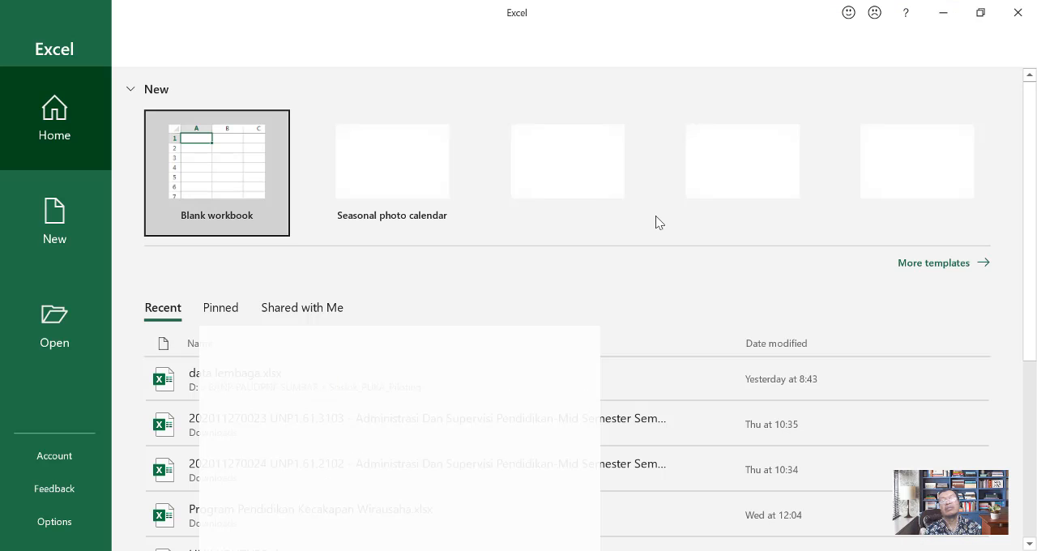
left_click(417, 164)
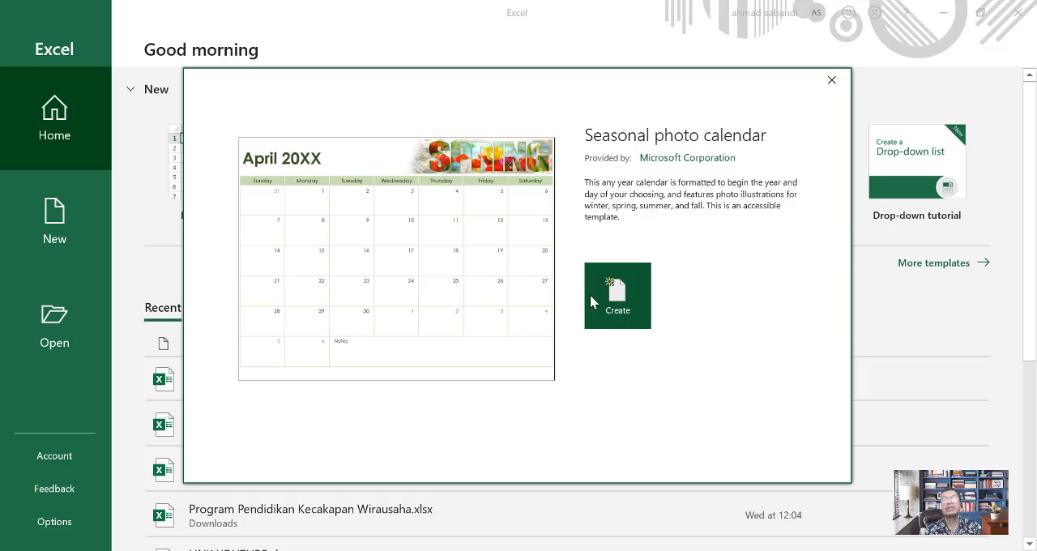
left_click(625, 310)
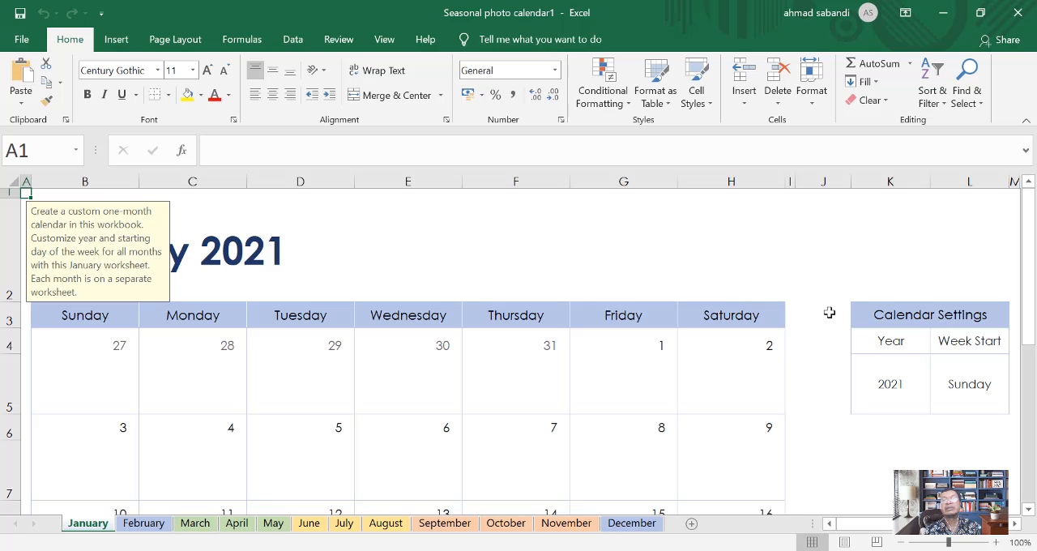
Step: Set the year in the January sheet's Calendar Settings to 2020
left_click(882, 384)
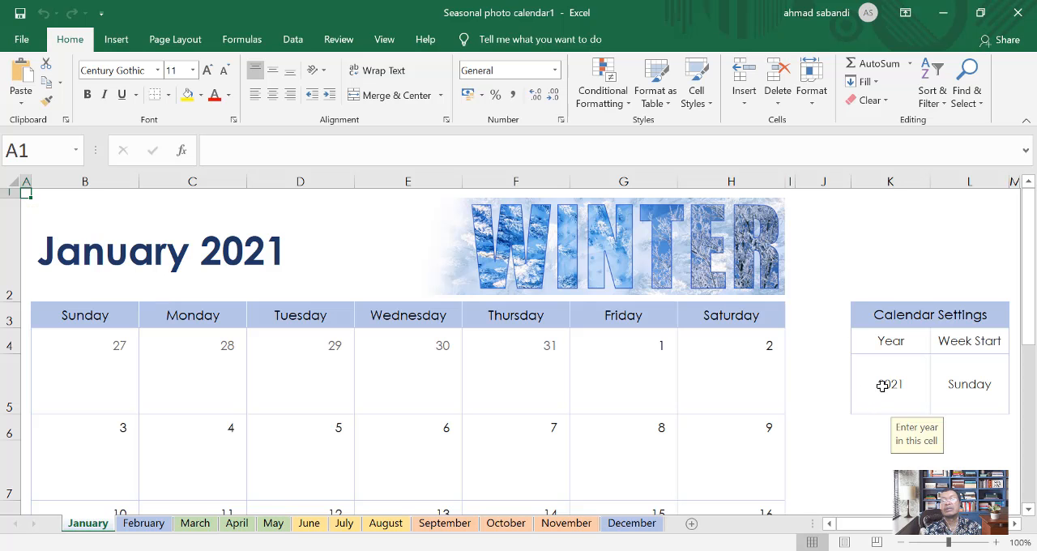
type("2020")
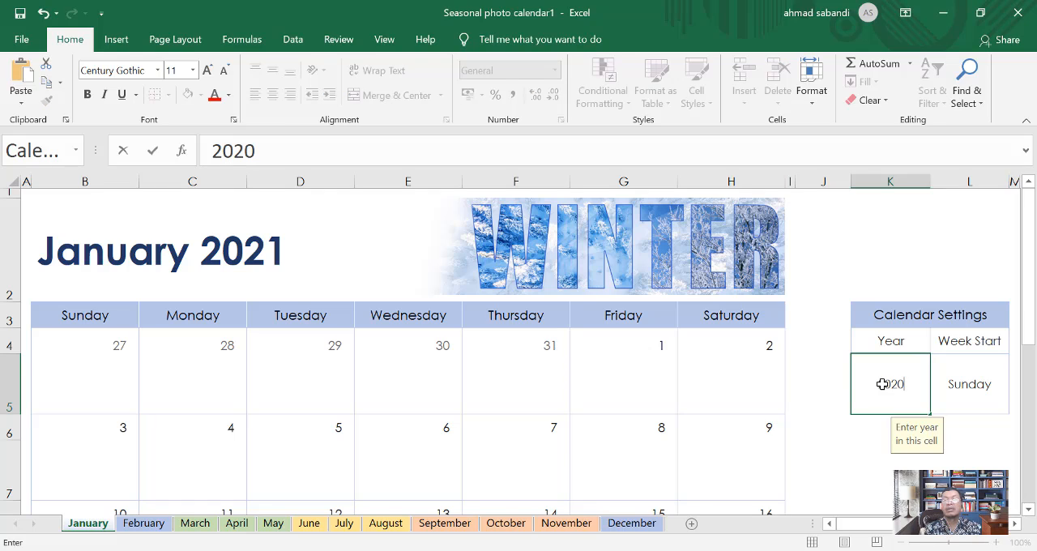
key("Return")
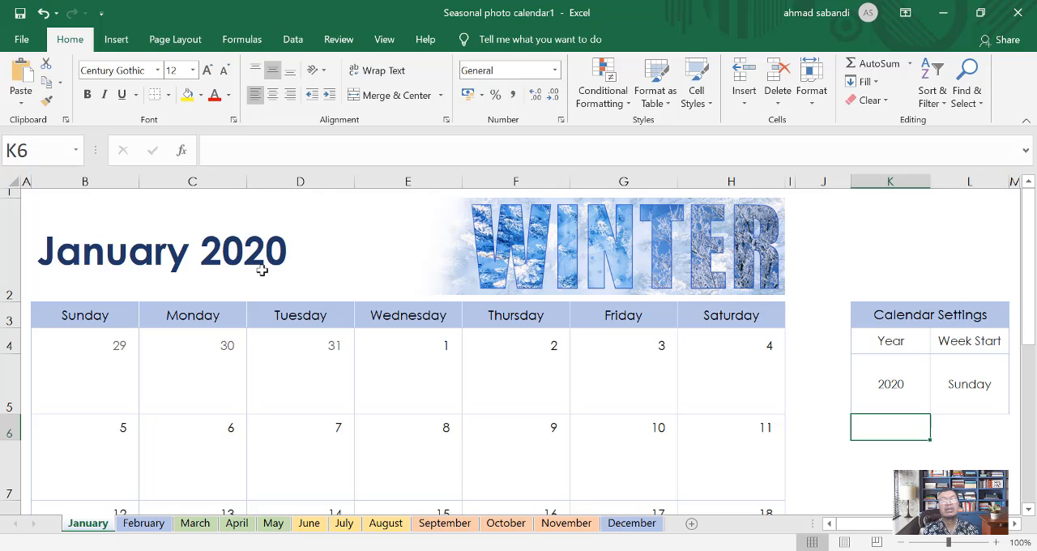
Step: Examine the January sheet's calendar from the header picture down to the Notes area
scroll(296, 264, "down", 4)
scroll(542, 326, "down", 2)
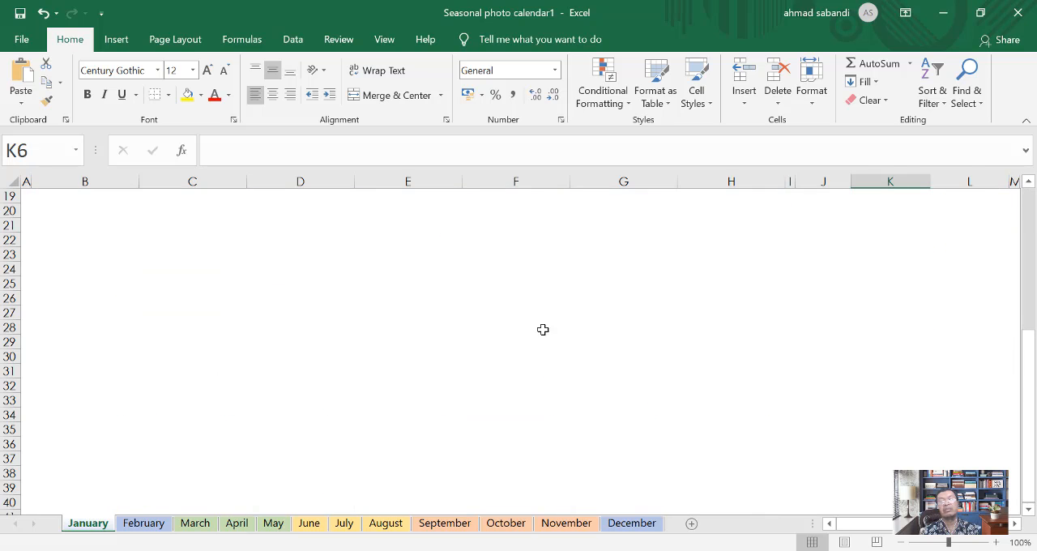
scroll(539, 326, "up", 4)
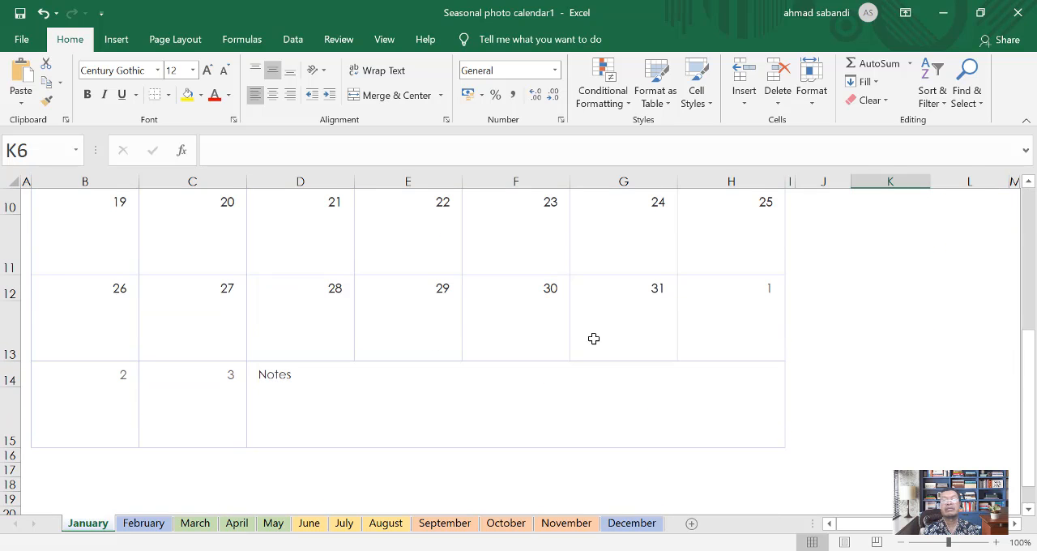
scroll(593, 339, "up", 3)
scroll(170, 385, "down", 1)
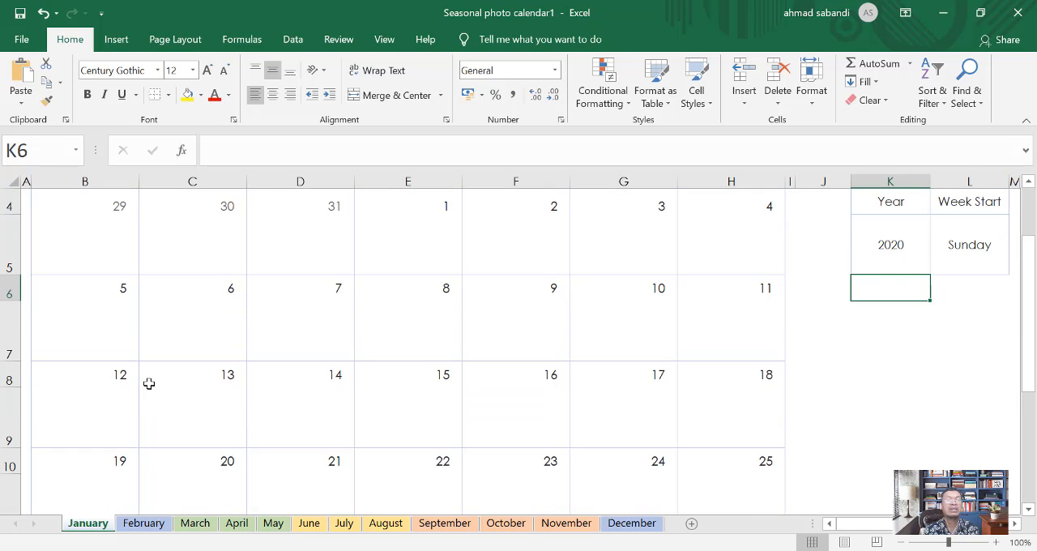
scroll(186, 365, "up", 1)
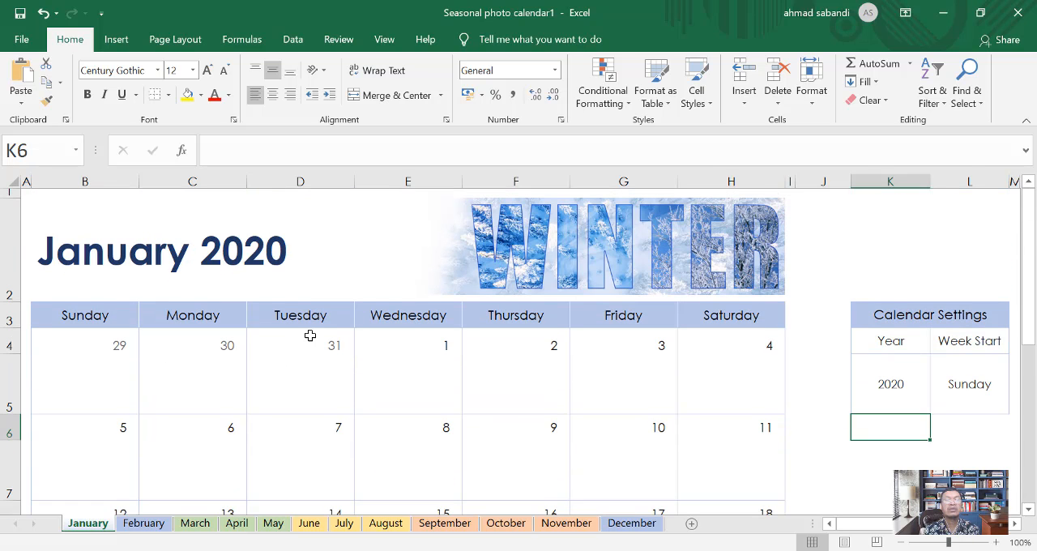
scroll(328, 399, "down", 2)
scroll(326, 377, "up", 1)
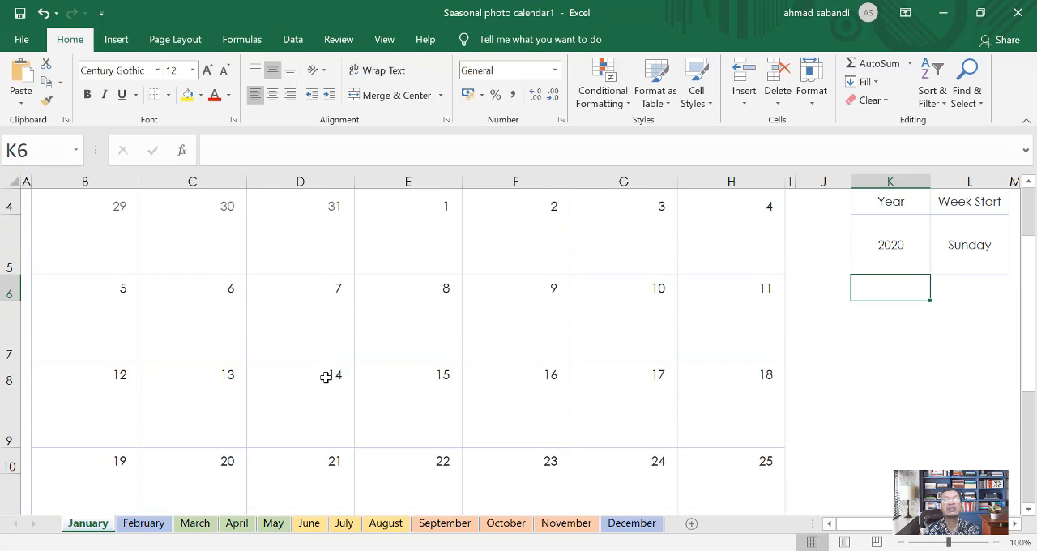
Step: On the November sheet, replace the FALL header picture with the man's portrait photo from the OneDrive Pictures folder
left_click(567, 524)
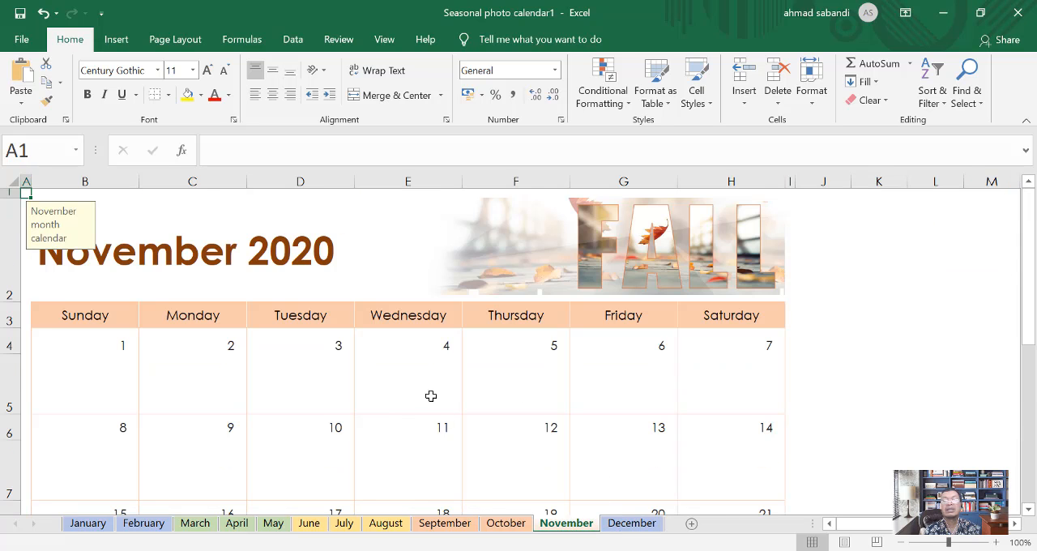
scroll(322, 403, "down", 1)
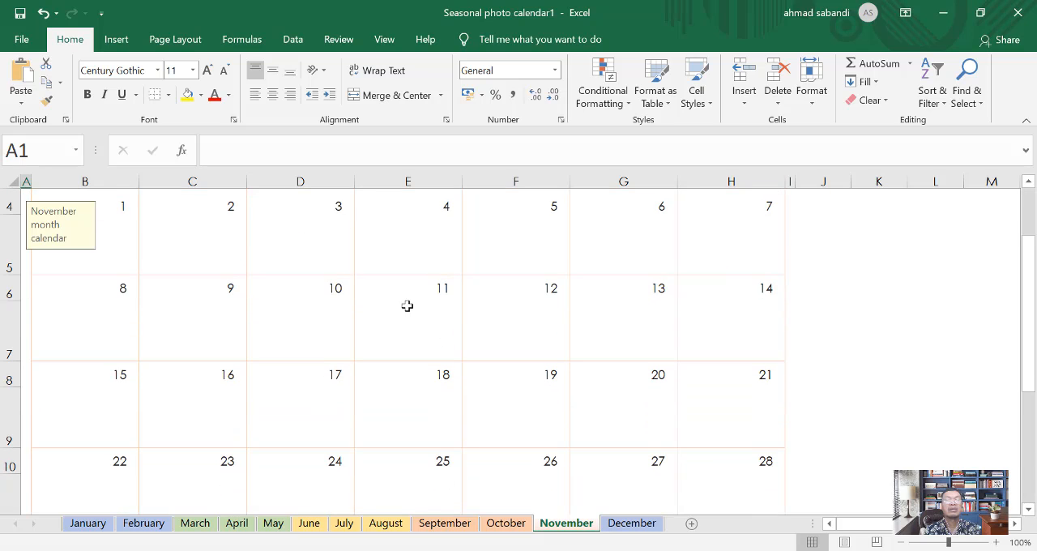
scroll(411, 309, "up", 1)
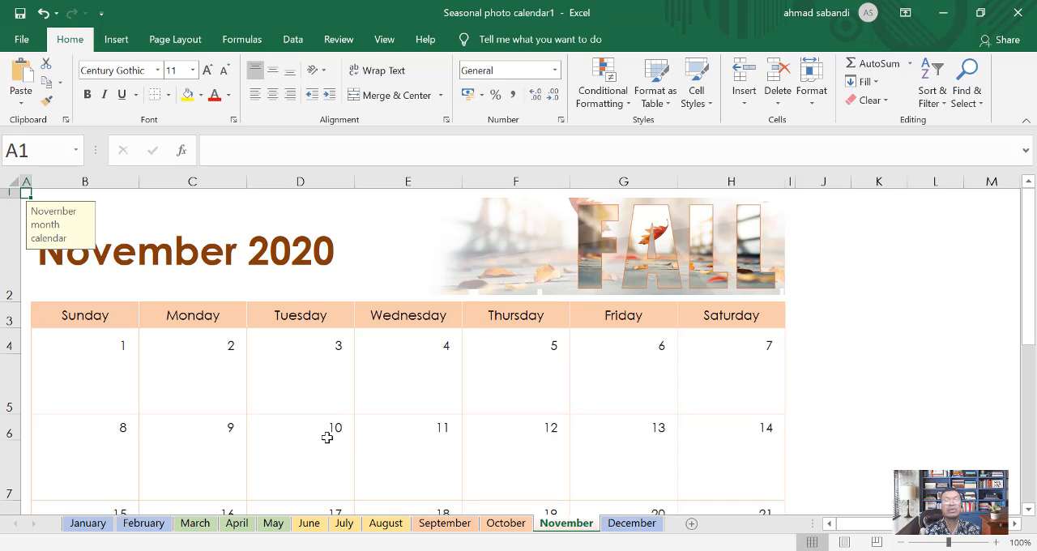
left_click(644, 266)
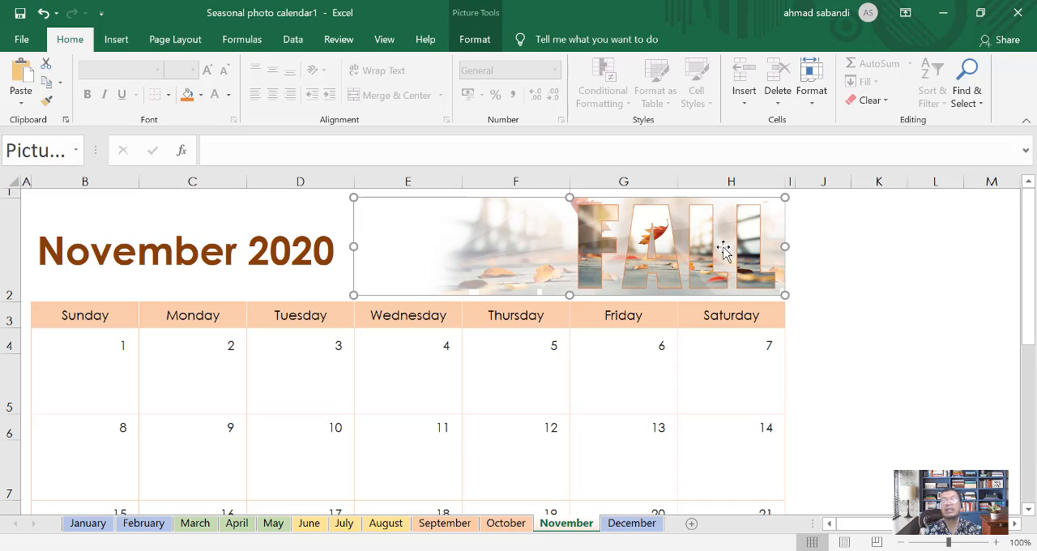
right_click(598, 231)
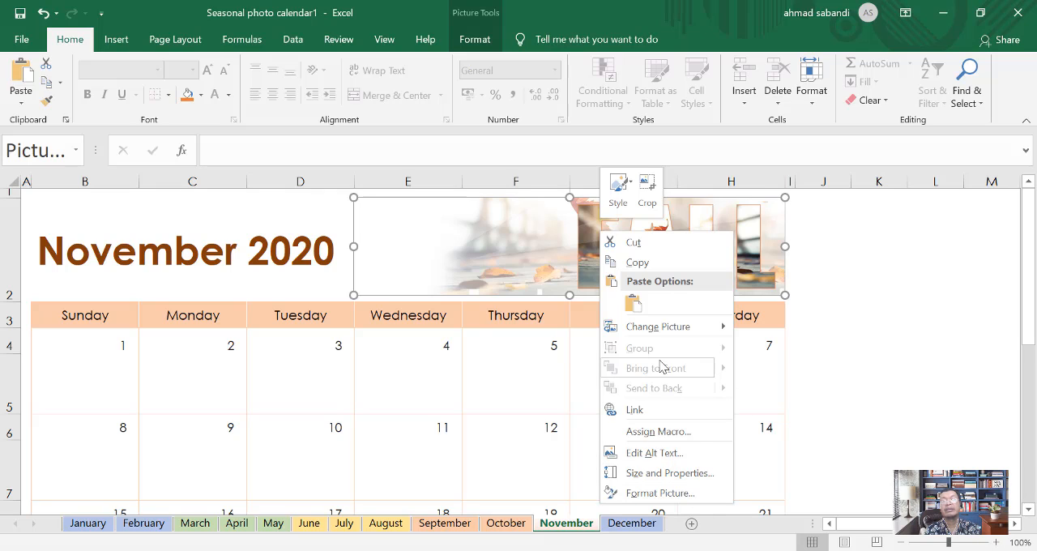
mouse_move(723, 329)
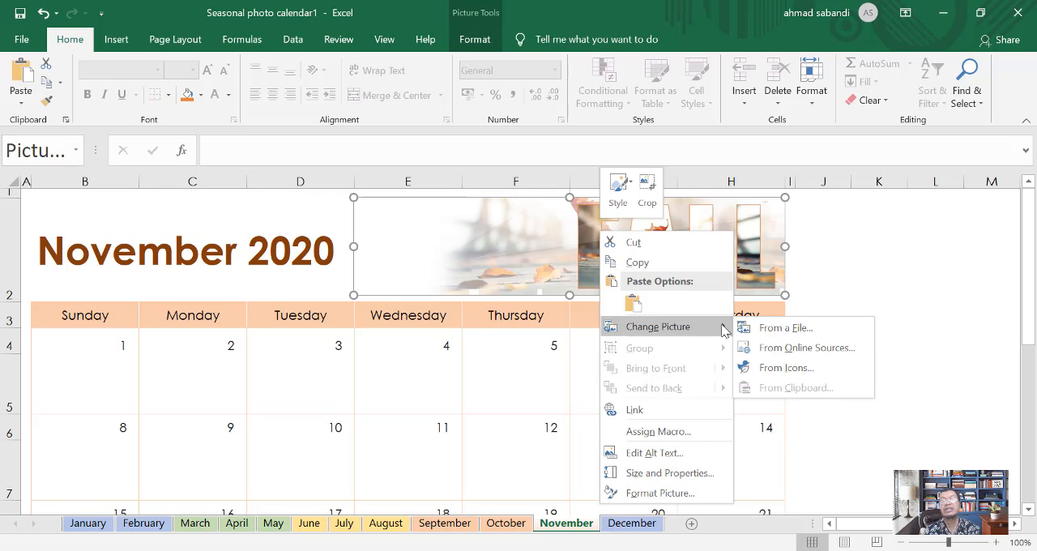
left_click(781, 331)
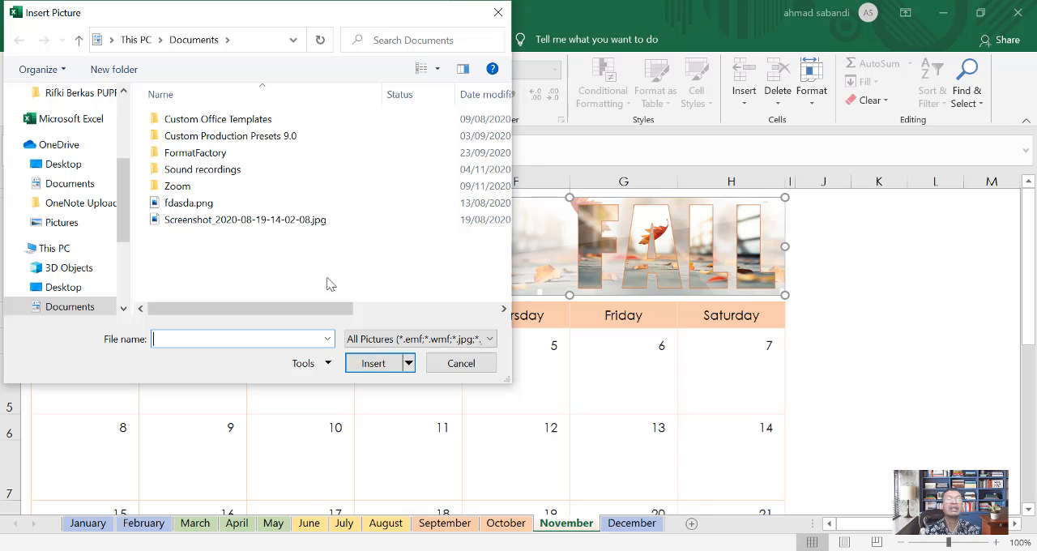
left_click(65, 223)
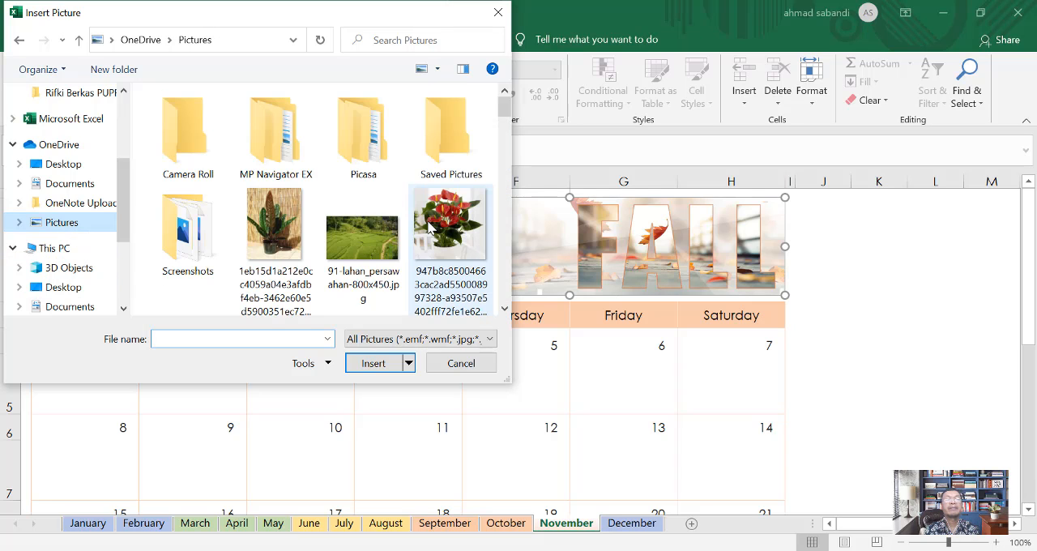
scroll(365, 243, "down", 5)
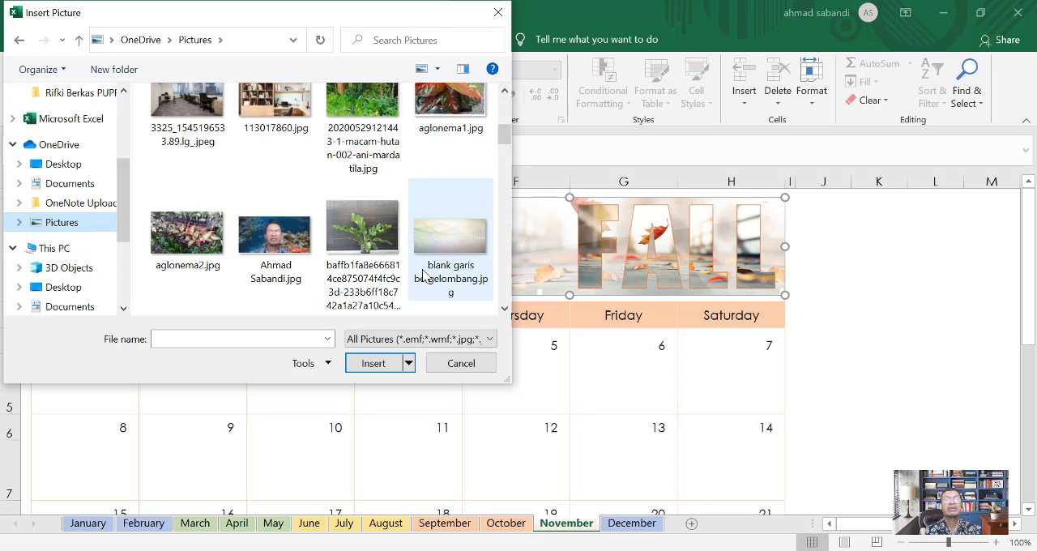
left_click(275, 235)
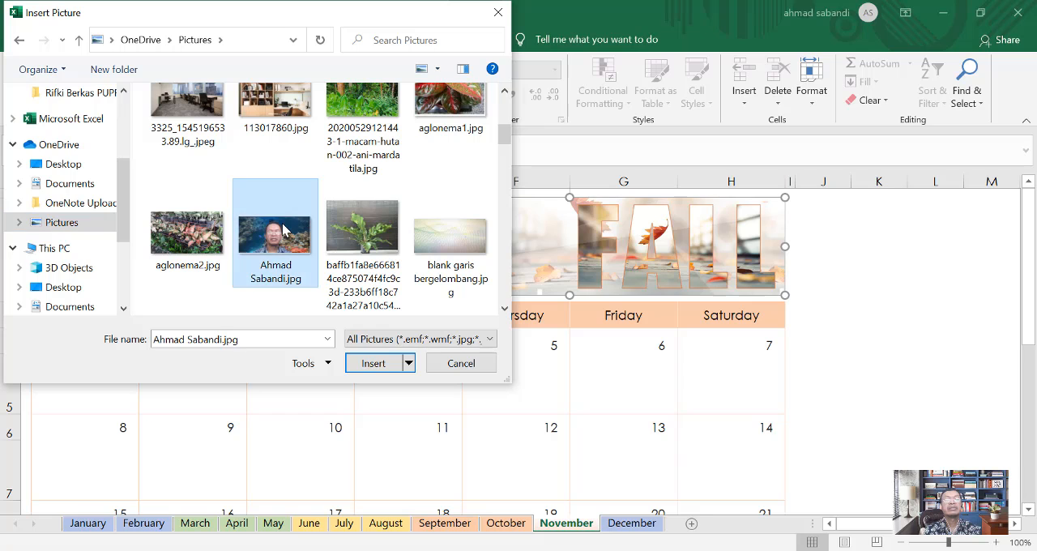
left_click(378, 364)
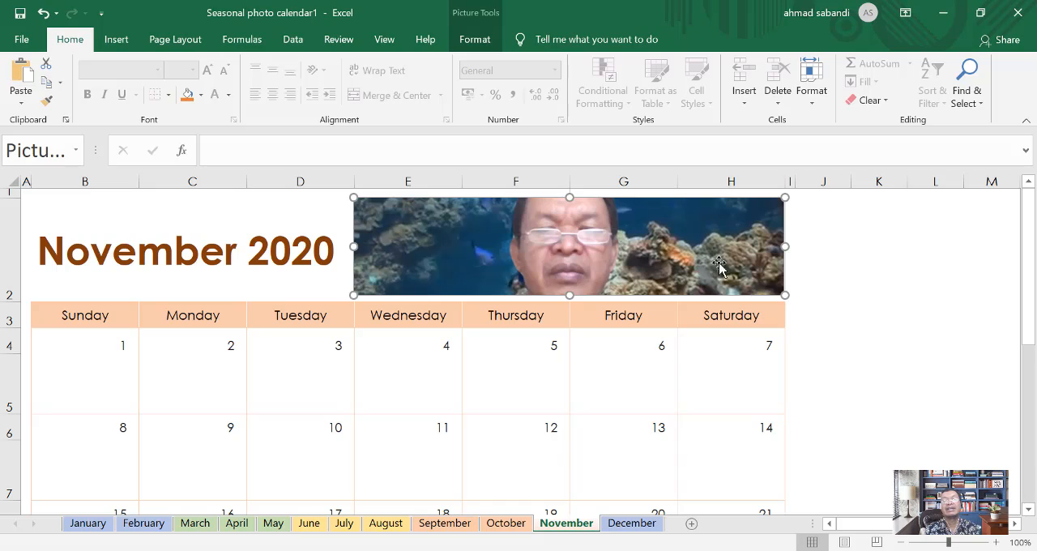
Step: On the January sheet, replace the WINTER header picture with the potted plant photo whose file name starts with 1eb15d1a
left_click(88, 524)
scroll(776, 243, "up", 1)
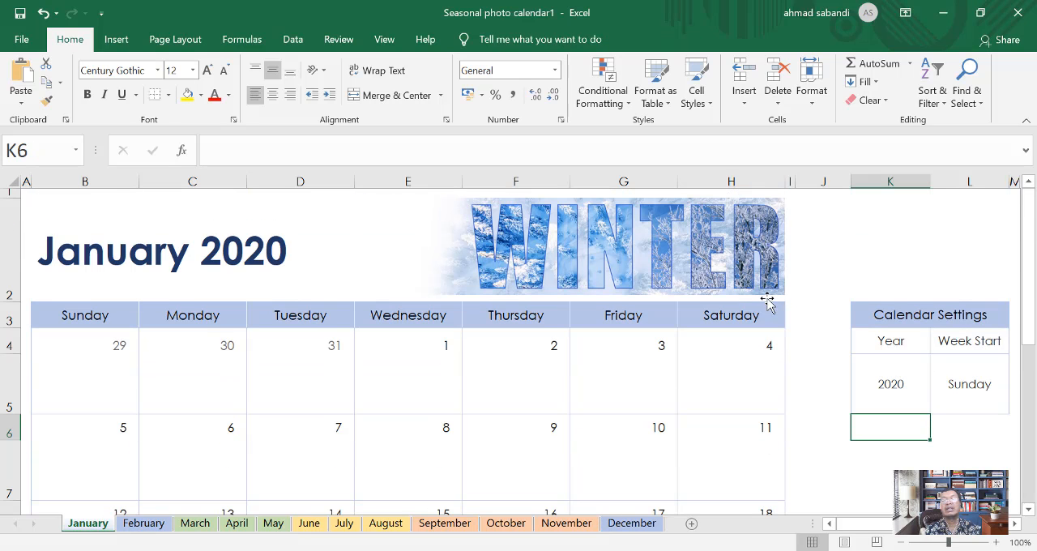
left_click(662, 247)
right_click(663, 245)
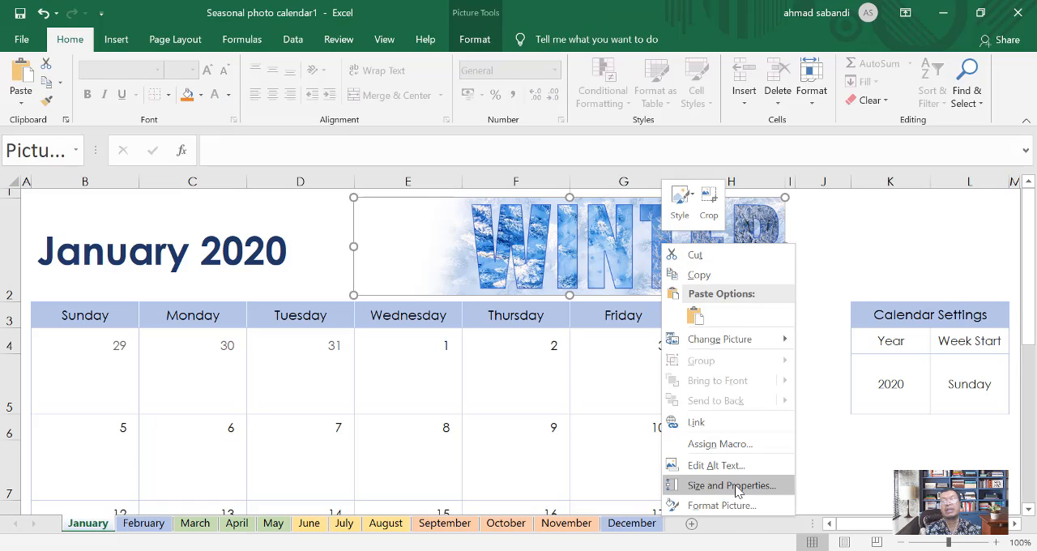
mouse_move(741, 345)
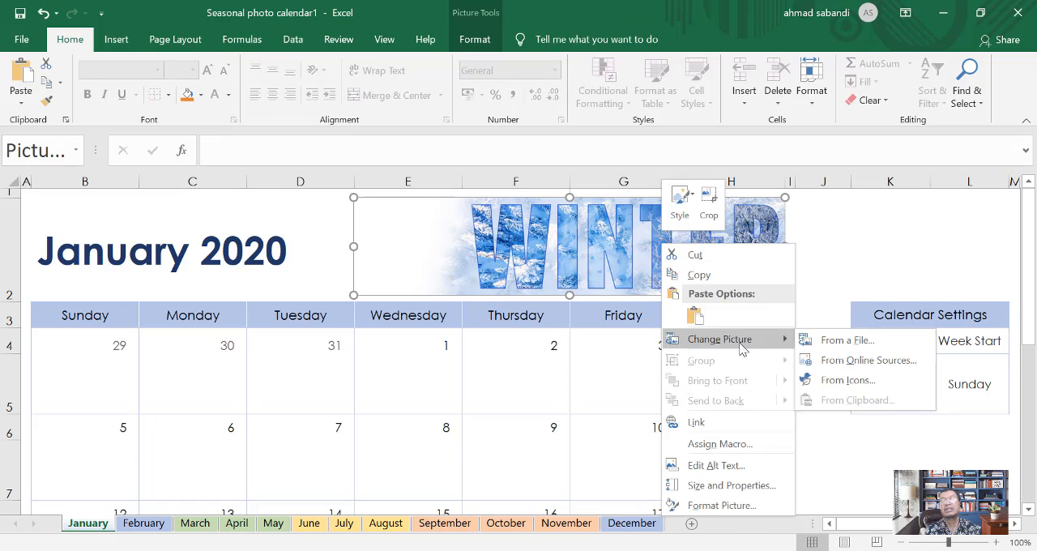
left_click(834, 340)
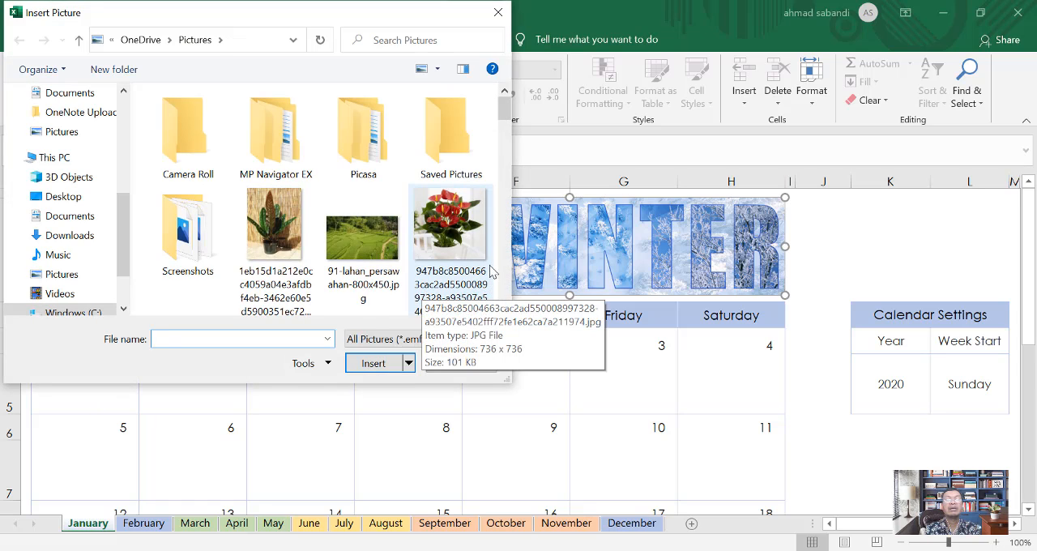
left_click(282, 243)
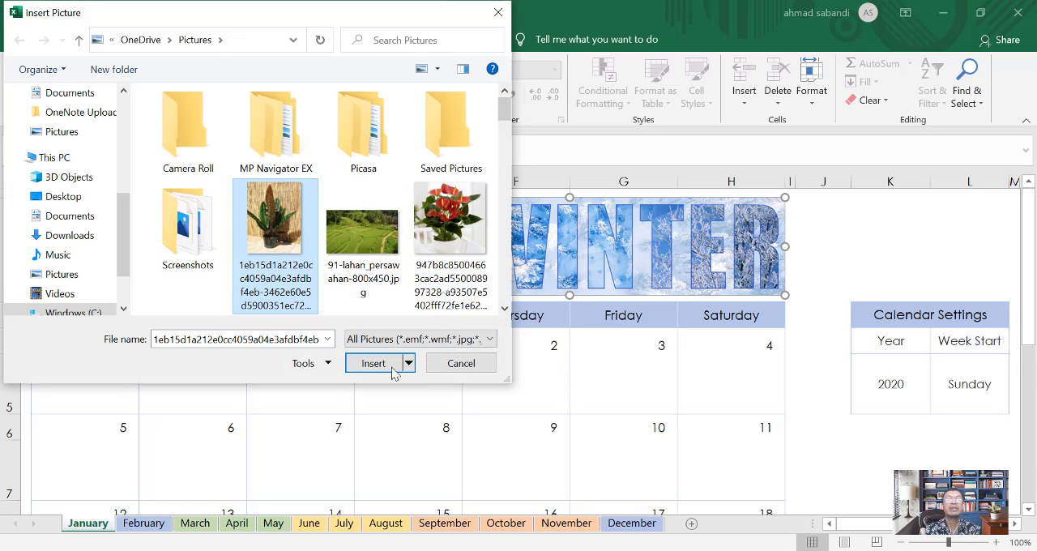
left_click(373, 364)
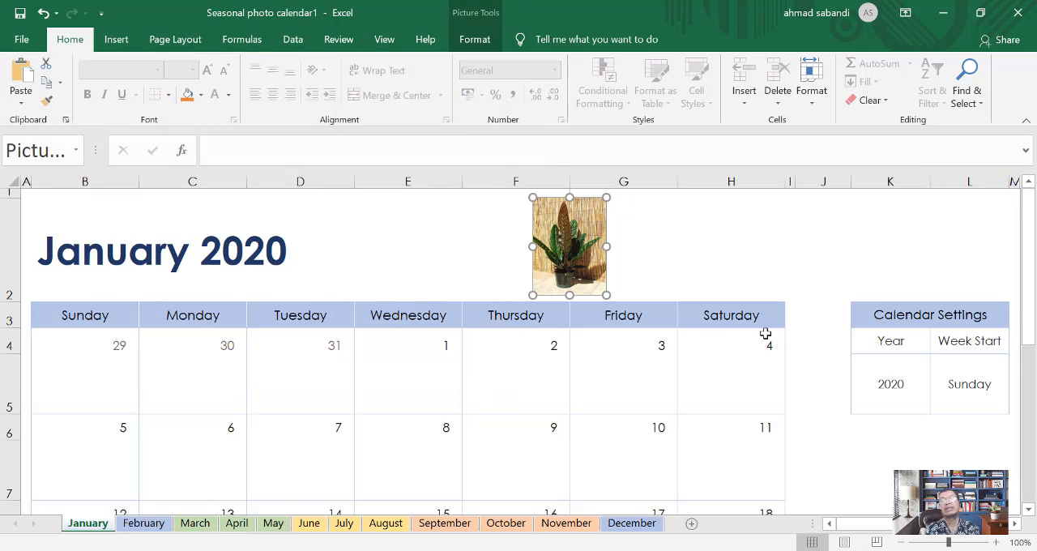
Step: Stretch the potted plant picture horizontally so it spans the January header from the Thursday column through the Saturday column
left_click_drag(606, 246, 779, 257)
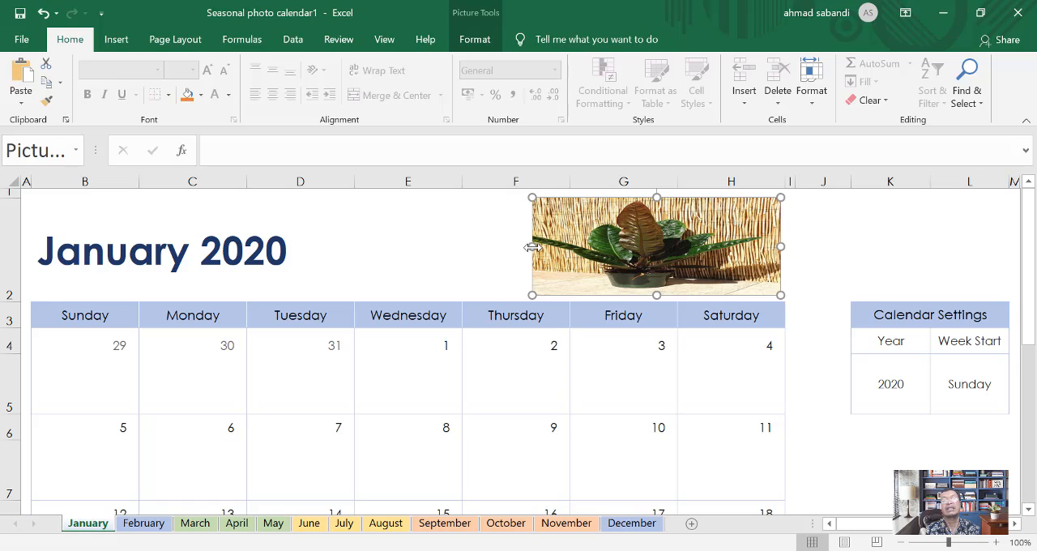
left_click_drag(533, 246, 461, 246)
Step: Check the topic outline in Word, and create a blank workbook in a new Excel window
key("alt+Tab")
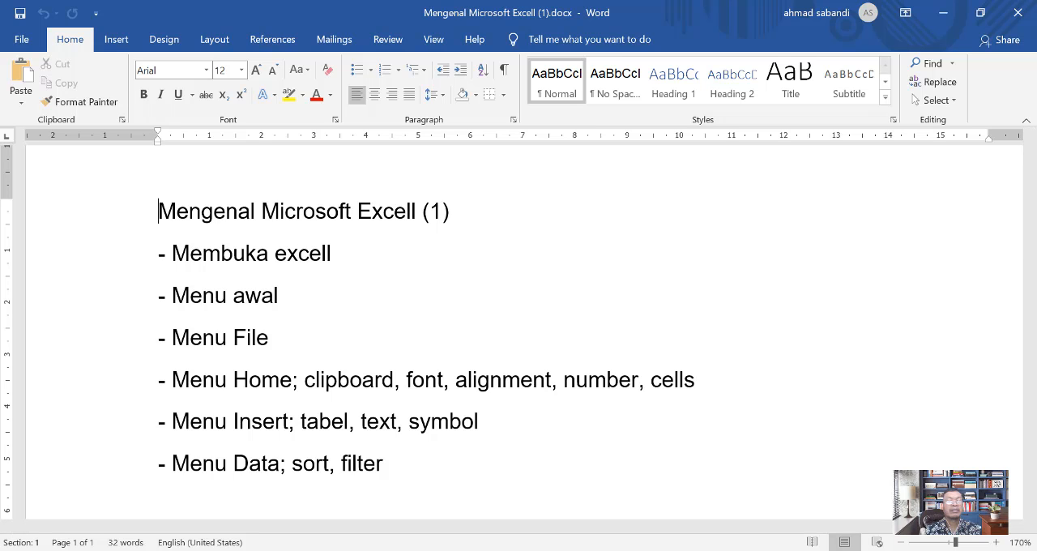
key("super")
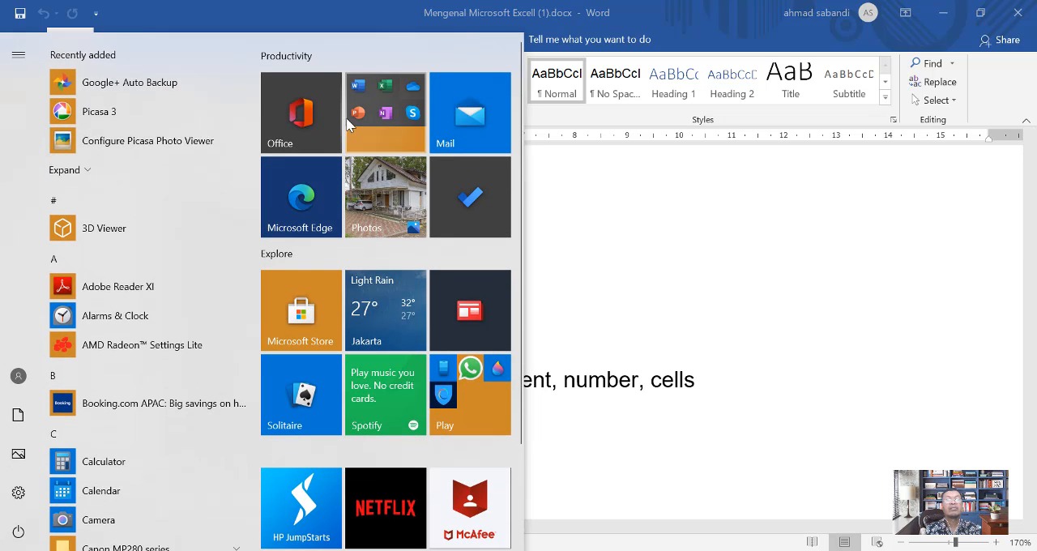
left_click(386, 97)
left_click(468, 234)
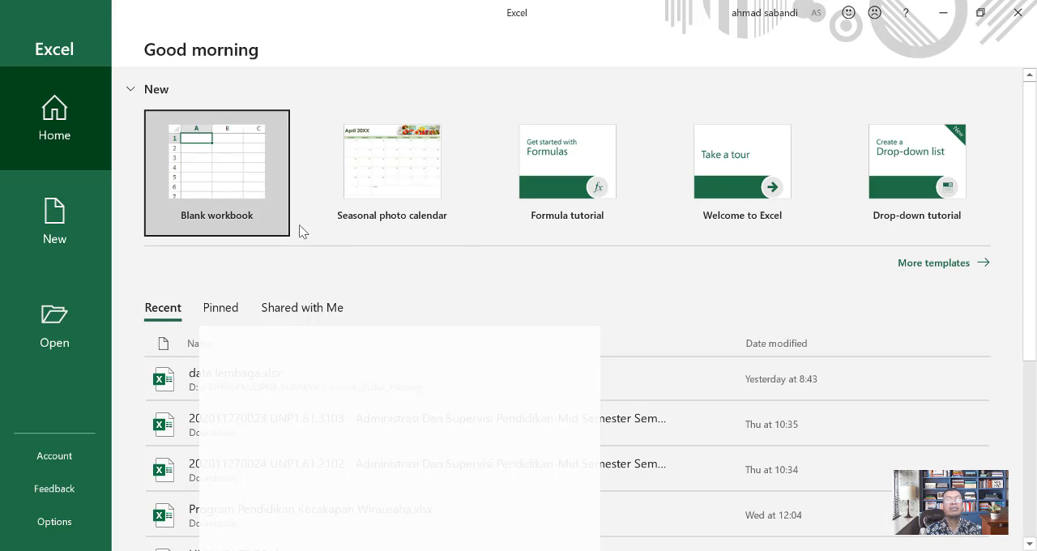
left_click(229, 182)
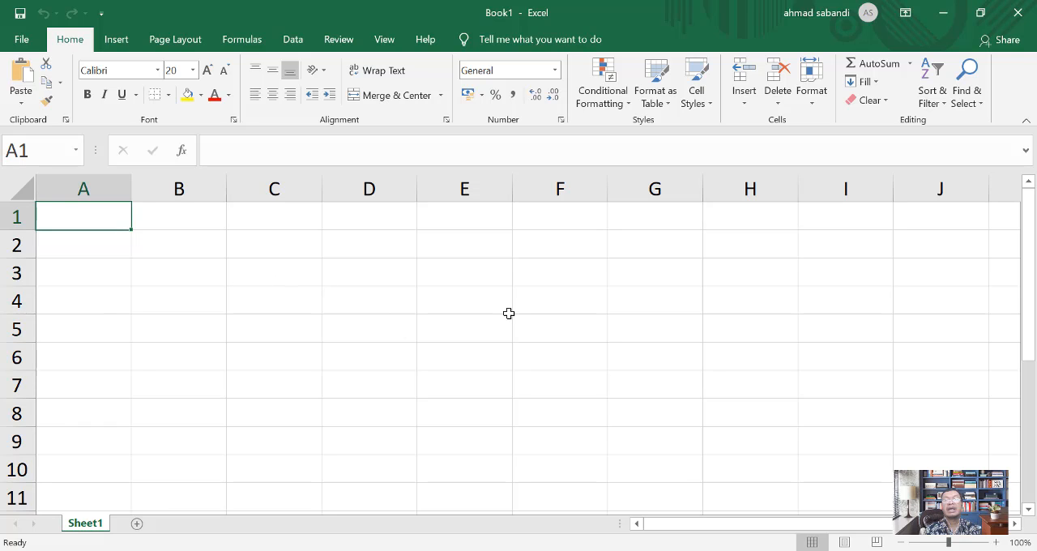
Step: Add two more worksheets to the blank workbook and return to Sheet1
scroll(294, 287, "down", 1)
scroll(287, 284, "up", 1)
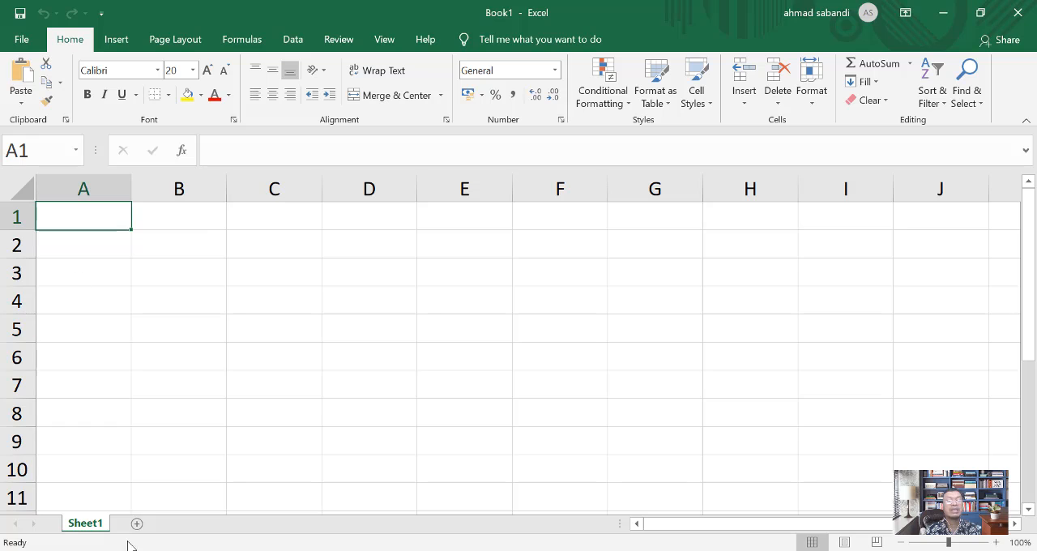
left_click(165, 523)
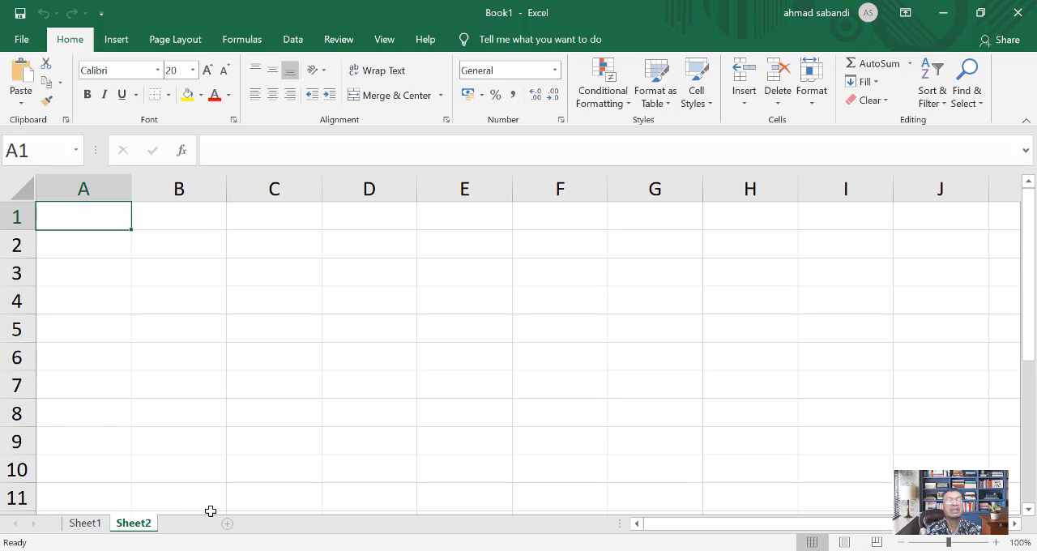
left_click(185, 523)
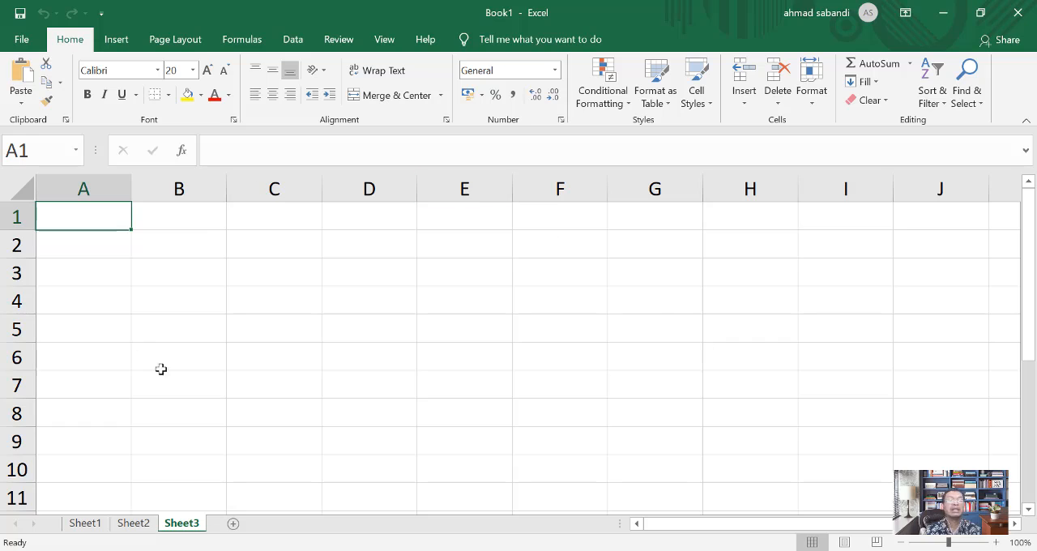
left_click(91, 526)
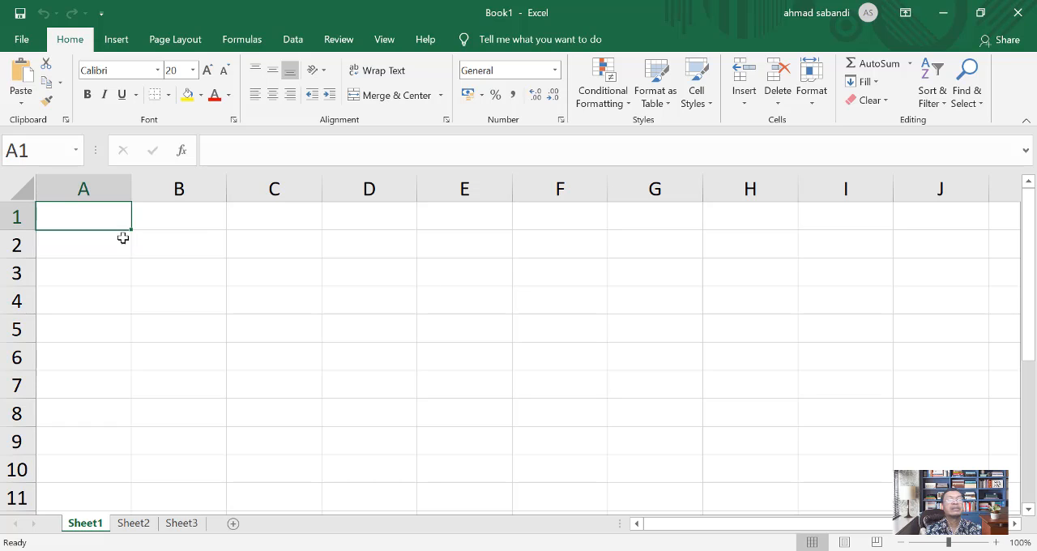
Step: Examine the File view's start page and the templates offered for new workbooks
left_click(22, 42)
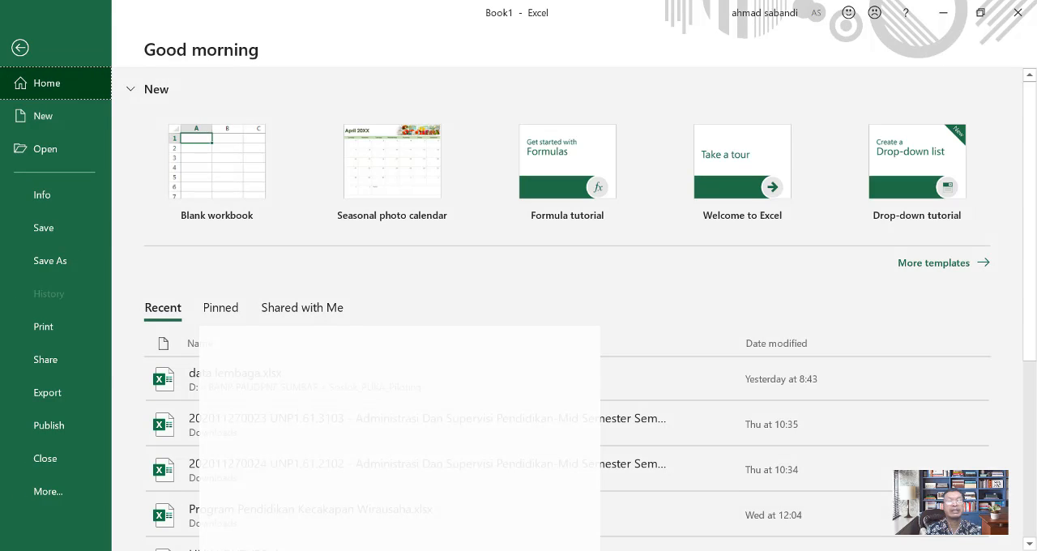
left_click(20, 48)
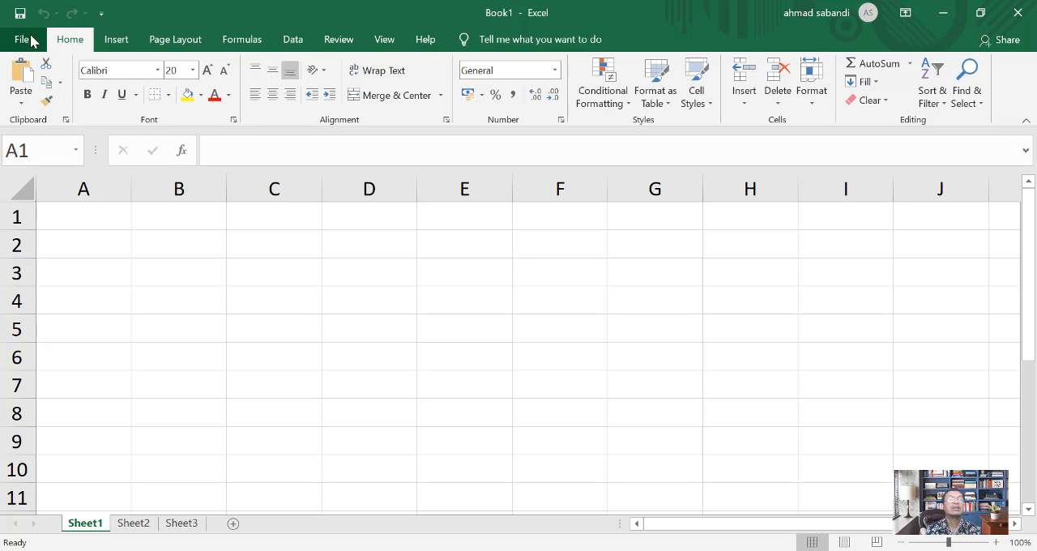
left_click(22, 39)
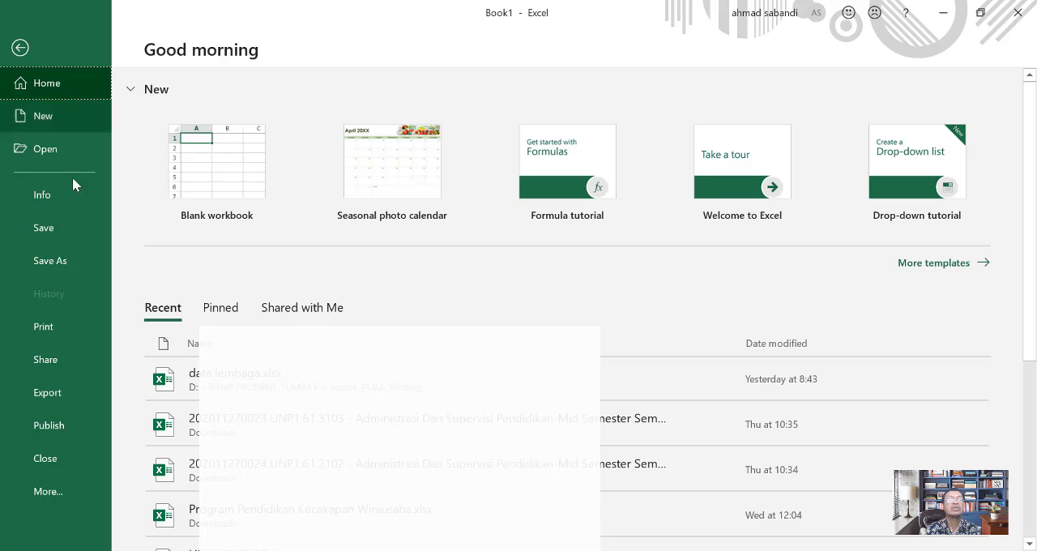
left_click(23, 51)
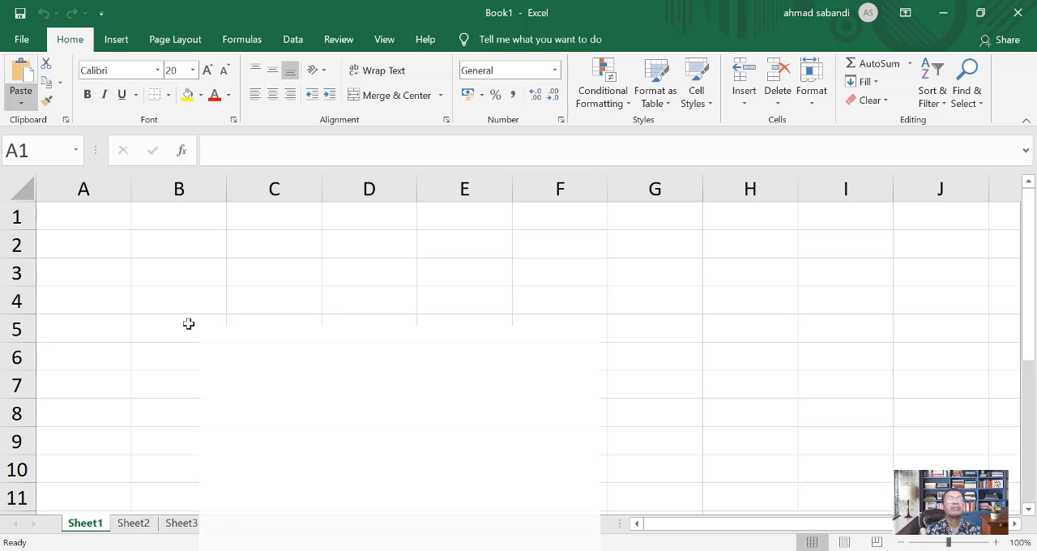
left_click(20, 41)
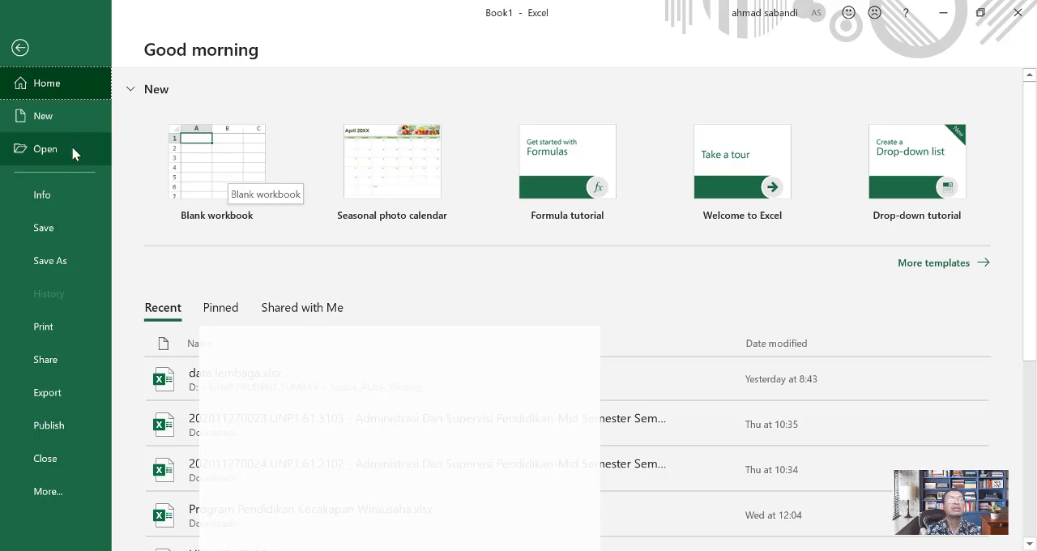
left_click(53, 121)
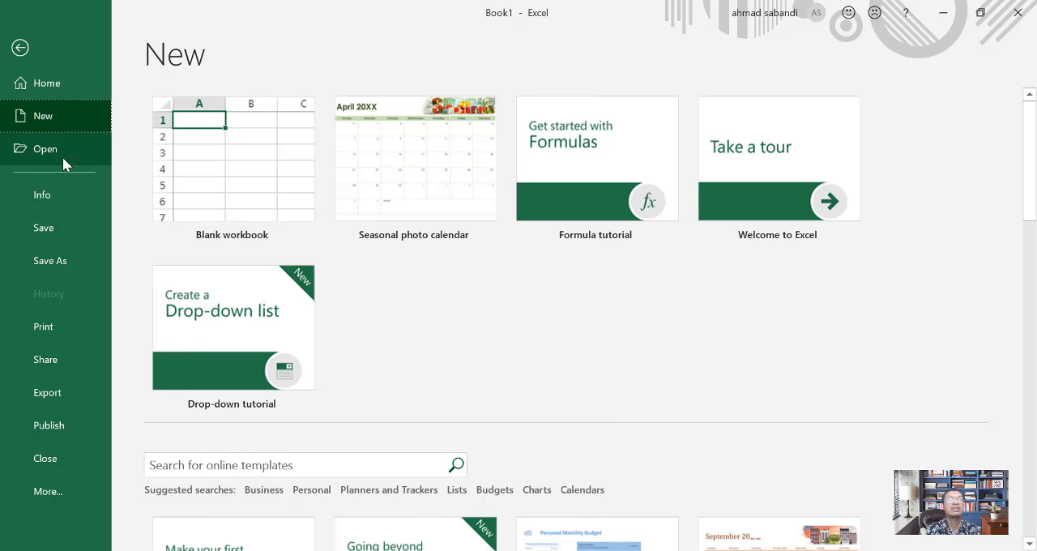
Step: Examine the workbook's Info page and the choices available for protecting the workbook
left_click(42, 197)
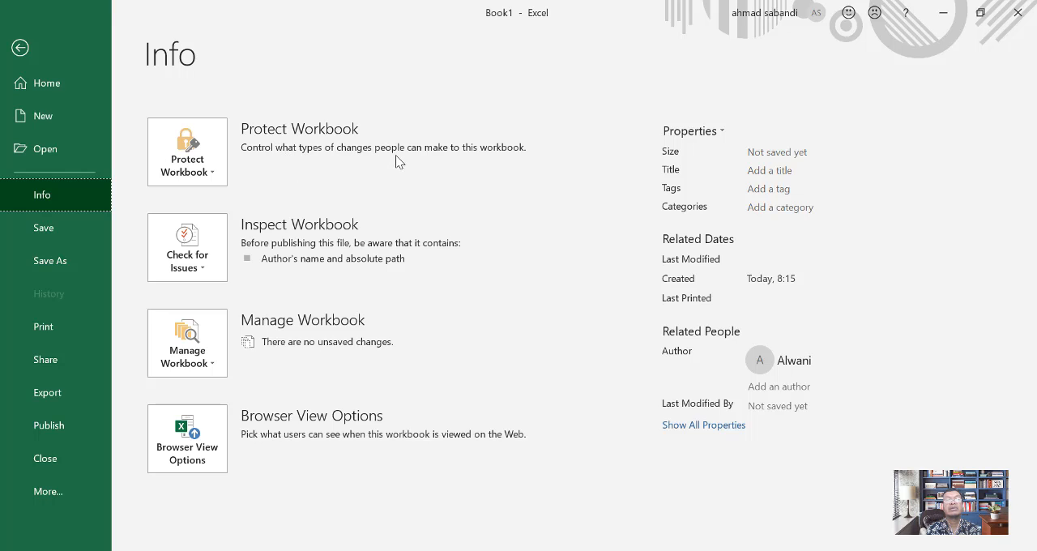
left_click(216, 179)
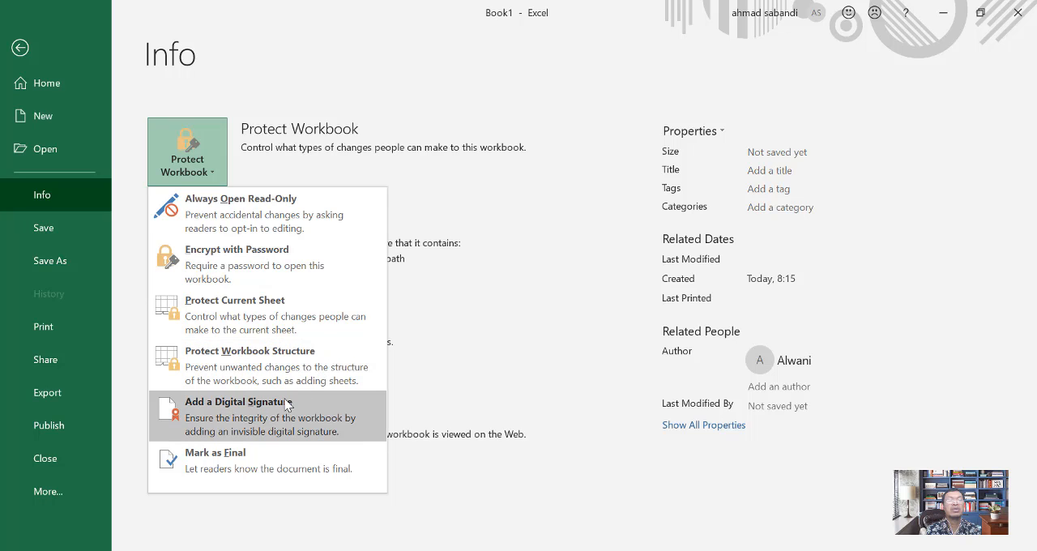
left_click(274, 50)
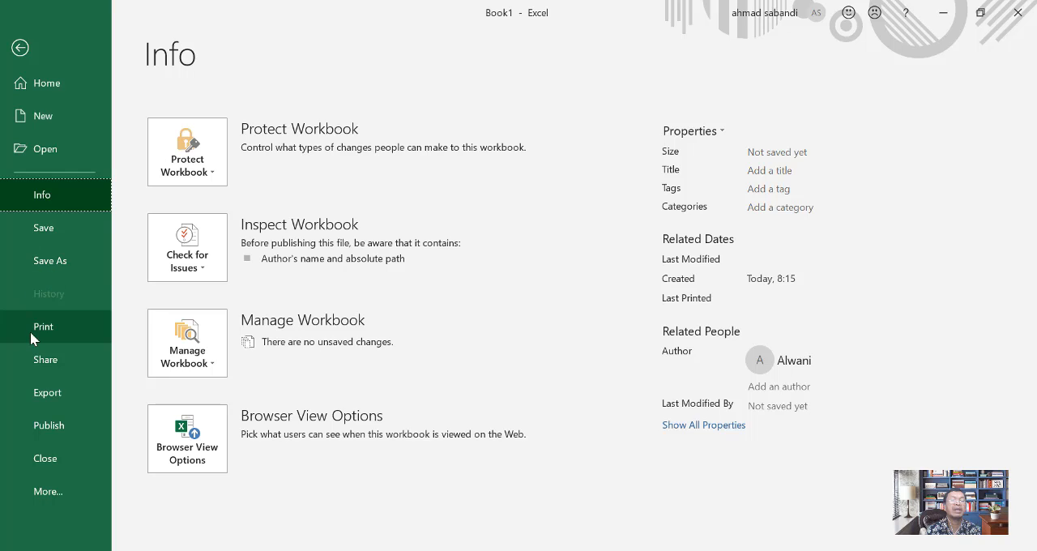
Step: Review the Print, Share, Export and Publish pages for the workbook
left_click(50, 334)
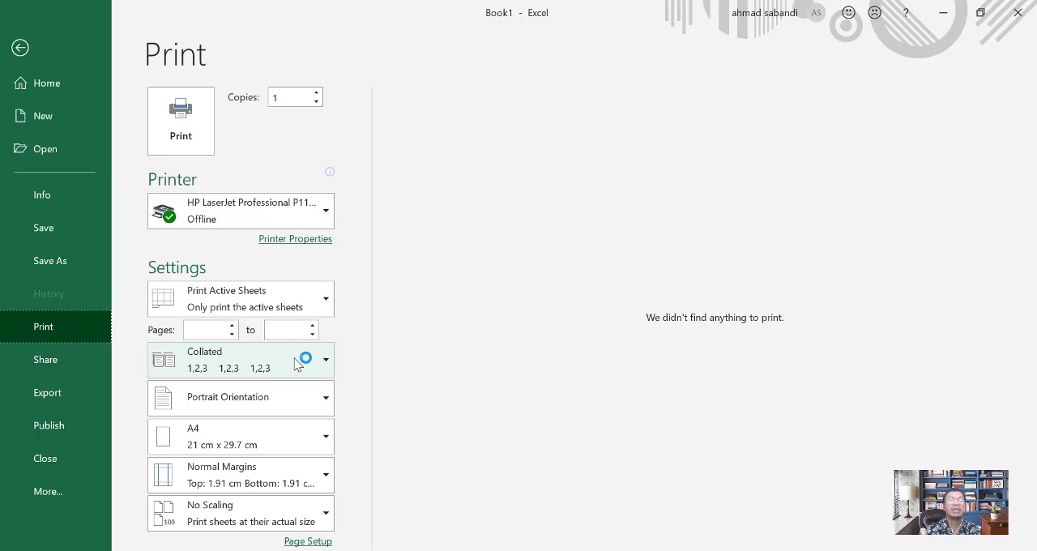
left_click(53, 366)
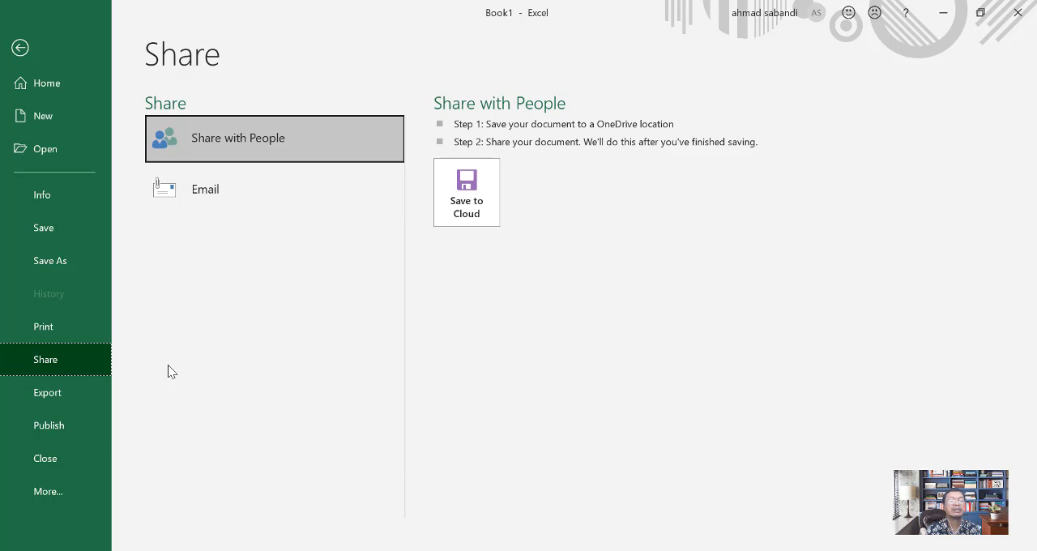
left_click(43, 395)
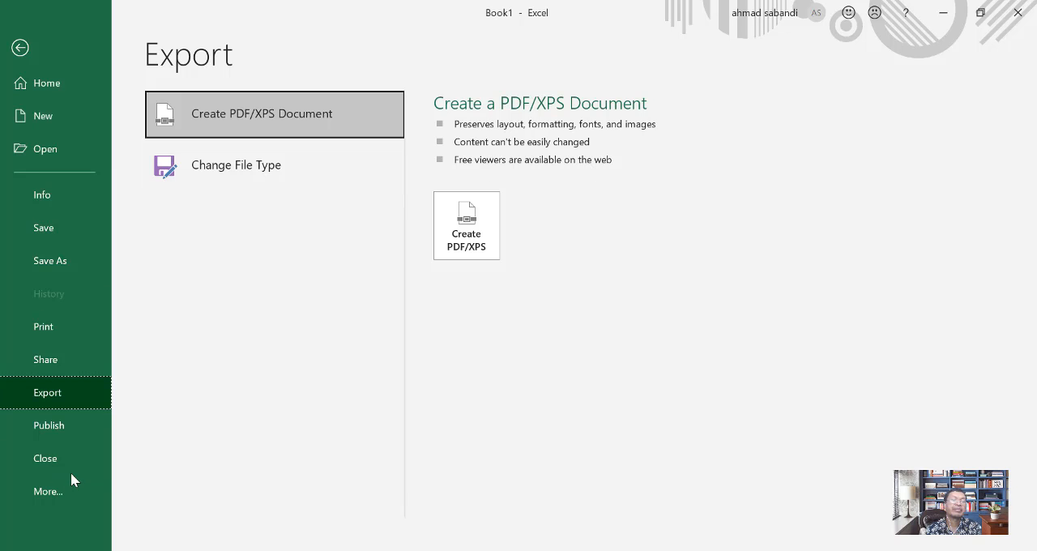
left_click(57, 425)
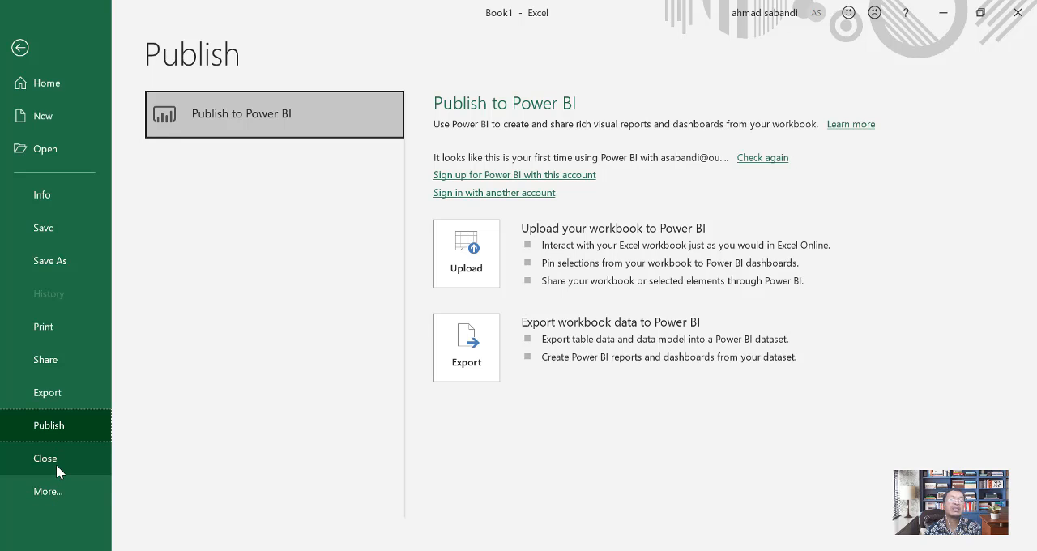
Step: View the General settings in Excel Options, close them without changes, and return to the worksheet
left_click(54, 496)
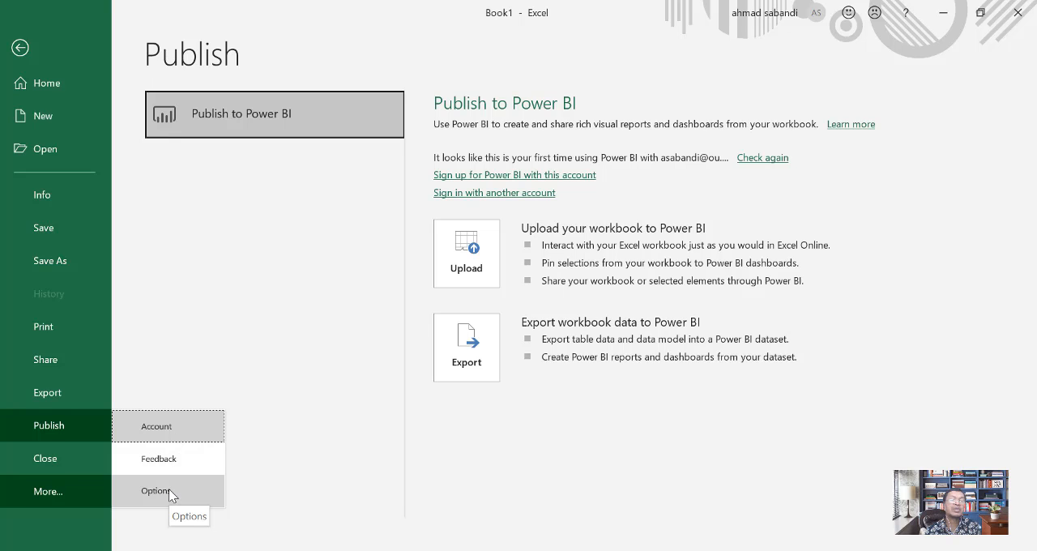
left_click(168, 492)
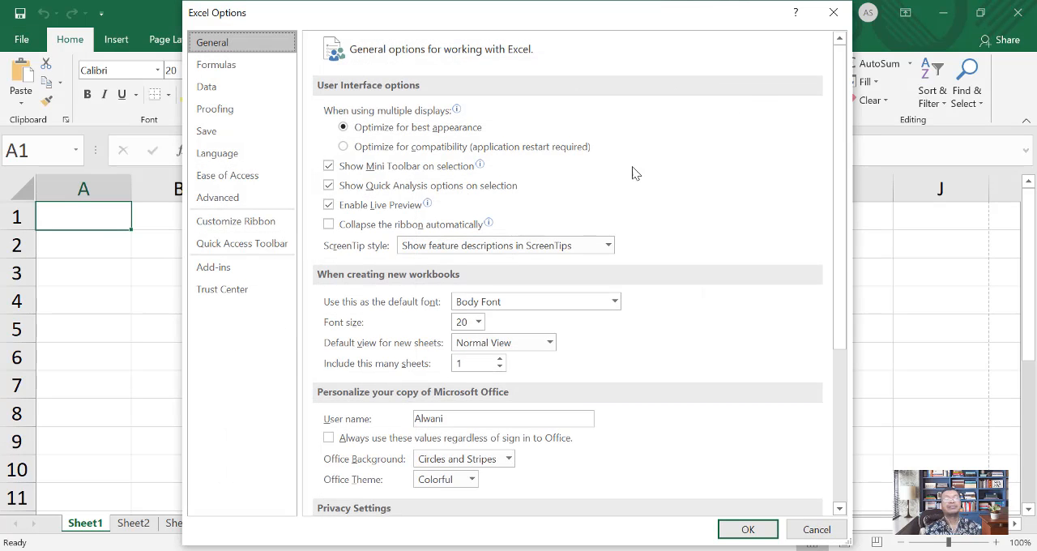
left_click(834, 13)
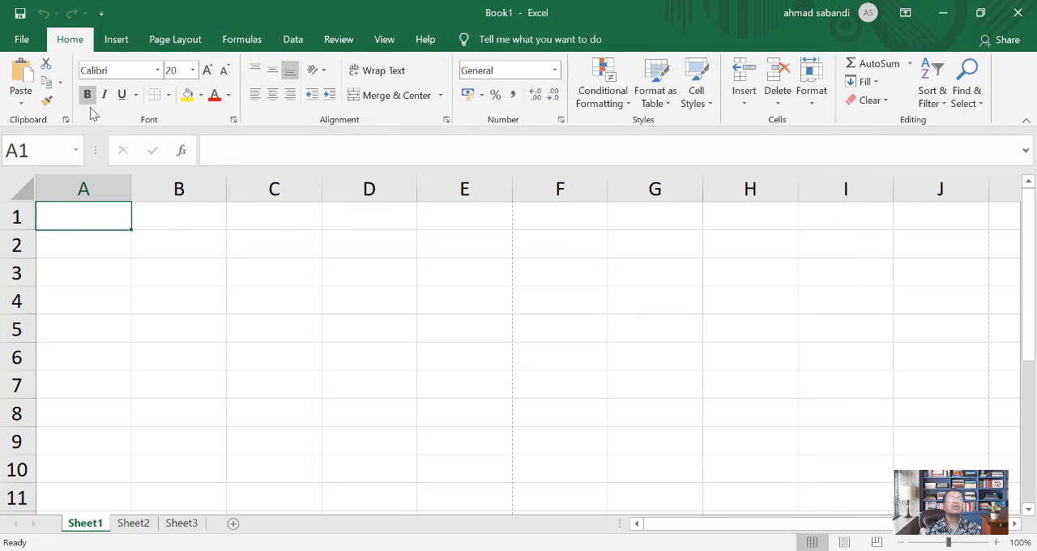
left_click(25, 40)
left_click(23, 48)
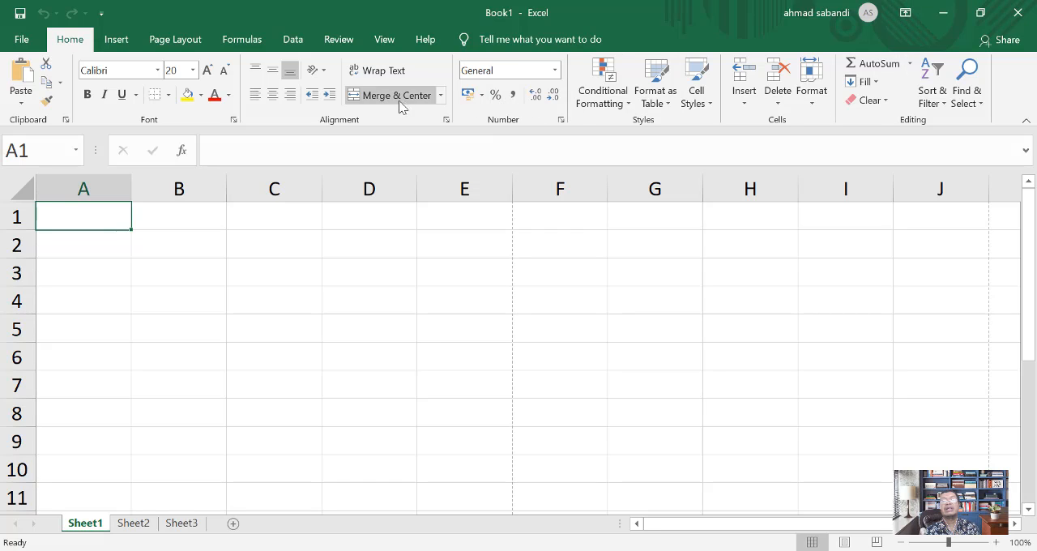
Step: Try the Auto-hide Ribbon display mode, and switch the ribbon to Show Tabs
left_click(907, 15)
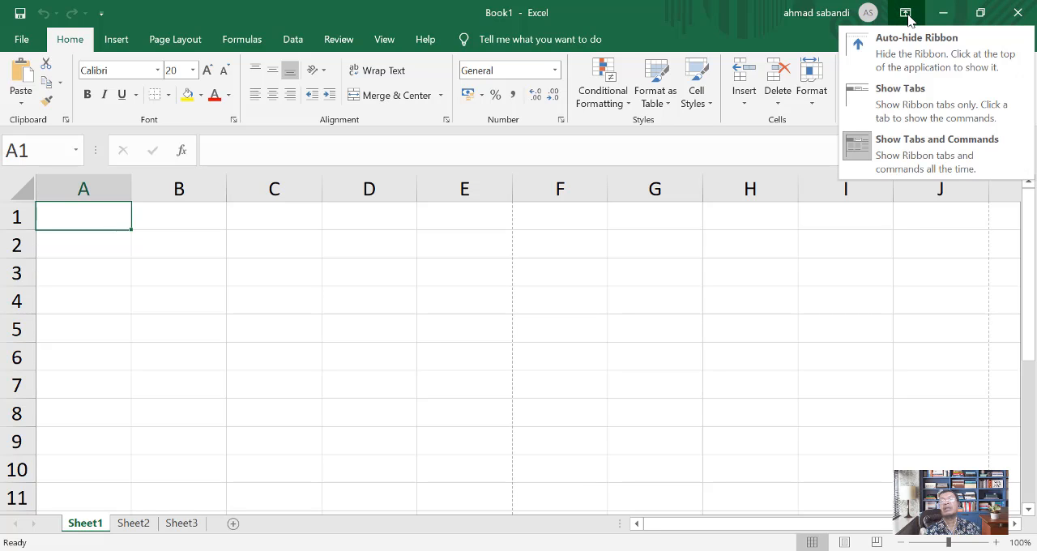
left_click(918, 61)
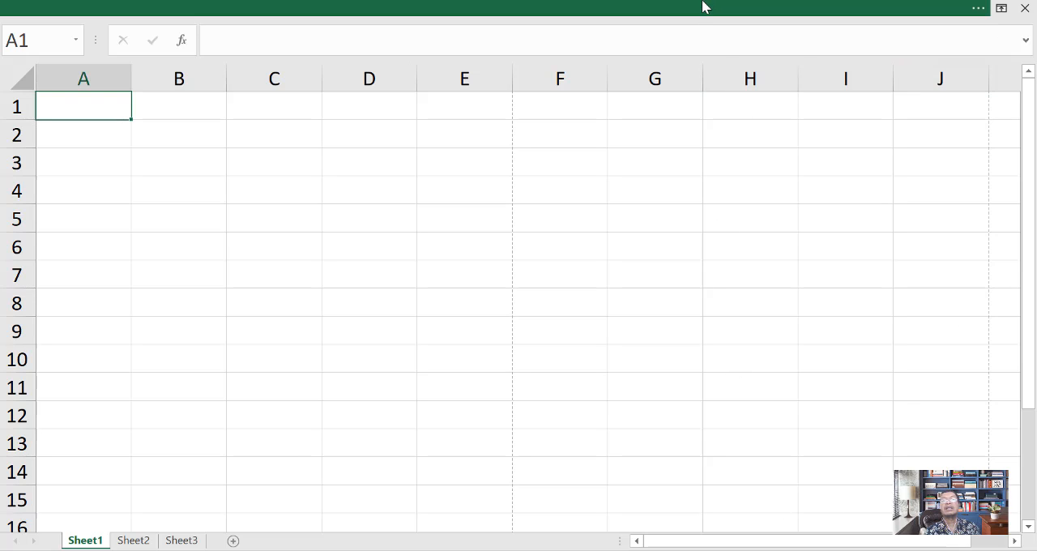
left_click(1002, 9)
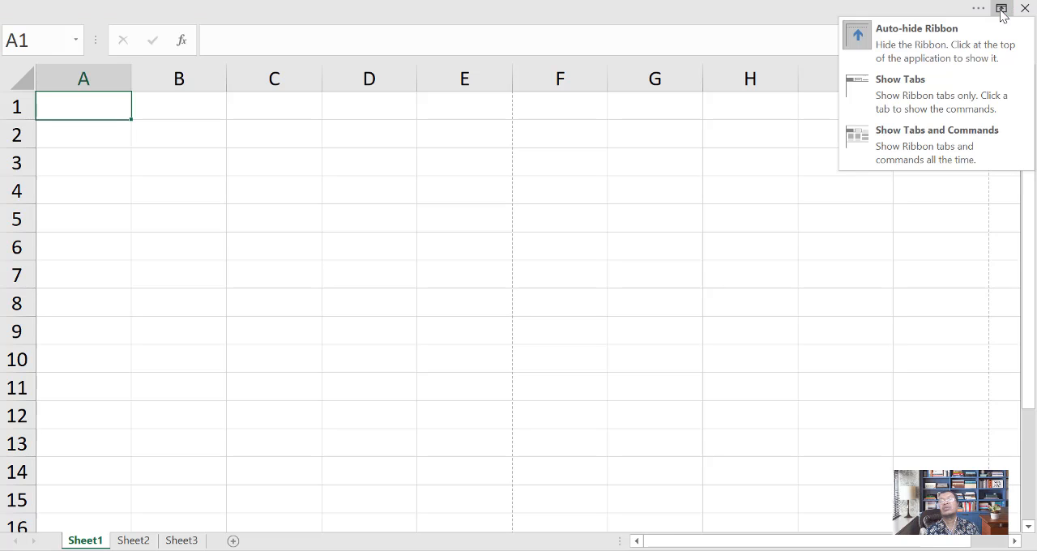
left_click(921, 91)
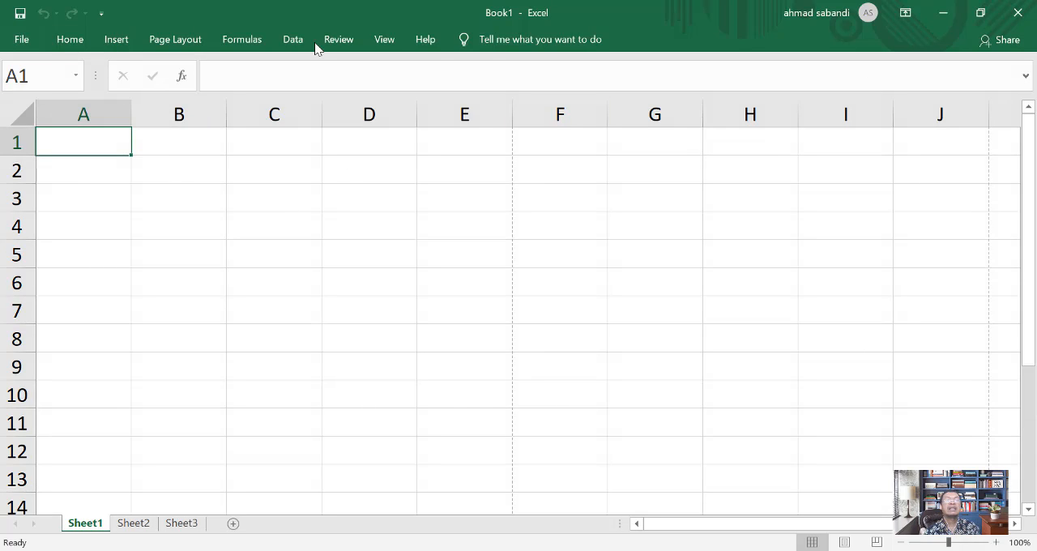
Step: Look through the Home, Insert, Page Layout and Formulas commands while the ribbon shows only its tabs
left_click(904, 14)
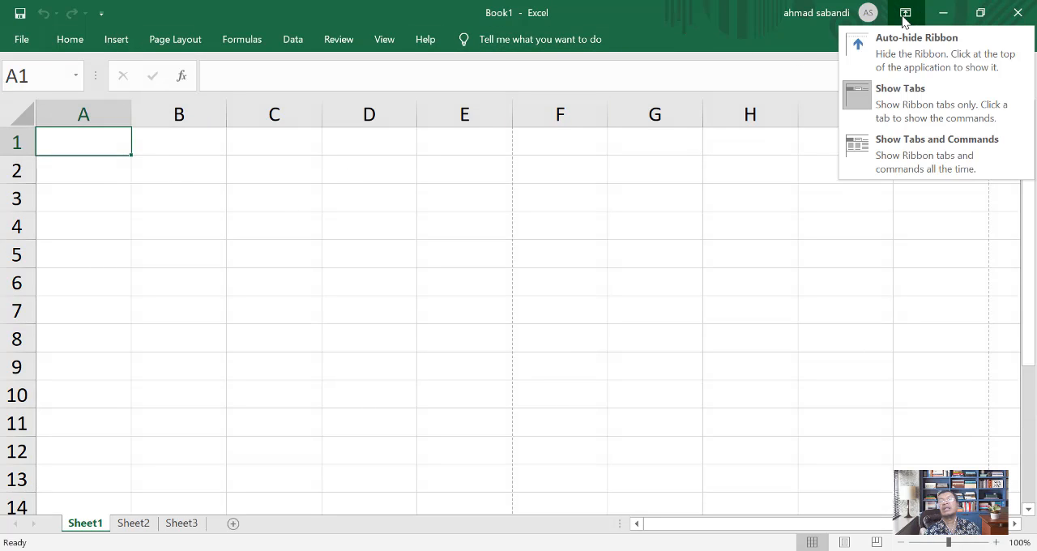
left_click(79, 42)
left_click(119, 42)
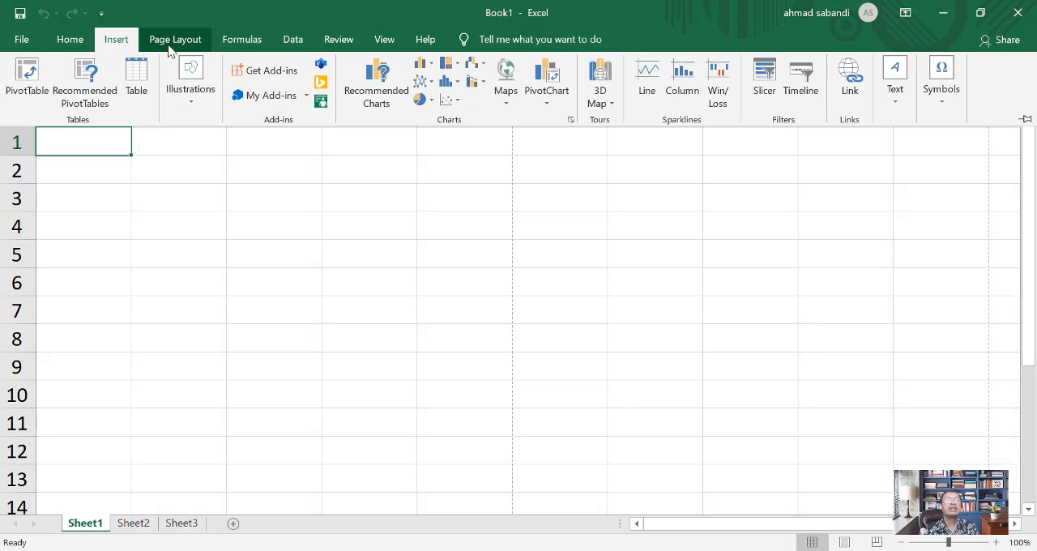
left_click(180, 41)
left_click(240, 40)
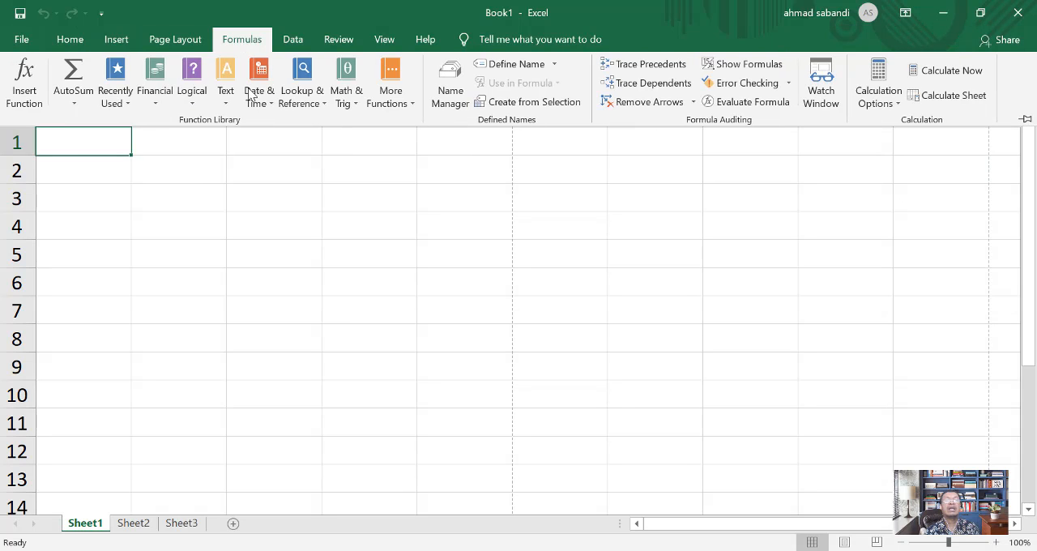
Step: Set the ribbon display to Show Tabs and Commands, and select cell C5
left_click(905, 13)
left_click(897, 139)
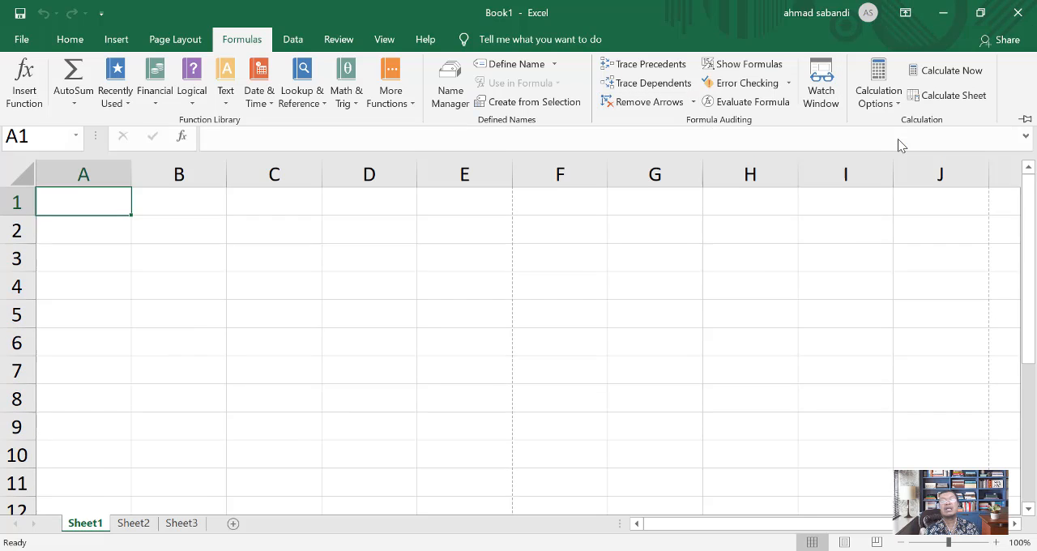
left_click(305, 320)
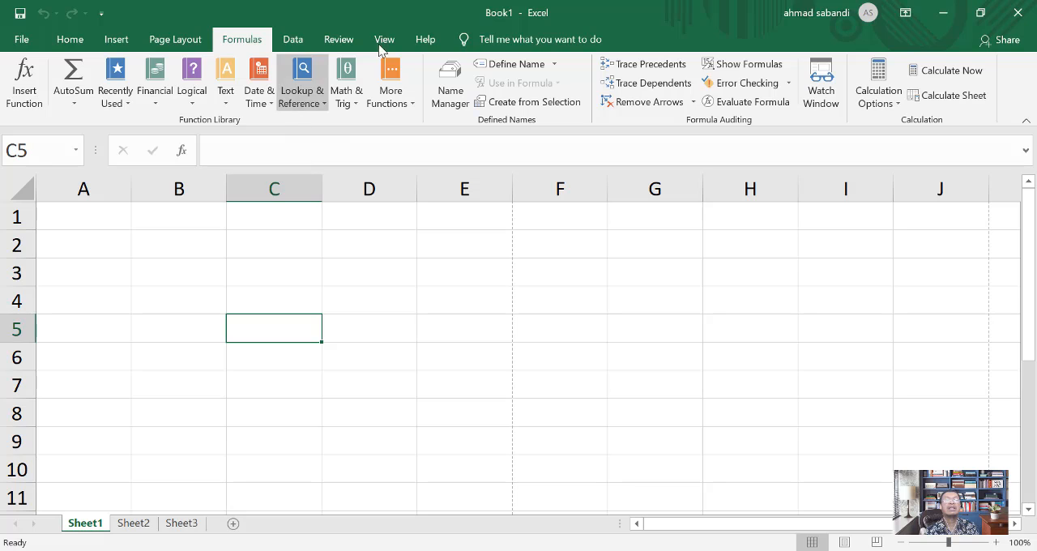
Step: View the Data and Home commands, and set the ribbon display to Show Tabs, with cell B4 selected
left_click(295, 38)
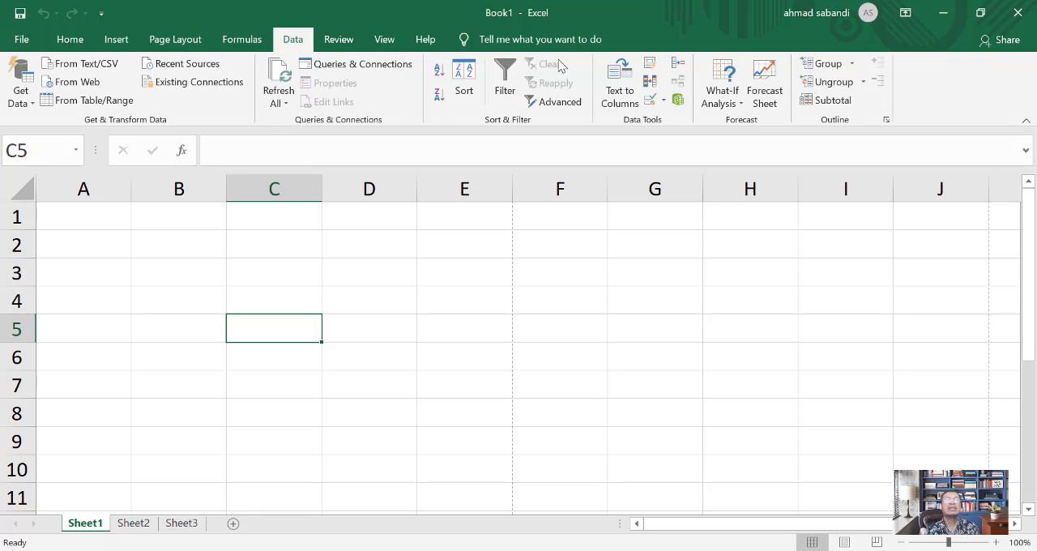
left_click(72, 40)
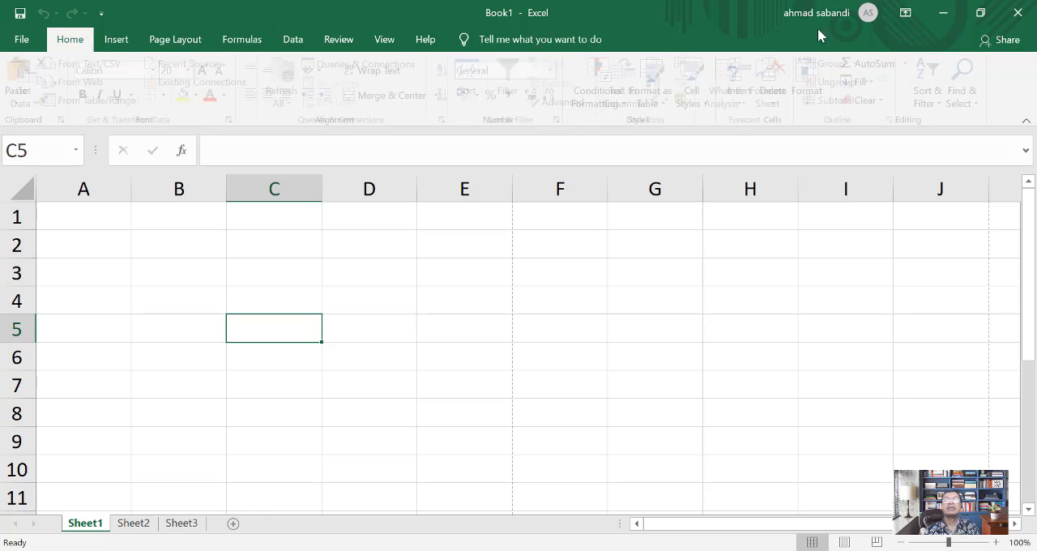
left_click(906, 15)
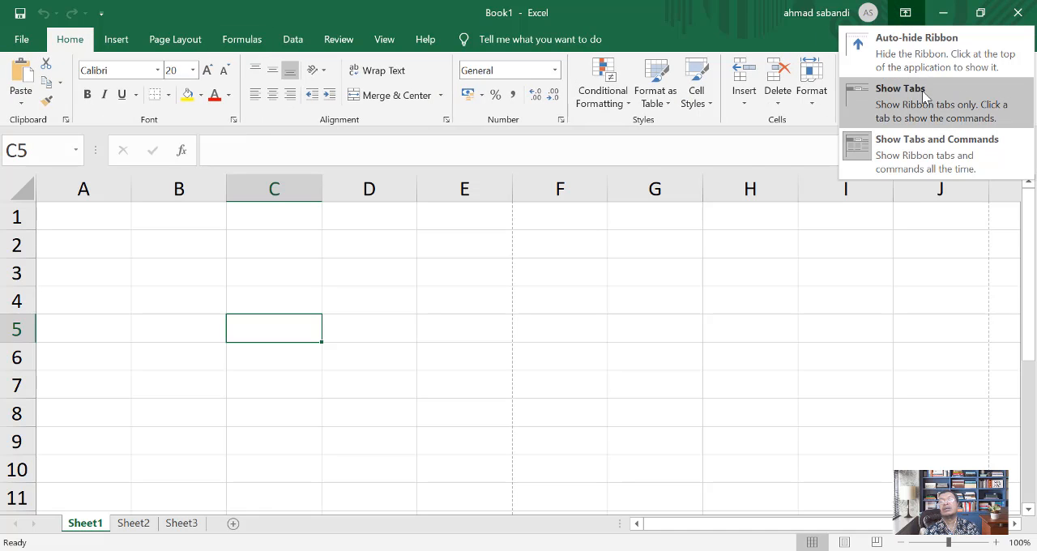
left_click(919, 152)
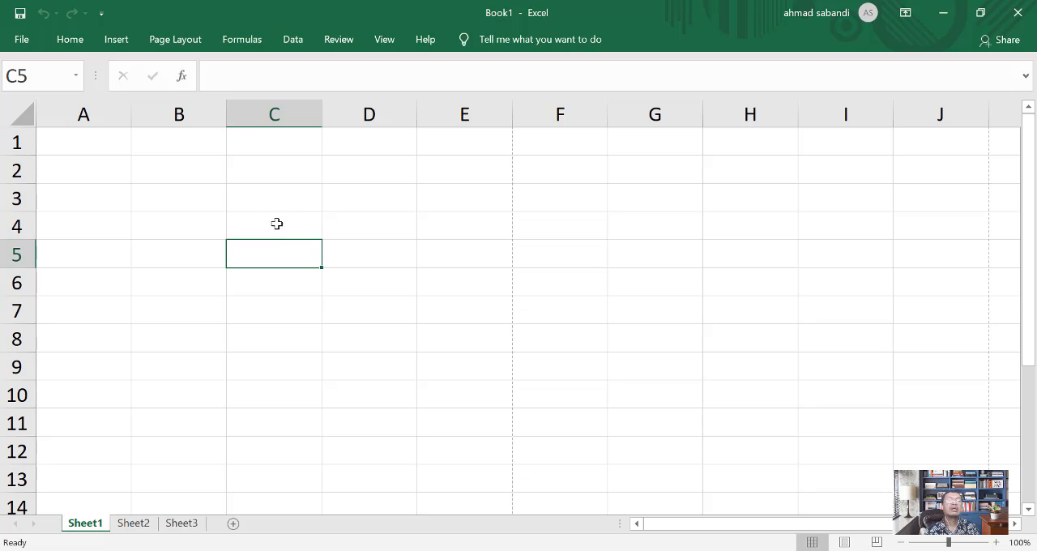
left_click(188, 220)
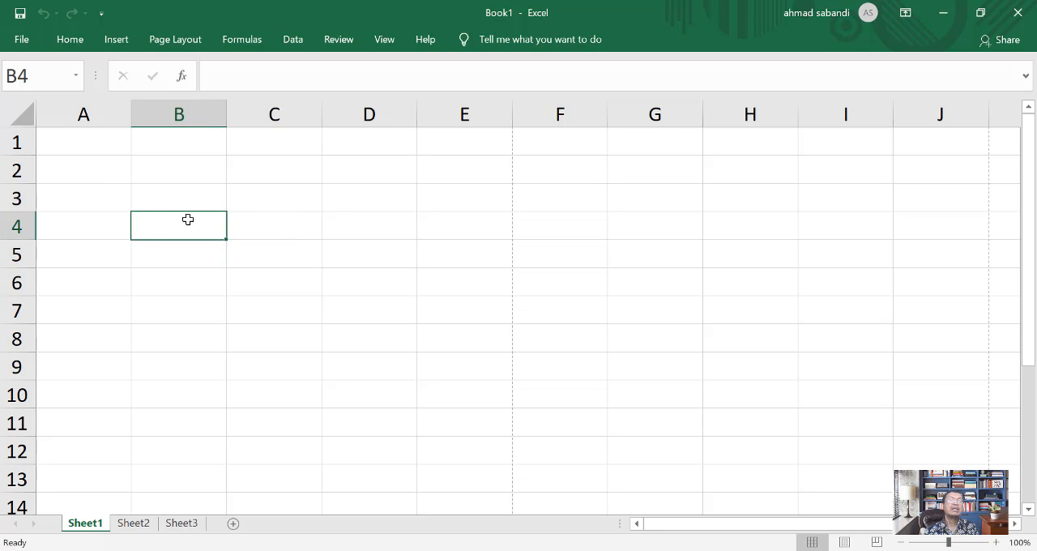
Step: Open the Clipboard pane from the Home commands in Book1
left_click(70, 40)
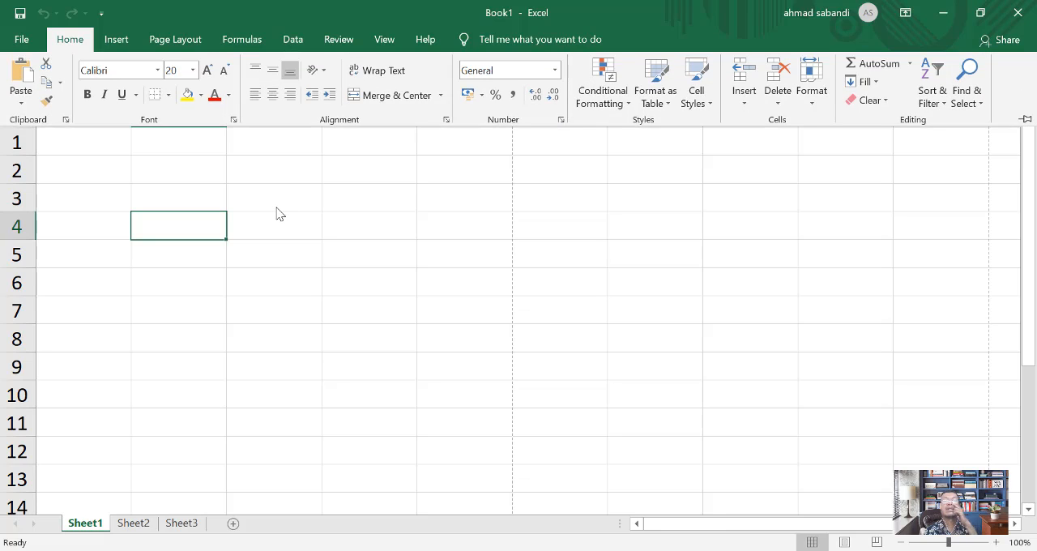
left_click(66, 119)
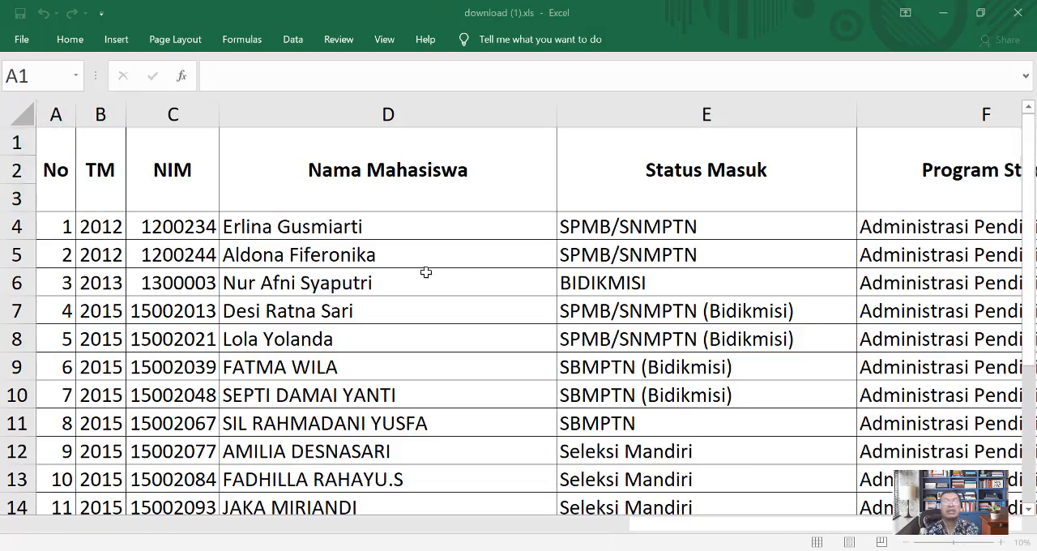
Step: Zoom download (1).xls out to 55% and delete the Program Studi column (F)
scroll(424, 273, "down", 2)
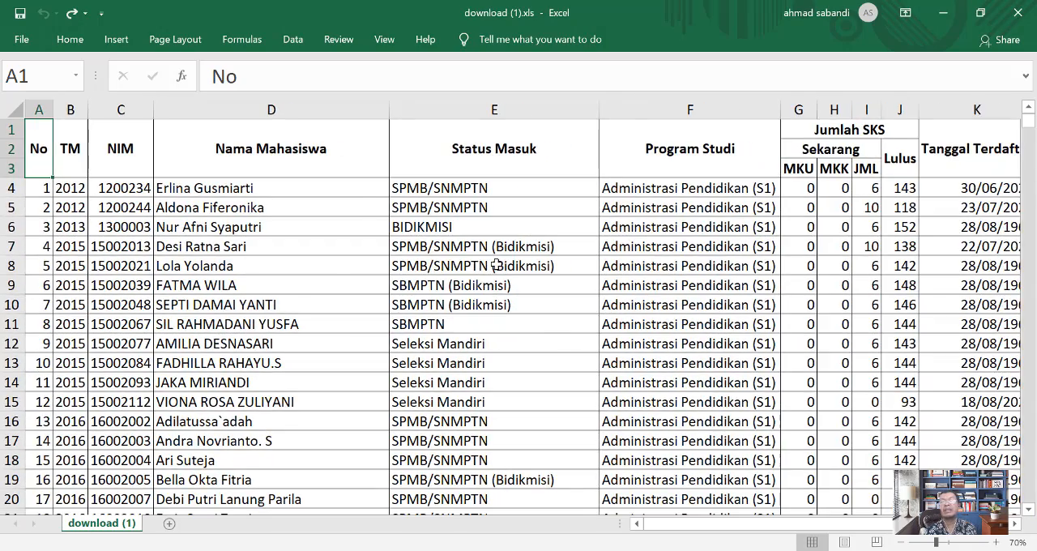
scroll(496, 266, "down", 1)
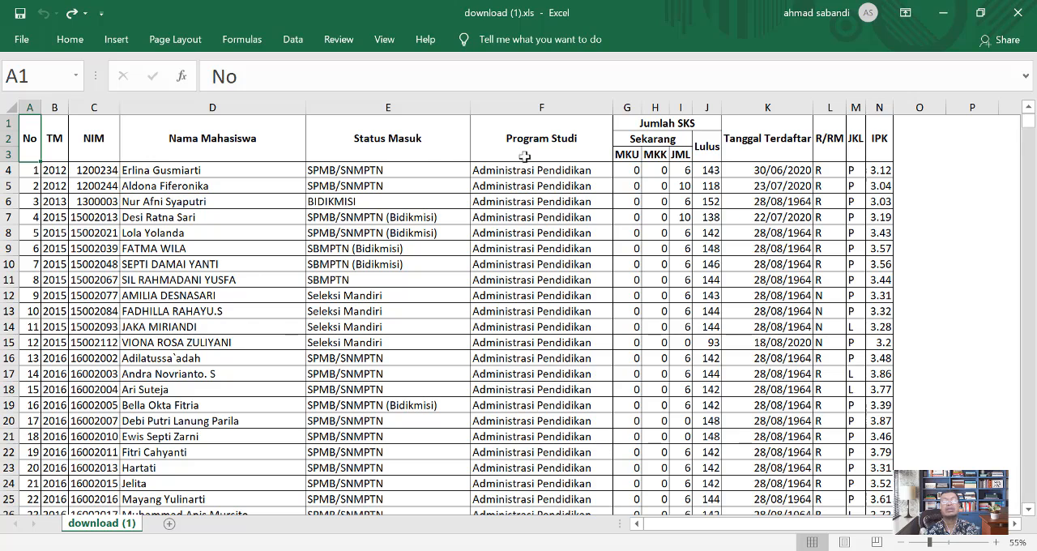
left_click(540, 109)
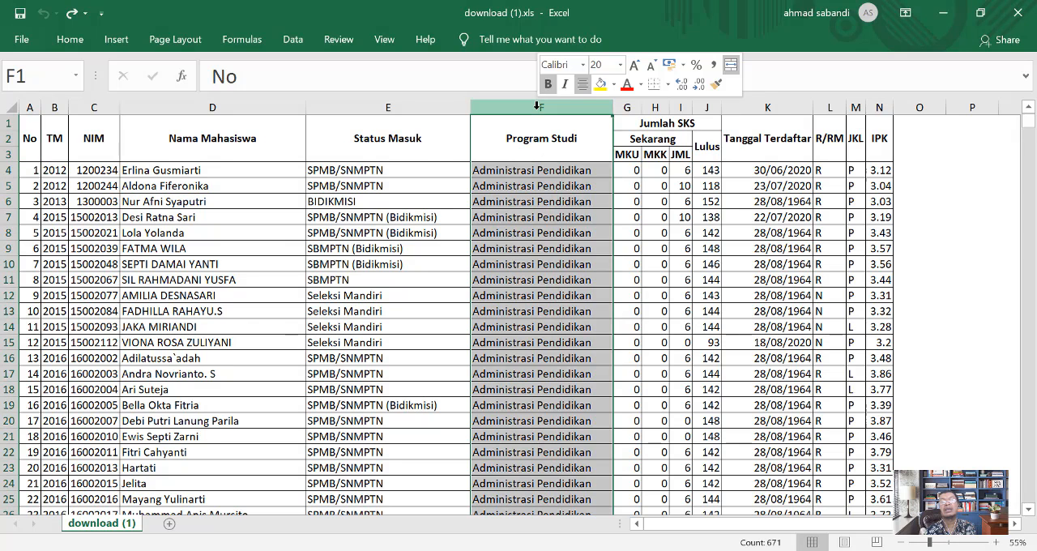
right_click(539, 112)
left_click(588, 243)
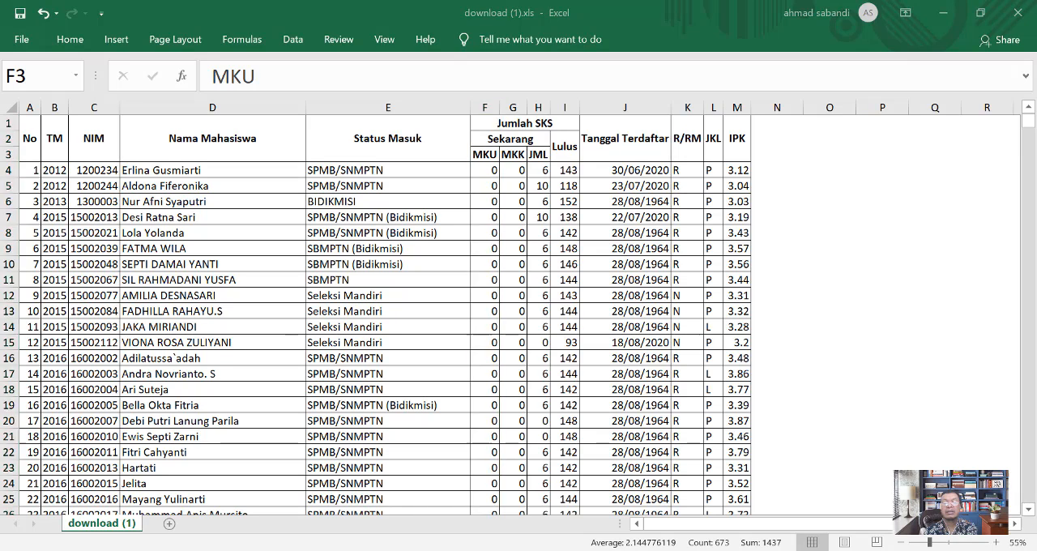
Step: Check the contents of the Clipboard pane, and undo the deletion of the Program Studi column
left_click(69, 39)
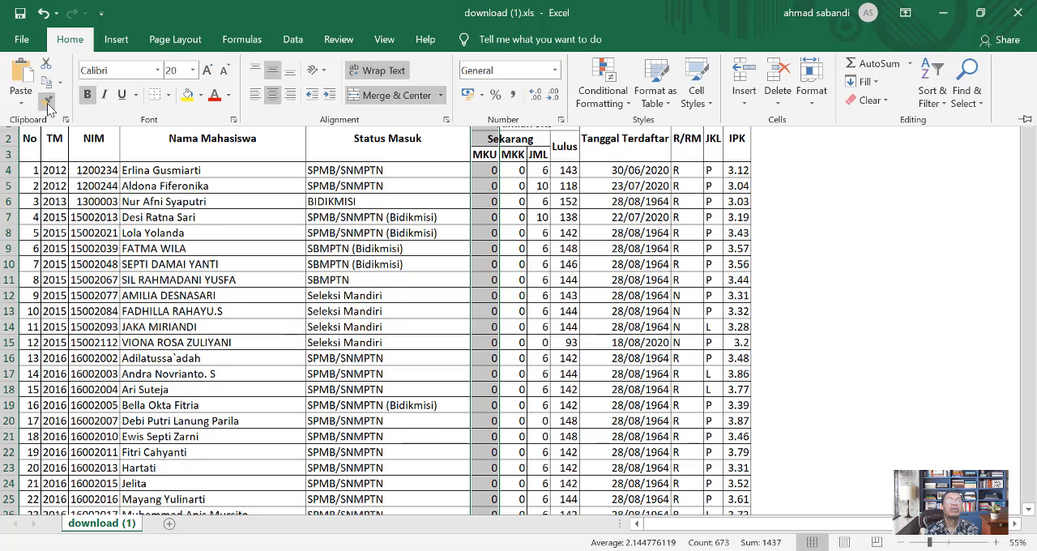
left_click(66, 120)
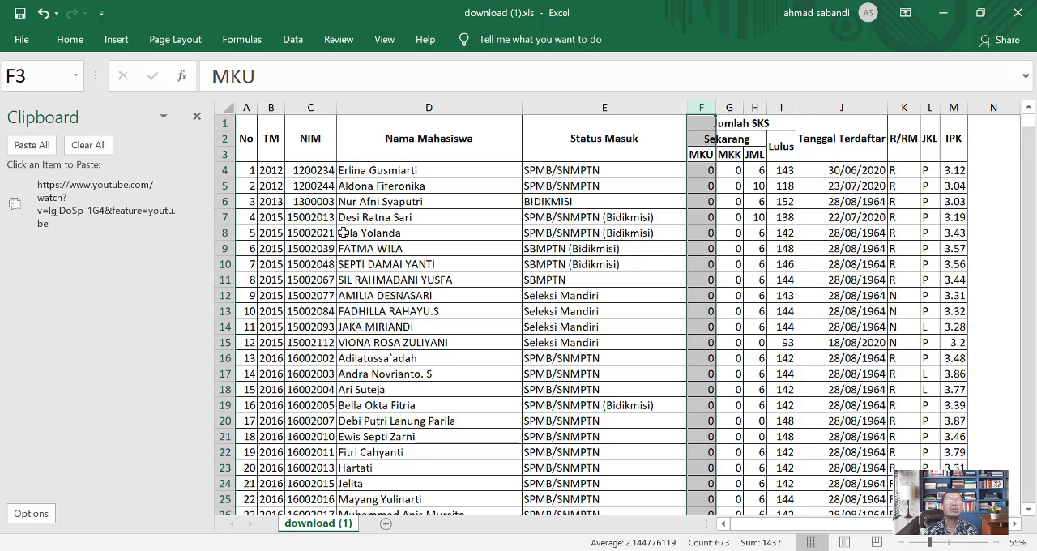
left_click(42, 13)
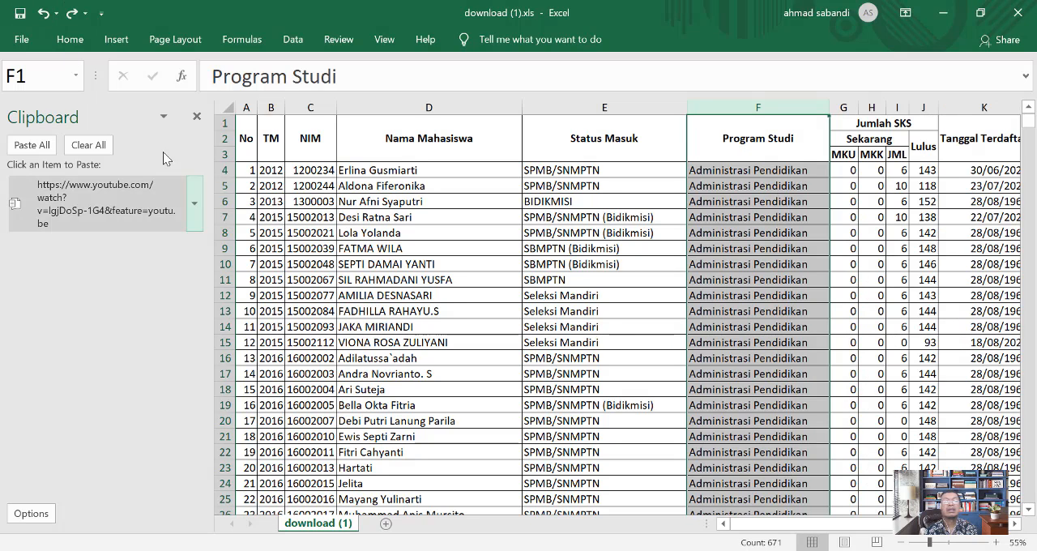
left_click(196, 116)
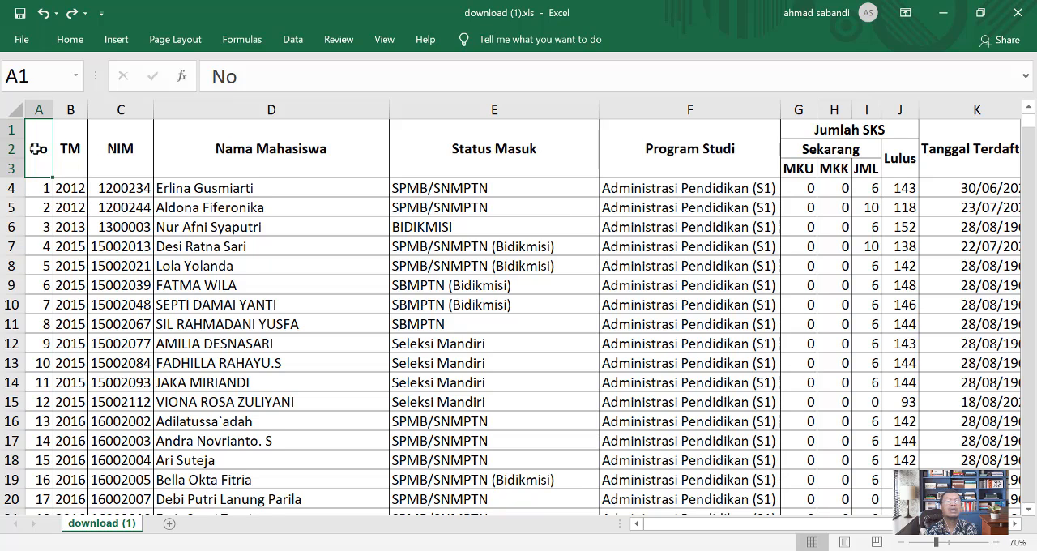
Step: Select the Program Studi column (F) and examine the Copy and Copy as Picture options without applying either
left_click(72, 39)
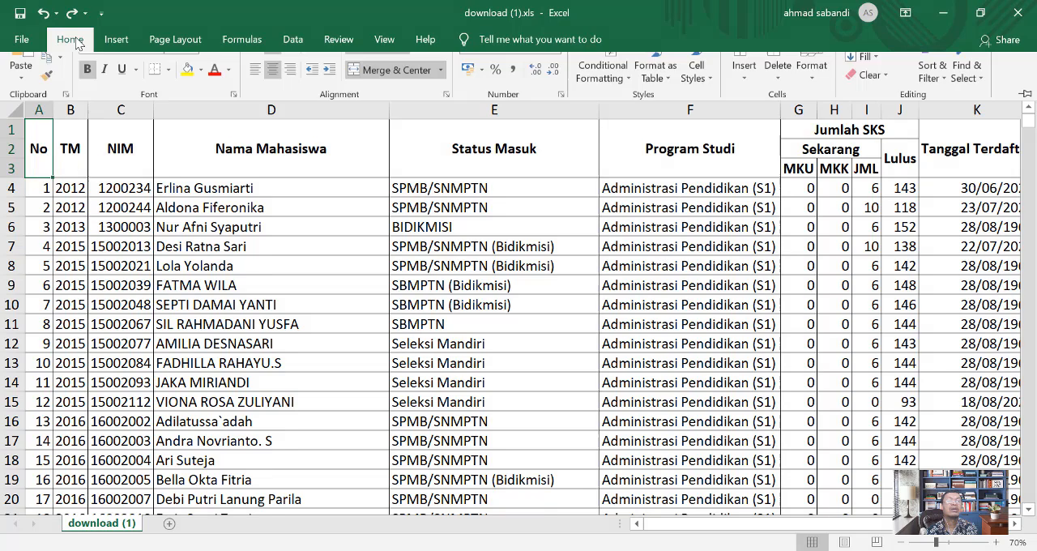
left_click(283, 225)
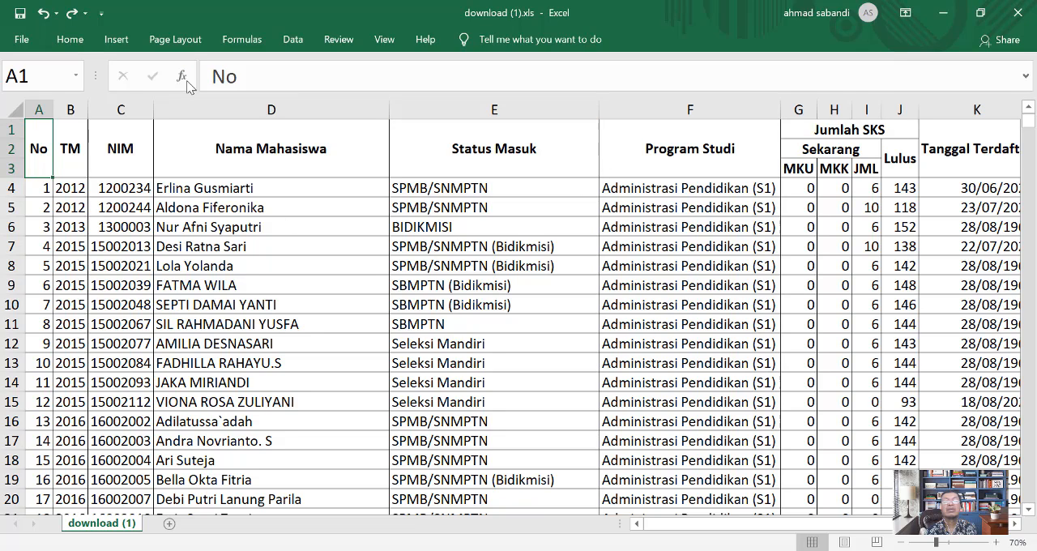
left_click(691, 111)
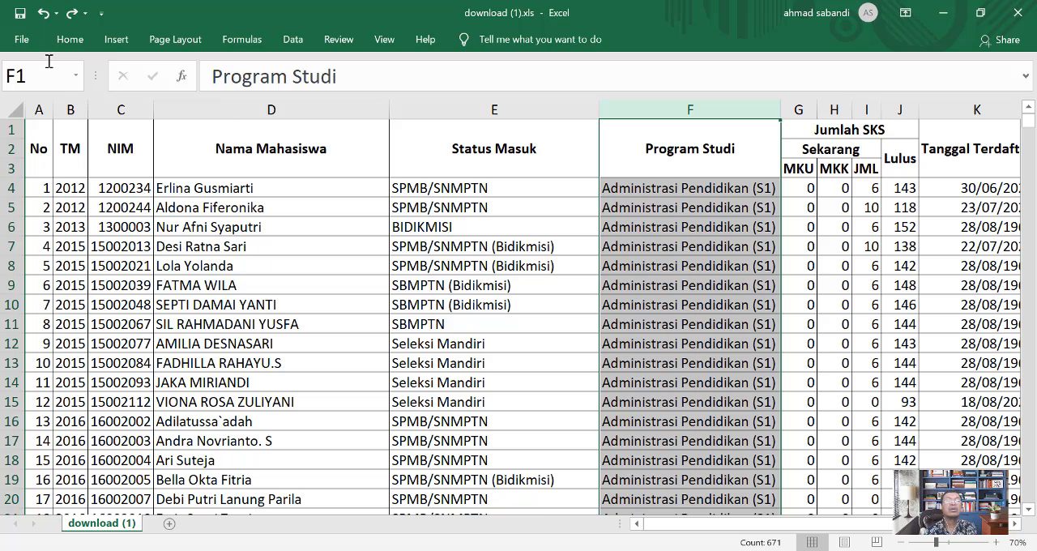
left_click(69, 41)
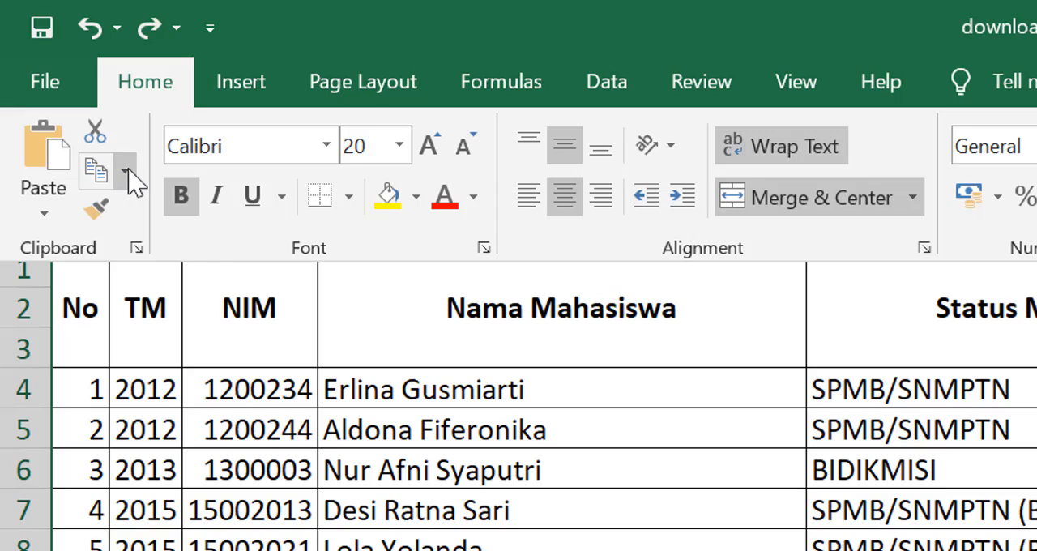
left_click(127, 171)
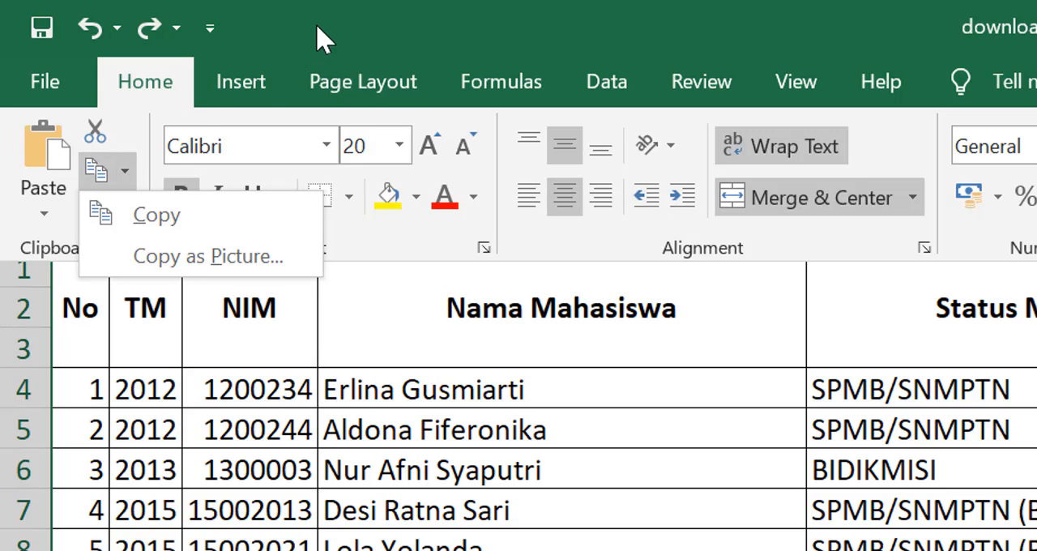
key("ctrl+F1")
left_click(157, 158)
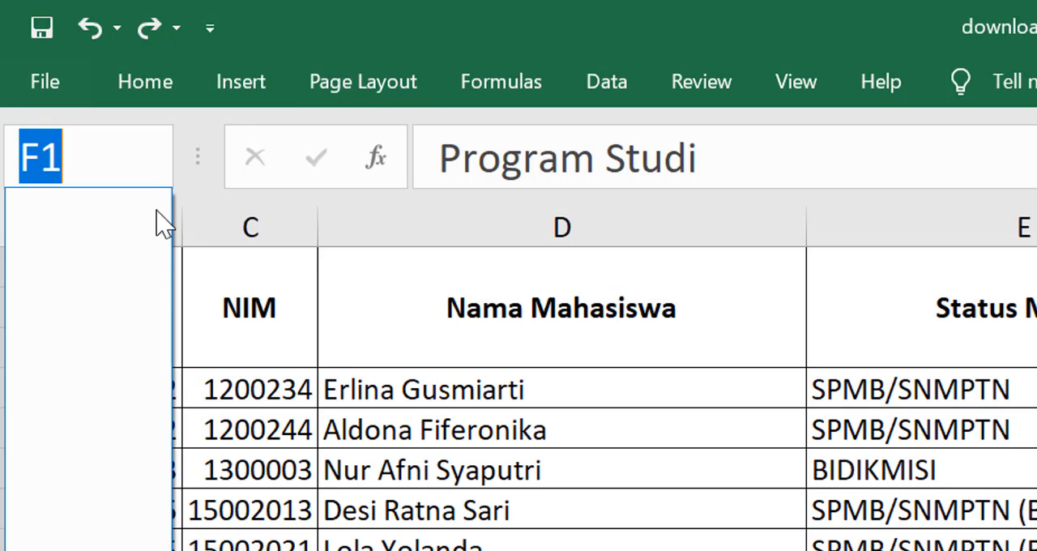
left_click(447, 9)
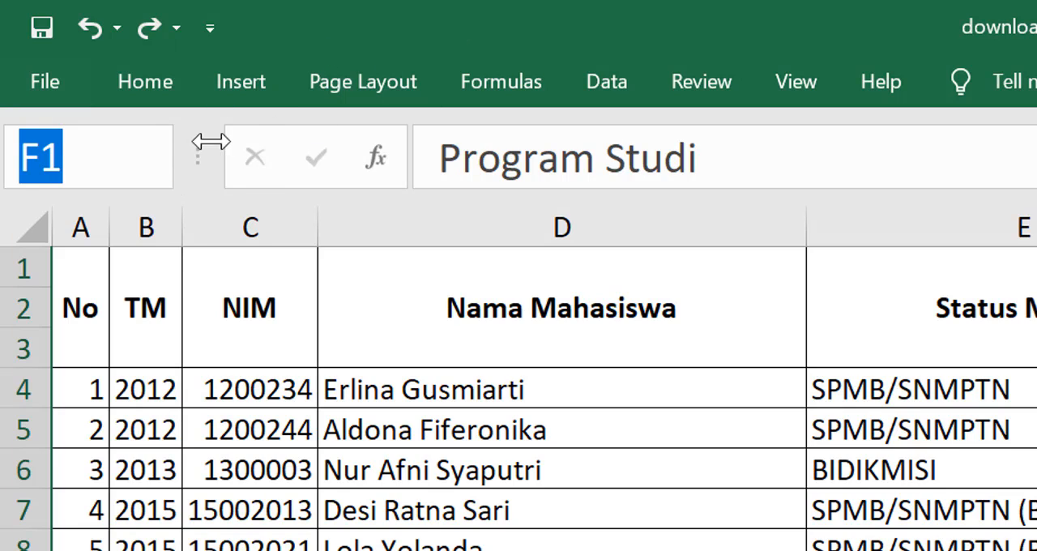
left_click(596, 15)
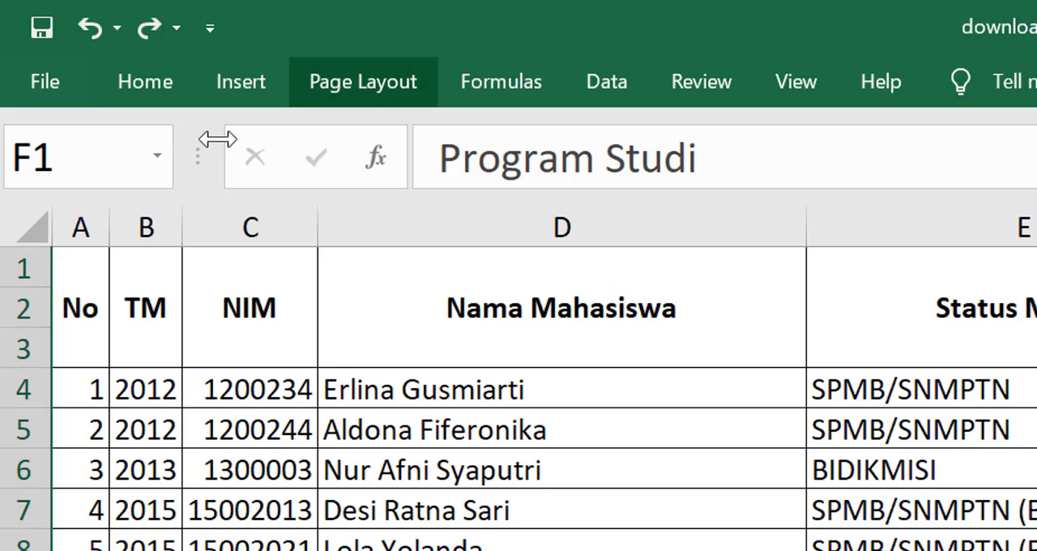
left_click(152, 90)
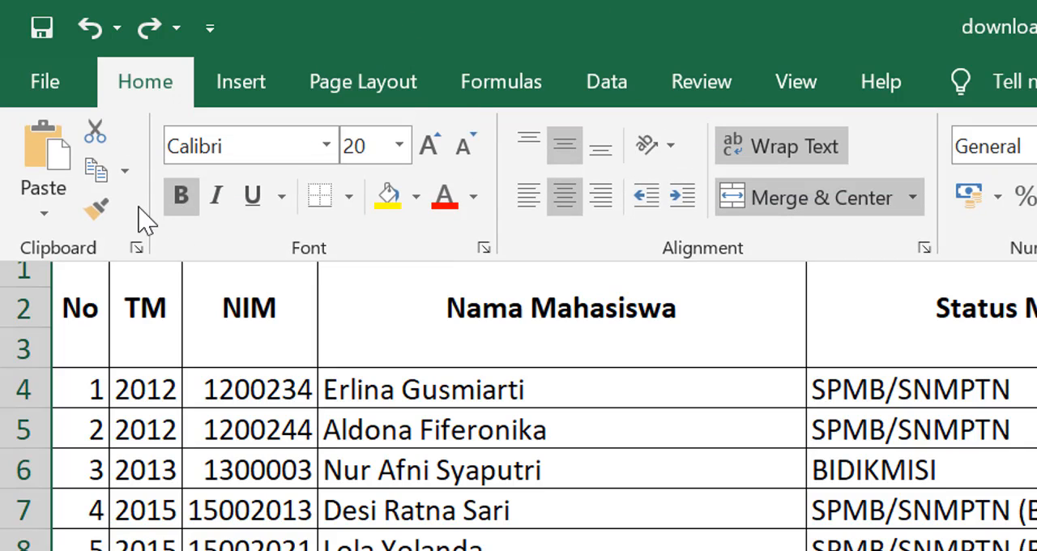
left_click(125, 174)
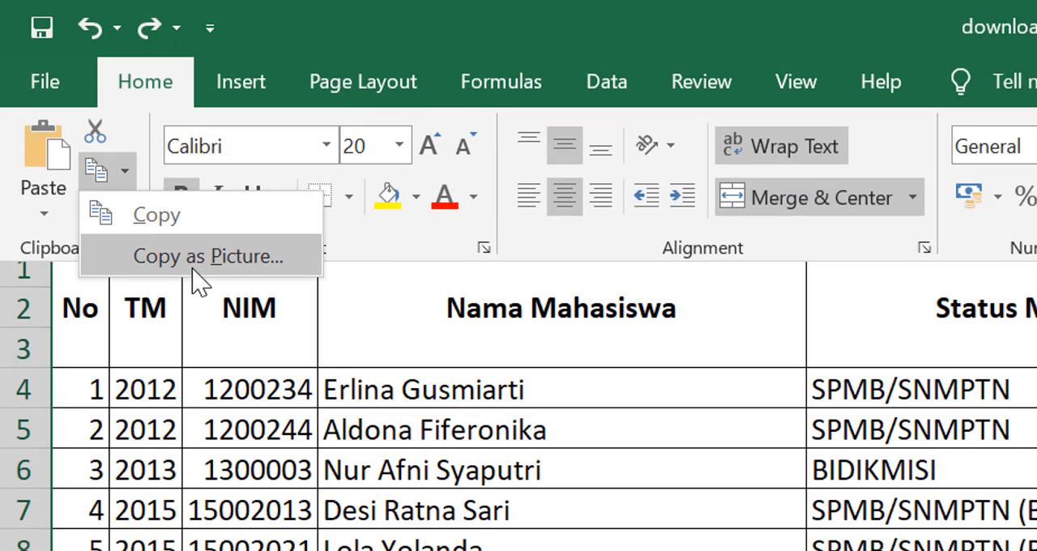
left_click(379, 6)
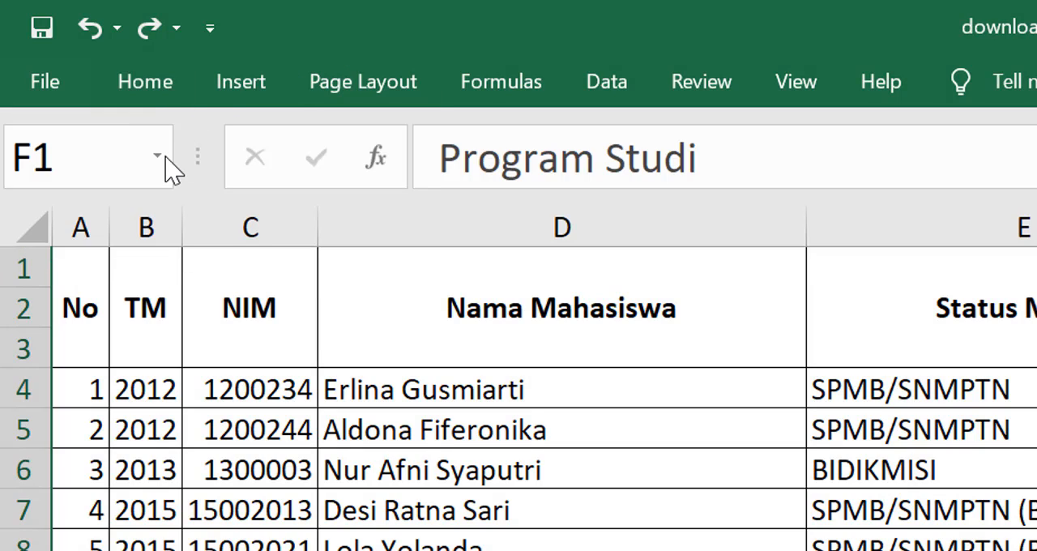
Step: Cut the Program Studi column and insert the cut cells at column O, after the IPK column
left_click(154, 83)
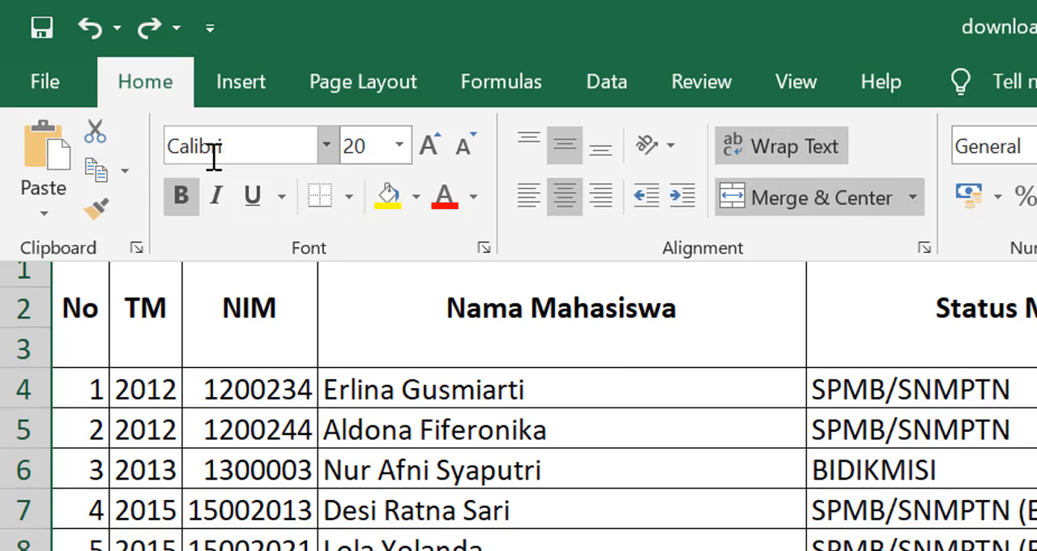
left_click(96, 134)
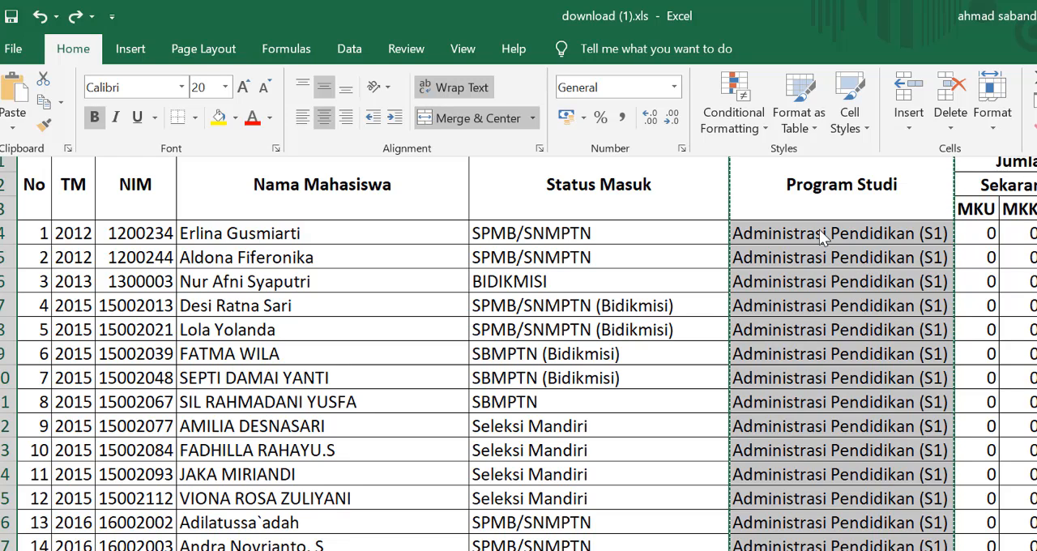
scroll(262, 356, "right", 5)
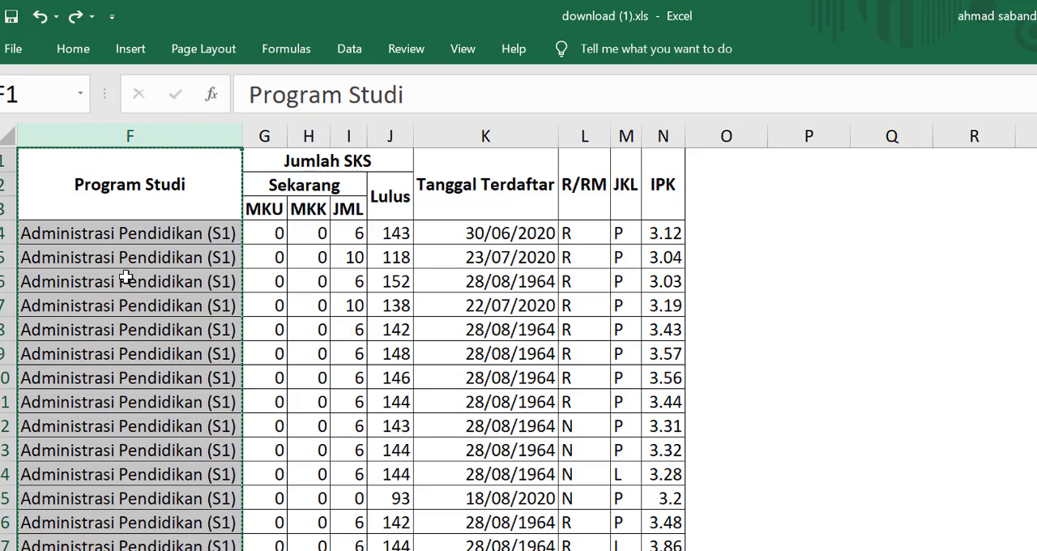
left_click(725, 136)
right_click(726, 136)
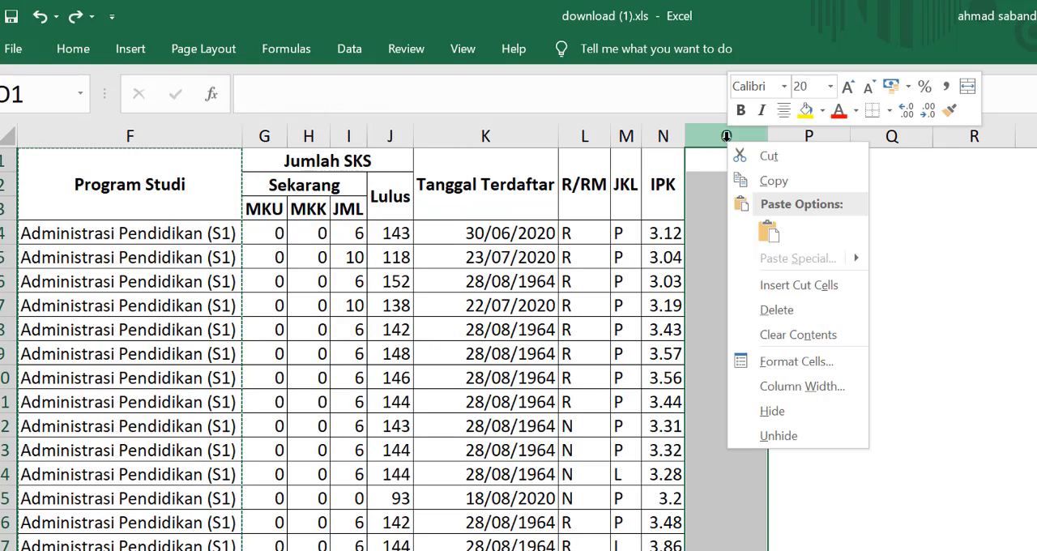
left_click(776, 285)
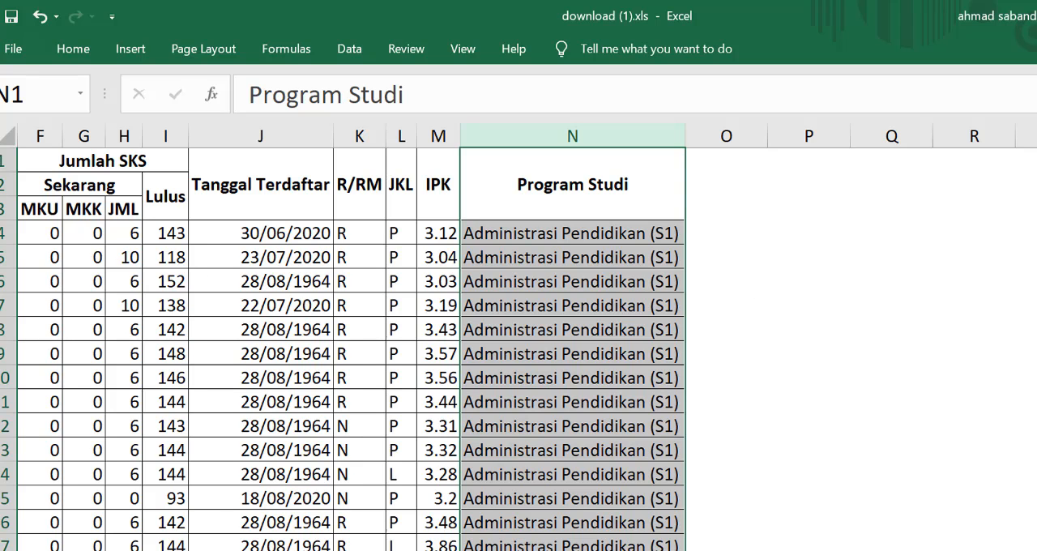
Step: Review the rearranged table and delete the moved Program Studi column (N)
scroll(518, 340, "left", 3)
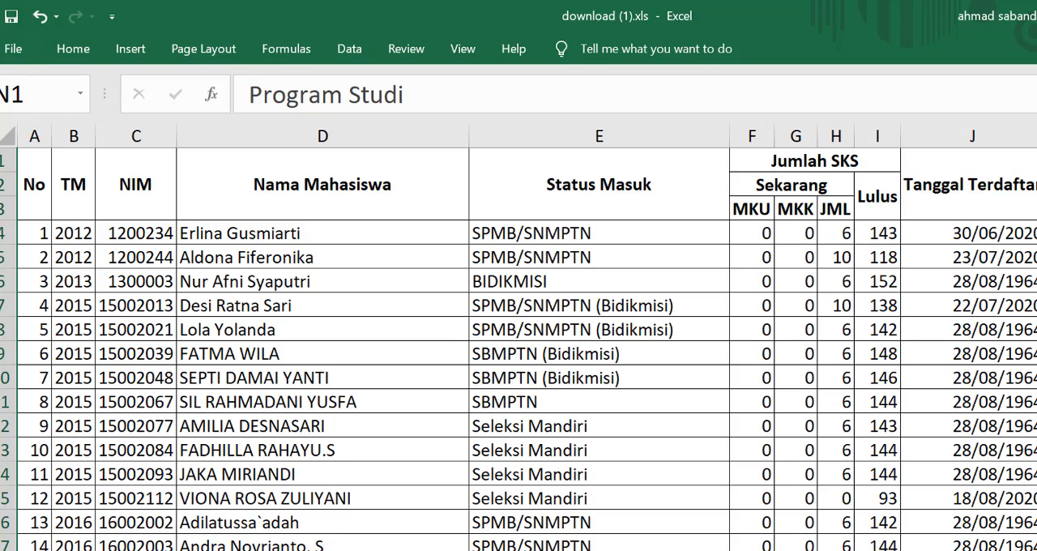
scroll(1021, 232, "right", 2)
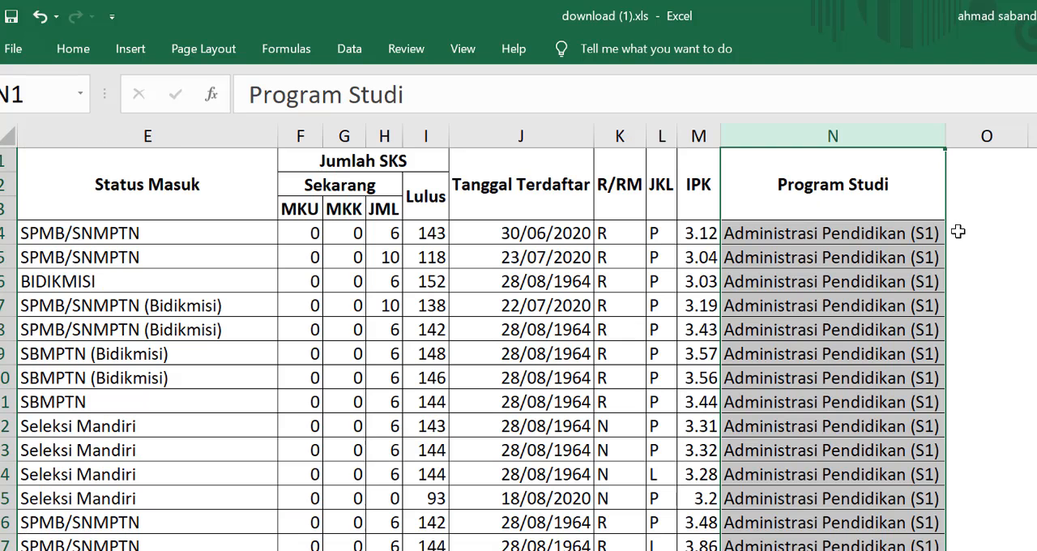
right_click(816, 134)
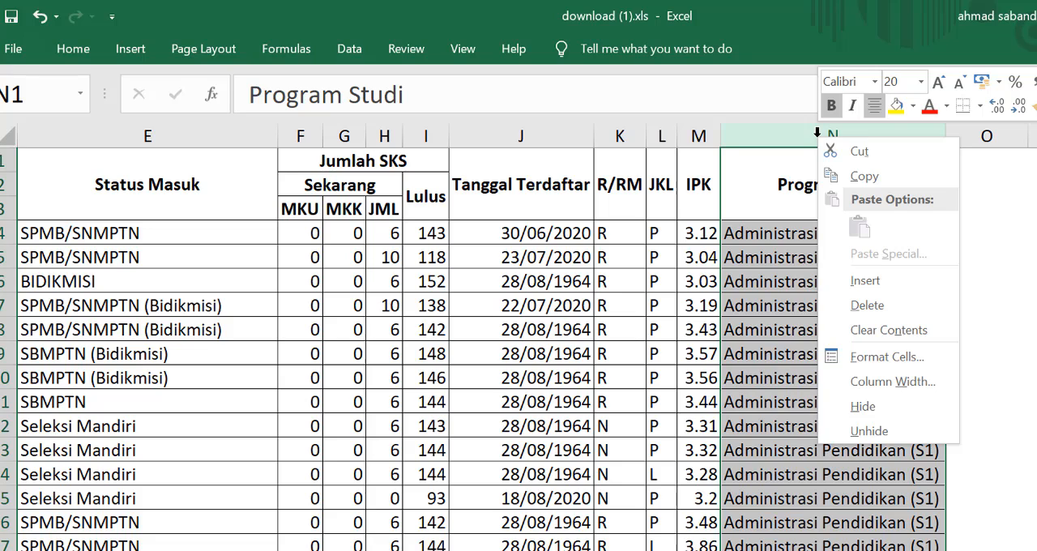
left_click(870, 305)
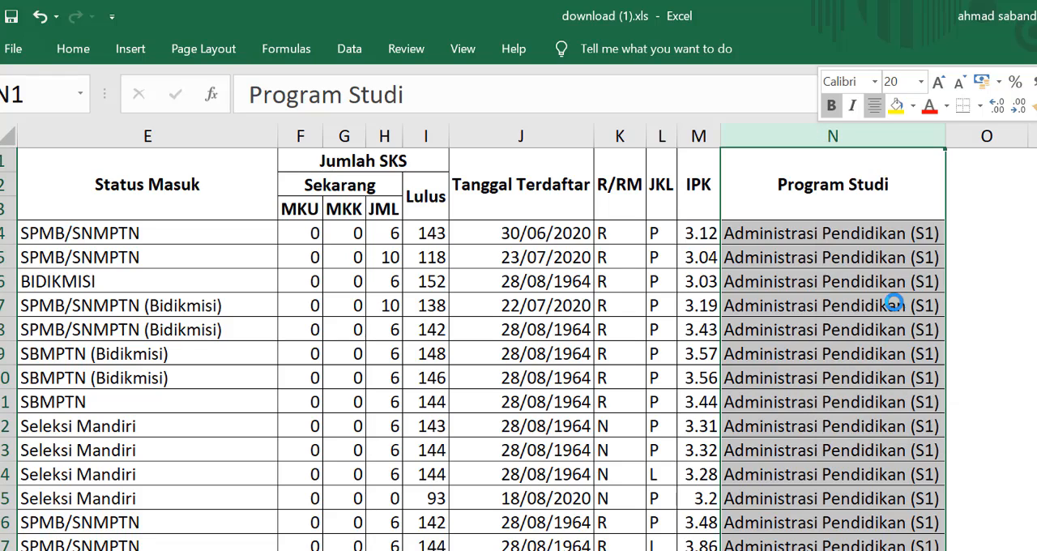
Step: Undo the deletion of the Program Studi column (N), and redo it
left_click(970, 292)
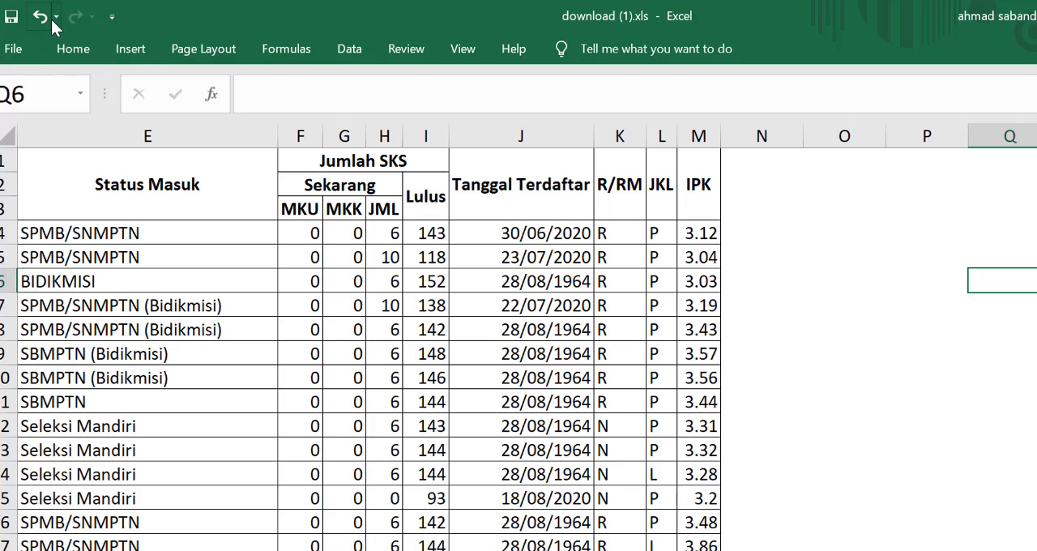
left_click(44, 20)
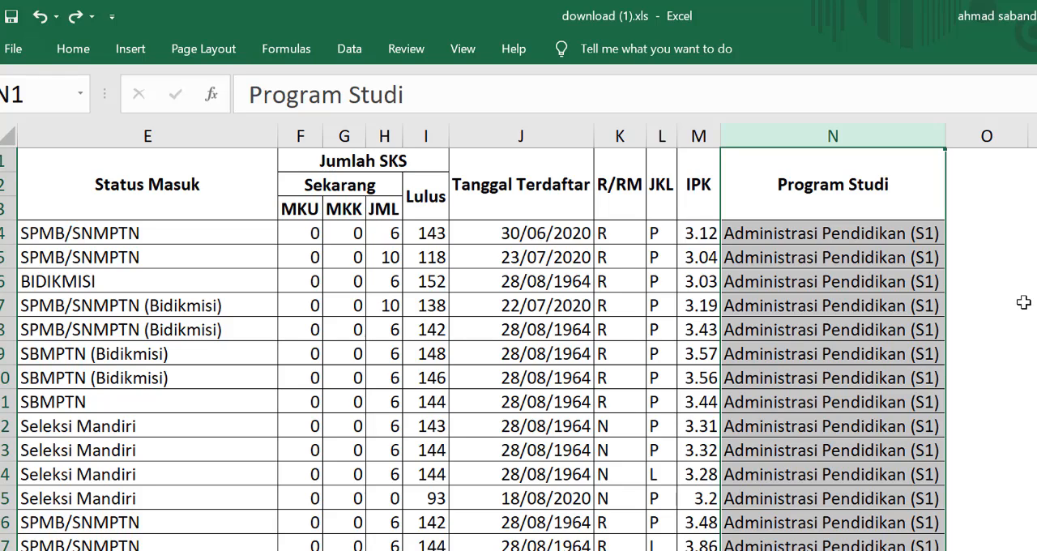
left_click(75, 17)
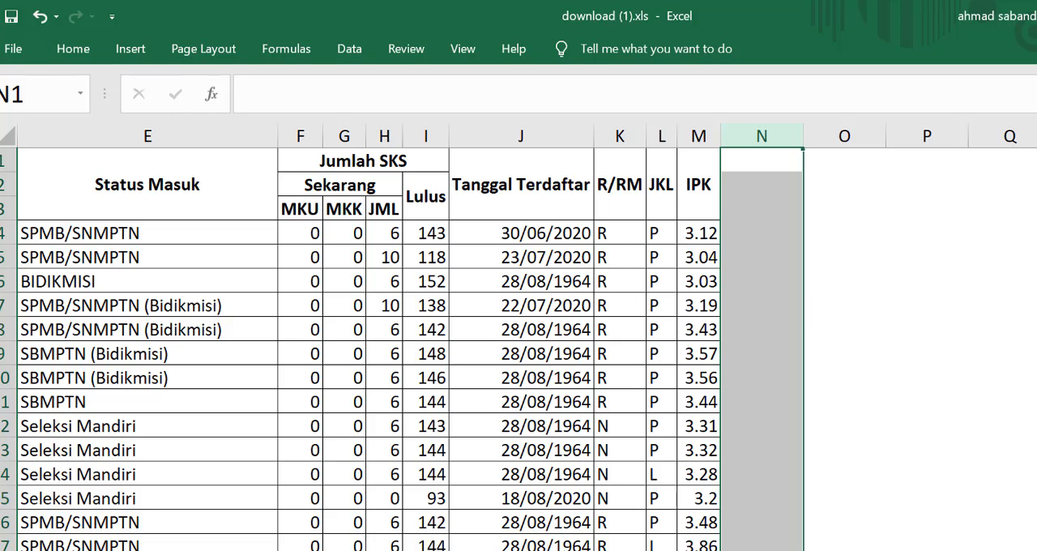
scroll(518, 348, "left", 4)
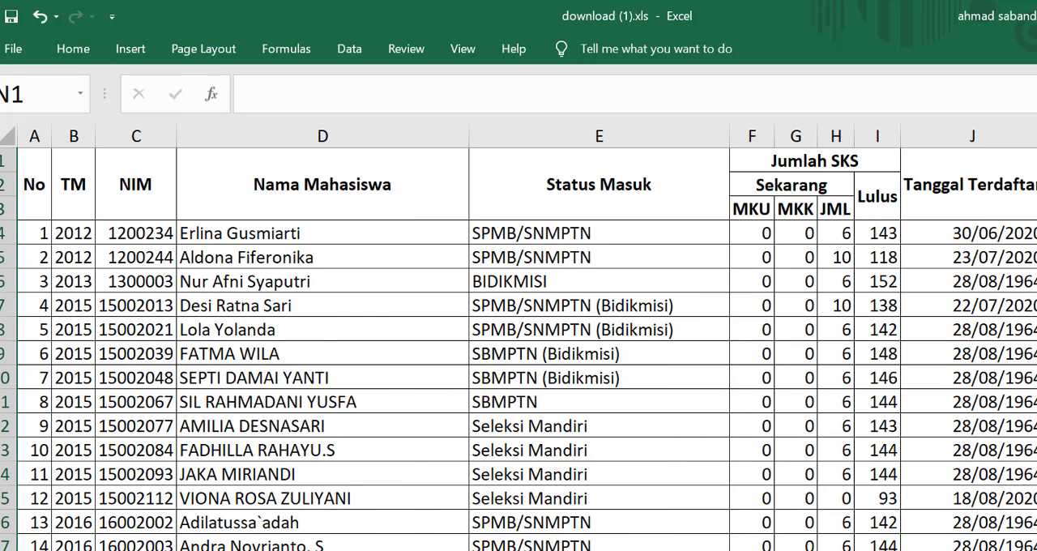
Step: Set the font of the table's header rows 1 to 3 to Baskerville Old Face, size 14
left_click(81, 49)
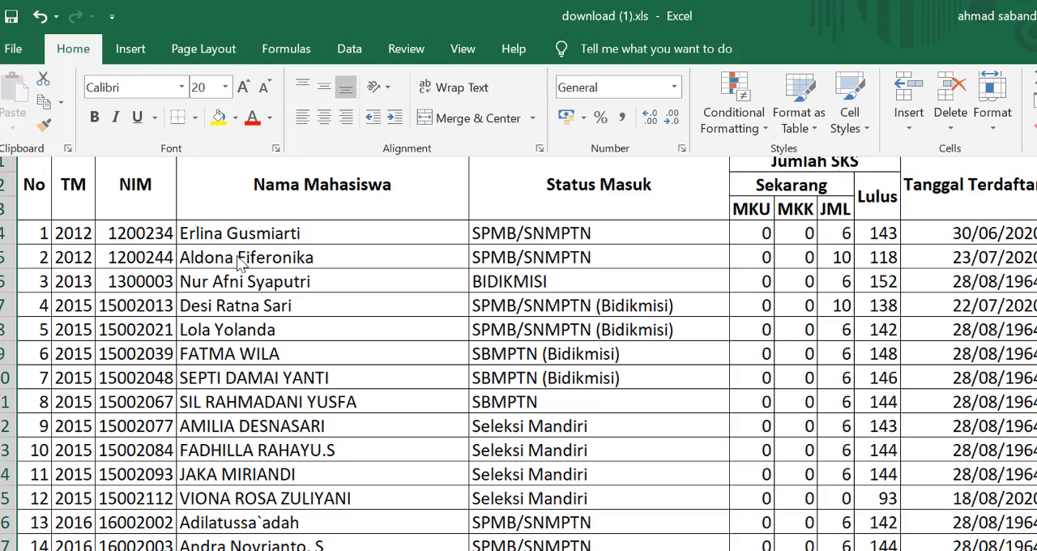
left_click(44, 185)
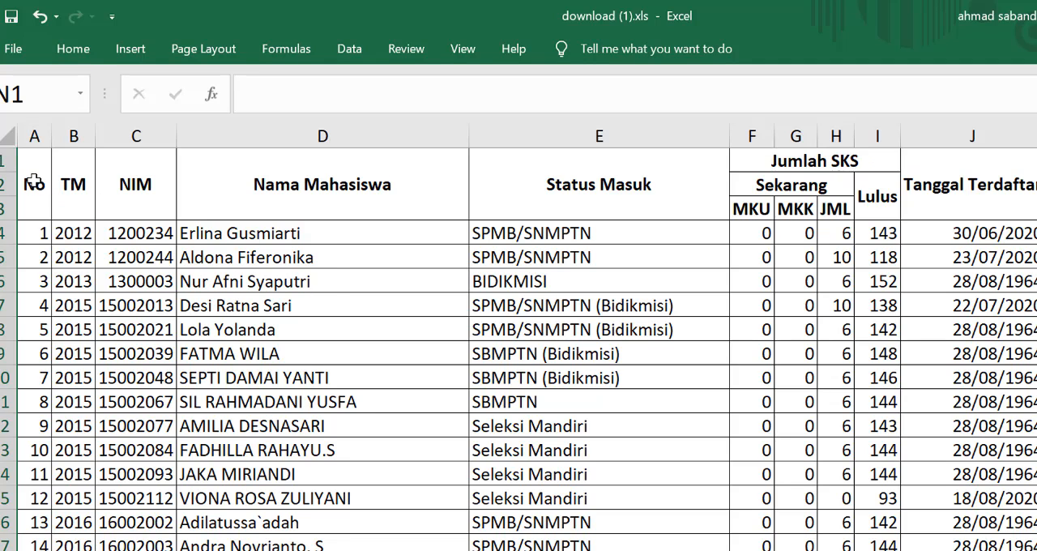
left_click(34, 182)
left_click_drag(36, 182, 1029, 182)
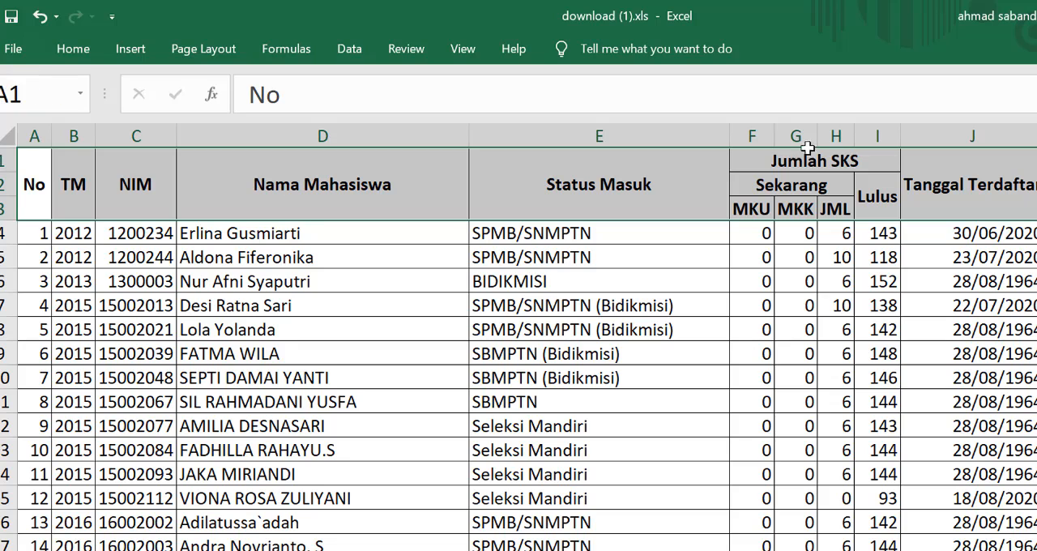
left_click(75, 51)
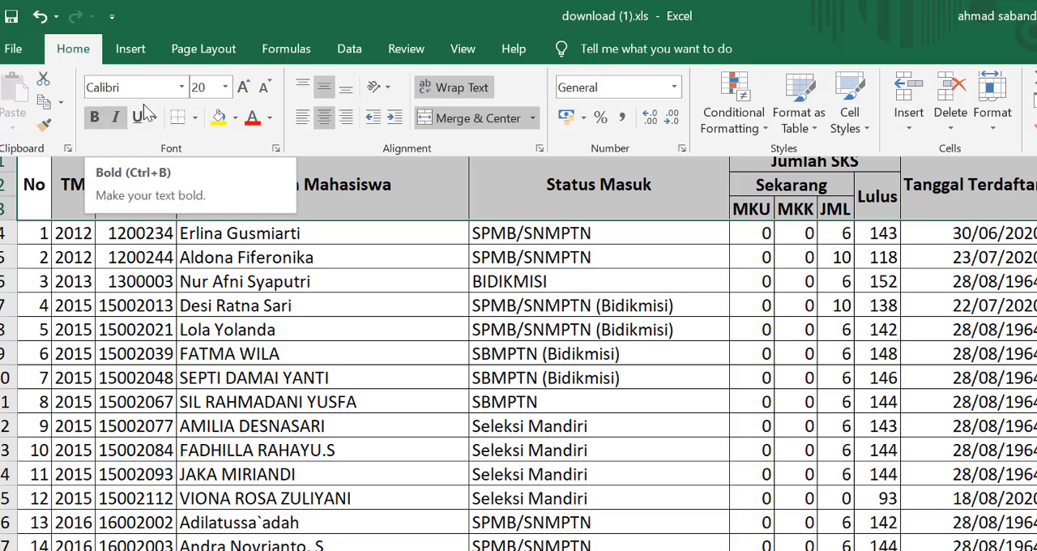
left_click(181, 87)
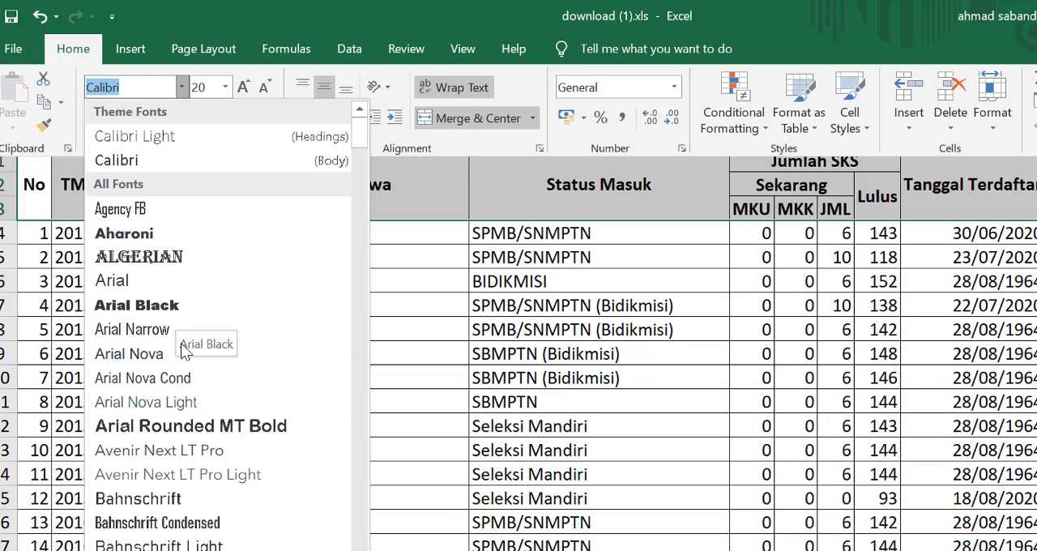
scroll(212, 478, "down", 3)
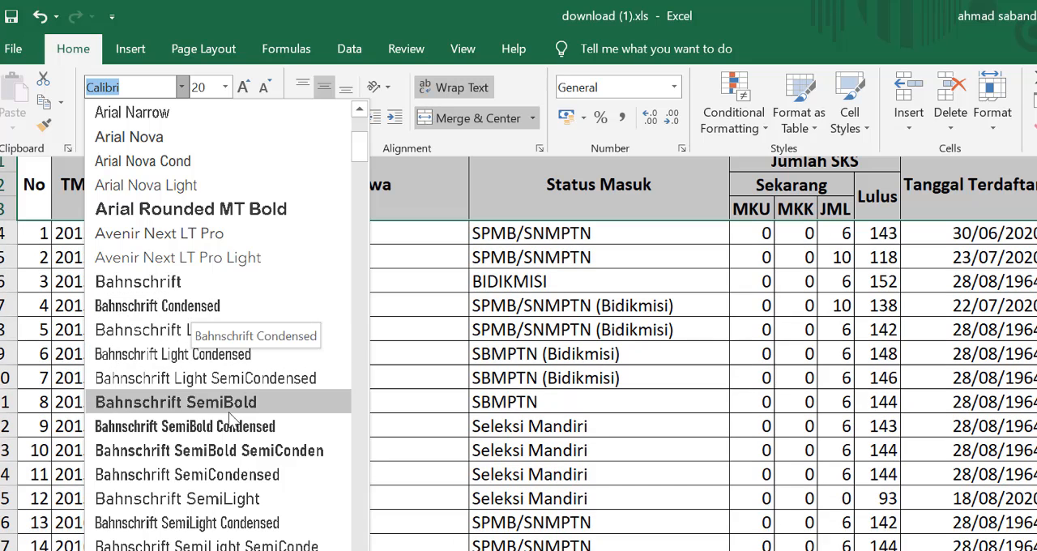
scroll(202, 482, "down", 4)
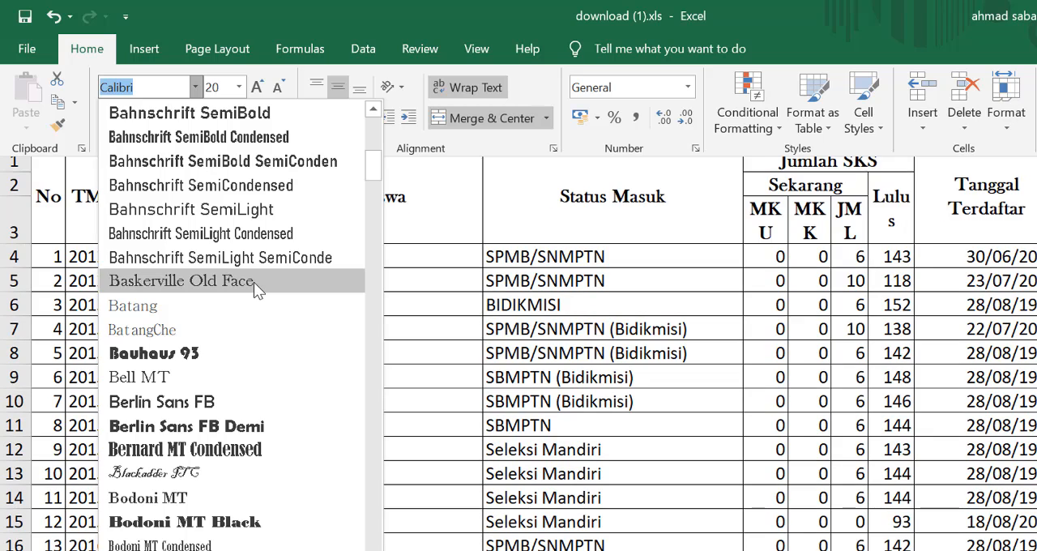
left_click(253, 282)
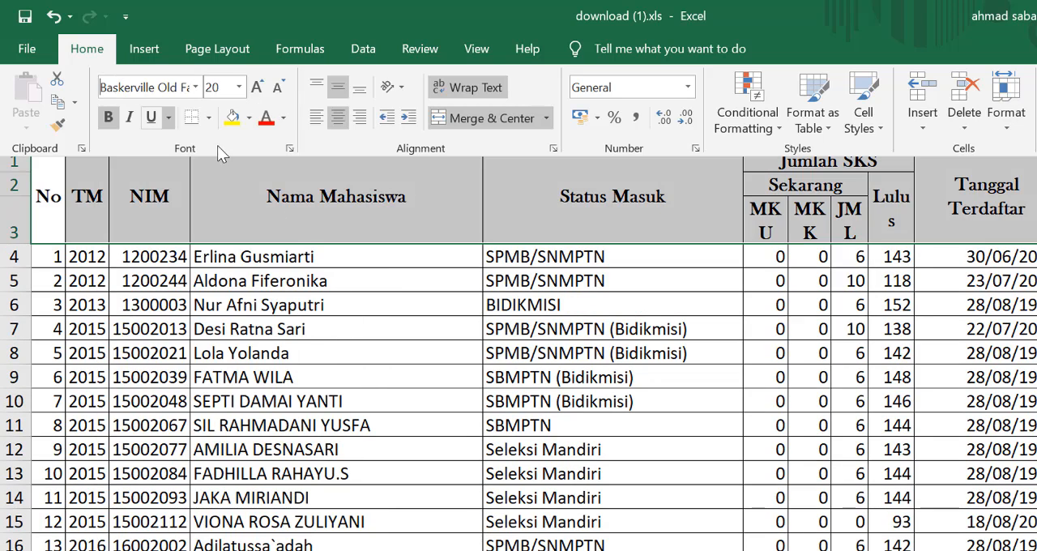
left_click(239, 86)
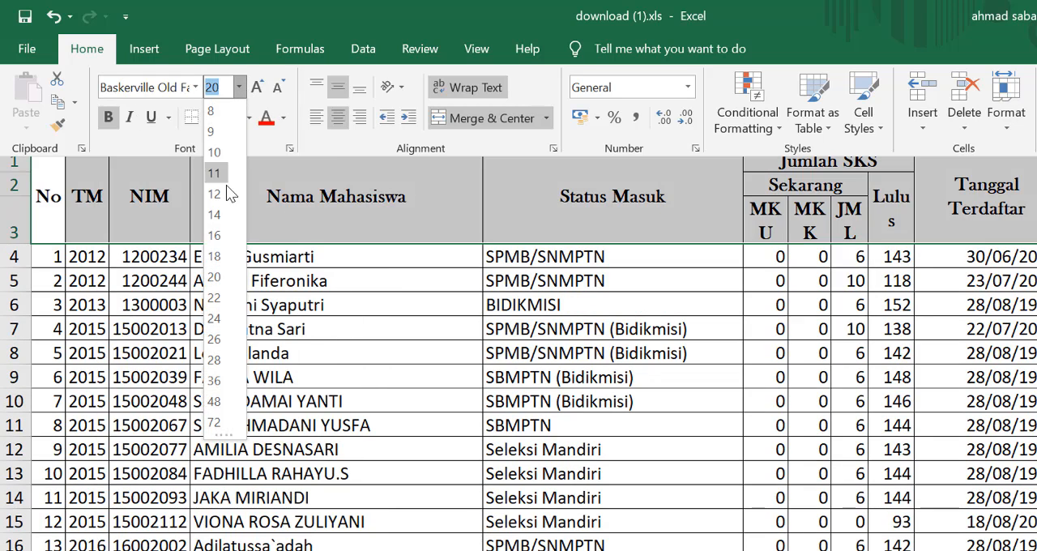
left_click(221, 214)
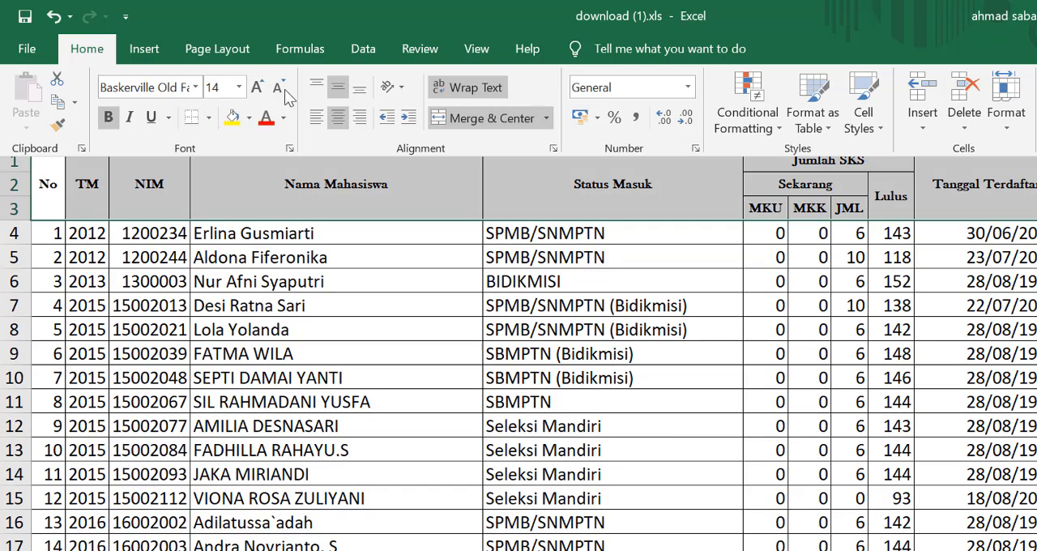
Step: Examine the Number, Alignment and Font settings in the Format Cells dialog for the header rows
left_click(294, 149)
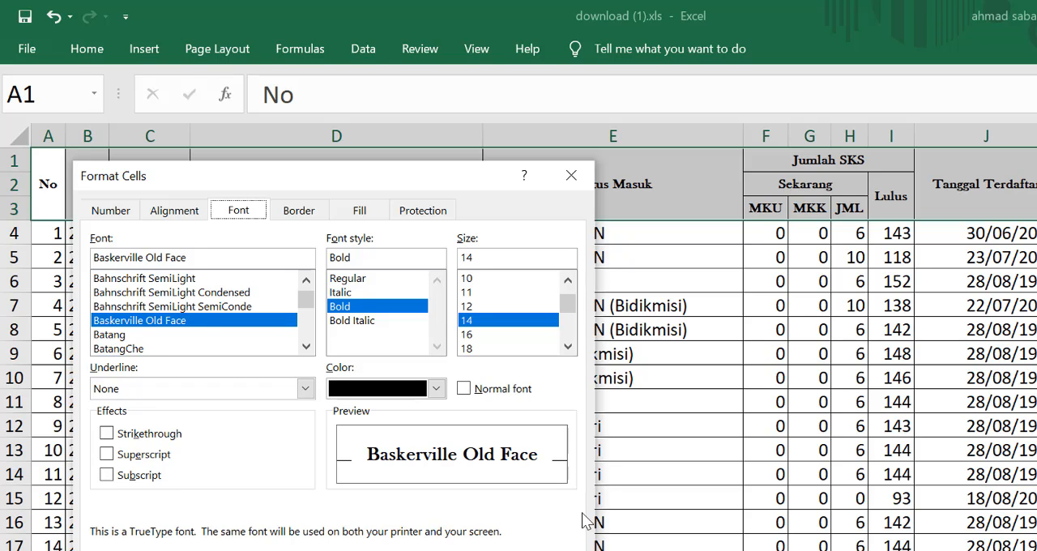
key("Escape")
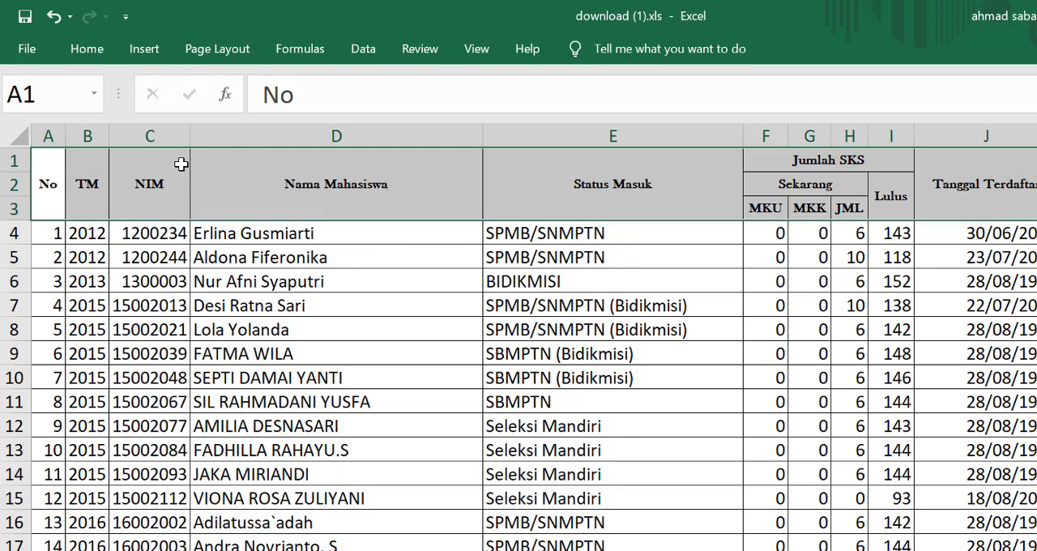
left_click(82, 48)
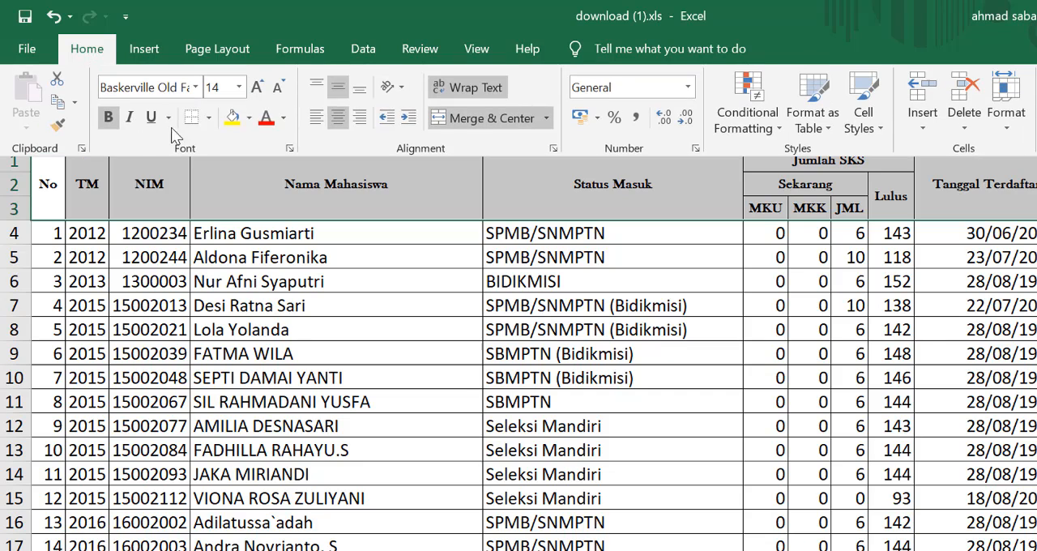
left_click(290, 148)
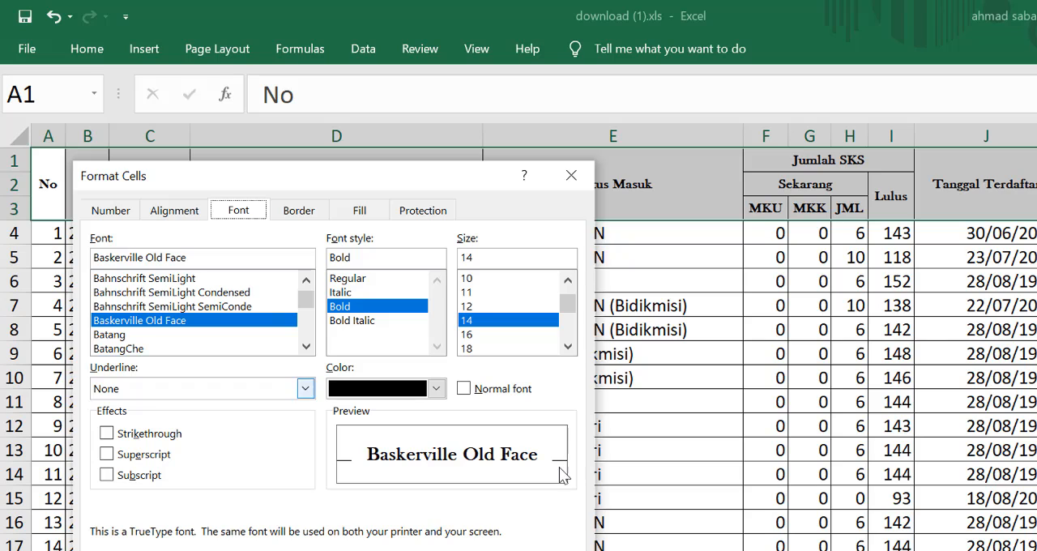
left_click(116, 210)
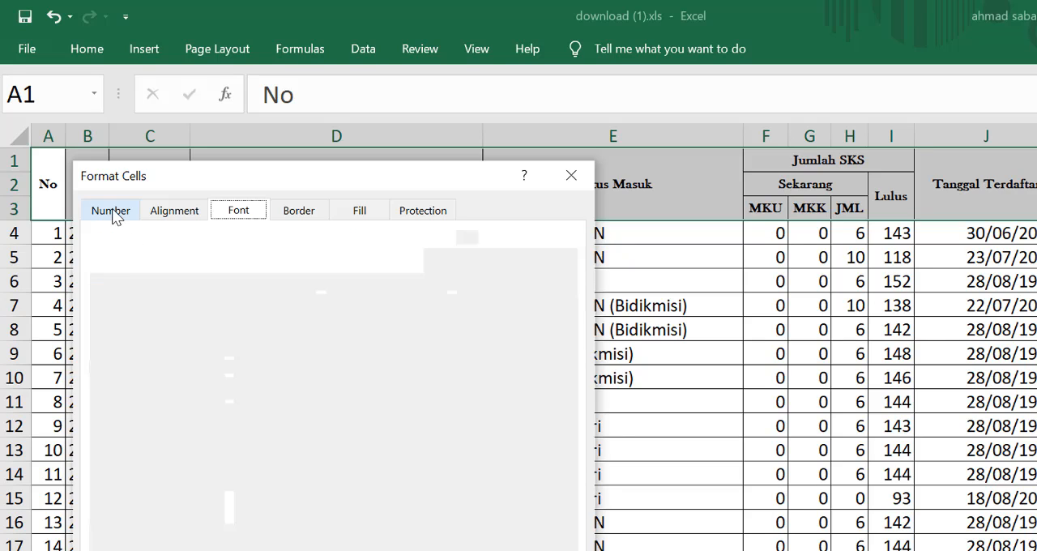
left_click(175, 212)
left_click(234, 212)
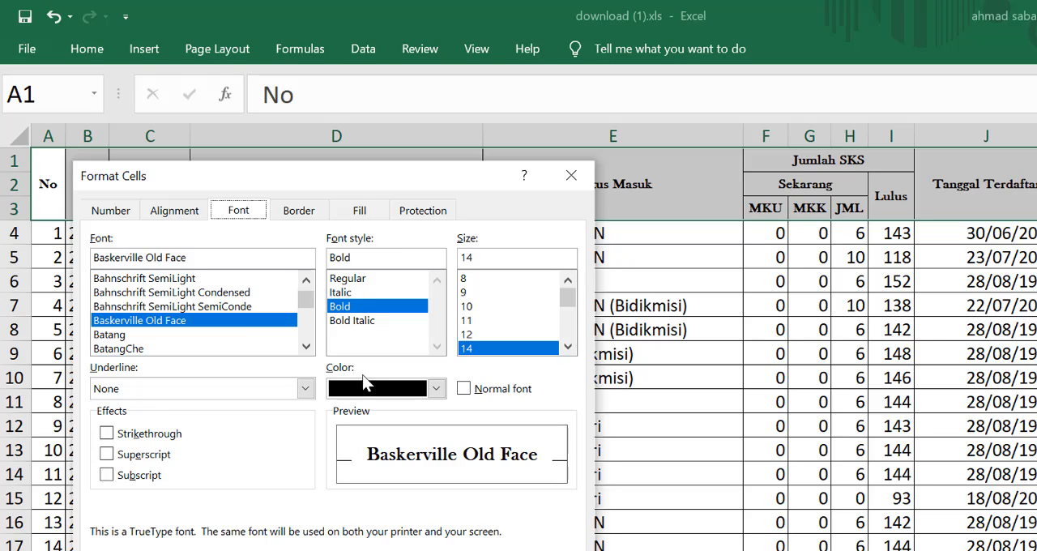
Step: Format the table's header rows with the BatangChe font, size 12, in Bold Italic
left_click(129, 335)
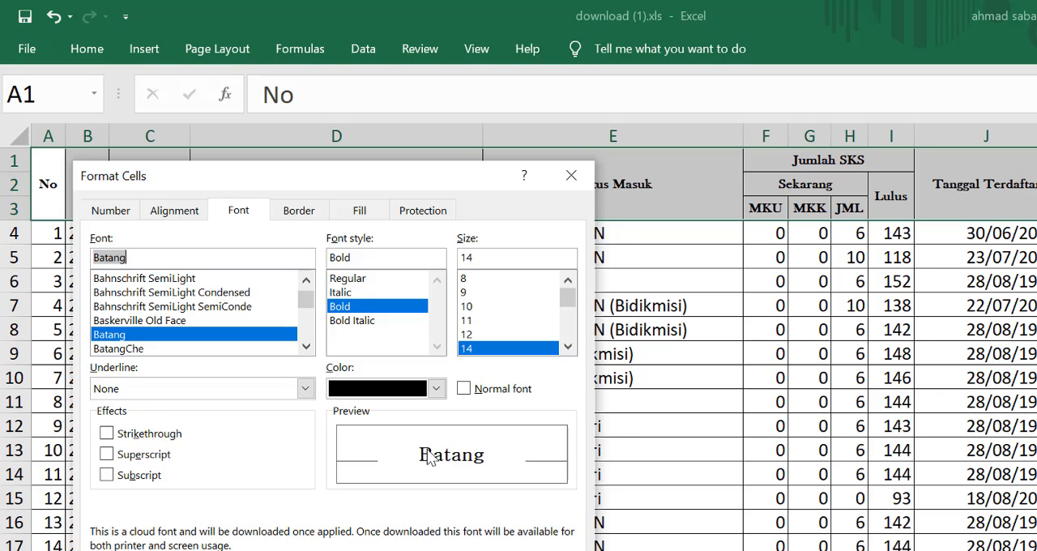
left_click(122, 349)
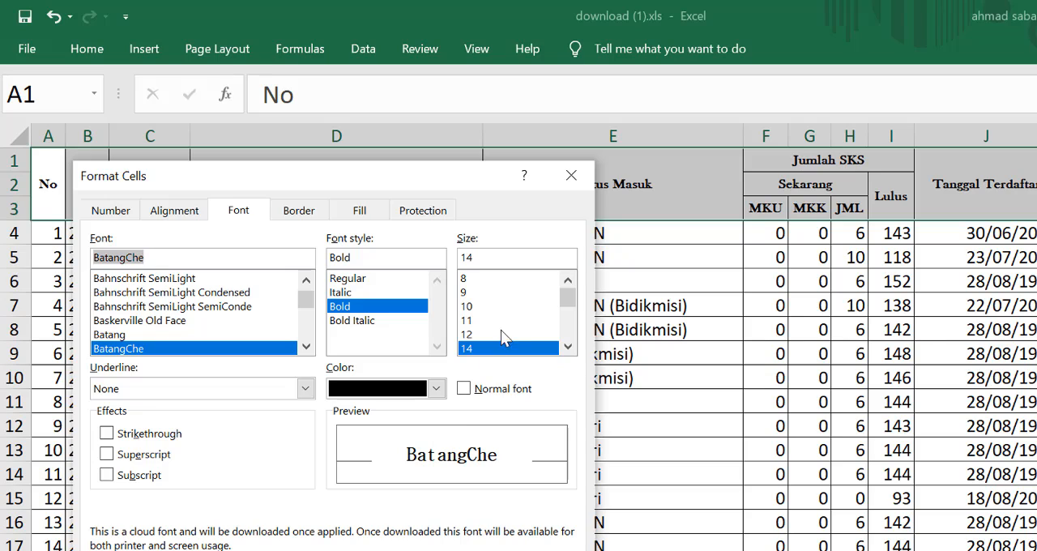
left_click(480, 333)
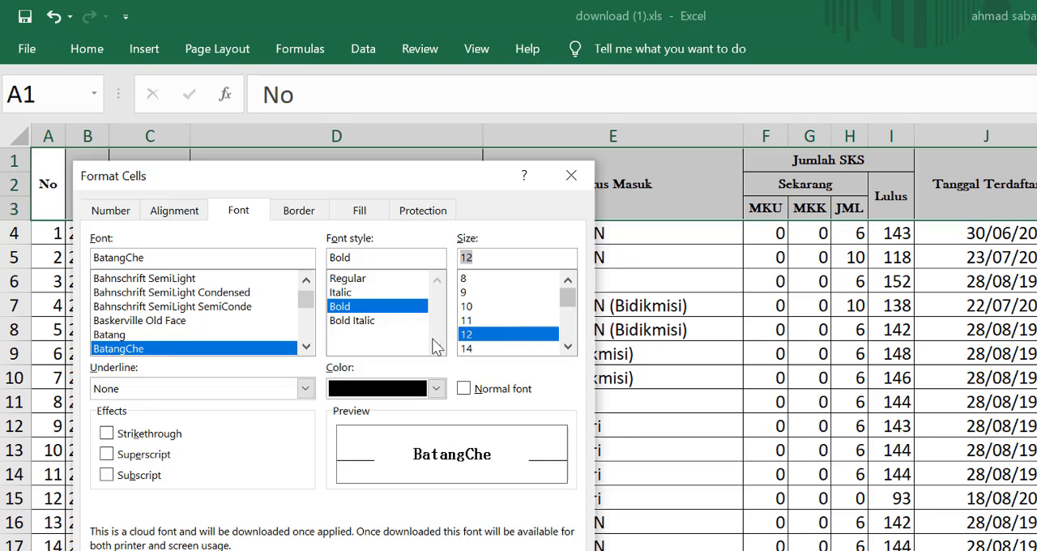
left_click(352, 319)
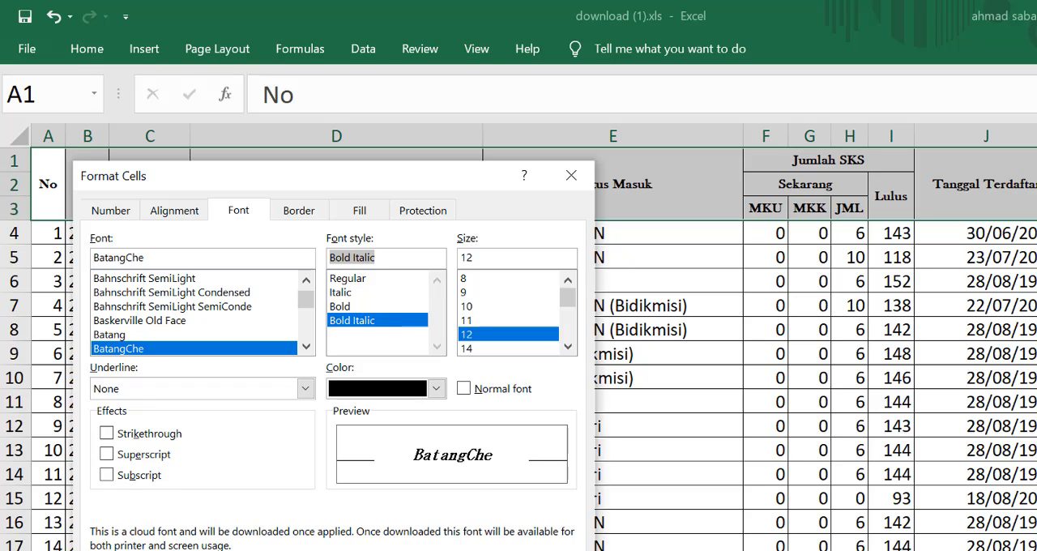
key("Return")
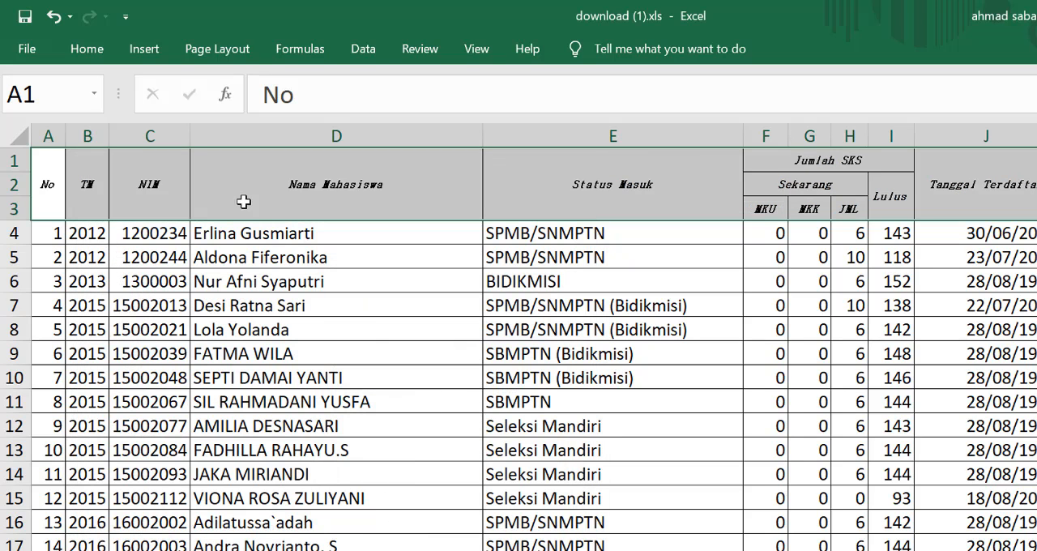
left_click(242, 233)
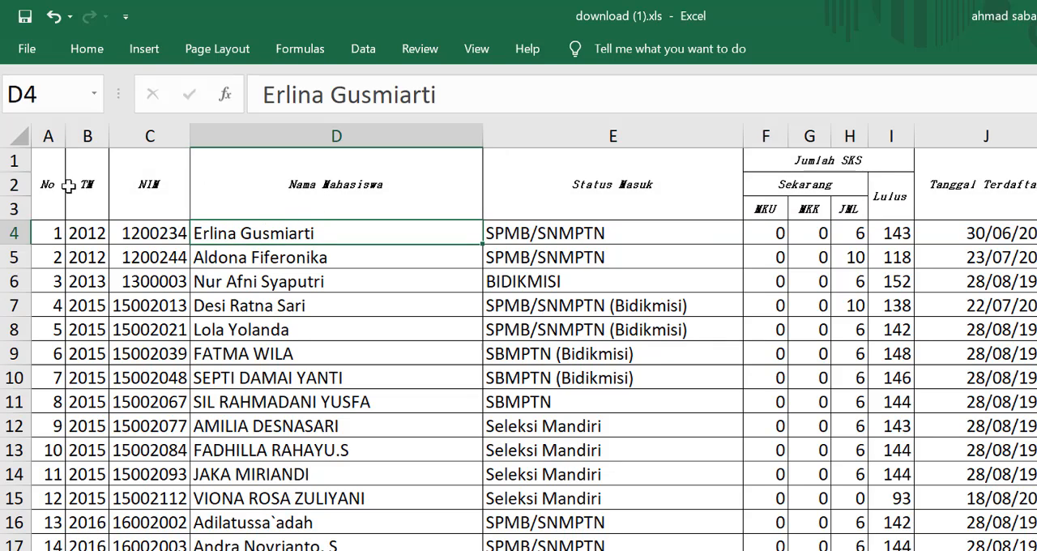
left_click_drag(45, 173, 1033, 199)
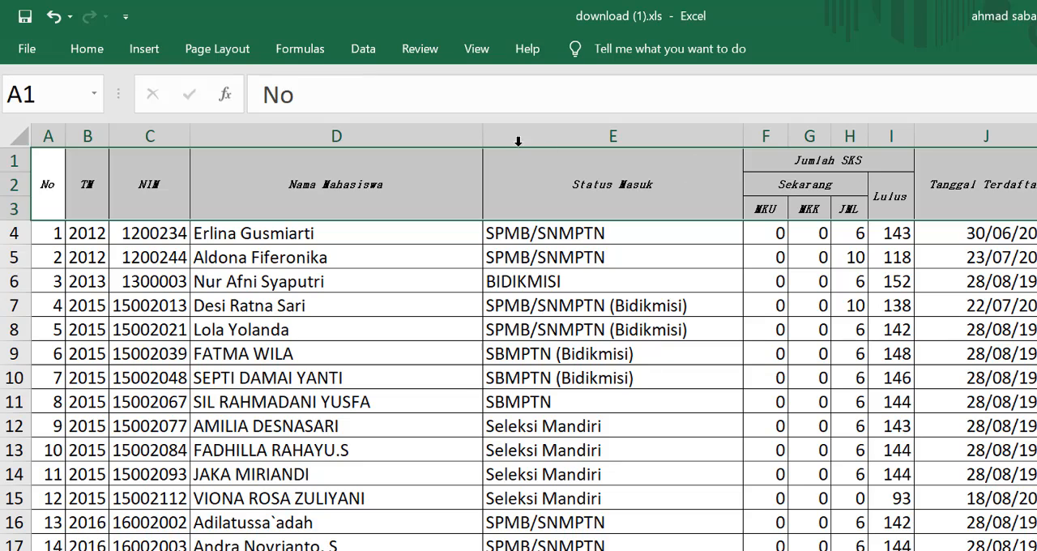
left_click(95, 50)
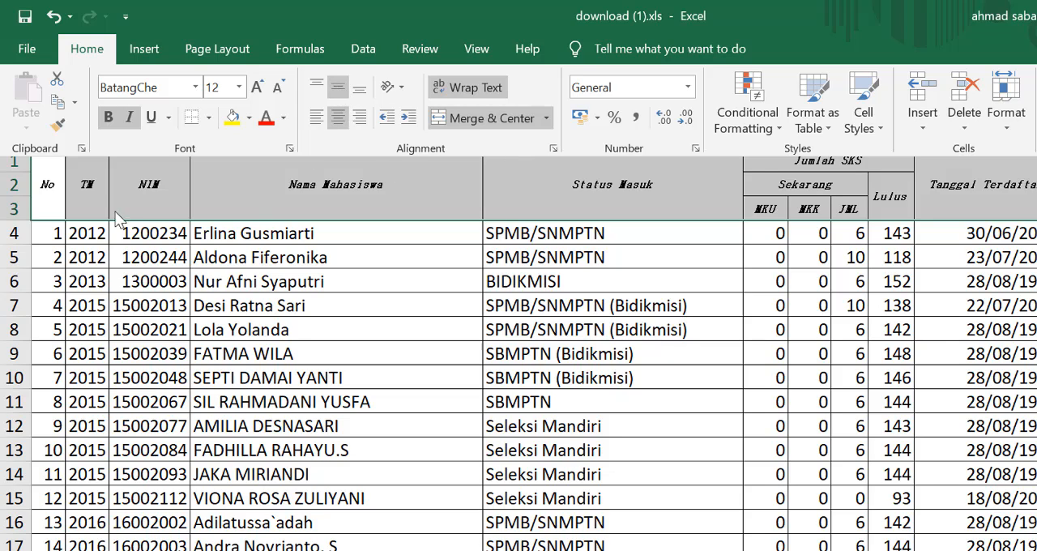
left_click(46, 203)
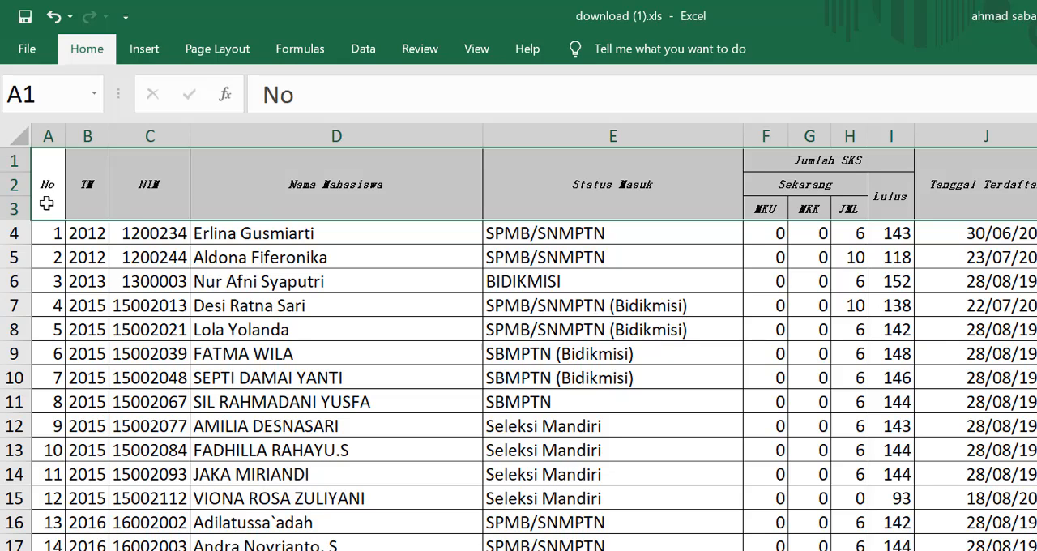
left_click(250, 184)
Step: Set the No header cell's horizontal text alignment to Right (Indent) in Format Cells, after trying the Left (Indent) and Center options
left_click(50, 195)
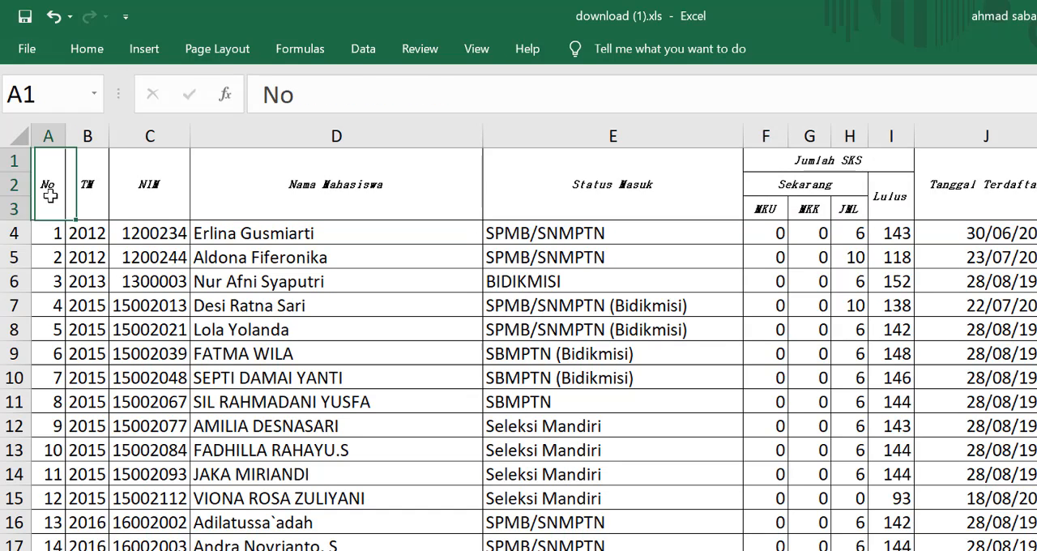
scroll(98, 170, "up", 4)
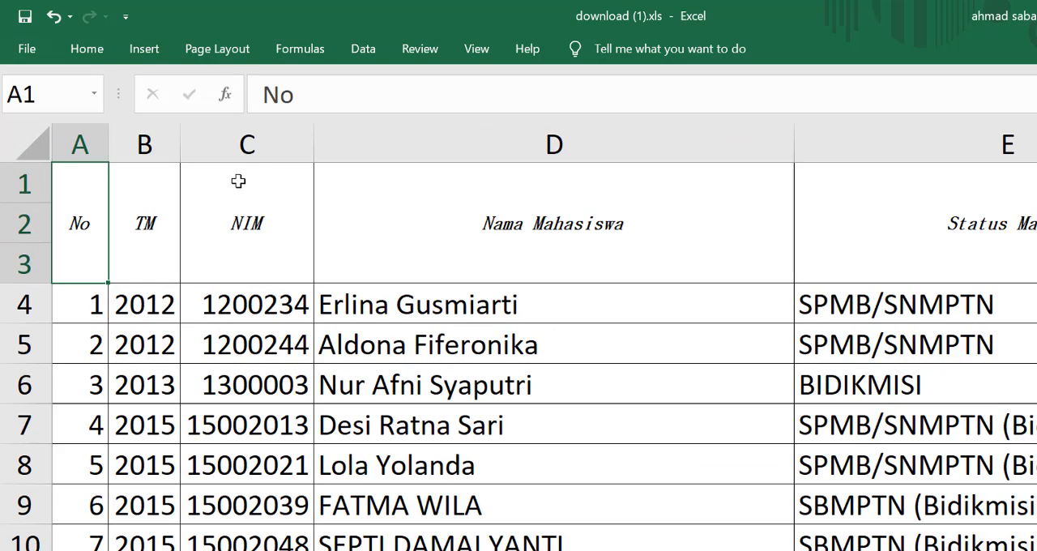
left_click(86, 49)
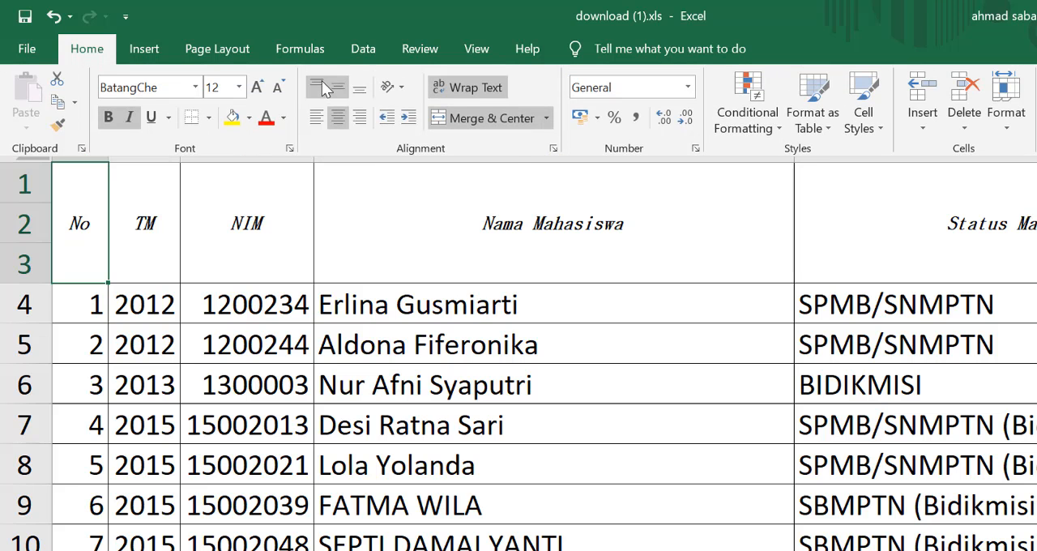
left_click(555, 147)
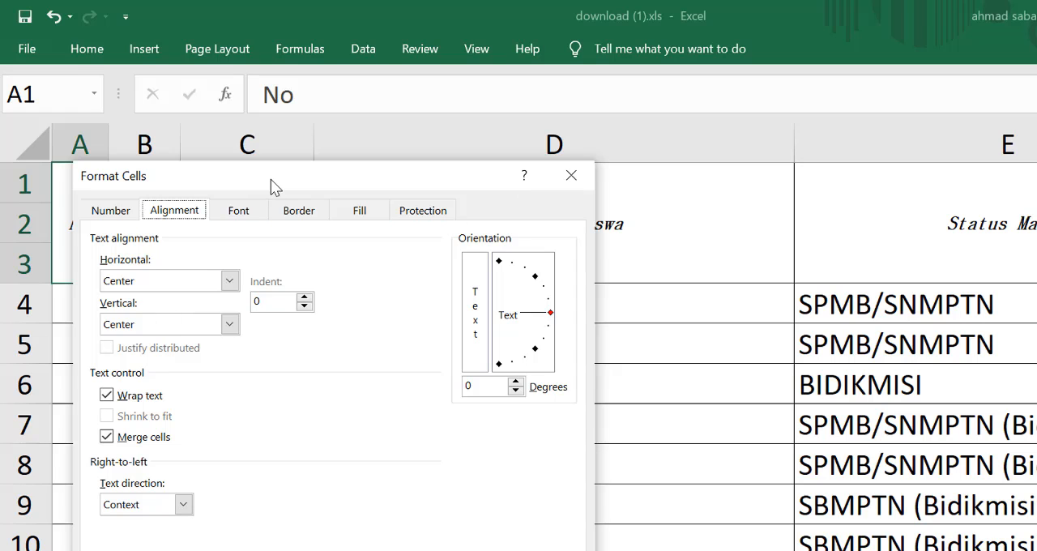
left_click_drag(318, 181, 640, 193)
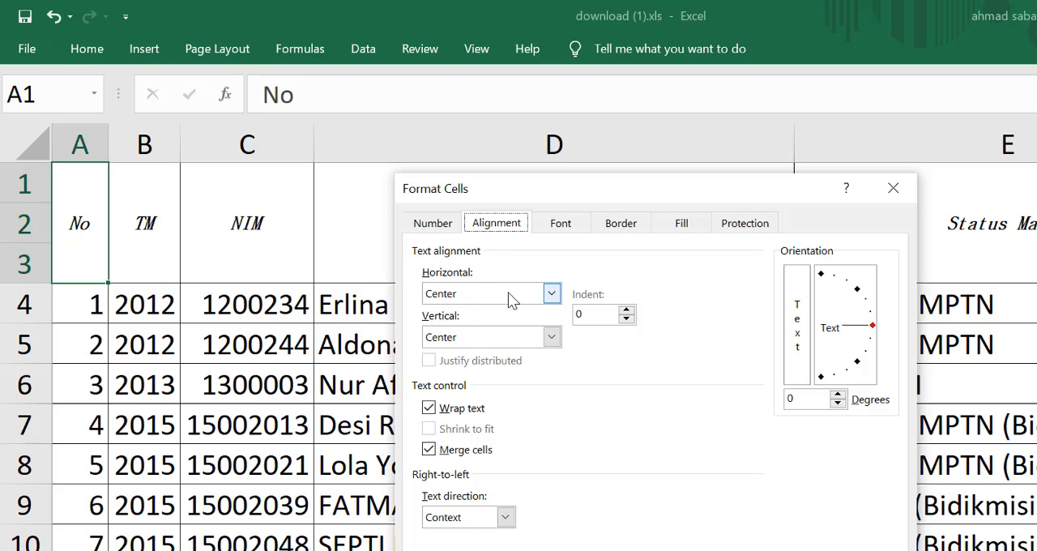
left_click(554, 296)
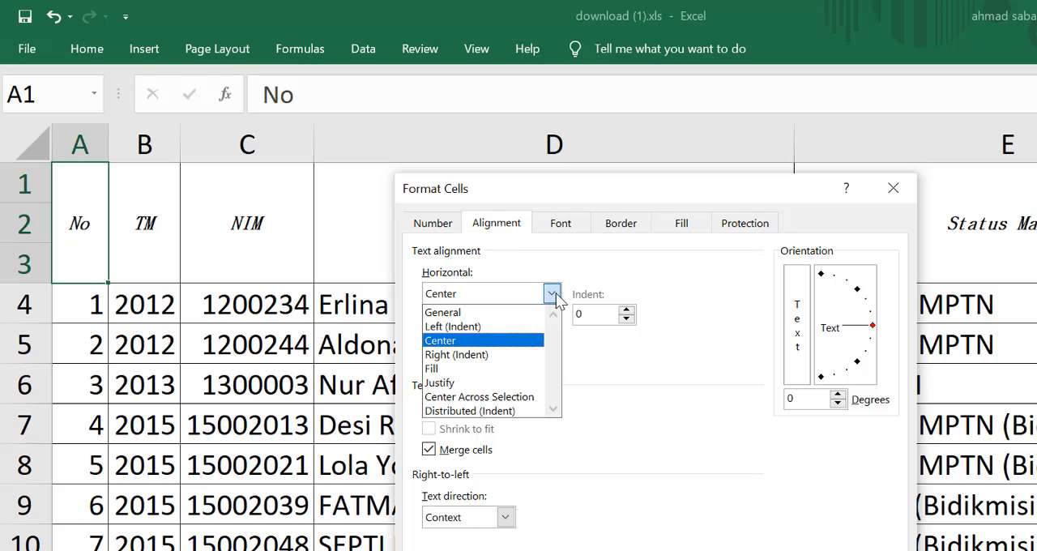
left_click(478, 326)
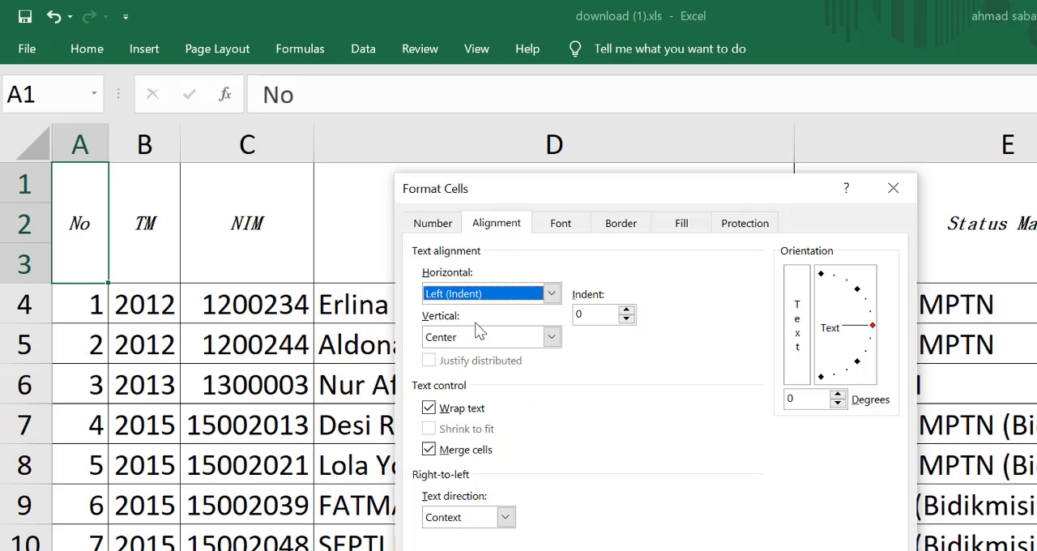
left_click(503, 298)
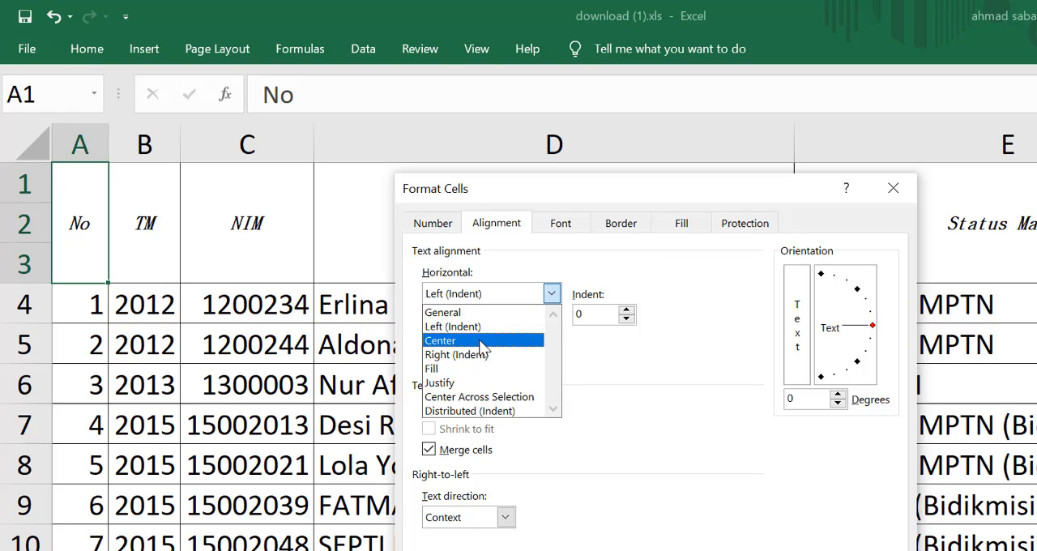
left_click(480, 341)
left_click(475, 298)
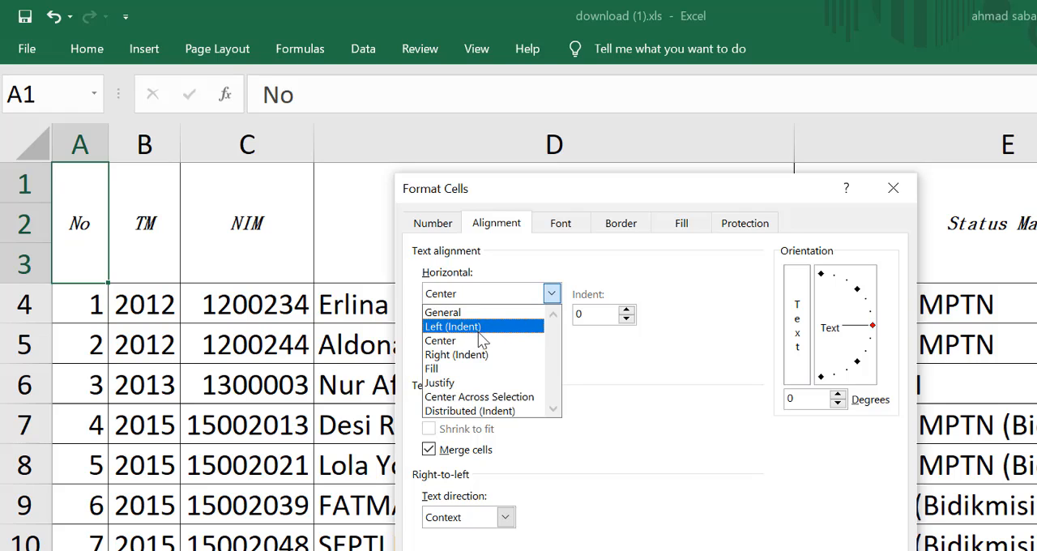
left_click(475, 357)
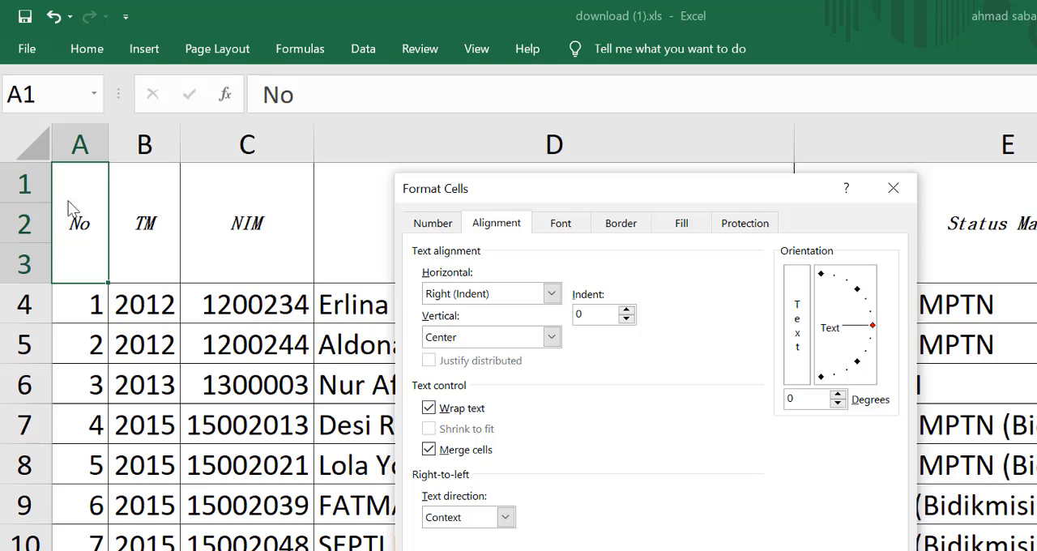
key("Return")
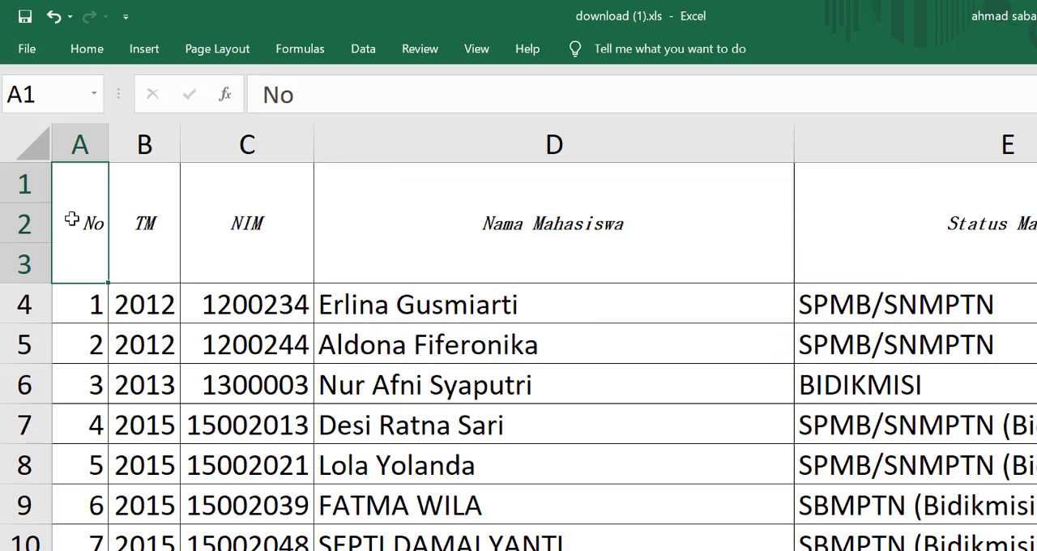
Step: Try left alignment on the No header cell, and center its text horizontally
scroll(67, 234, "up", 7)
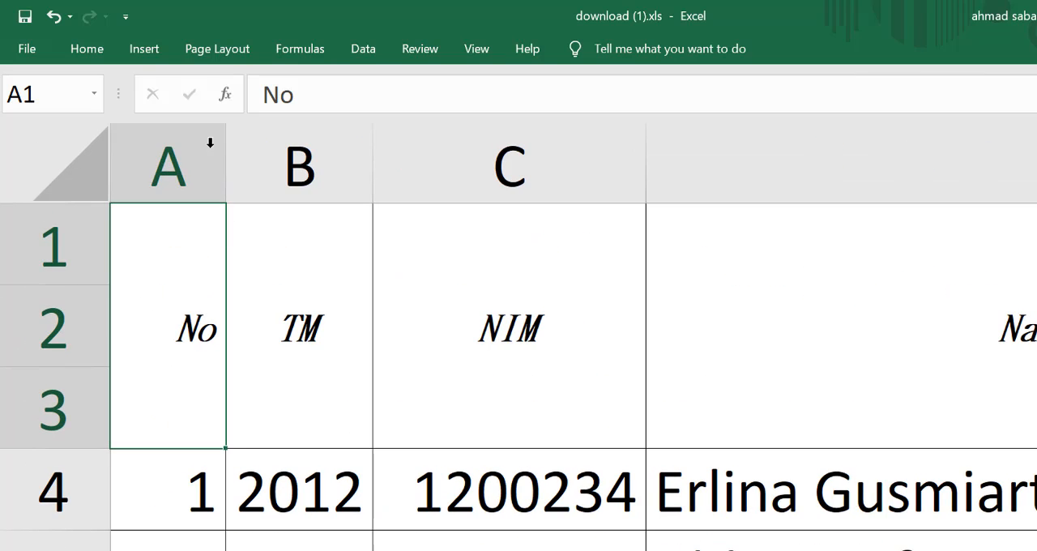
left_click(80, 51)
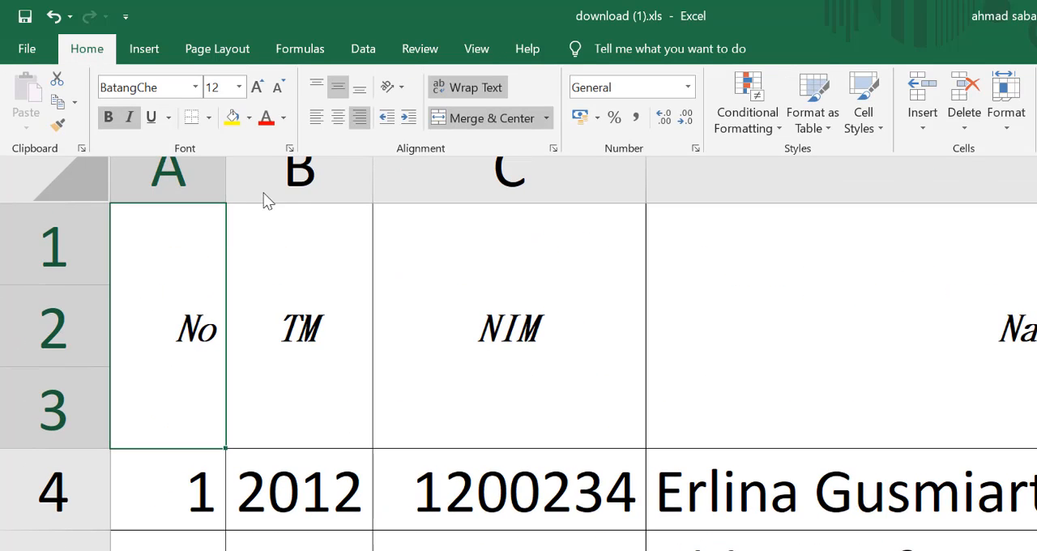
left_click(349, 93)
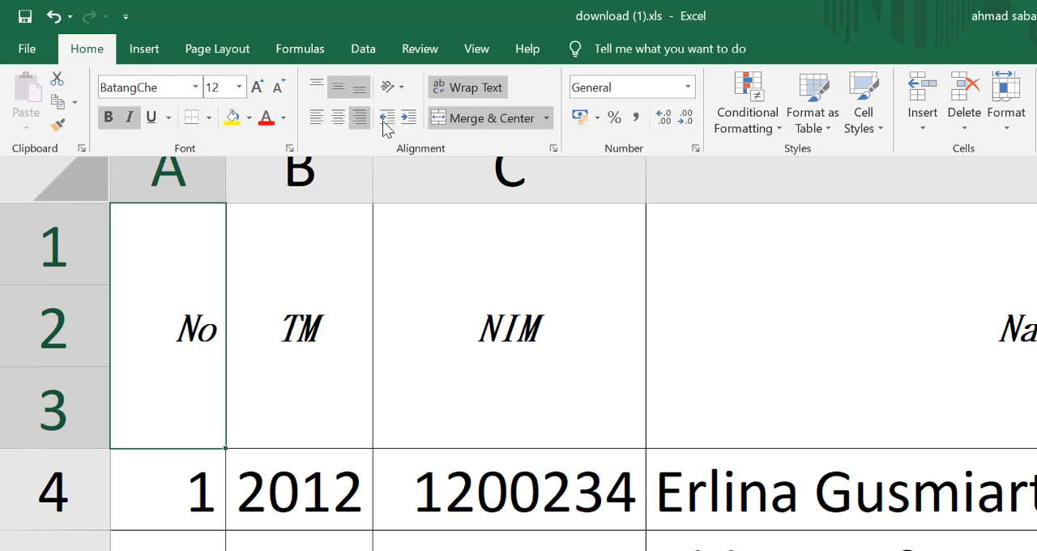
left_click(317, 120)
left_click(339, 121)
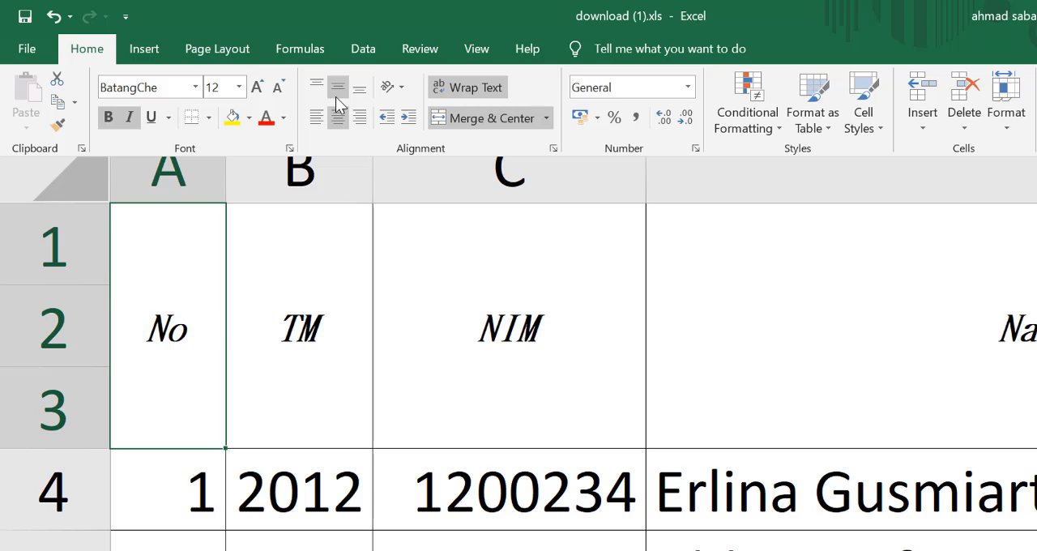
Step: Try top and bottom vertical alignment on the No header cell, and restore it to middle alignment
left_click(318, 87)
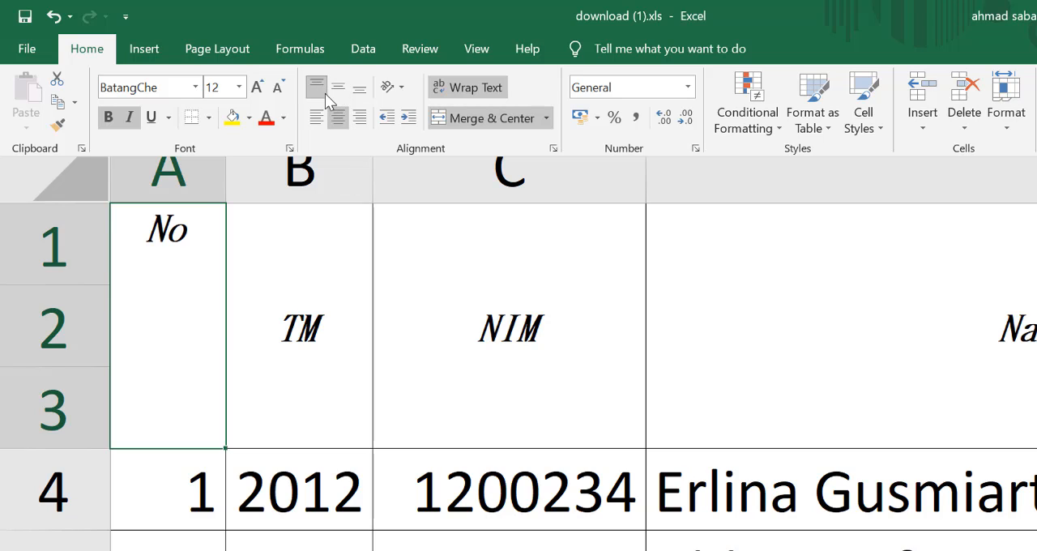
left_click(338, 93)
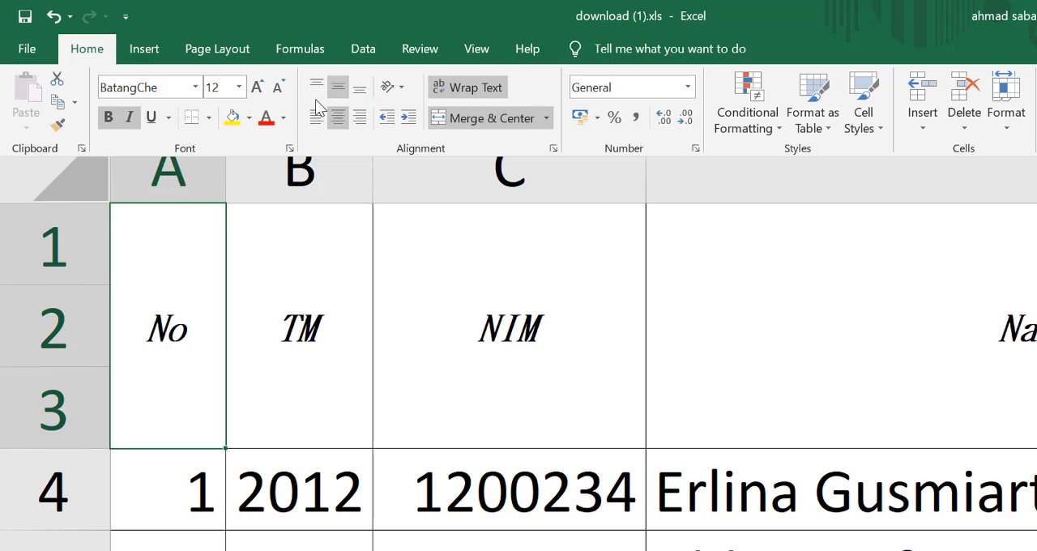
left_click(360, 91)
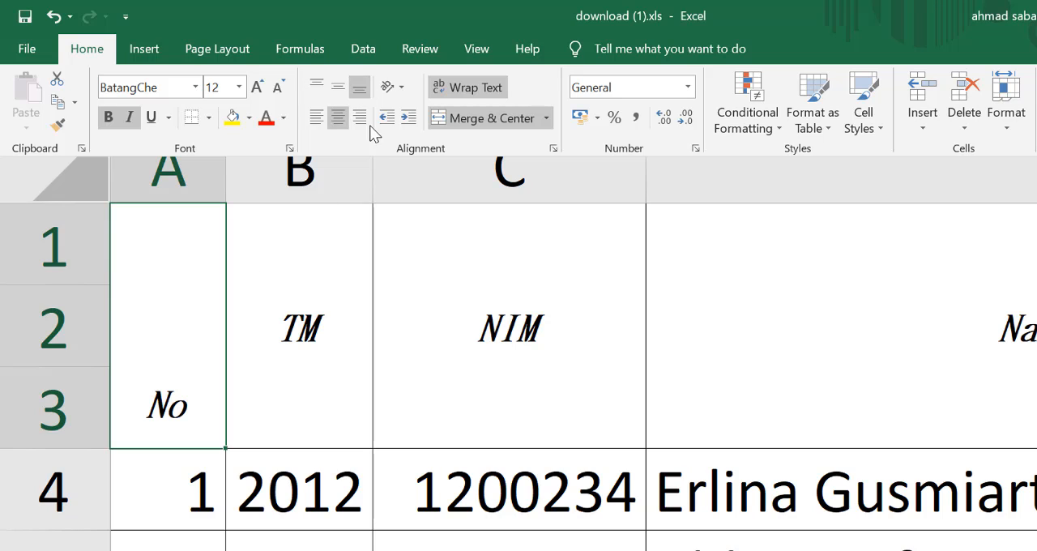
left_click(338, 90)
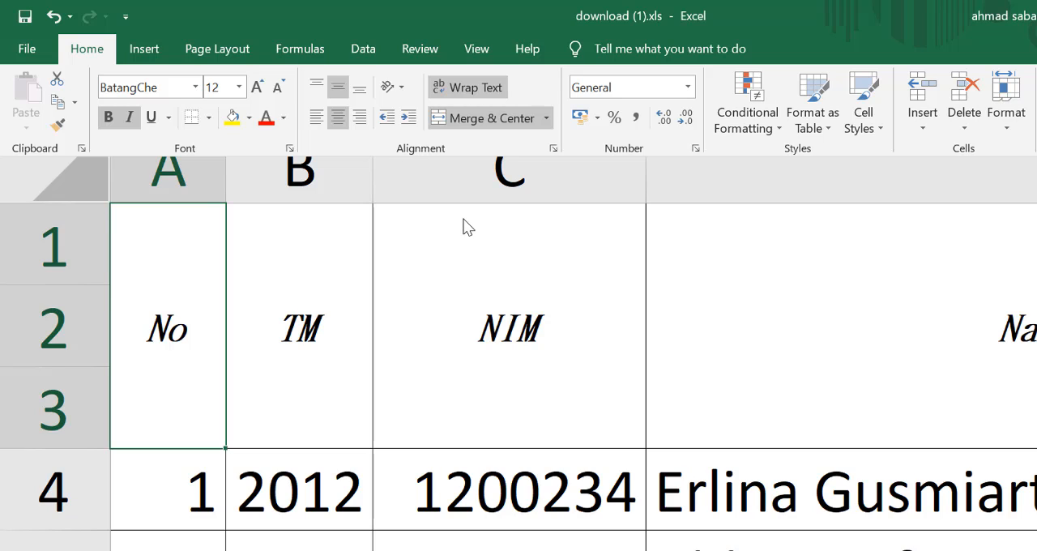
left_click(388, 120)
Step: Narrow the Nama Mahasiswa column (D) until the long student name in row 26 no longer fits on one line
scroll(1002, 316, "down", 2)
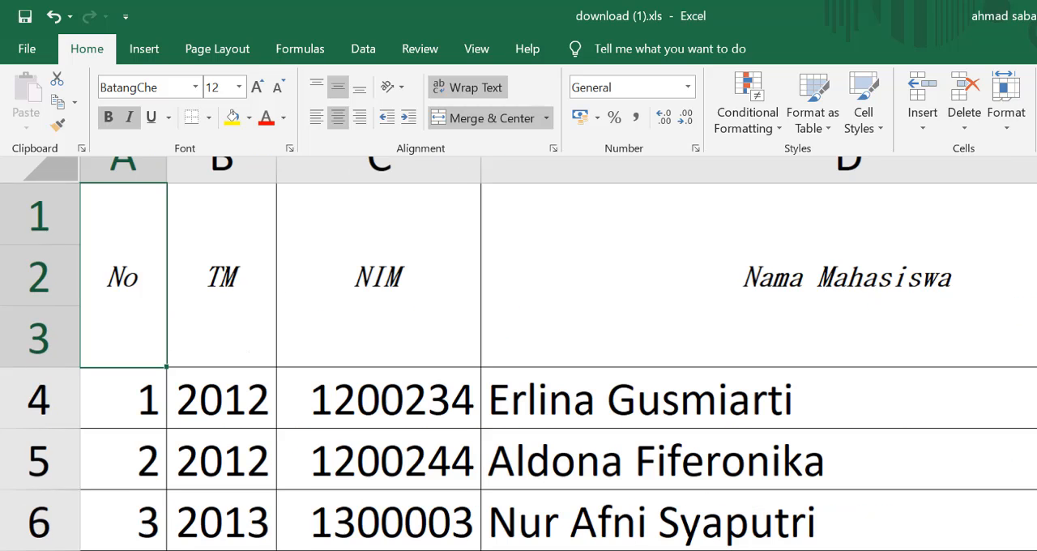
scroll(993, 531, "down", 7)
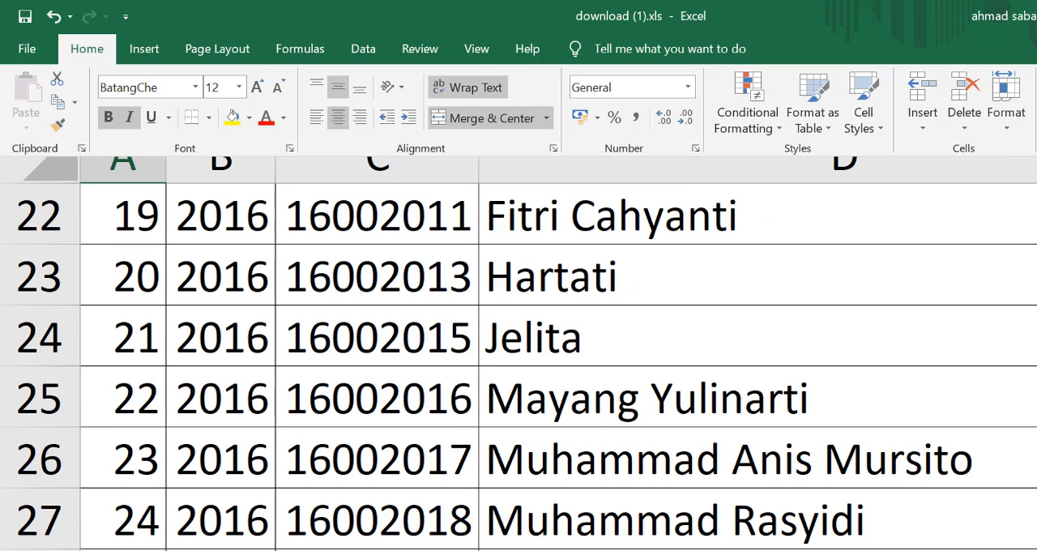
key("Escape")
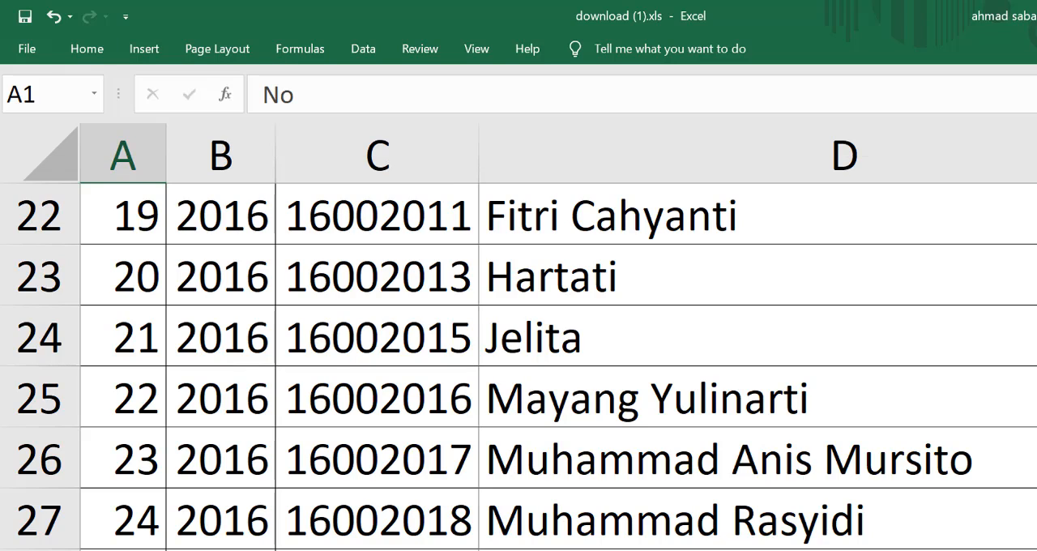
left_click_drag(1003, 199, 920, 206)
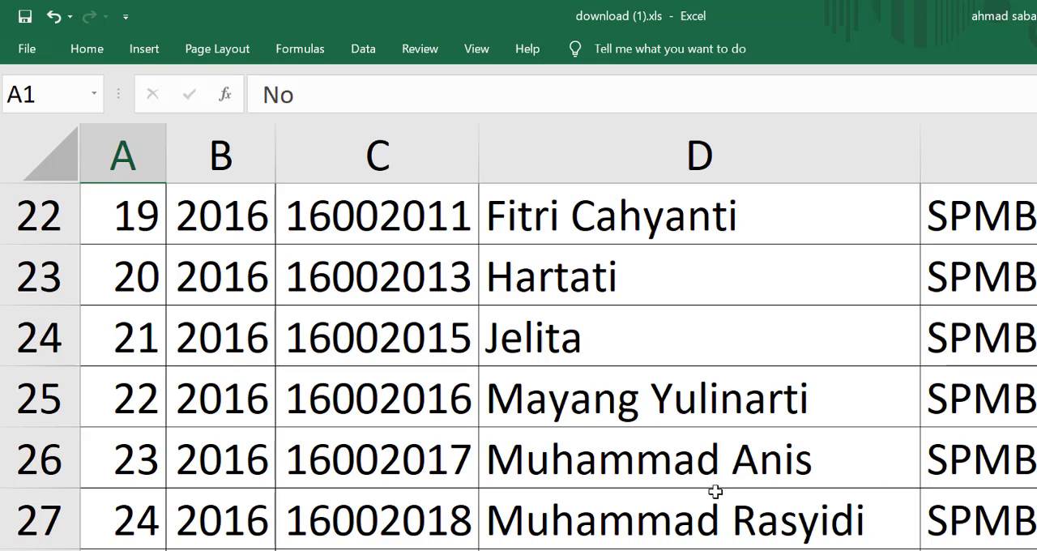
scroll(789, 457, "up", 4)
scroll(808, 545, "down", 4)
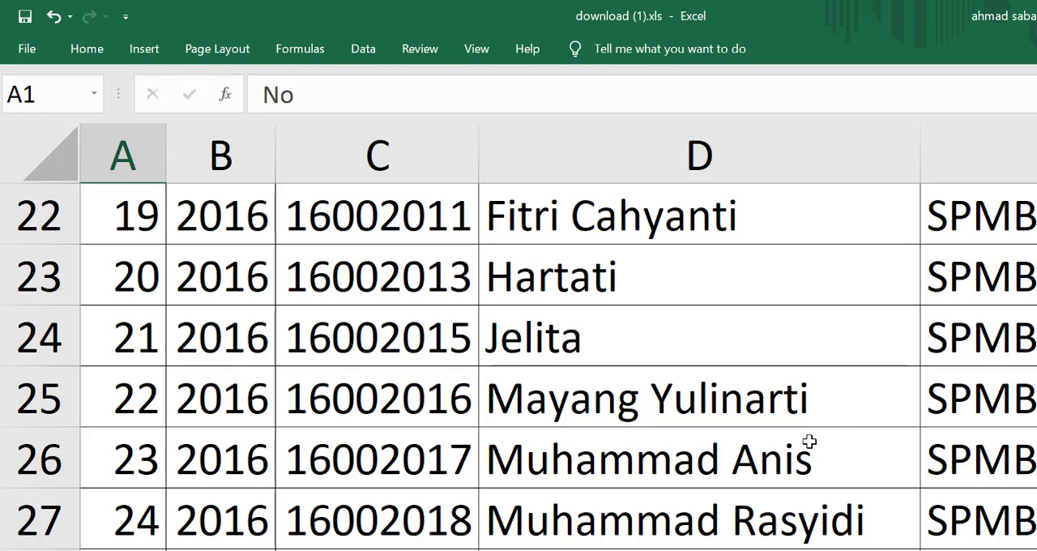
left_click(743, 398)
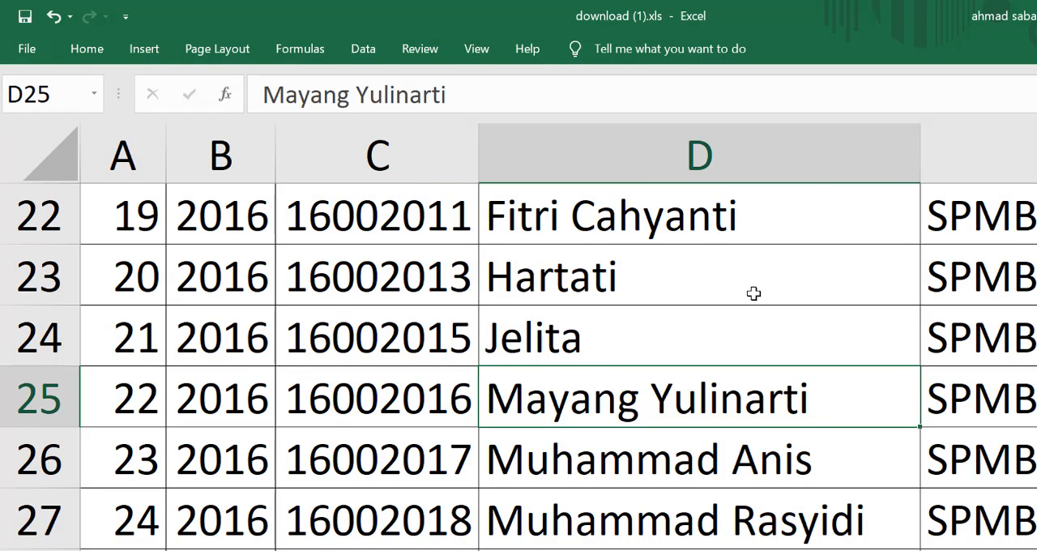
Step: Turn off Wrap text and Merge cells for the whole Nama Mahasiswa column (D), and select the long name in cell D26
scroll(749, 287, "up", 3)
scroll(743, 283, "up", 4)
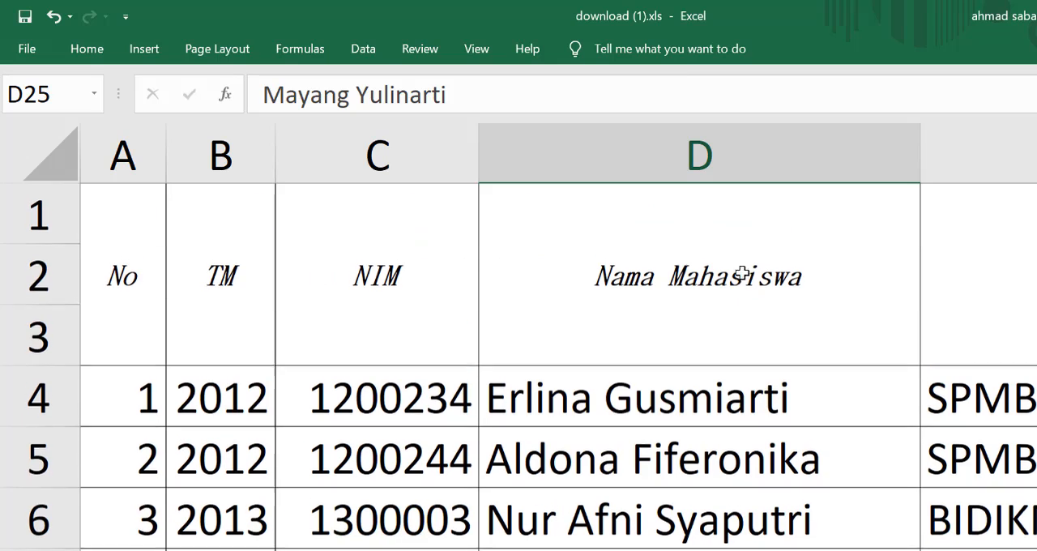
left_click(688, 142)
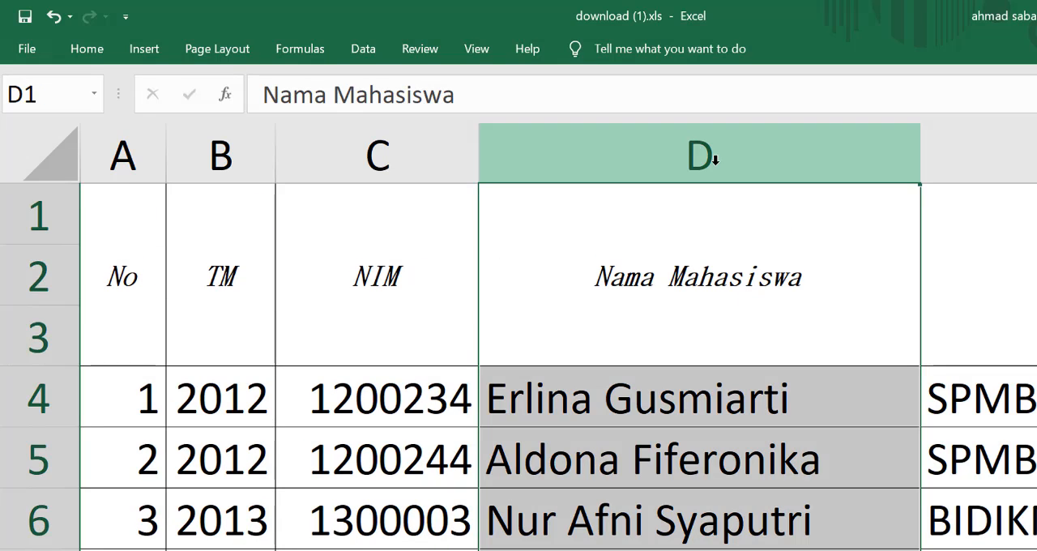
left_click(87, 48)
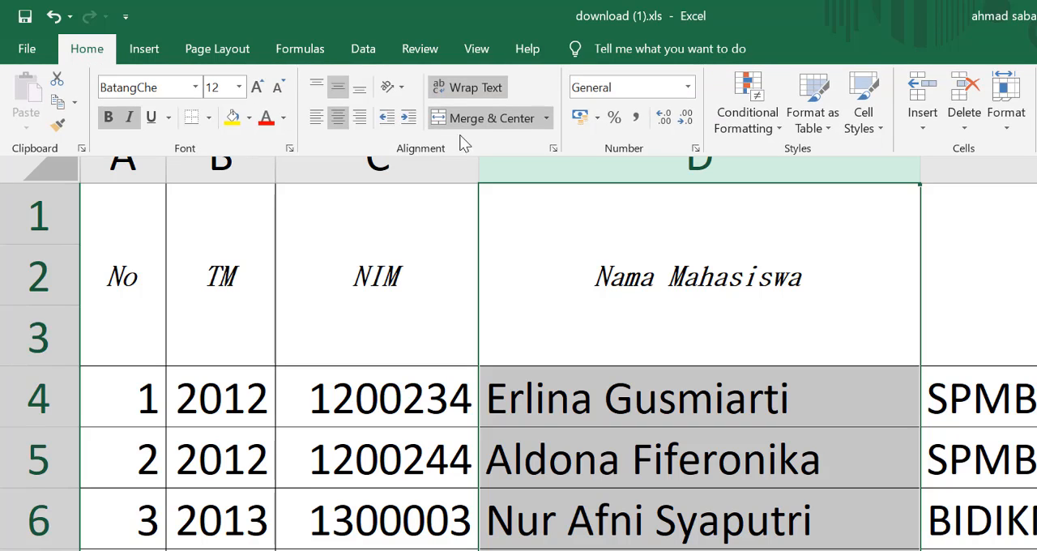
left_click(554, 149)
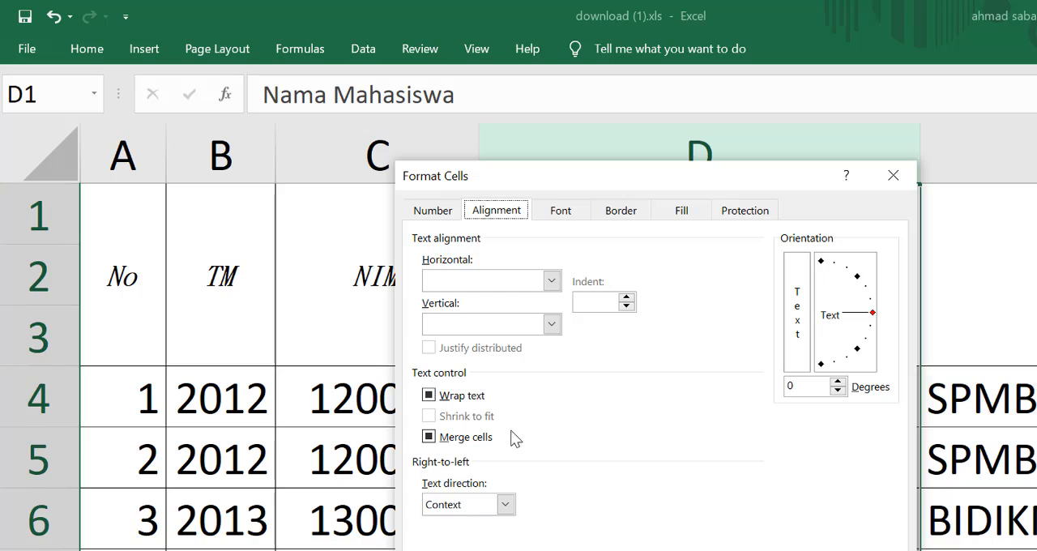
left_click(458, 404)
left_click(458, 402)
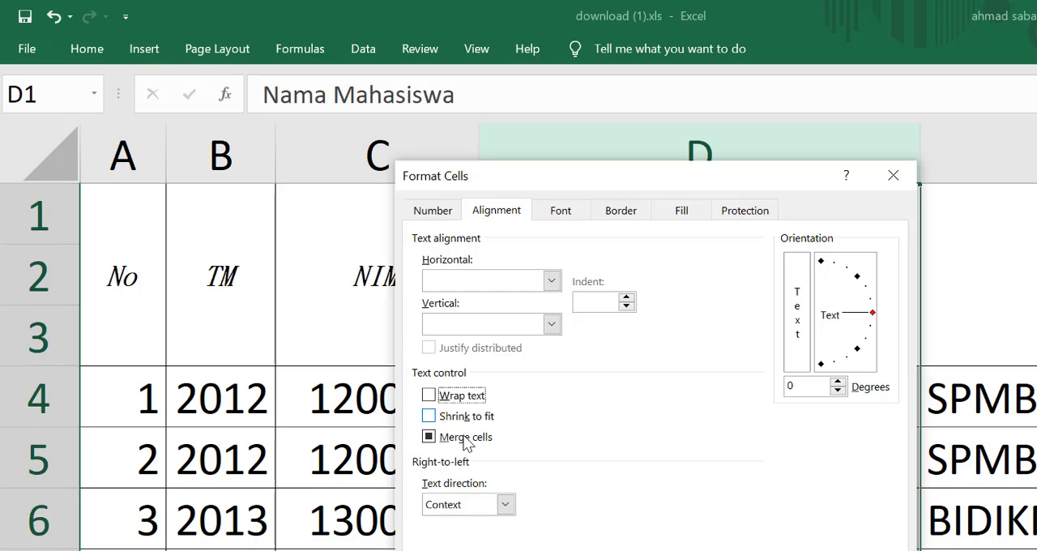
left_click(467, 441)
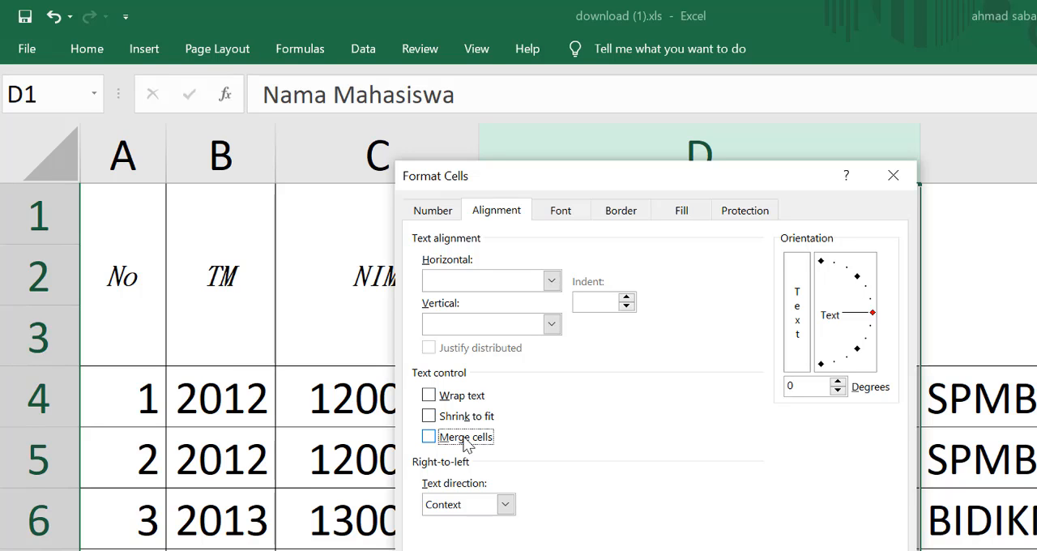
key("Return")
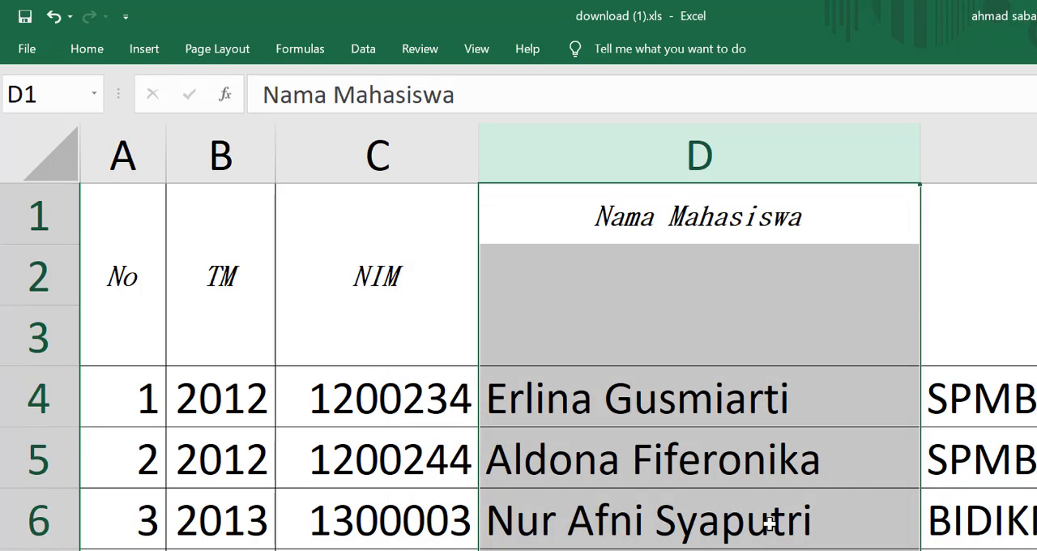
scroll(724, 502, "down", 4)
scroll(721, 502, "down", 4)
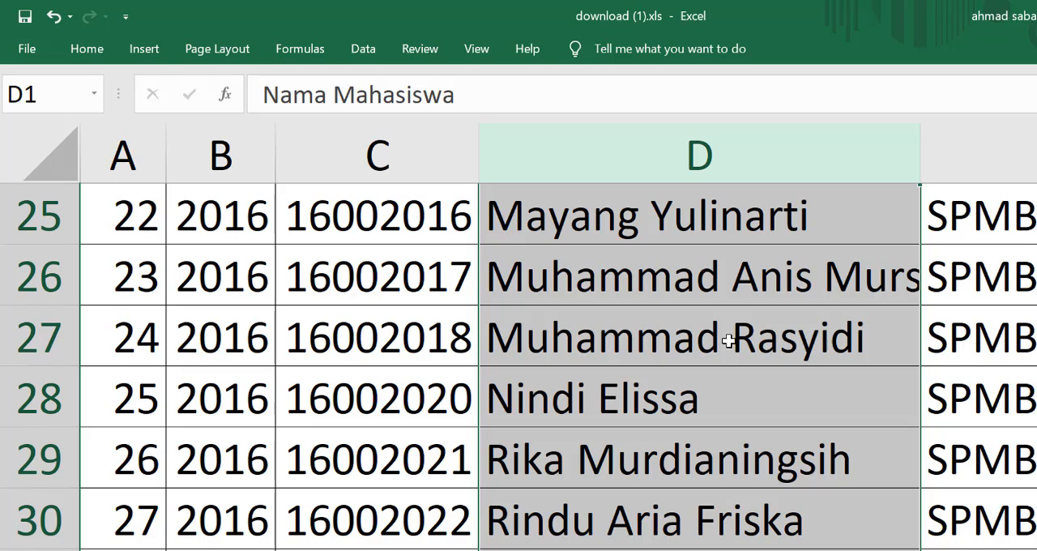
left_click(616, 282)
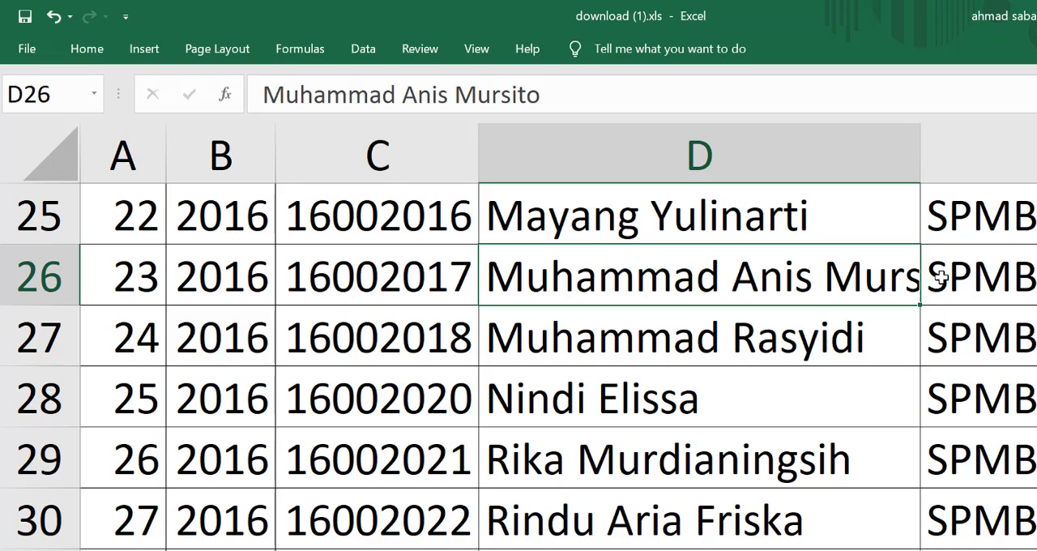
Step: Turn on Wrap text for the whole Nama Mahasiswa column (D) in the cell alignment settings
left_click(731, 142)
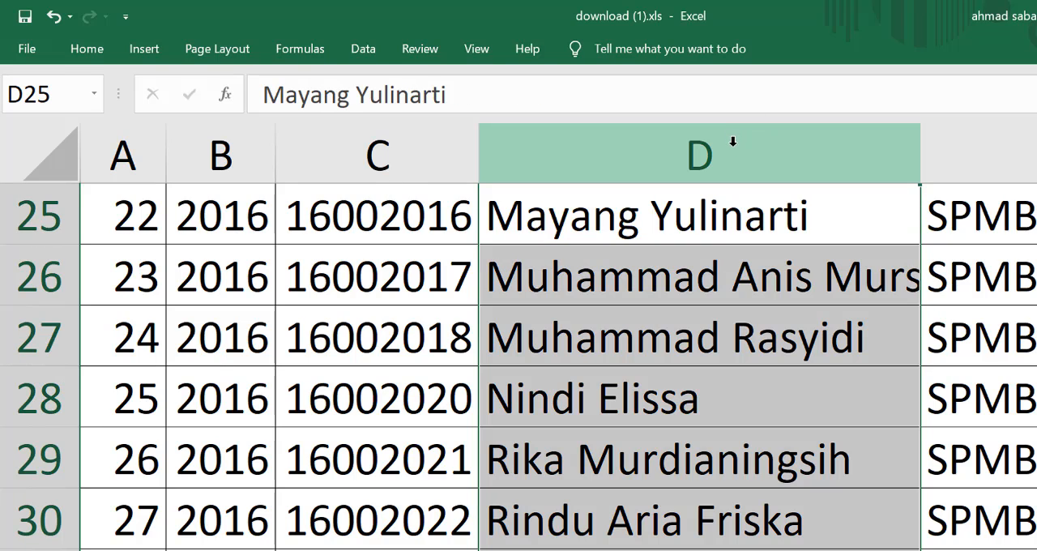
left_click(98, 46)
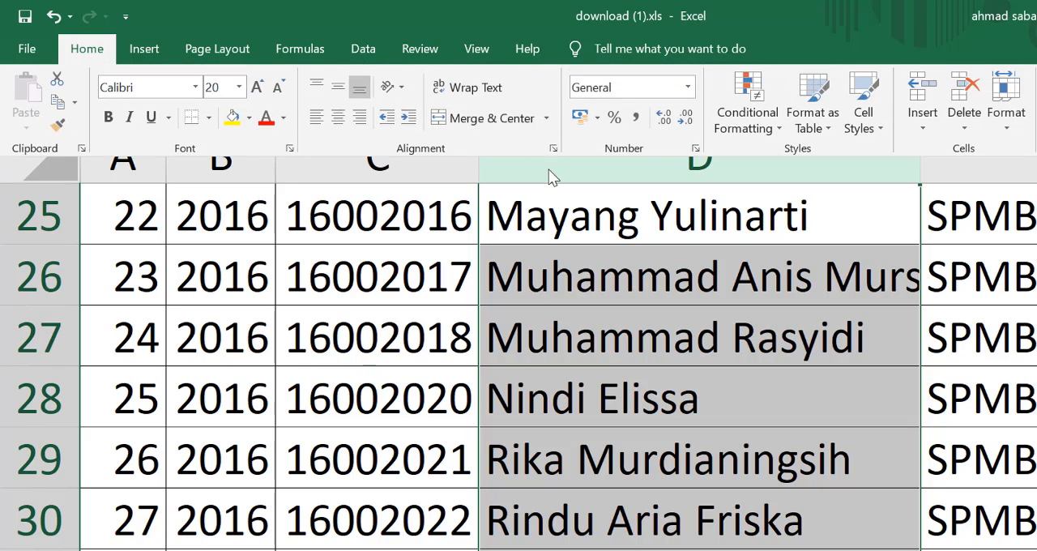
left_click(553, 149)
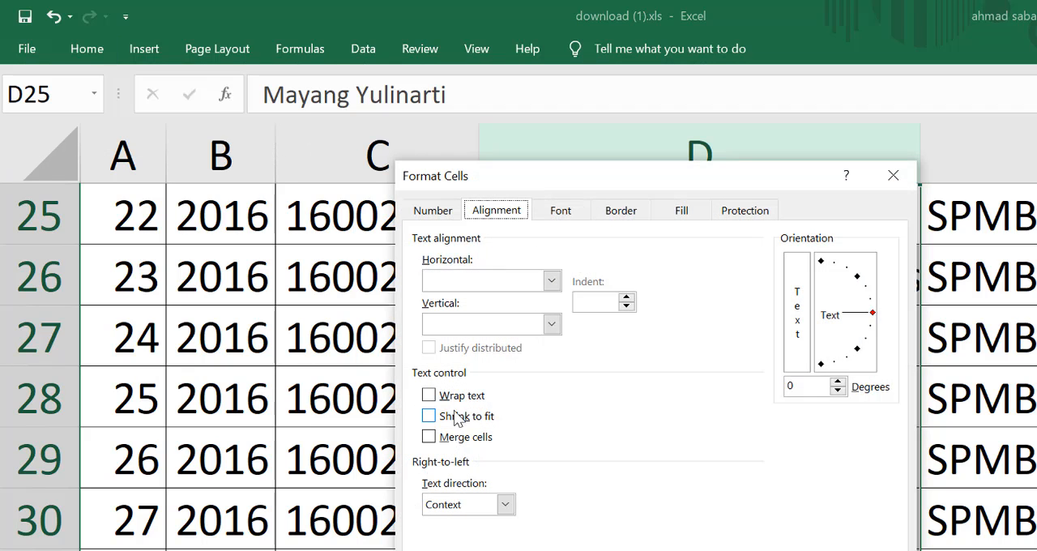
left_click(441, 396)
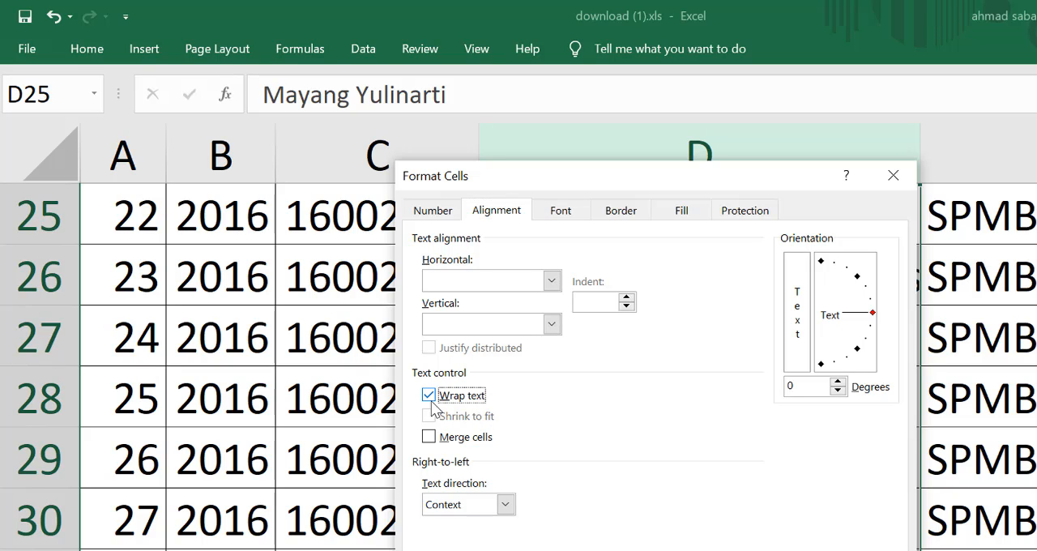
key("Return")
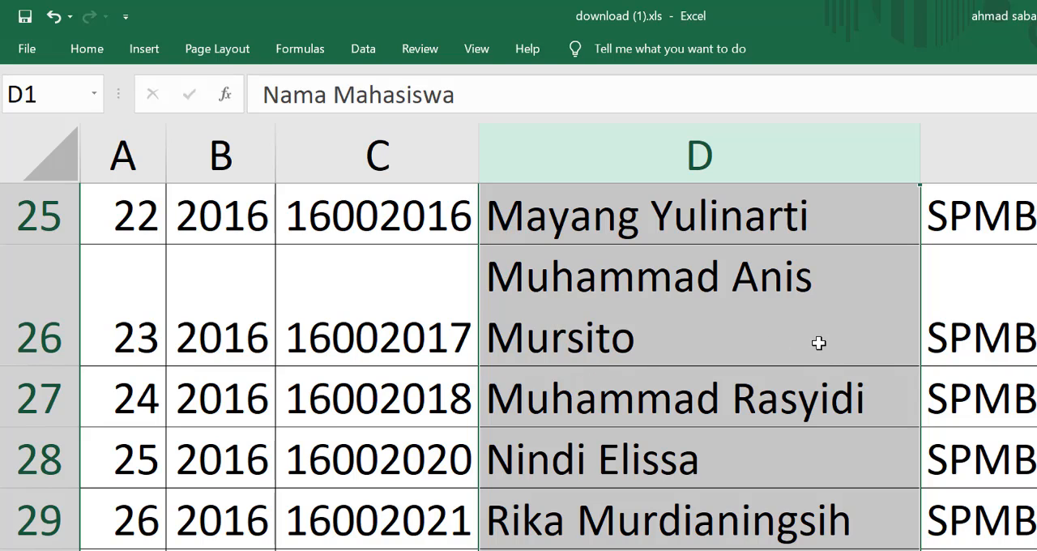
left_click(589, 337)
Step: Align the contents of the entire row 26 to the top of its cells
left_click(387, 329)
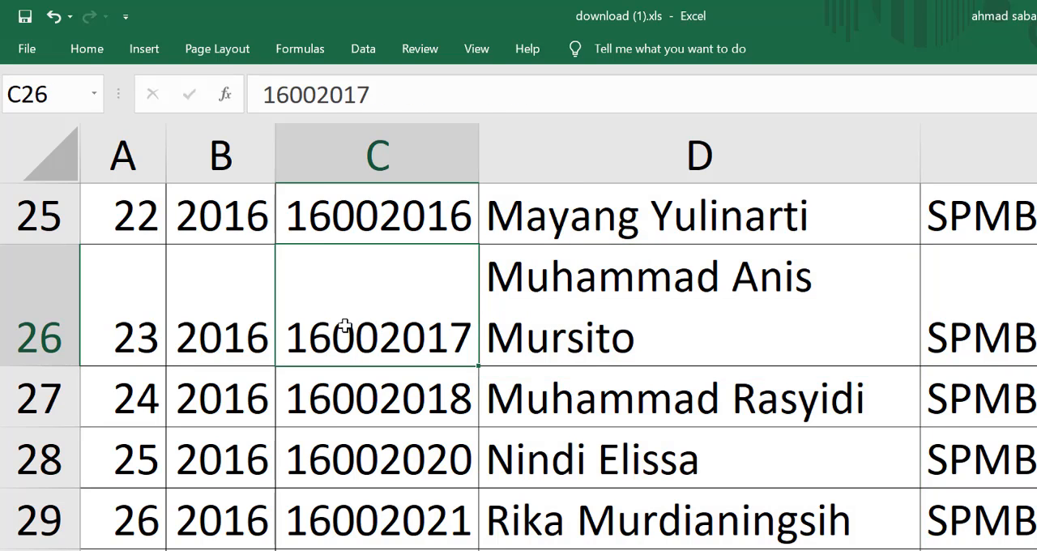
left_click(26, 294)
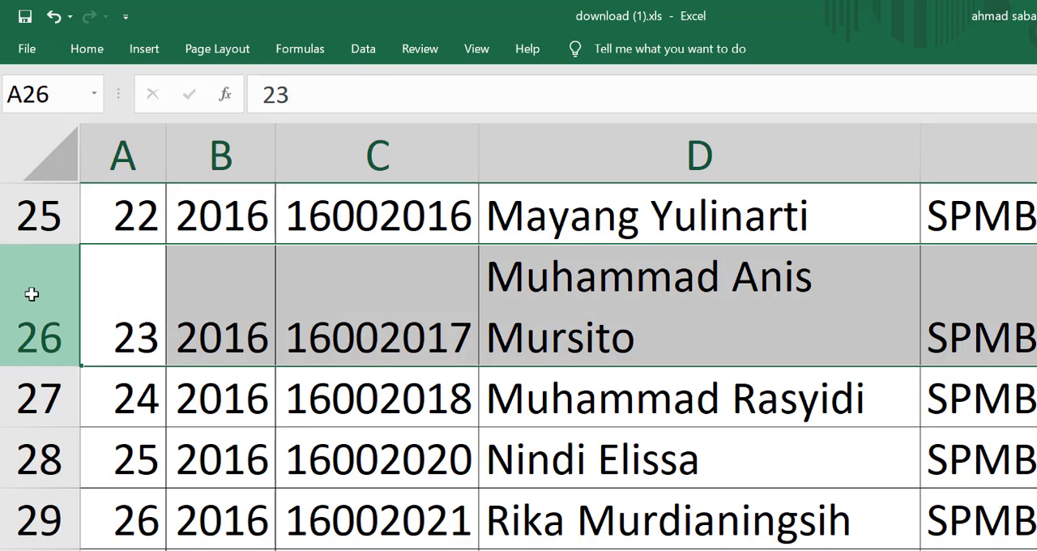
scroll(558, 337, "right", 1)
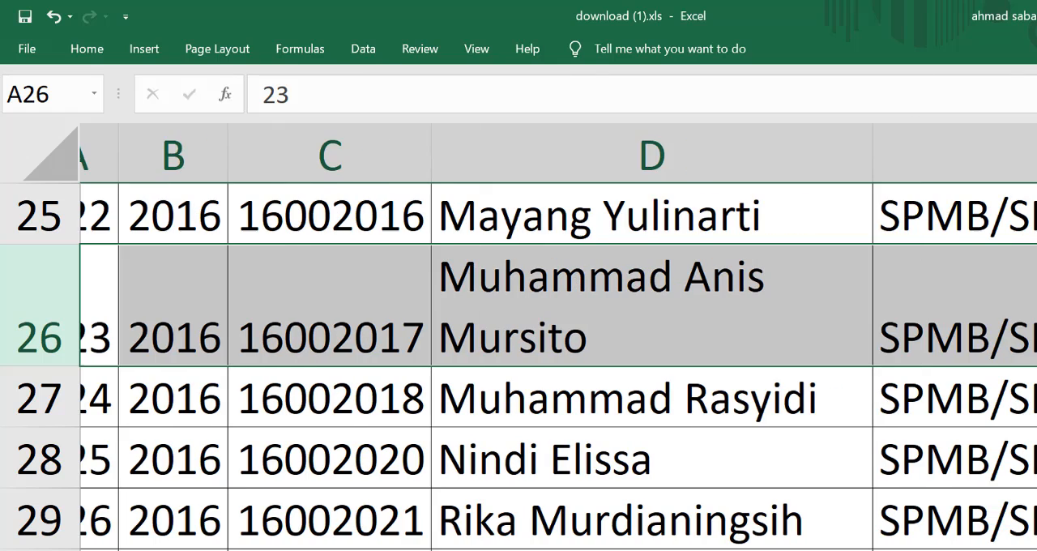
scroll(519, 337, "right", 5)
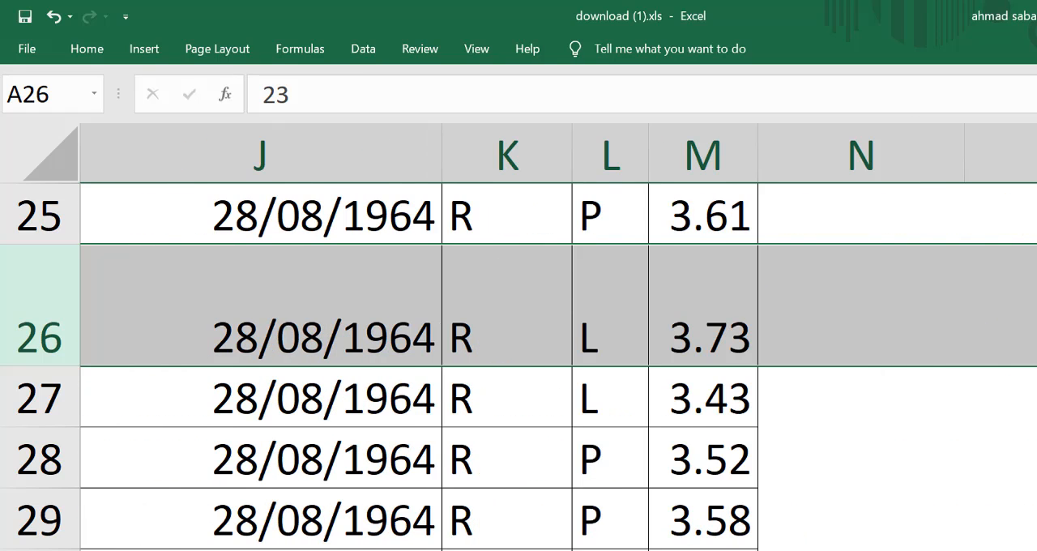
scroll(518, 337, "left", 6)
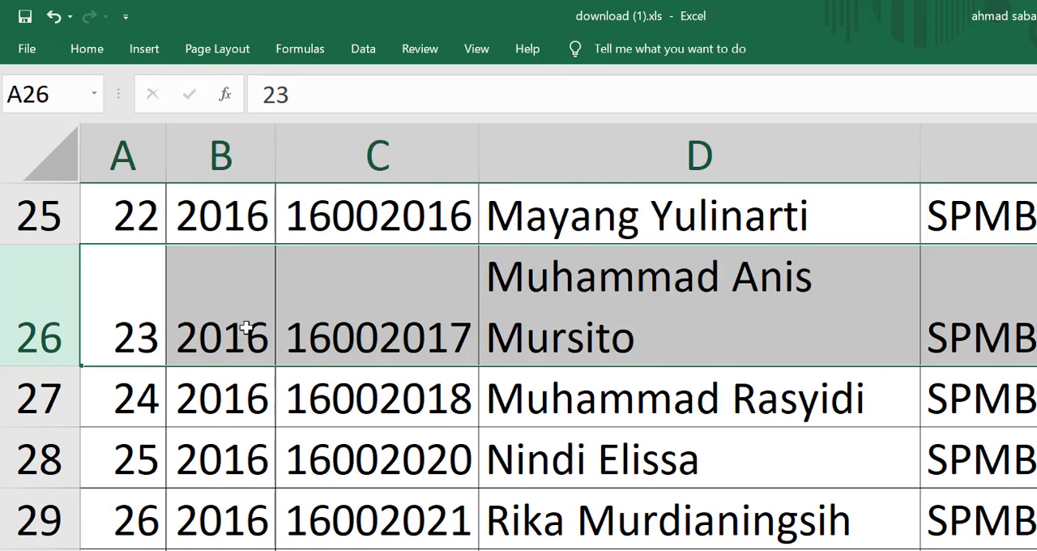
left_click(371, 285)
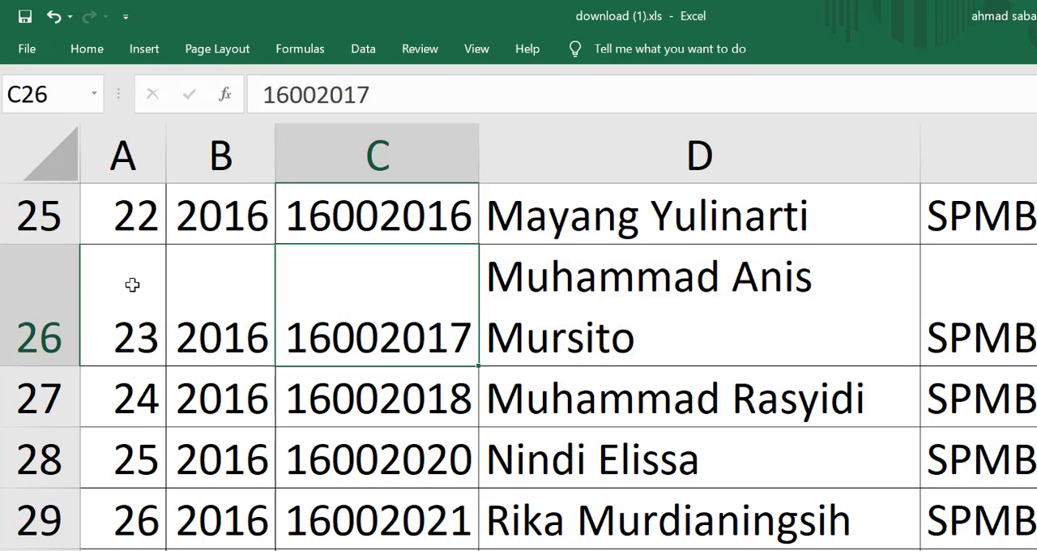
right_click(34, 283)
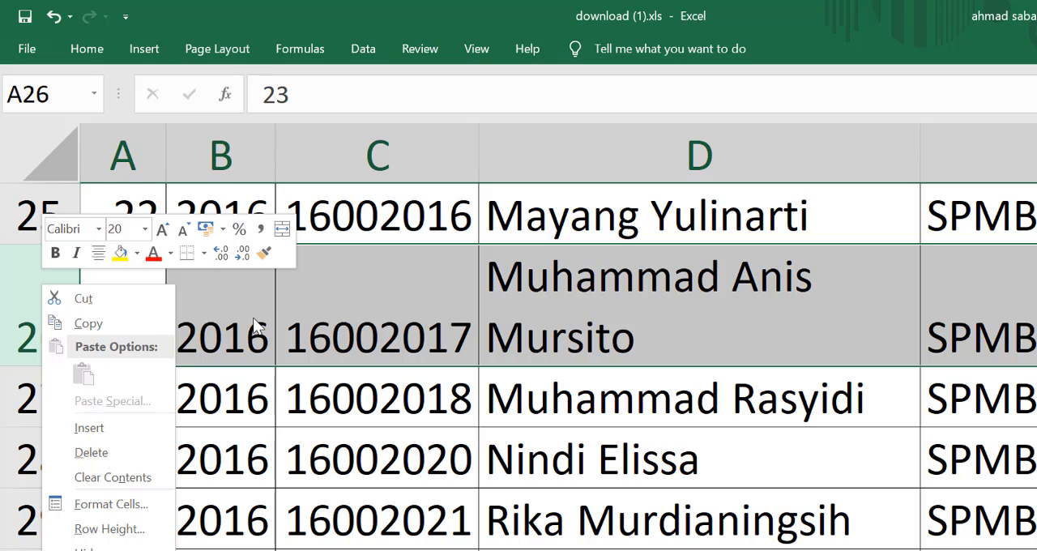
left_click(74, 44)
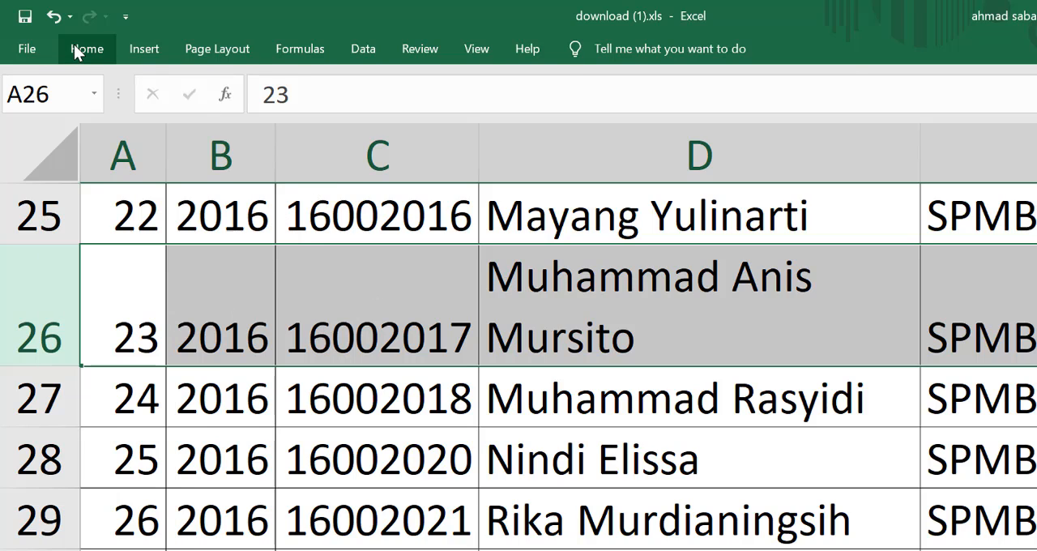
left_click(74, 44)
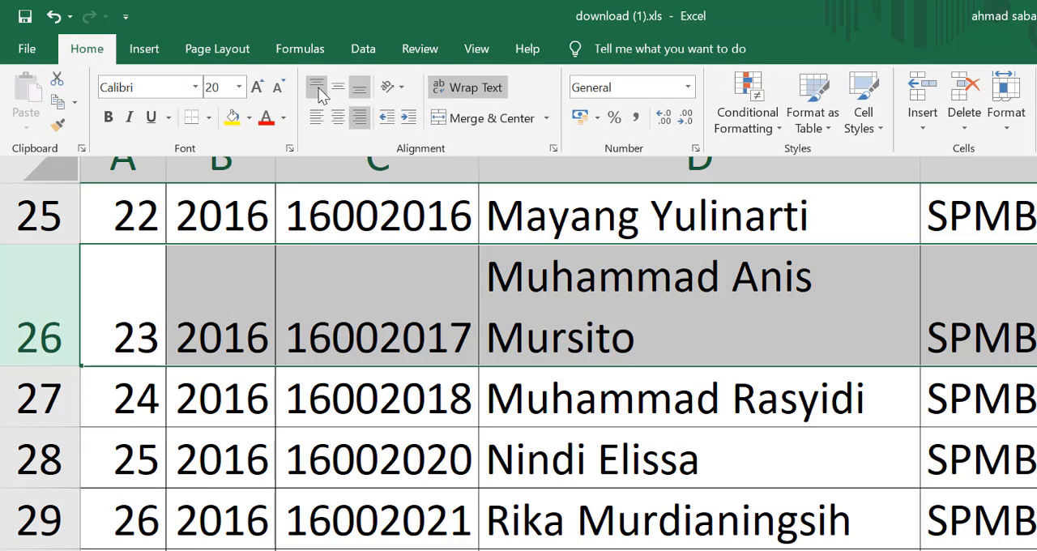
left_click(316, 87)
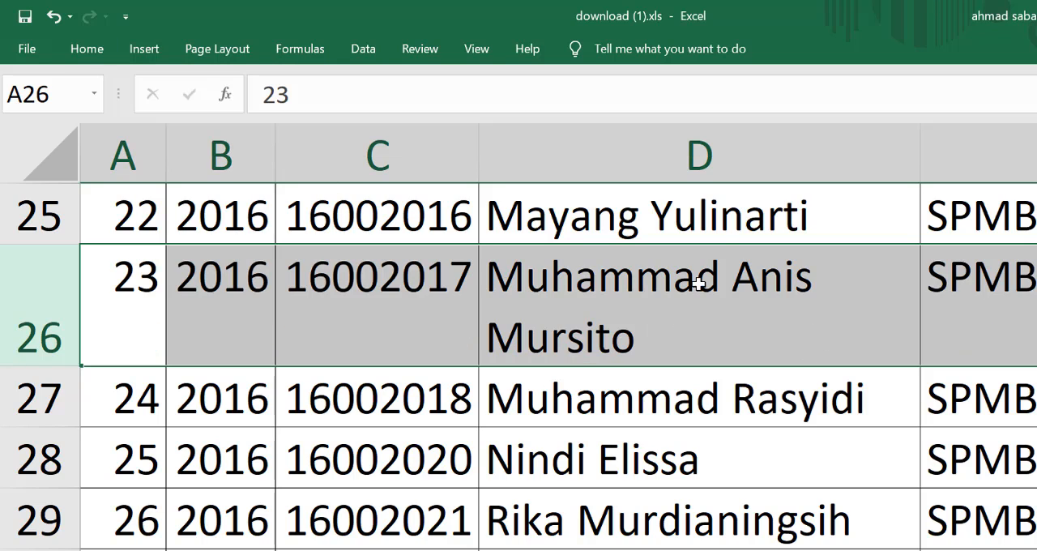
left_click(664, 266)
Step: Compare the separate Nama Mahasiswa header cells (D1:D3) with the merged NIM header cell beside them
scroll(664, 264, "up", 2)
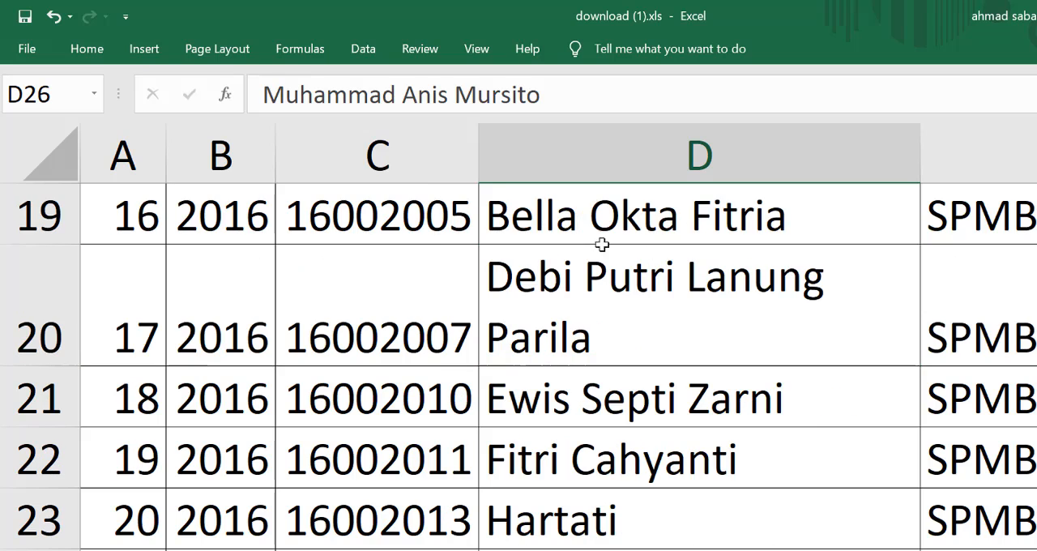
left_click(97, 55)
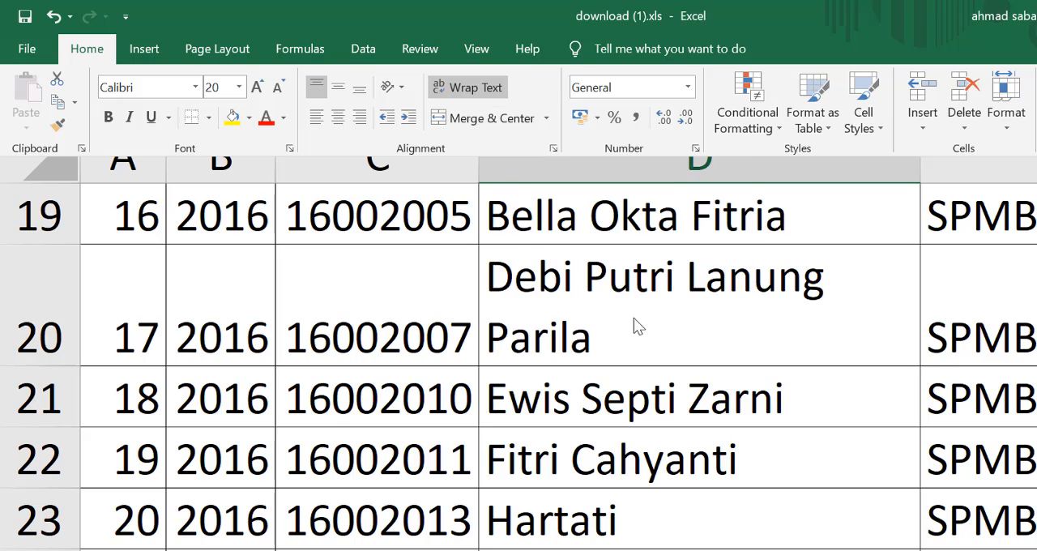
left_click(689, 271)
scroll(697, 250, "up", 6)
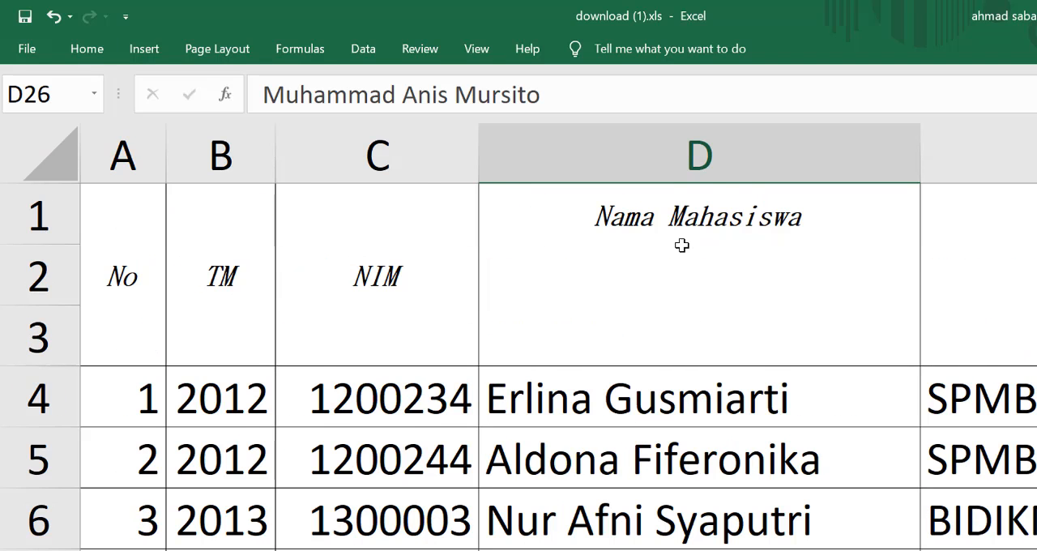
left_click(669, 255)
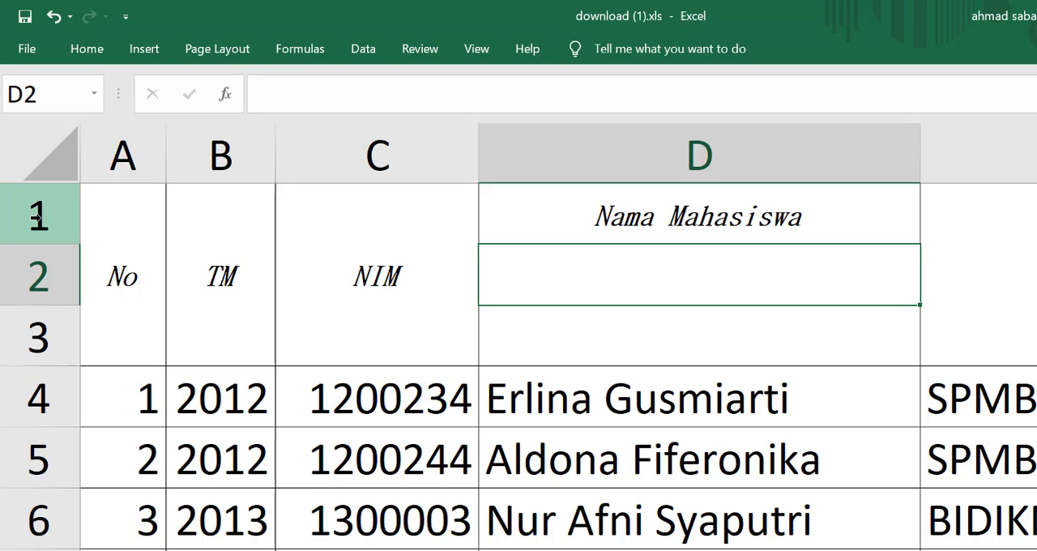
left_click(692, 217)
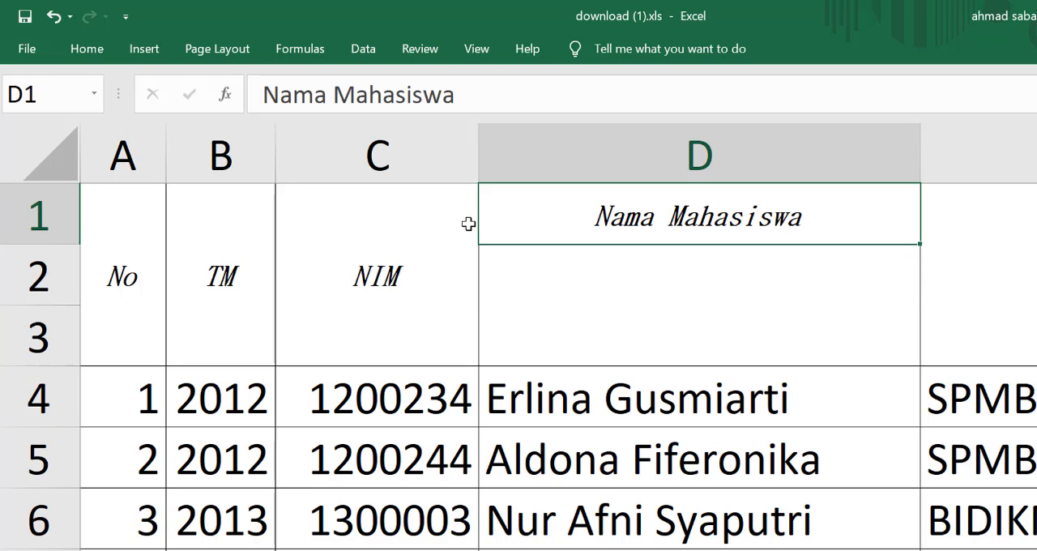
left_click(447, 248)
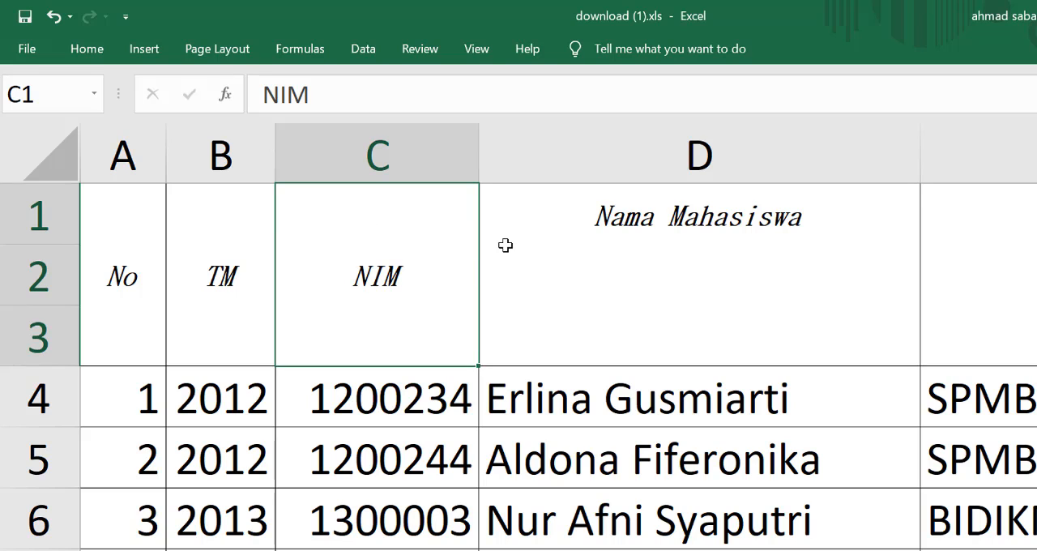
left_click(715, 205)
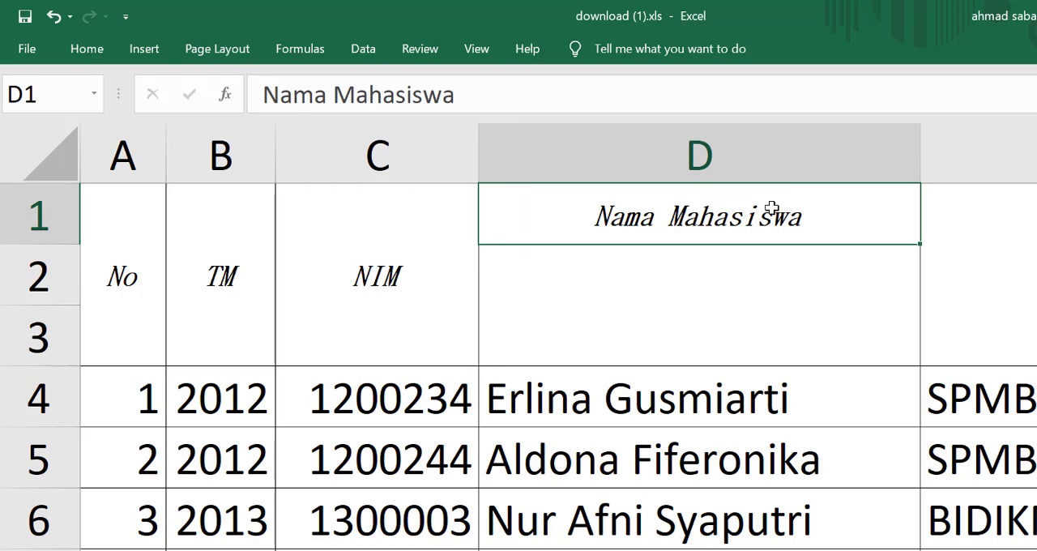
Step: Apply All Borders to the Nama Mahasiswa header cells D1:D3
left_click_drag(857, 206, 858, 322)
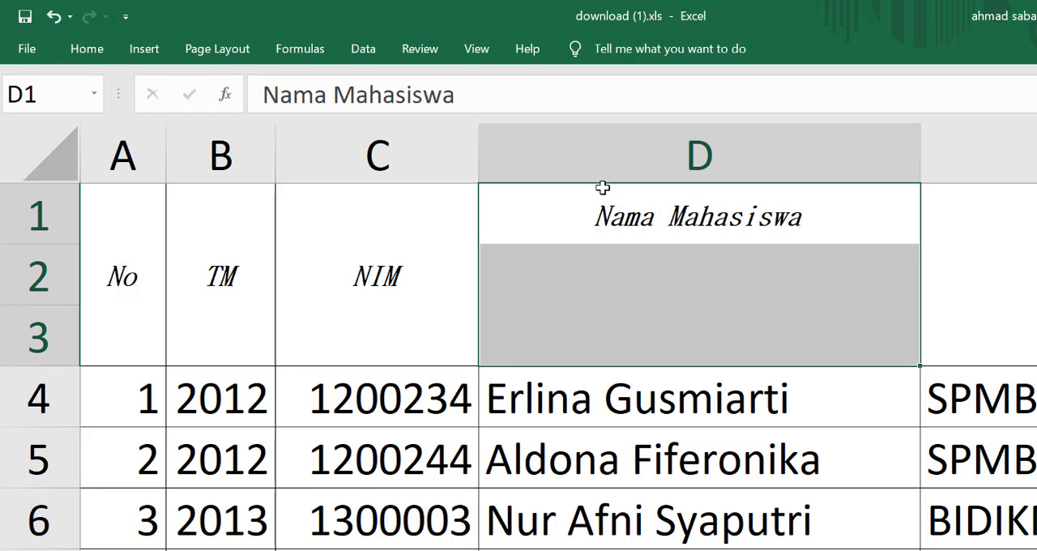
left_click(113, 50)
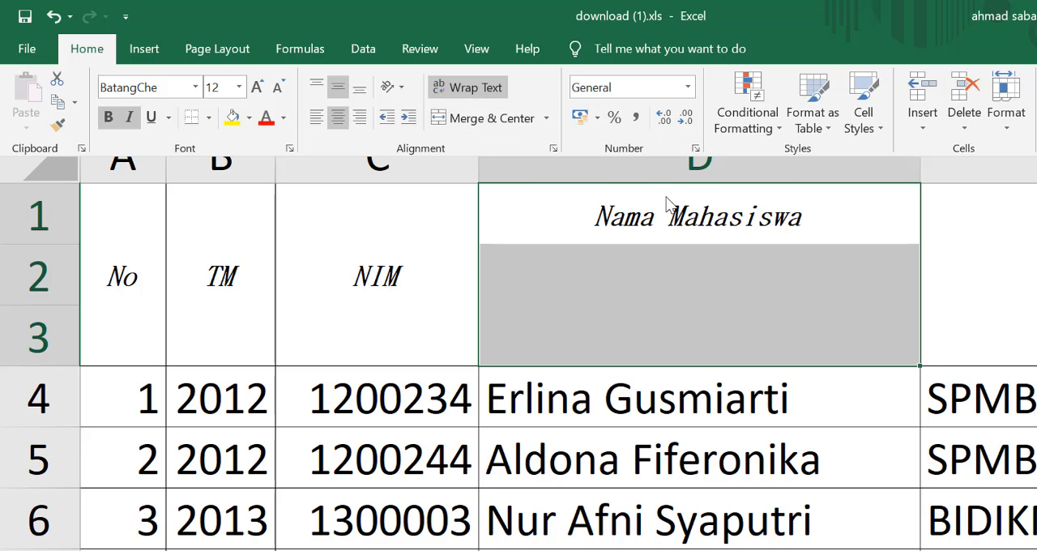
left_click(208, 117)
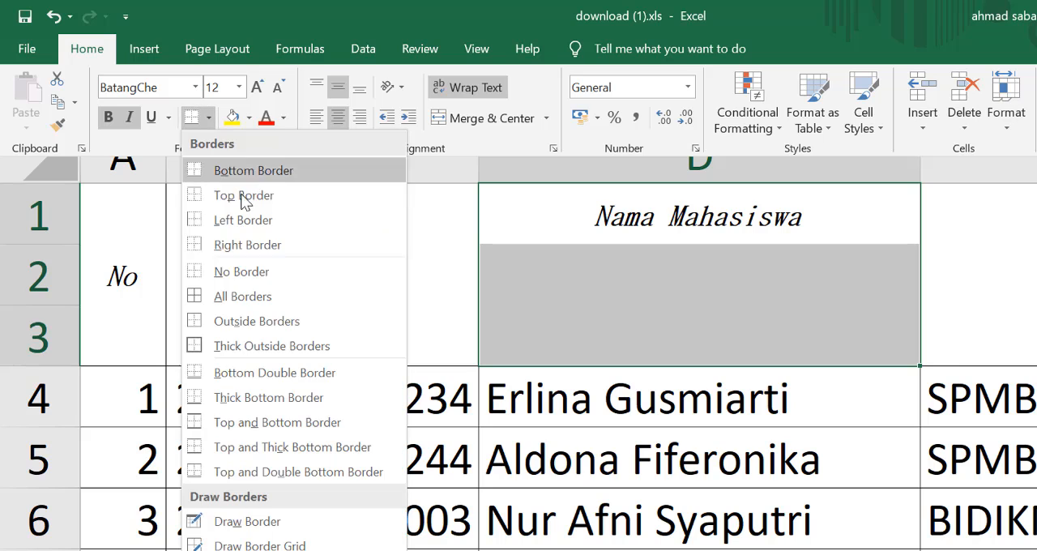
left_click(258, 296)
left_click(967, 262)
left_click(705, 333)
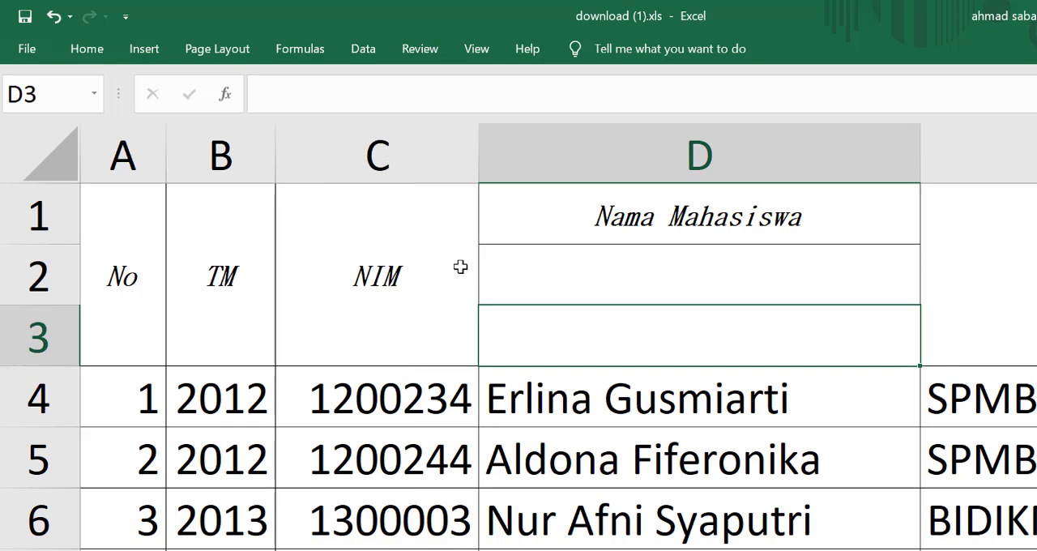
left_click(401, 227)
left_click_drag(124, 229, 423, 245)
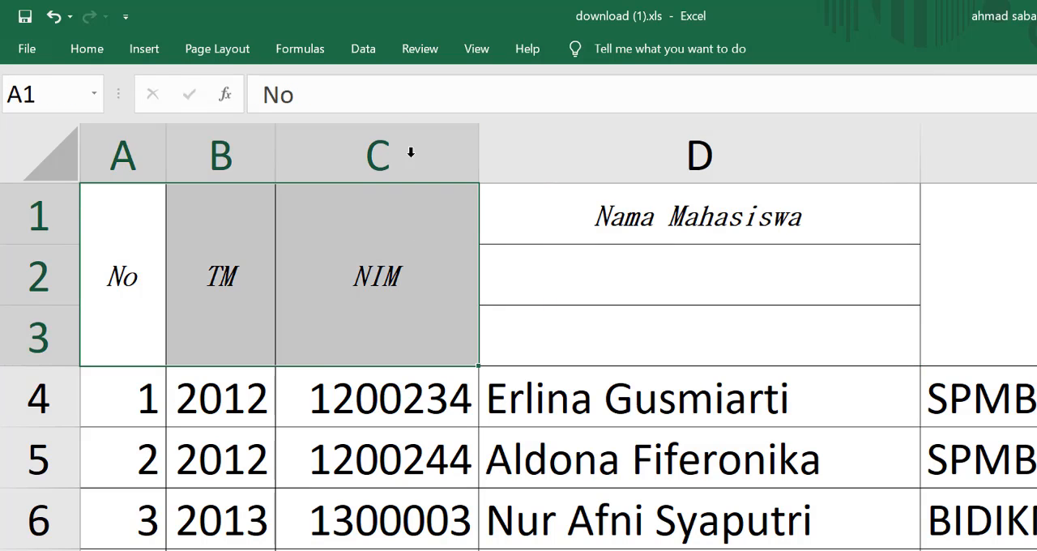
left_click(91, 52)
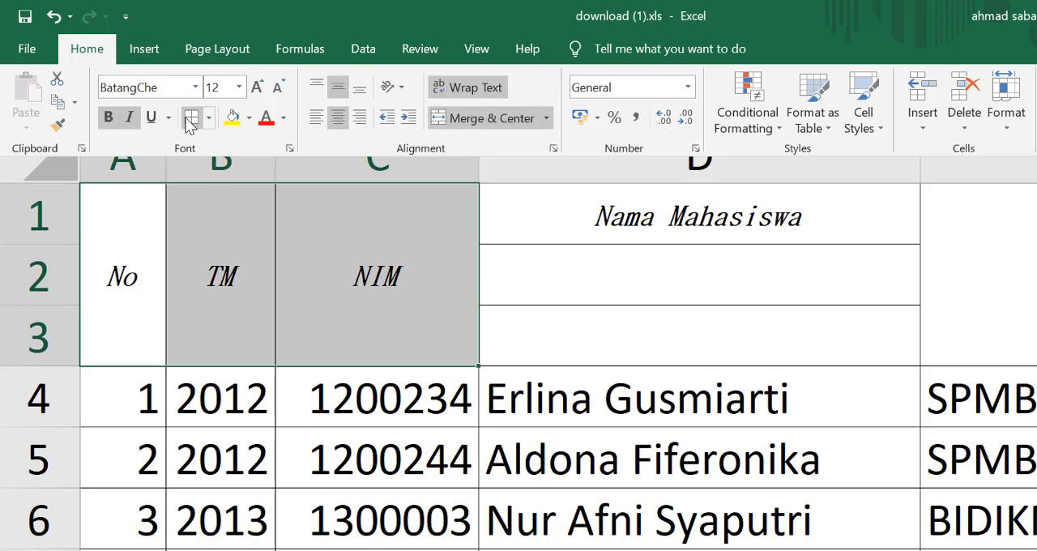
left_click(630, 305)
Step: Merge and center the Nama Mahasiswa header across cells D1:D3
left_click(799, 284)
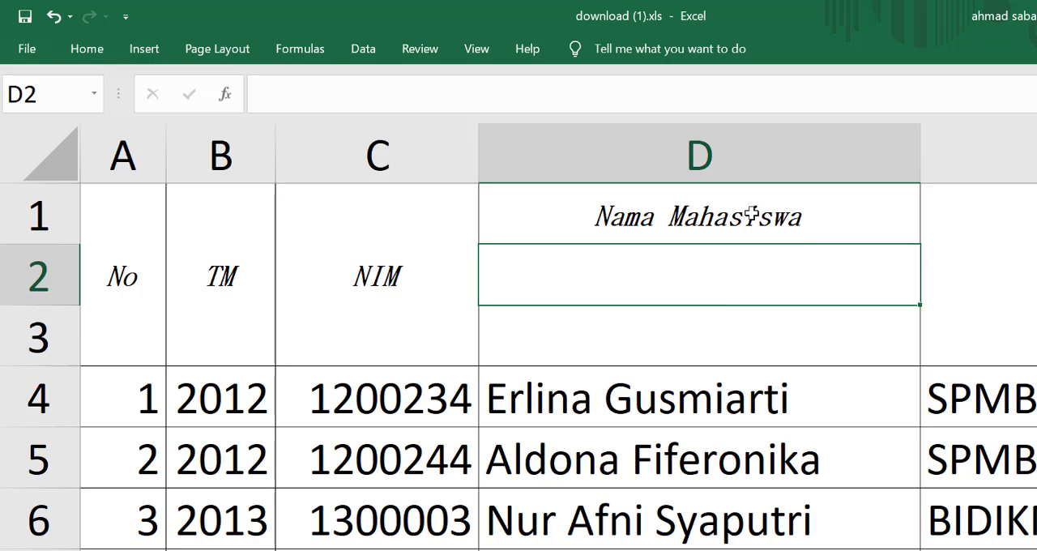
left_click_drag(729, 208, 734, 324)
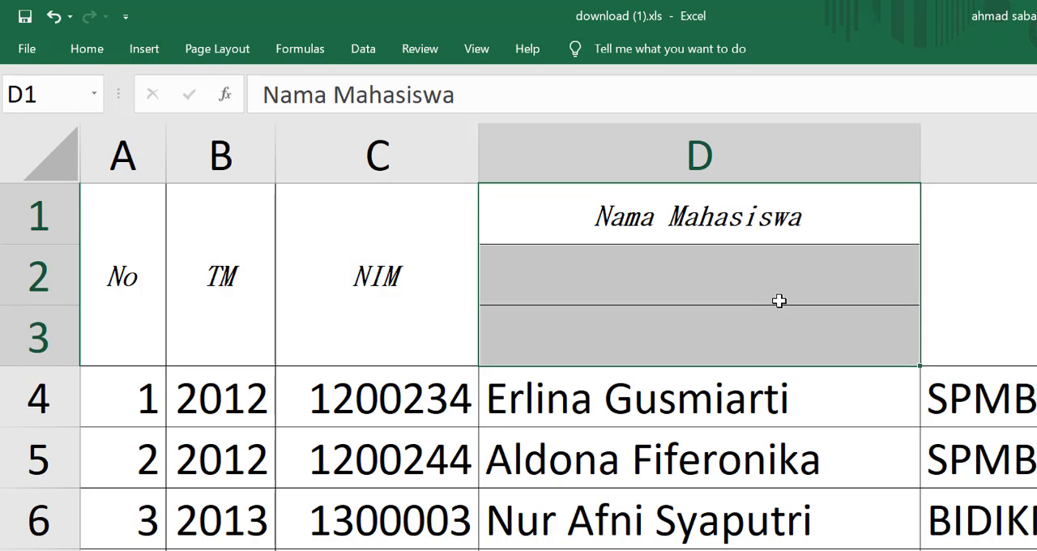
left_click(84, 50)
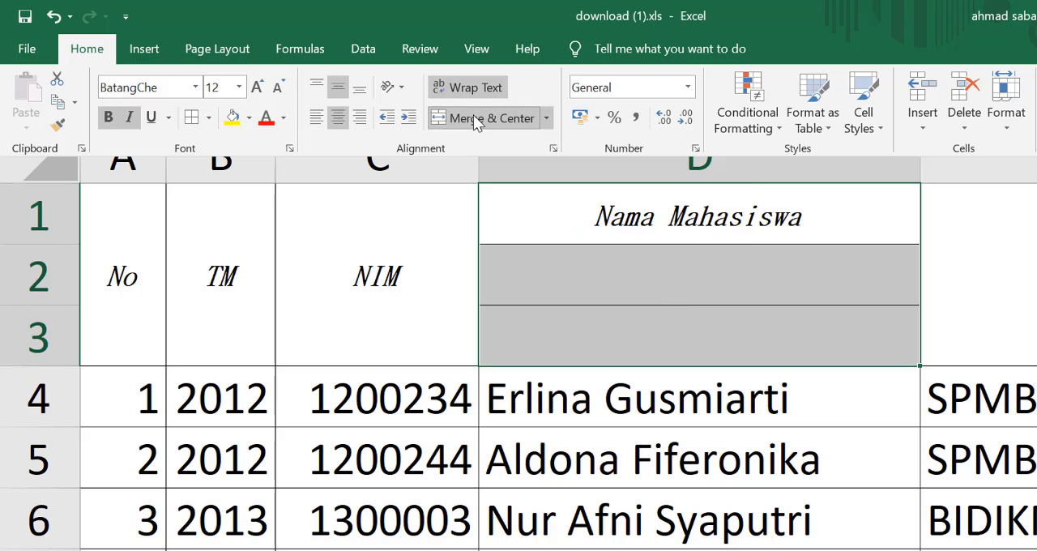
left_click(475, 120)
left_click(742, 252)
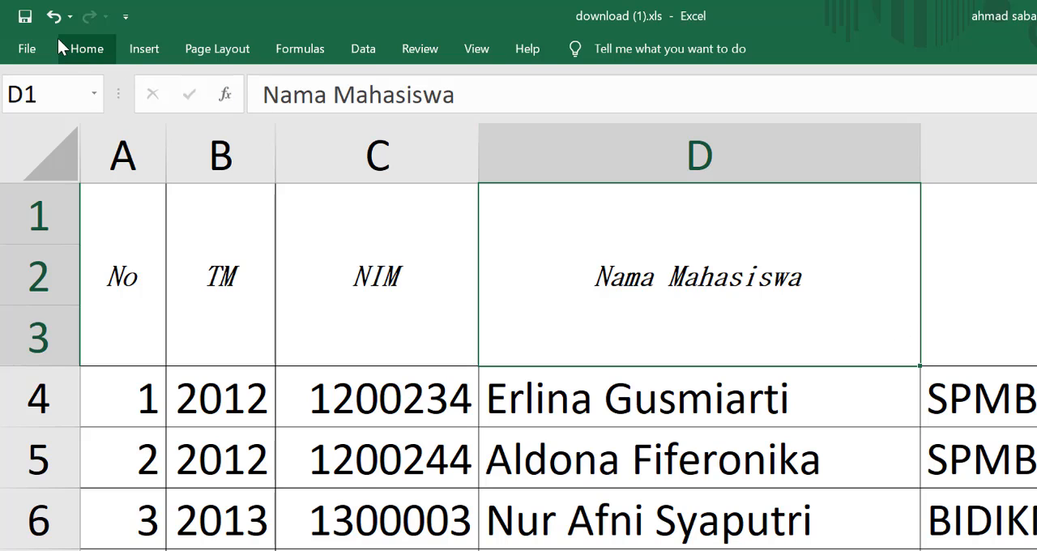
left_click(91, 48)
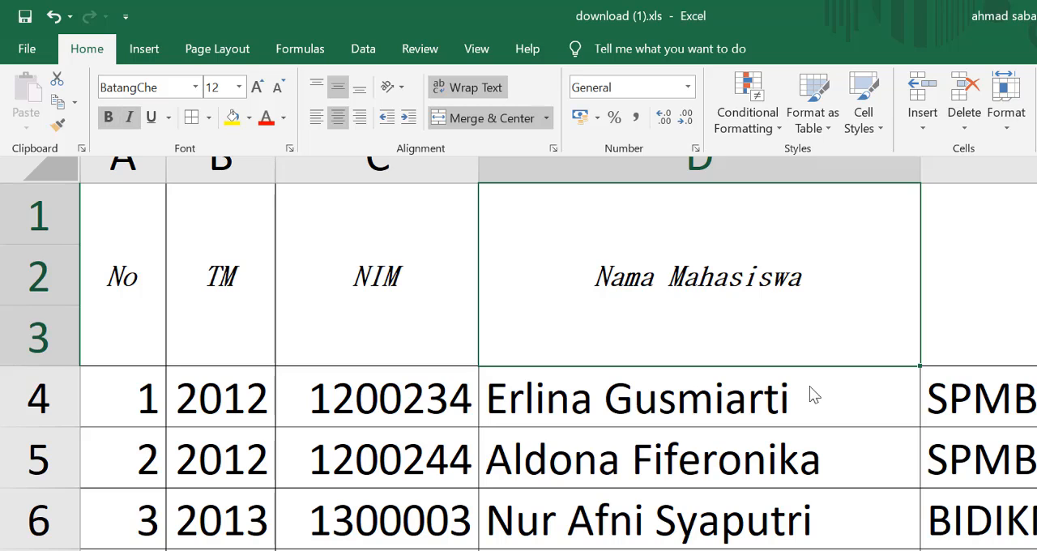
left_click(629, 280)
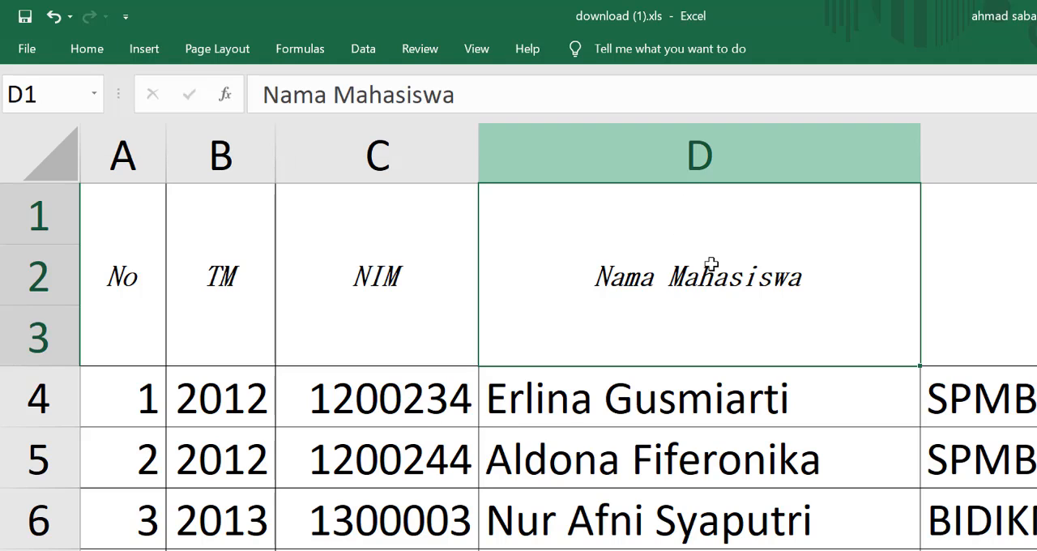
left_click(105, 50)
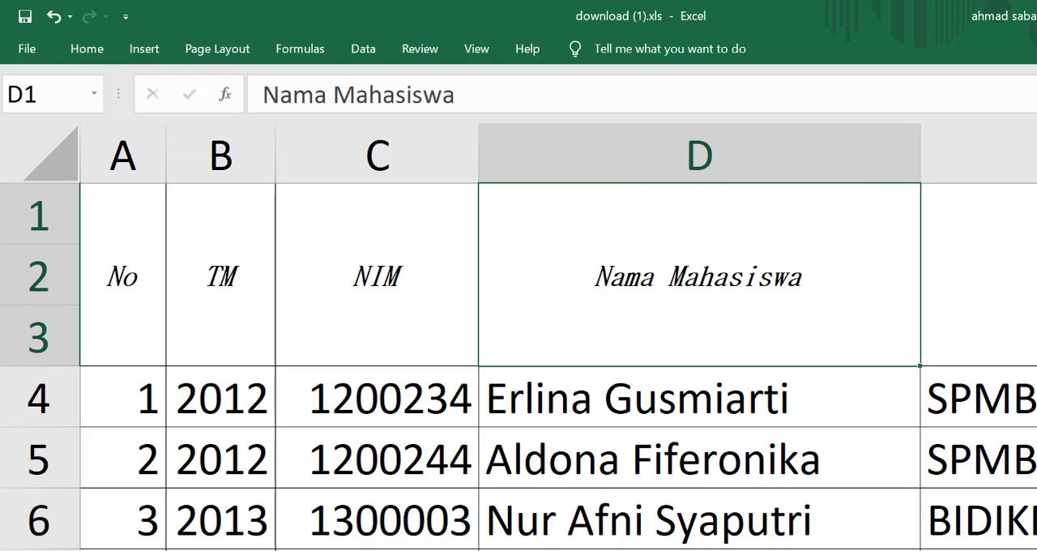
Step: Change the first student's IPK value in cell M4 to 3.12034249
scroll(557, 337, "right", 5)
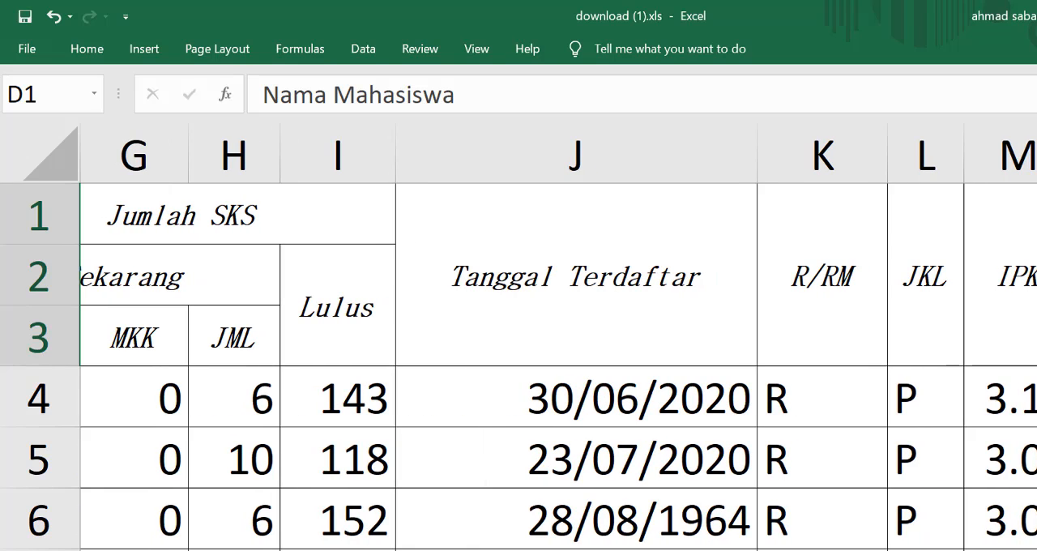
scroll(542, 337, "right", 2)
left_click(948, 407)
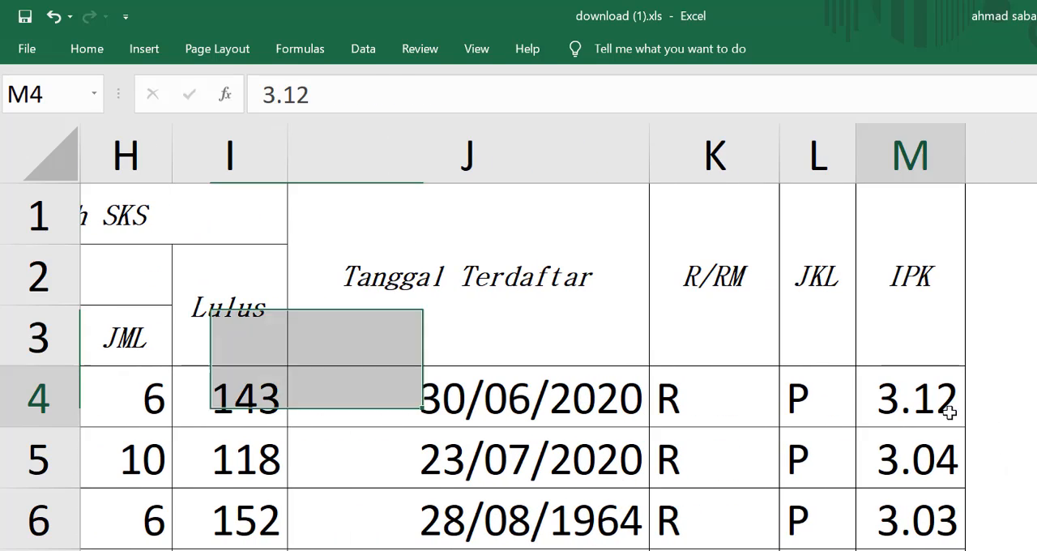
mouse_move(962, 128)
left_mouse_down()
mouse_move(930, 122)
mouse_move(953, 121)
left_mouse_up()
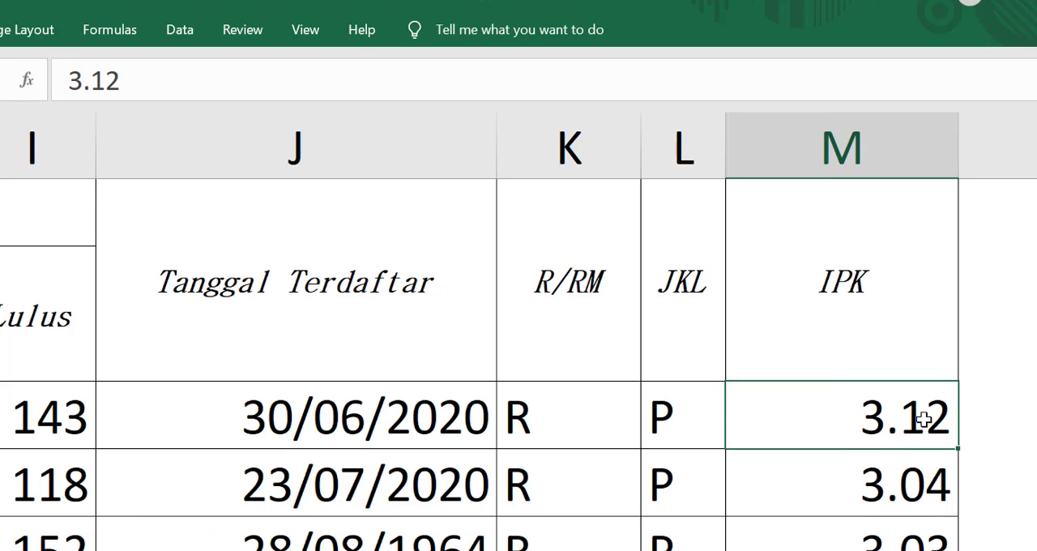
left_click(217, 88)
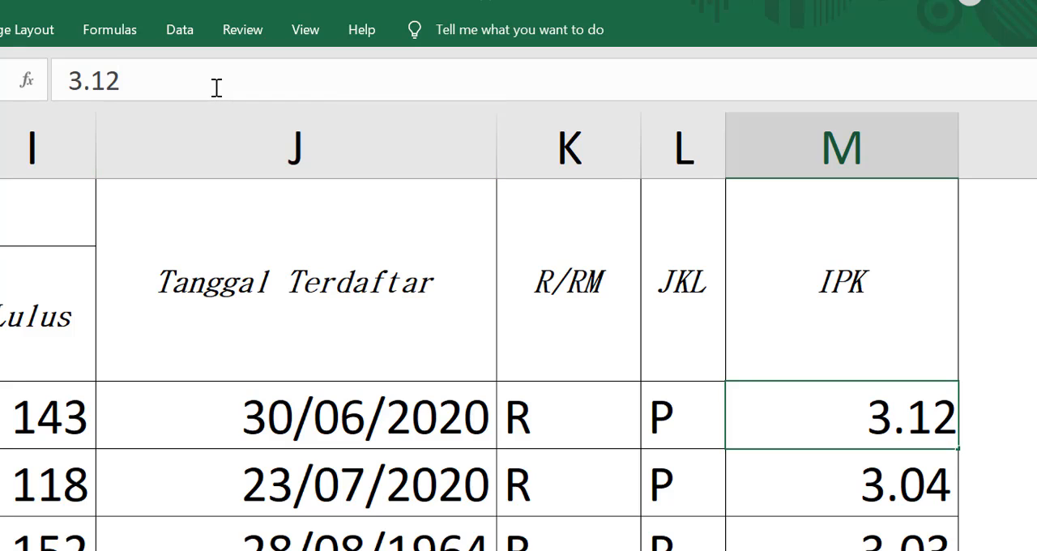
type("034249")
key("Return")
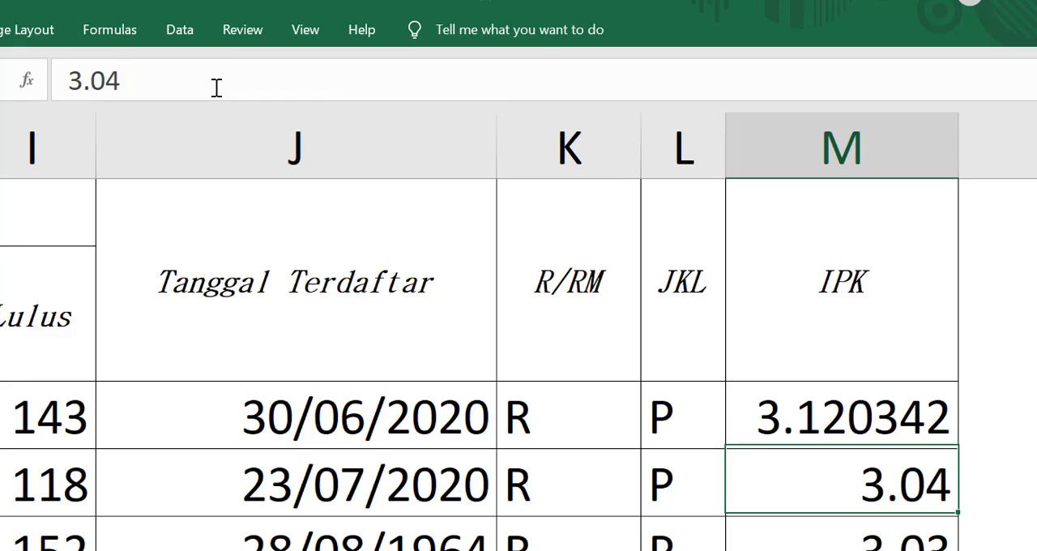
Step: Try Comma Style on cell M4, raise its decimals to two, and reapply Comma Style
left_click(857, 412)
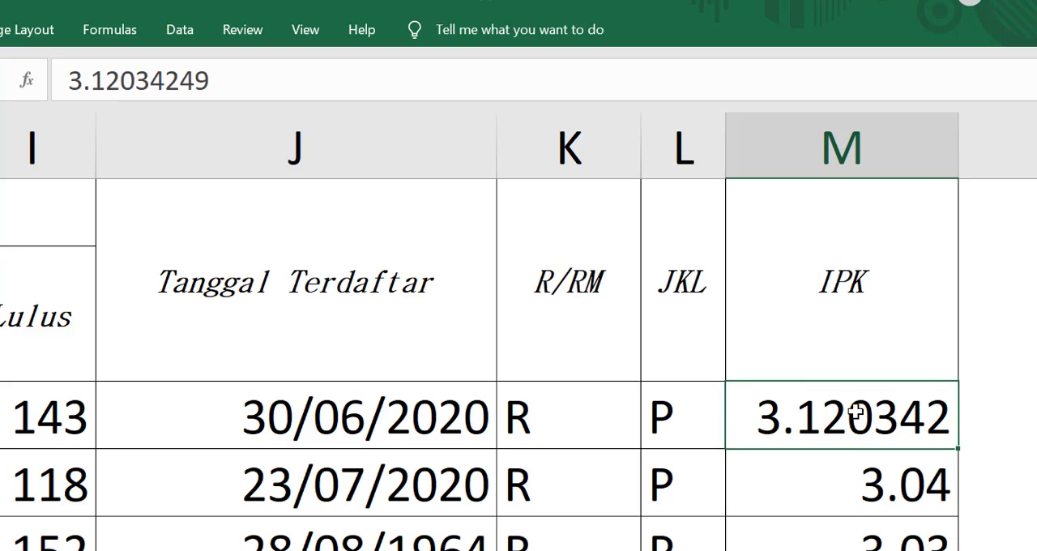
left_click(0, 30)
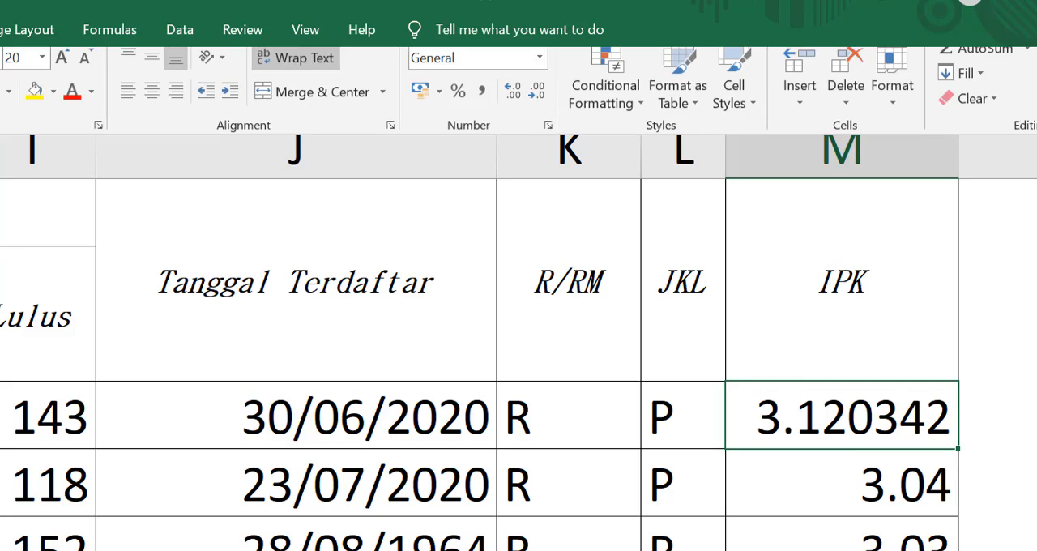
left_click(482, 107)
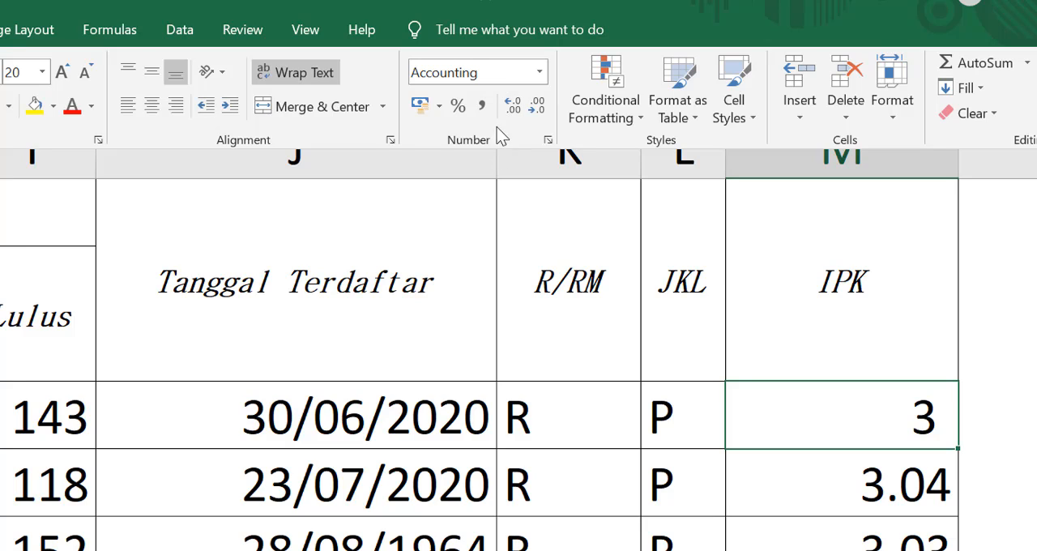
left_click(514, 106)
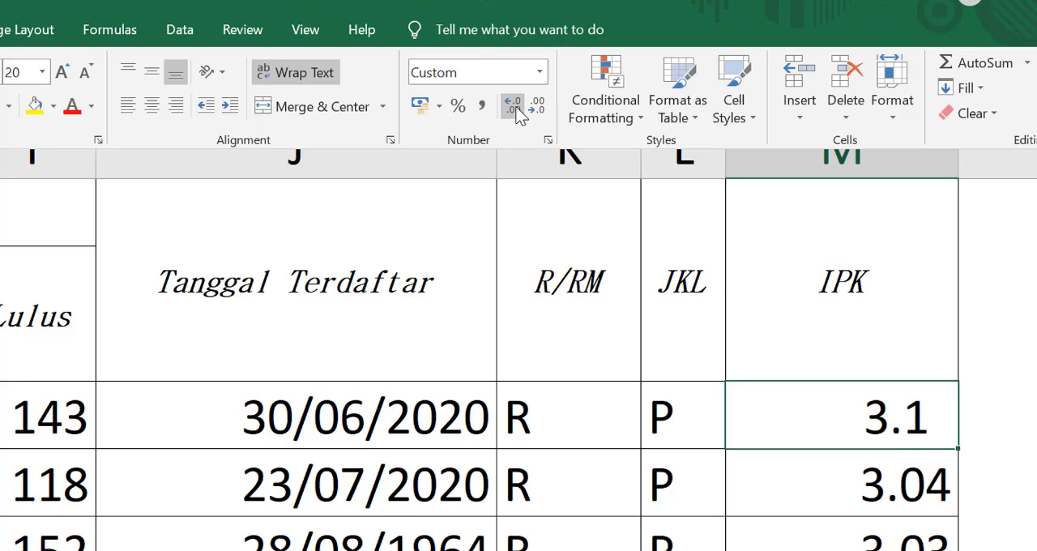
left_click(514, 107)
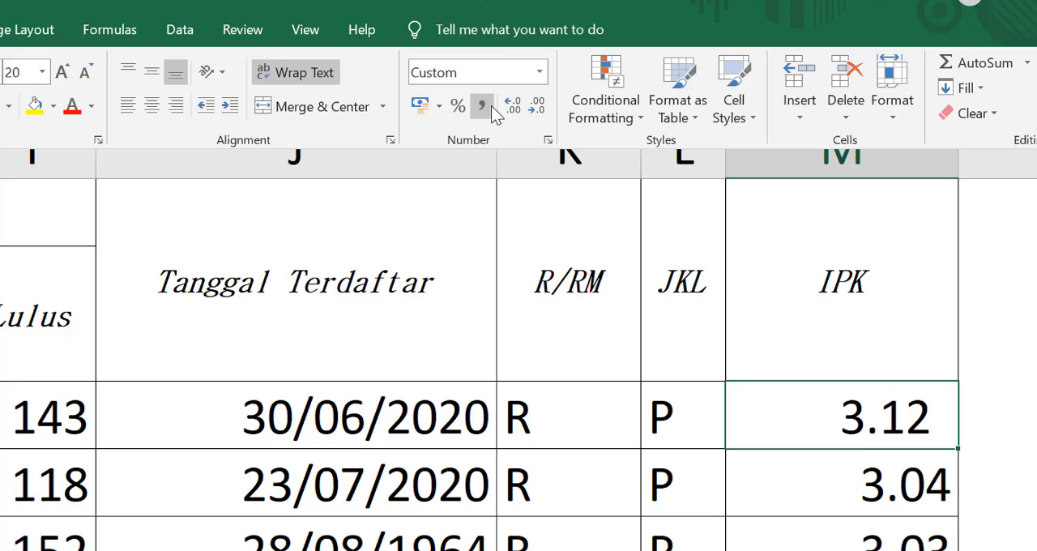
left_click(490, 106)
Step: Format cell M4 as a Number with two decimal places and the 1000 separator
left_click(547, 141)
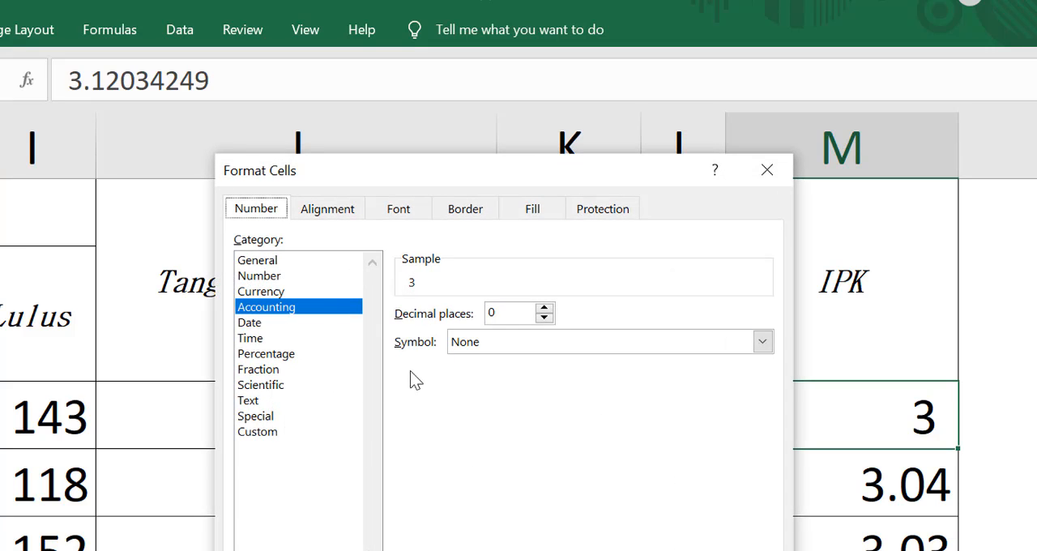
left_click(284, 278)
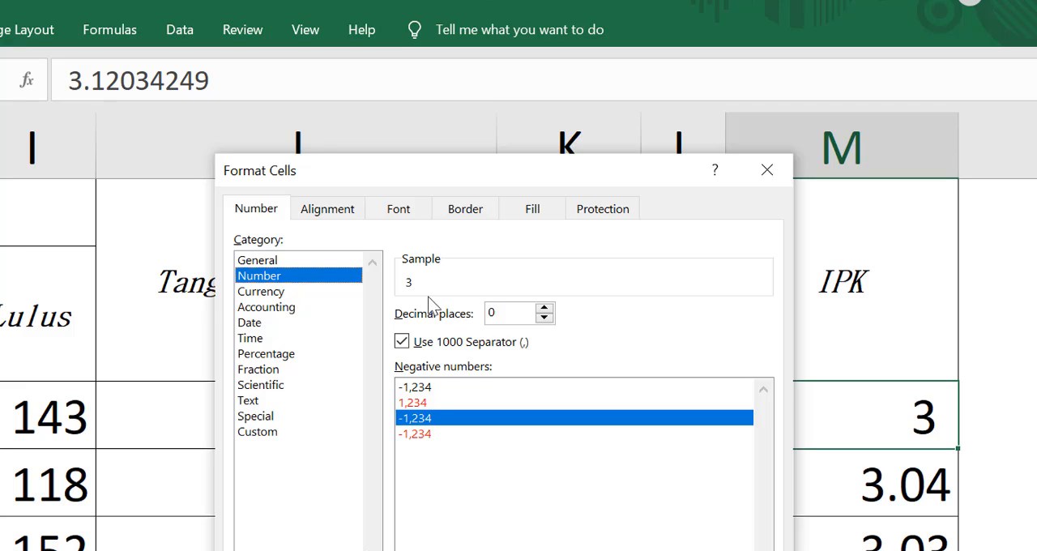
left_click(545, 309)
left_click(544, 308)
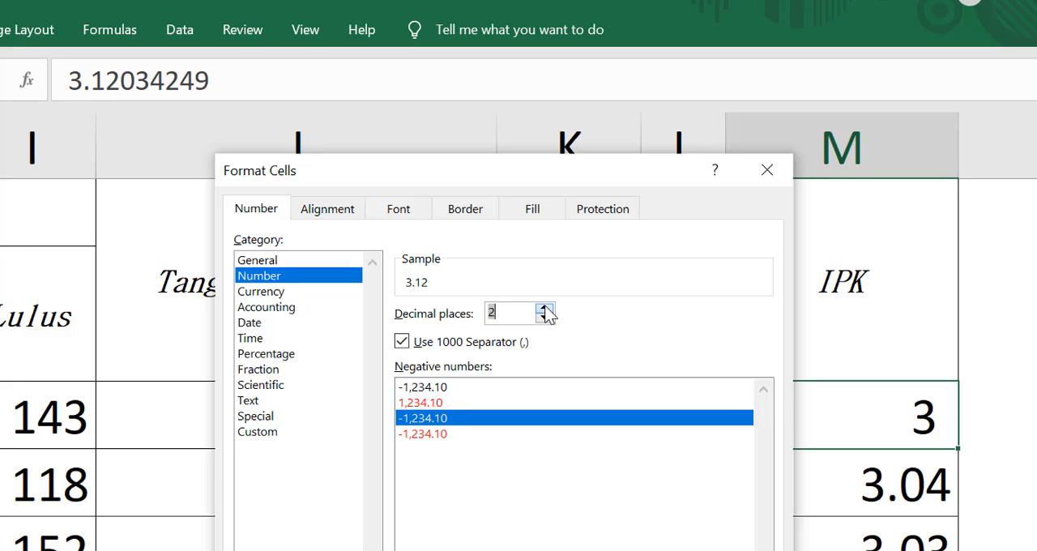
left_click(545, 309)
left_click(544, 308)
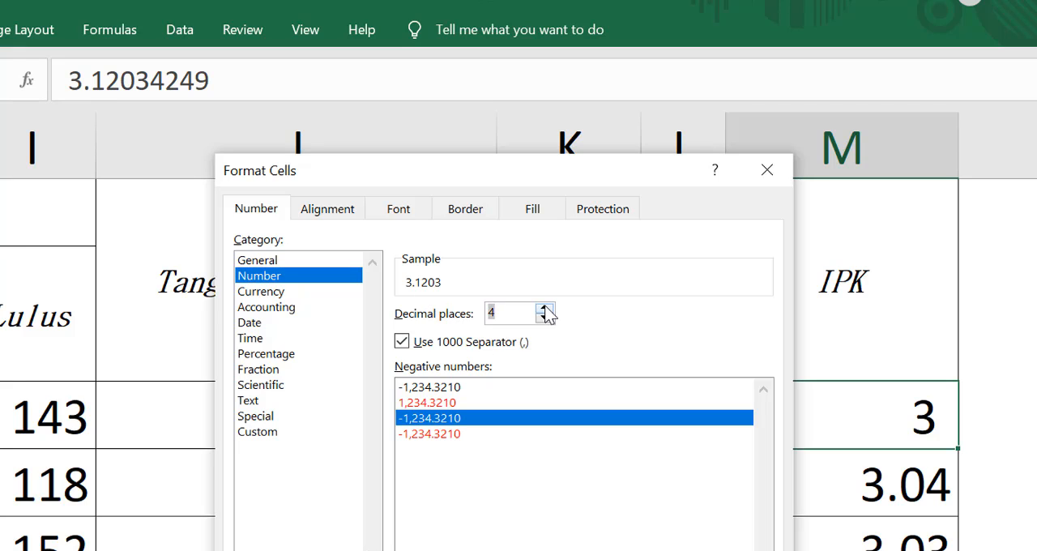
left_click(544, 317)
left_click(544, 318)
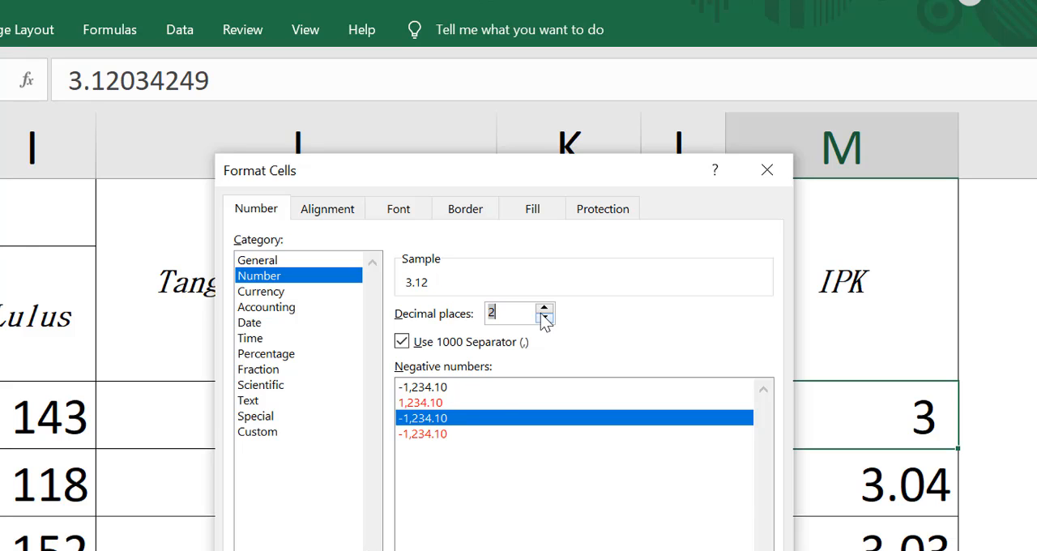
left_click(673, 550)
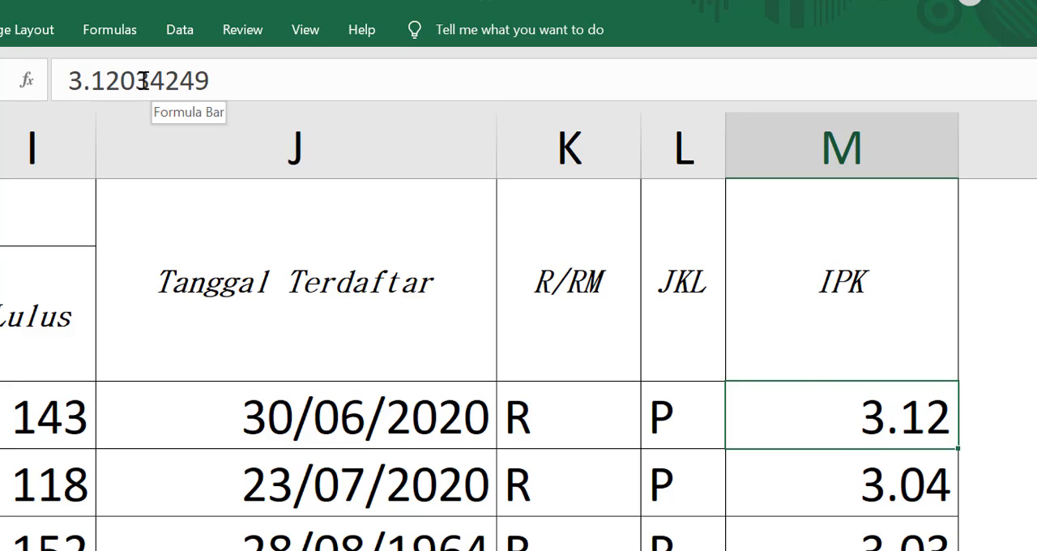
Step: Replace the third decimal digit of the IPK value in M4 with 5, making it 3.12534249
left_click_drag(119, 79, 139, 84)
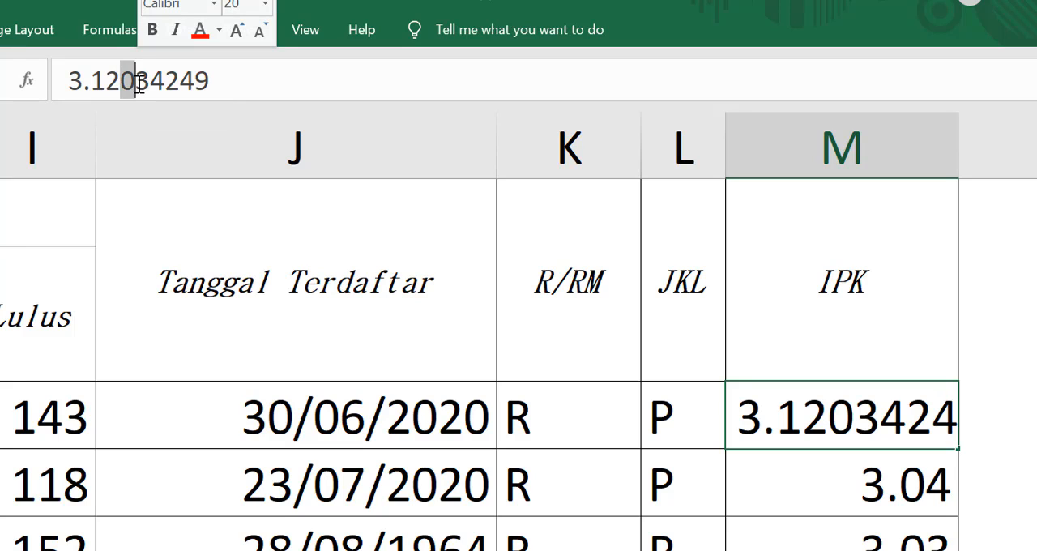
type("5")
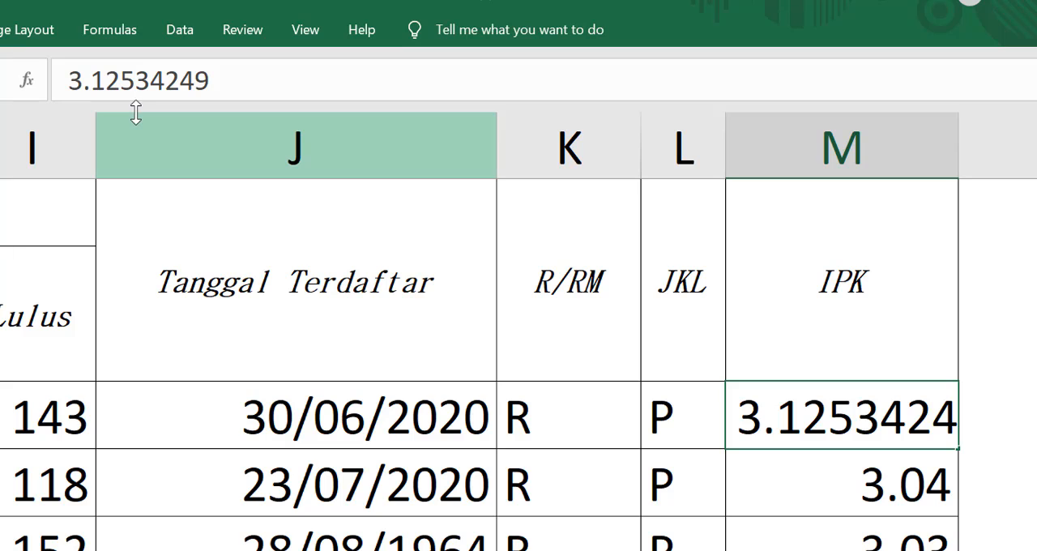
key("Return")
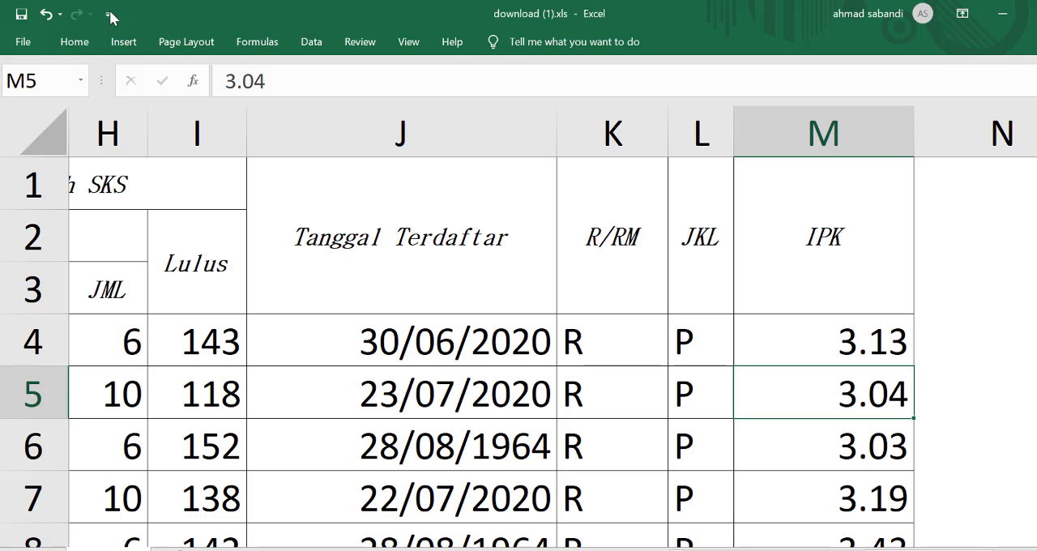
Step: Set the ribbon to stay displayed with both its tabs and commands
left_click(75, 41)
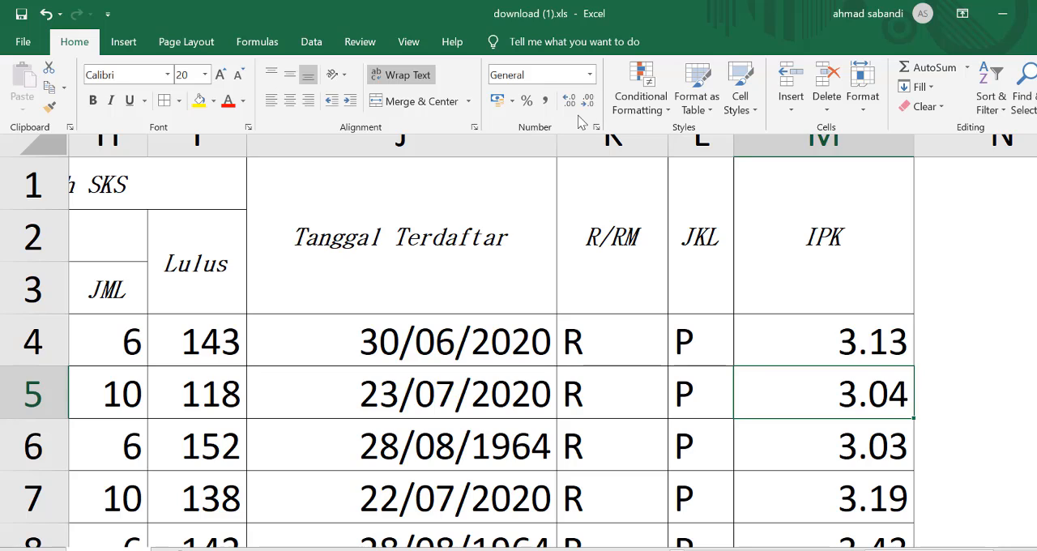
left_click(873, 353)
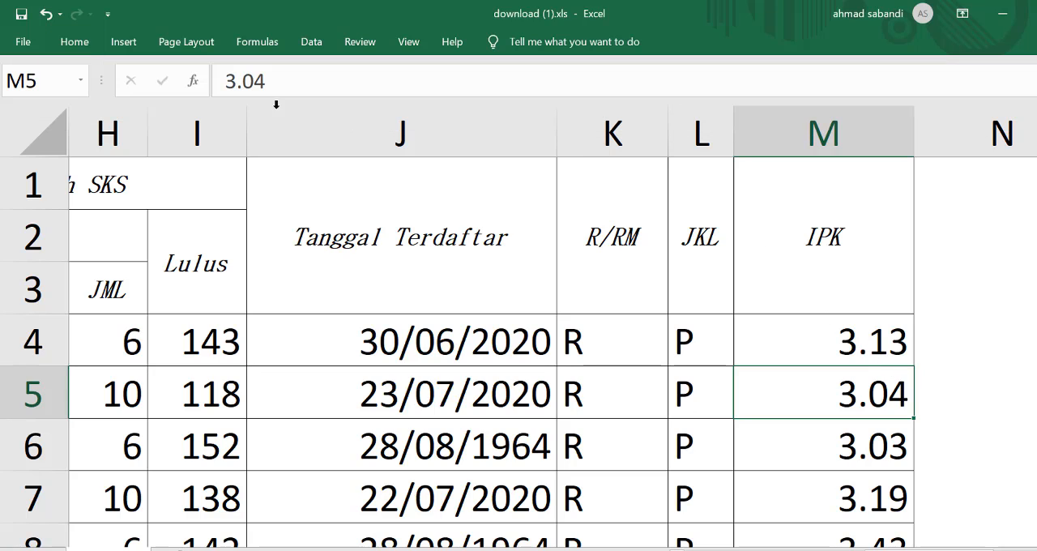
left_click(962, 16)
left_click(965, 168)
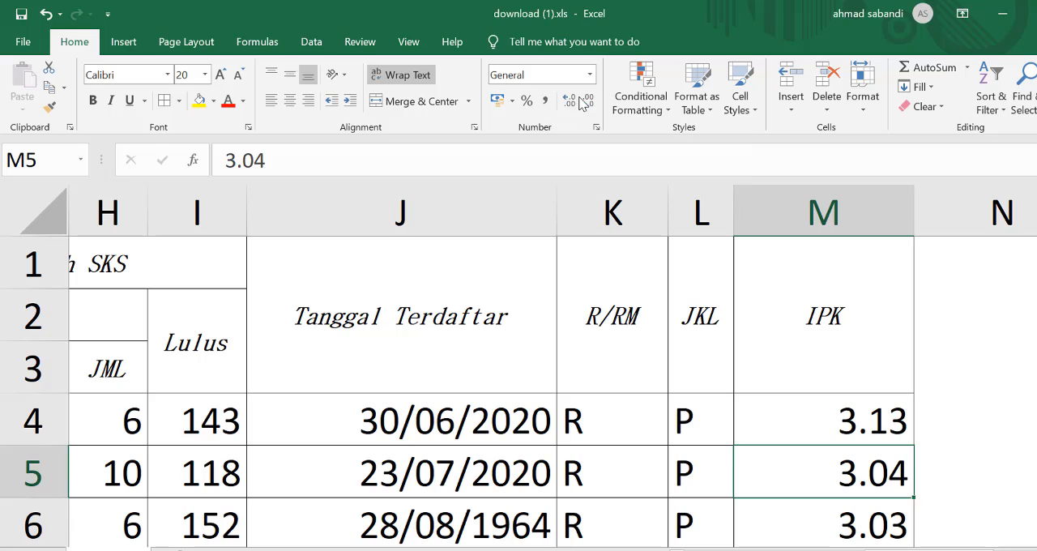
Step: Increase the decimals of the IPK value in M5 to four and reduce them back to two
left_click(572, 105)
left_click(572, 106)
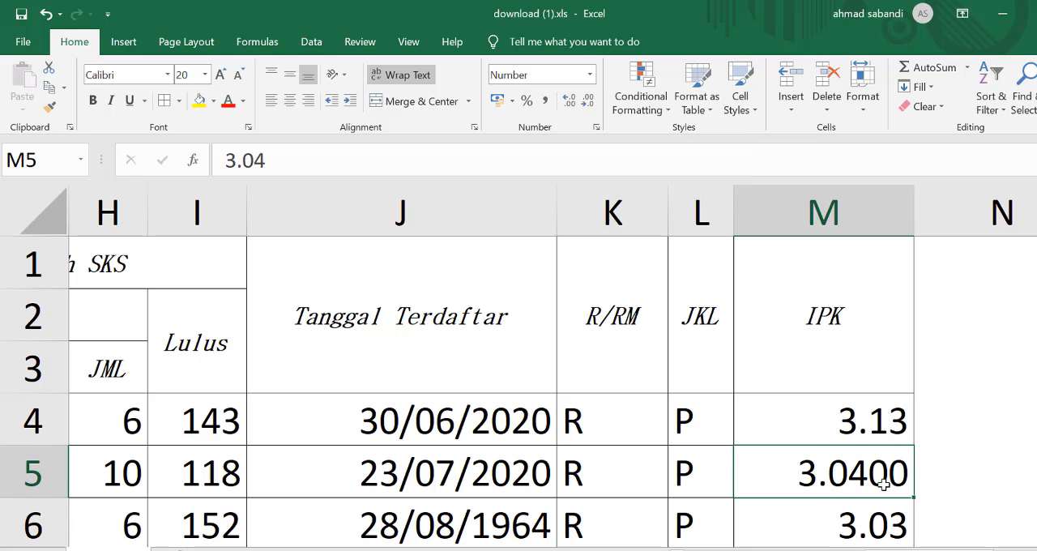
left_click(589, 104)
left_click(589, 104)
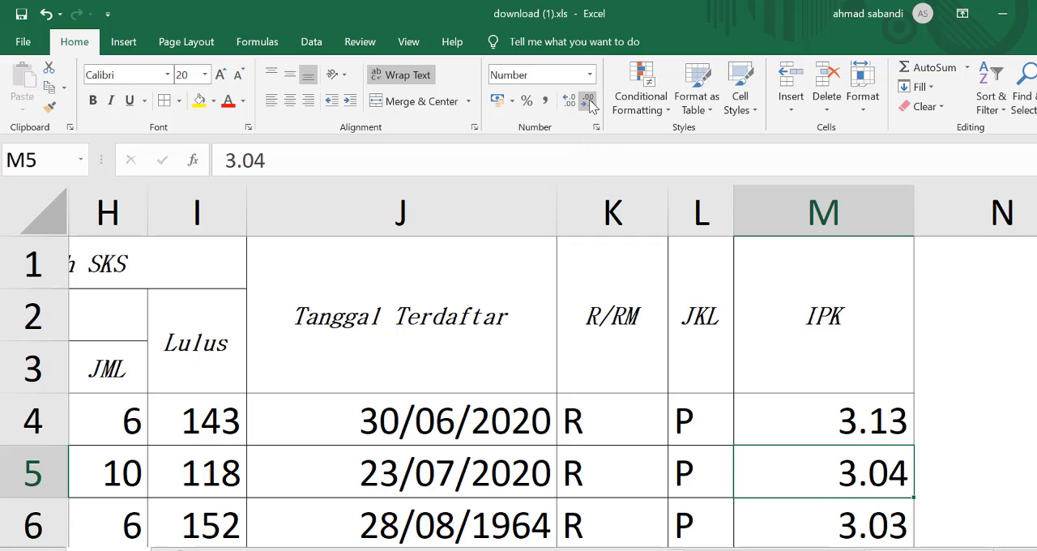
Step: Expand the IPK value in M4 to six decimals and reduce it back to two
left_click(869, 413)
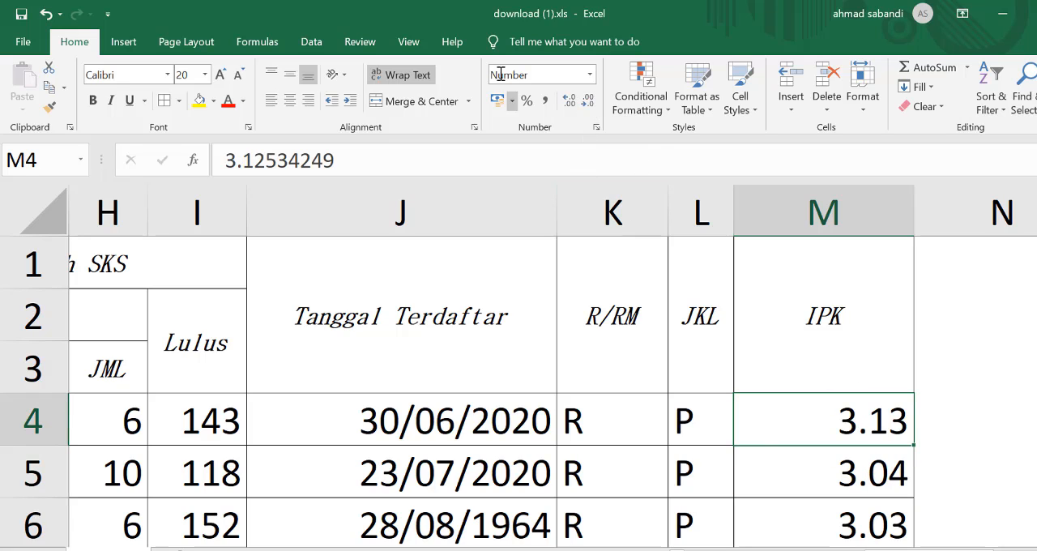
left_click(569, 104)
left_click(569, 104)
left_click(569, 104)
left_click(569, 103)
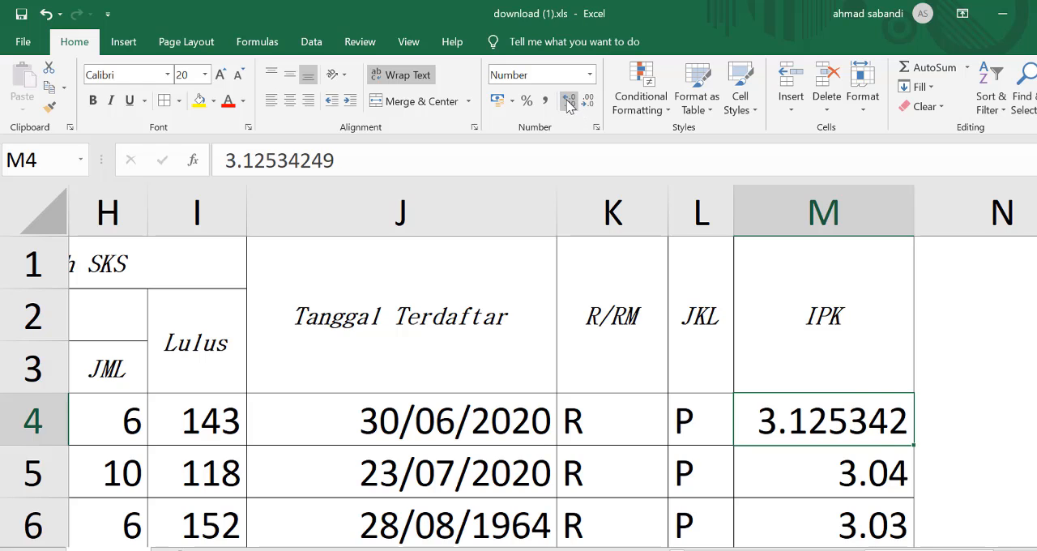
left_click(589, 103)
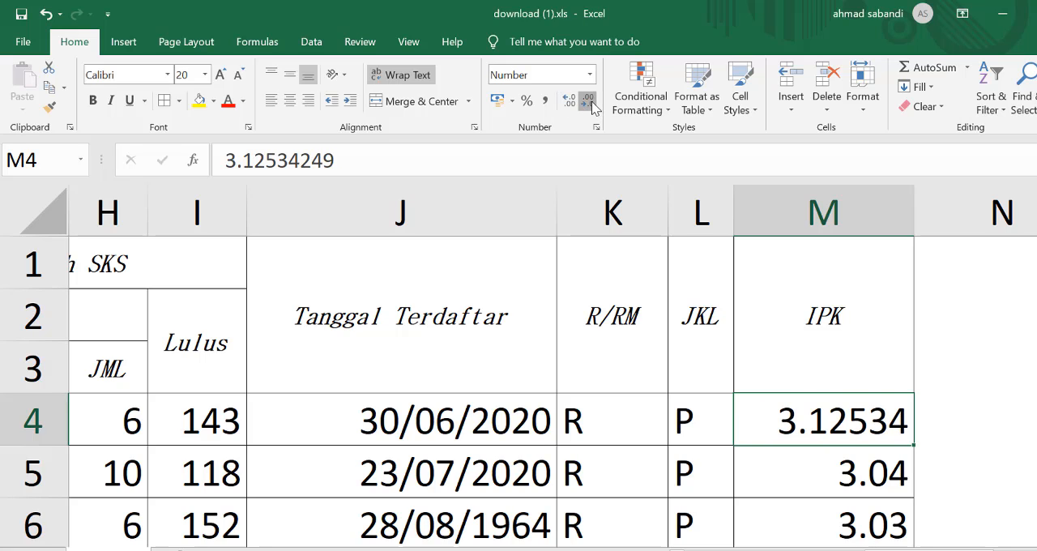
left_click(589, 103)
left_click(589, 104)
left_click(589, 104)
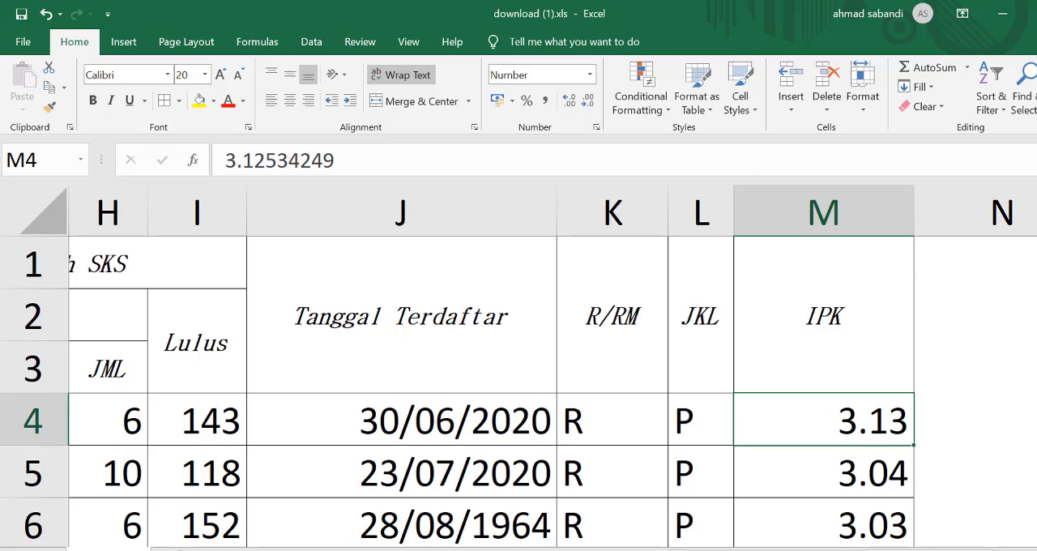
Step: Check the lesson outline in the Word document Mengenal Microsoft Excell (1).docx and return to the download (1).xls workbook in Excel
key("alt+Tab")
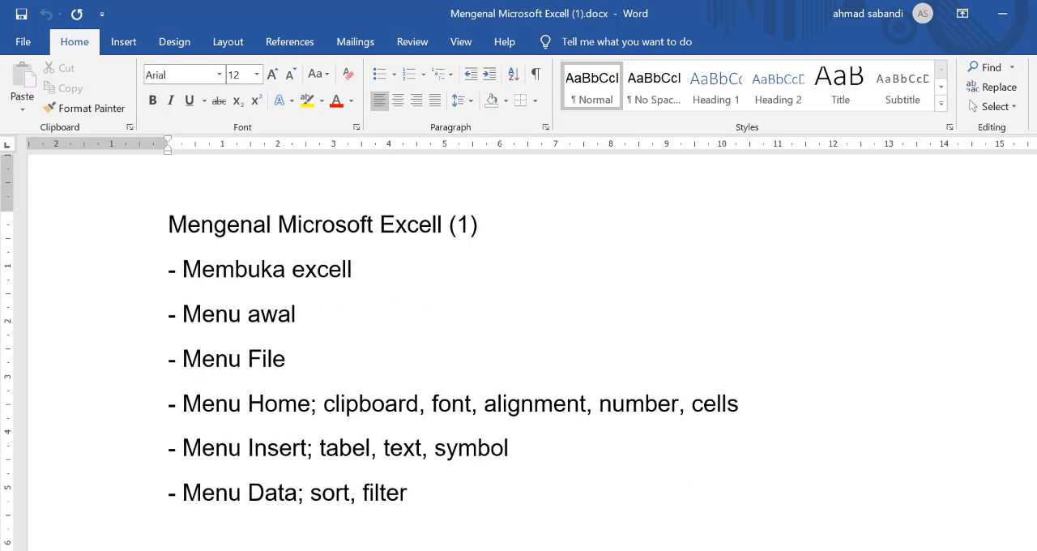
mouse_move(746, 550)
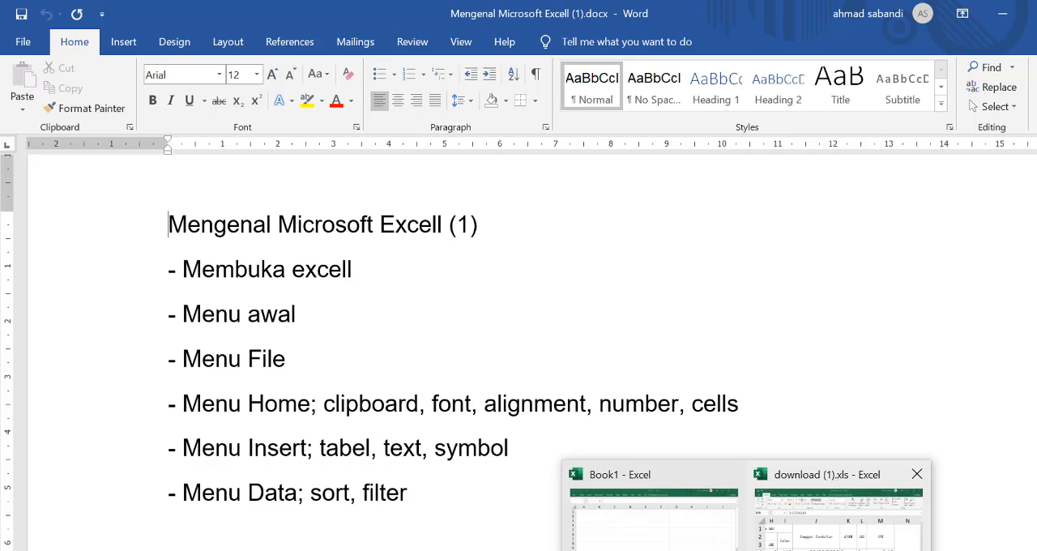
left_click(798, 514)
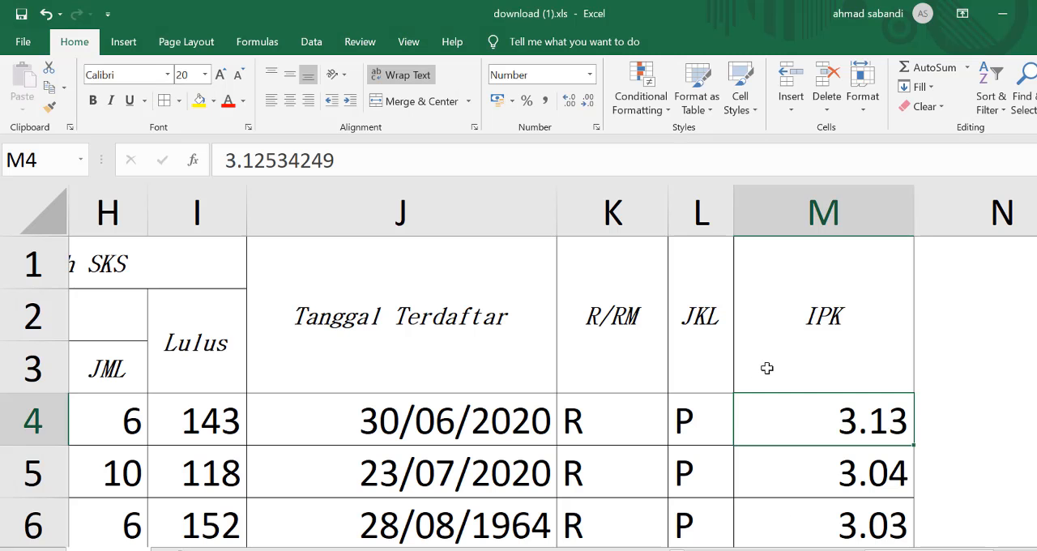
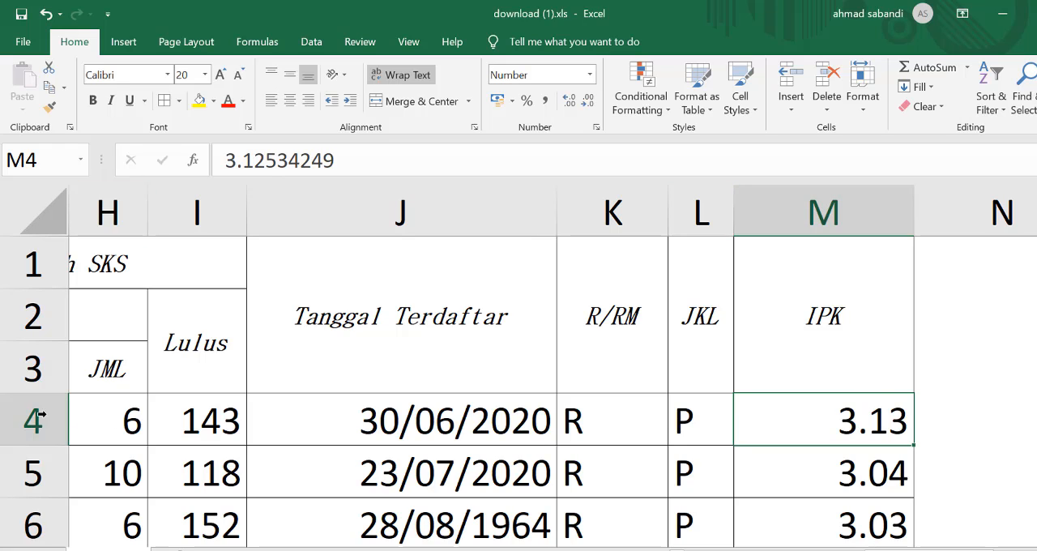
Step: Preview the available cell styles on the TM header cell without applying one
left_click(695, 421)
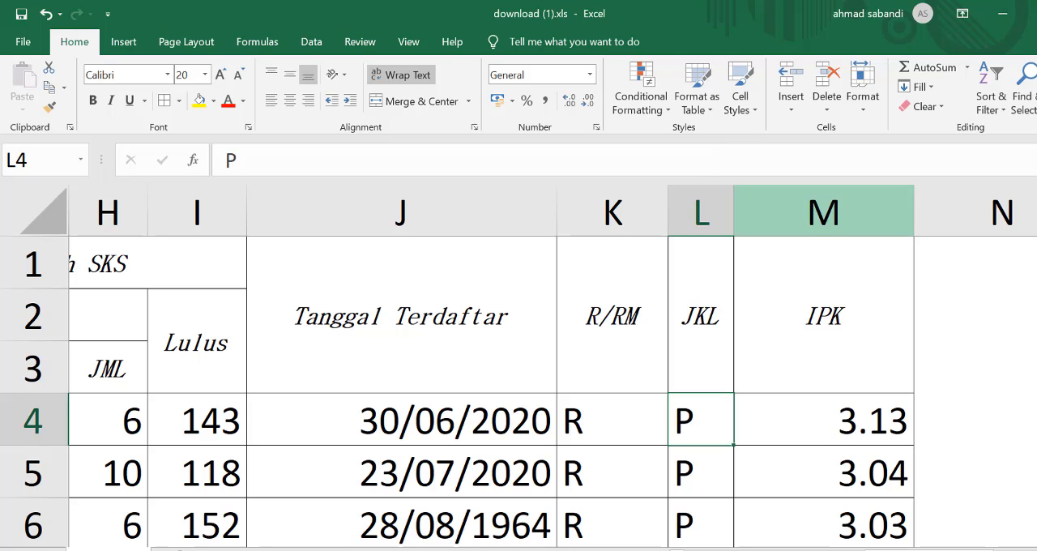
left_click_drag(929, 550, 324, 550)
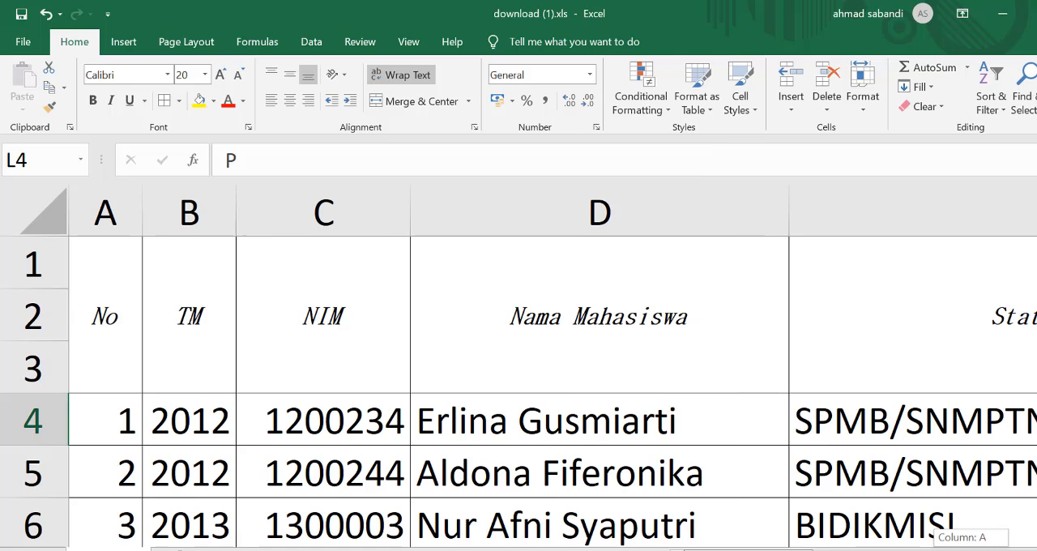
left_click(185, 429)
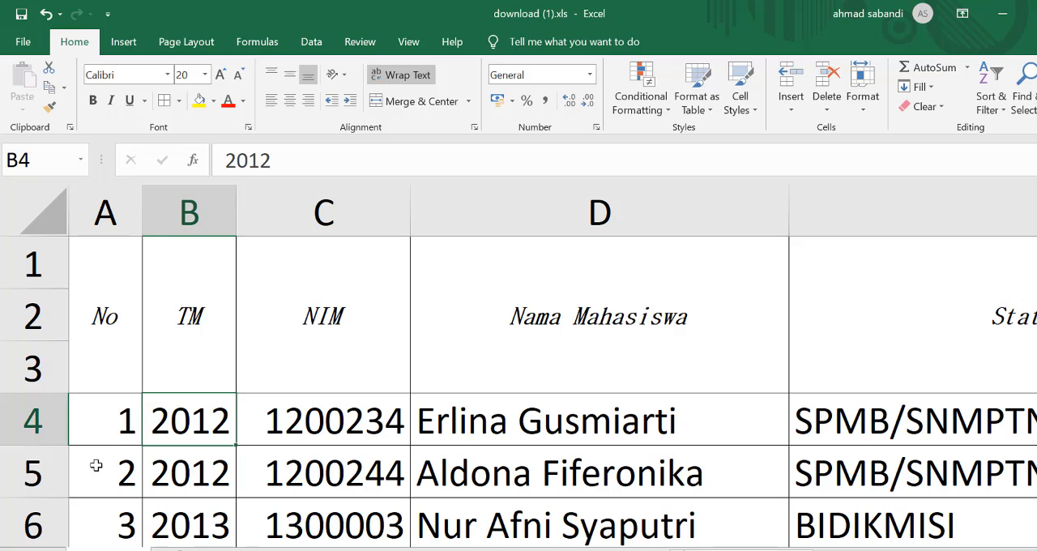
left_click(205, 311)
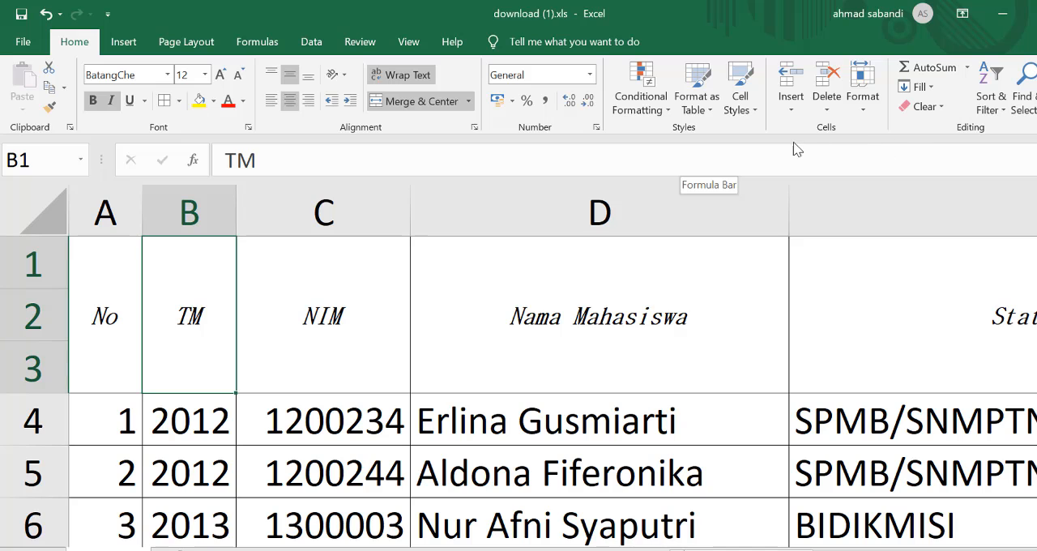
left_click(755, 113)
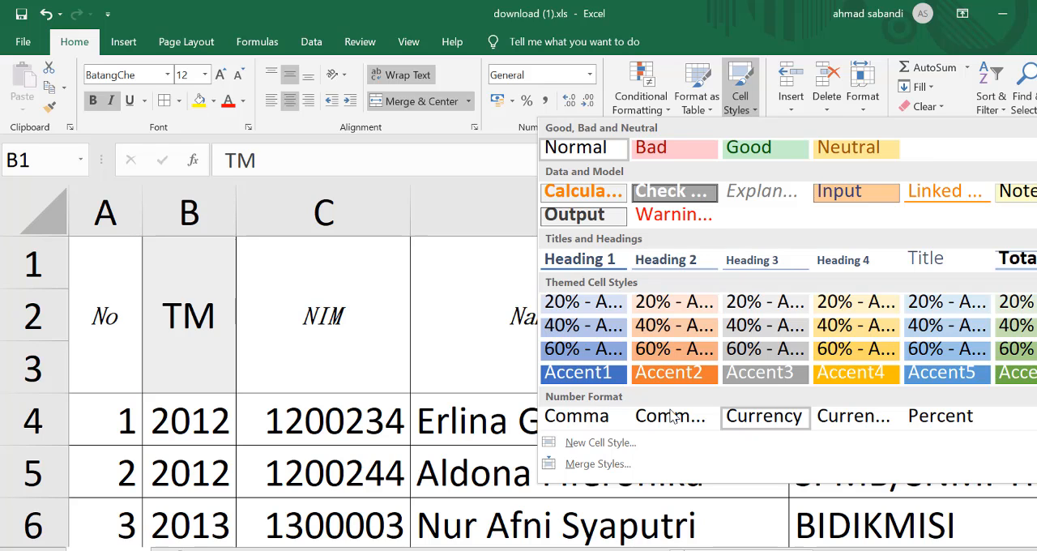
left_click(290, 343)
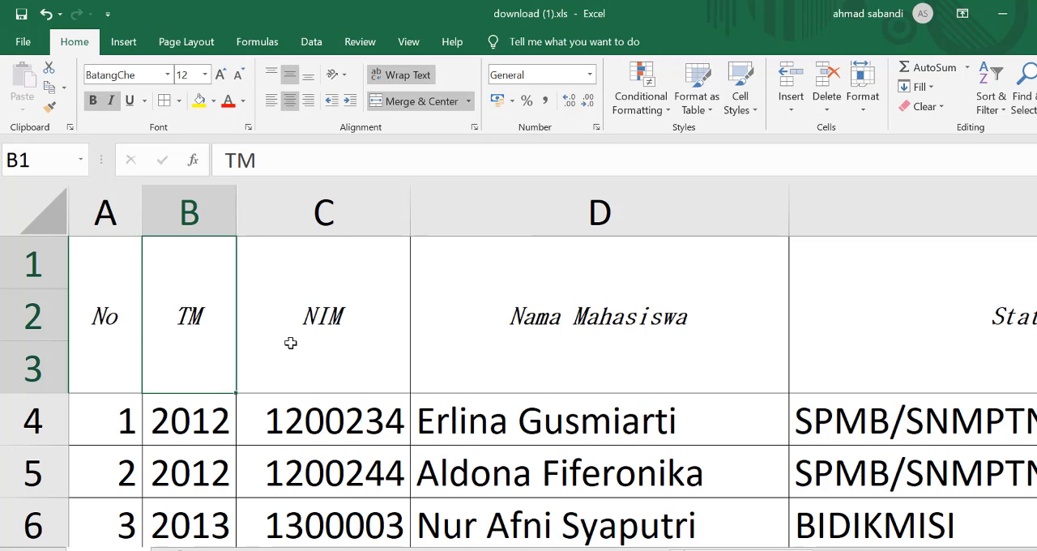
Step: Apply the 40% - Accent1 cell style to the student table's whole header, A1:M3
left_click_drag(103, 286, 777, 294)
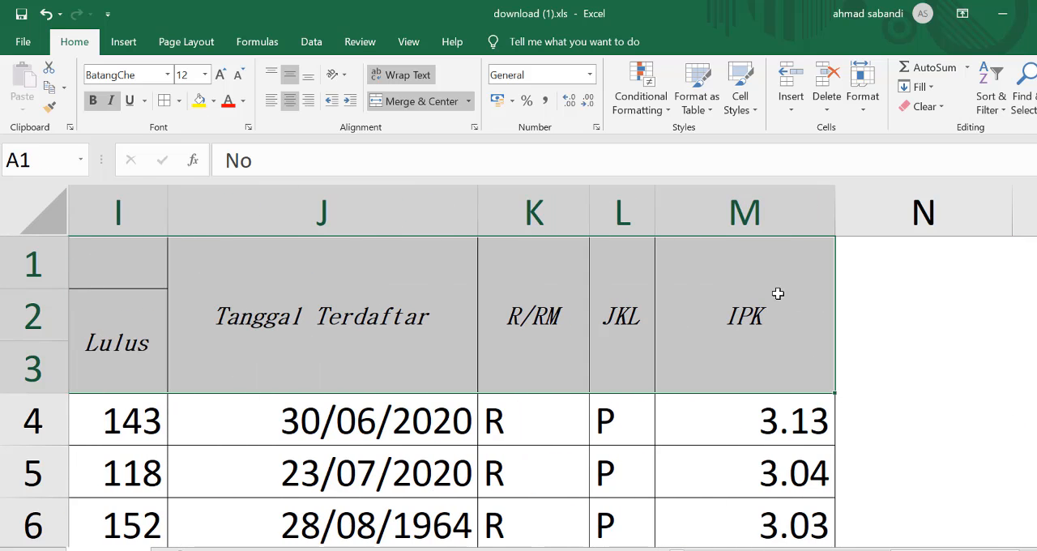
left_click(756, 114)
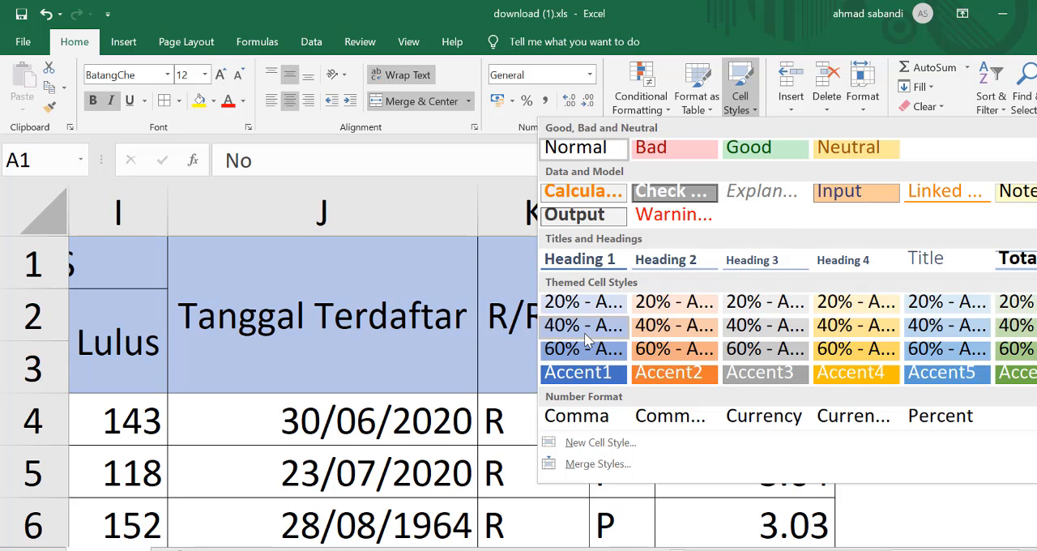
left_click(584, 332)
scroll(588, 338, "left", 5)
left_click(387, 438)
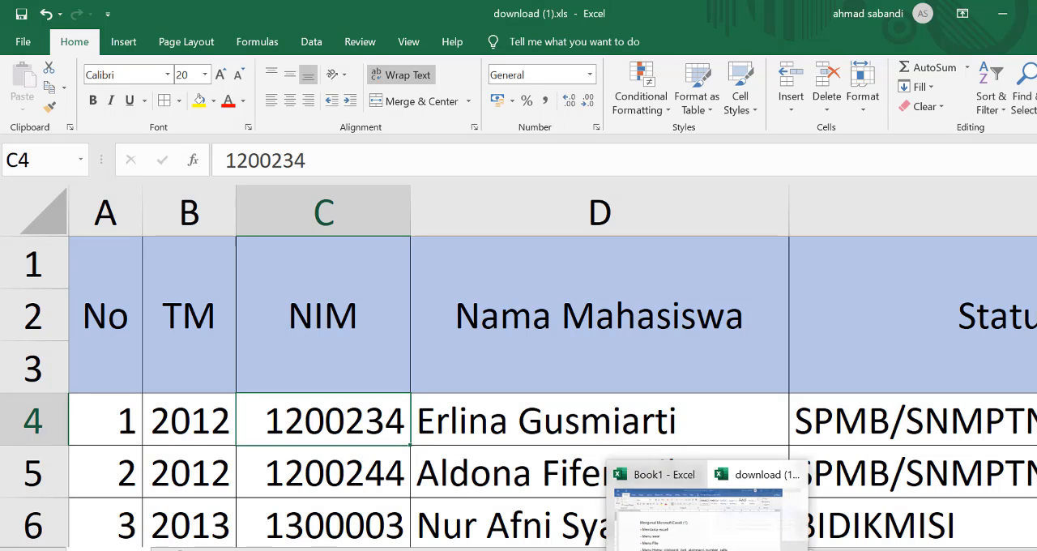
Step: Check the lesson outline in the Word document Mengenal Microsoft Excell (1).docx, and return to Excel's Insert commands
left_click(703, 550)
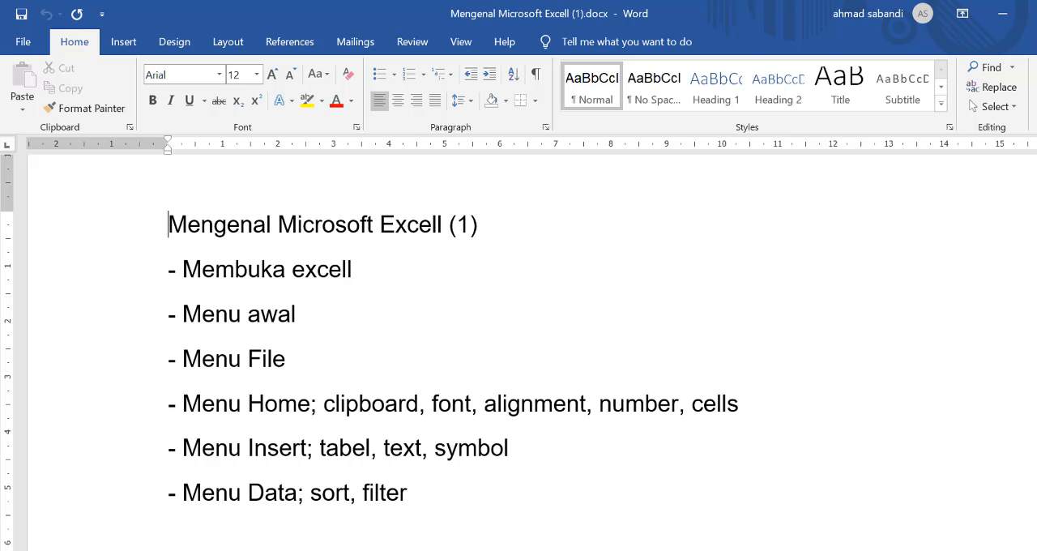
key("alt+Tab")
left_click(125, 44)
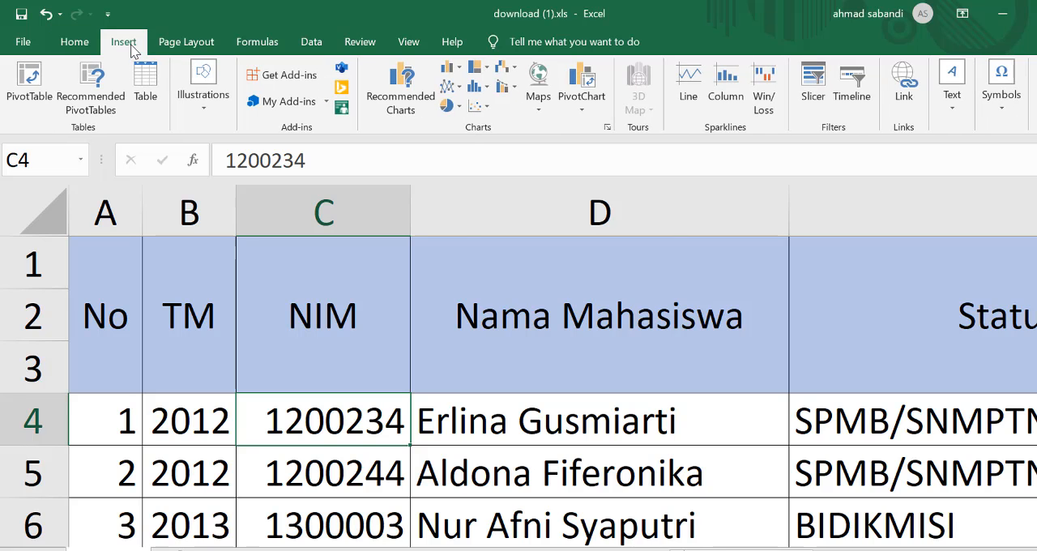
scroll(324, 239, "down", 2)
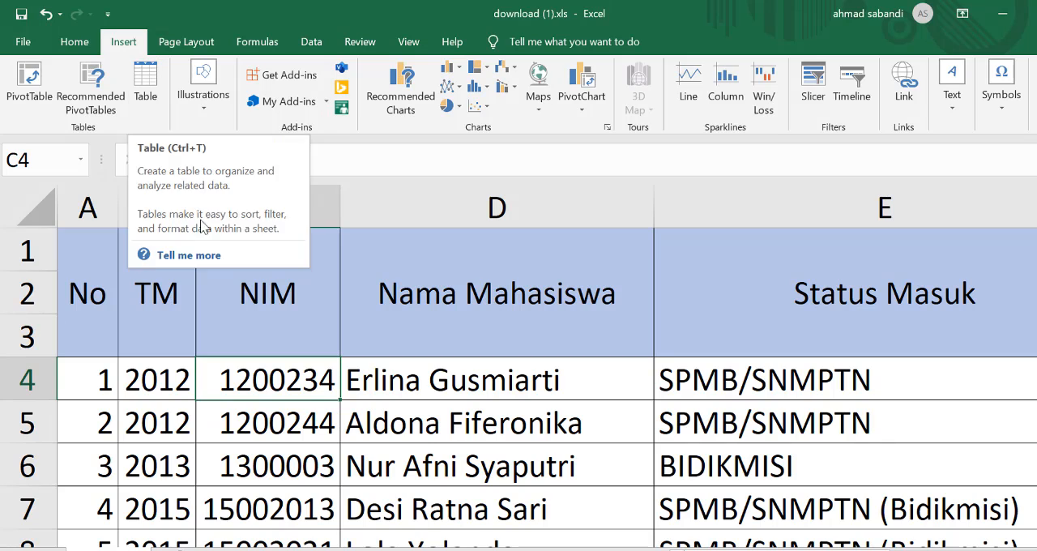
left_click(146, 322)
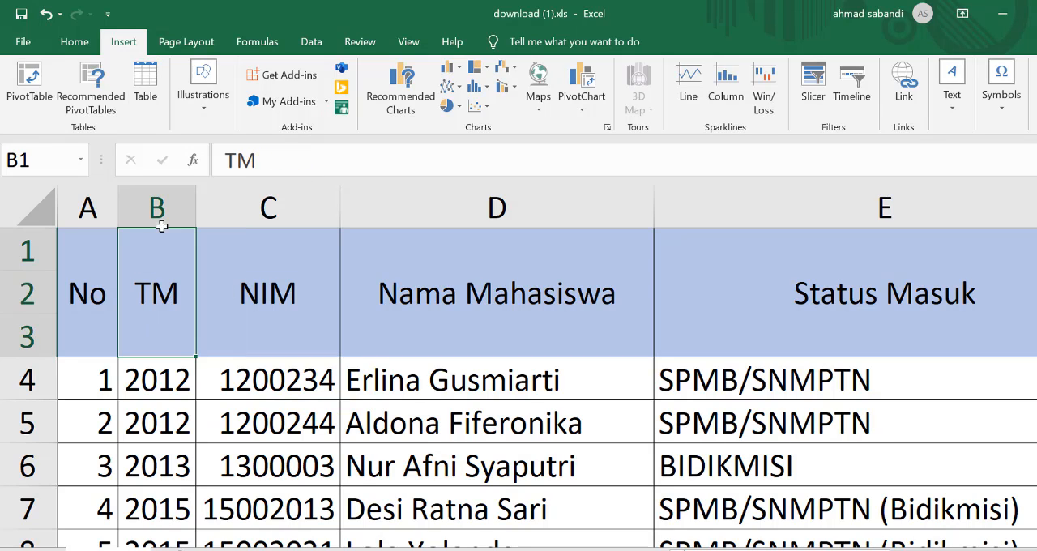
left_click(104, 388)
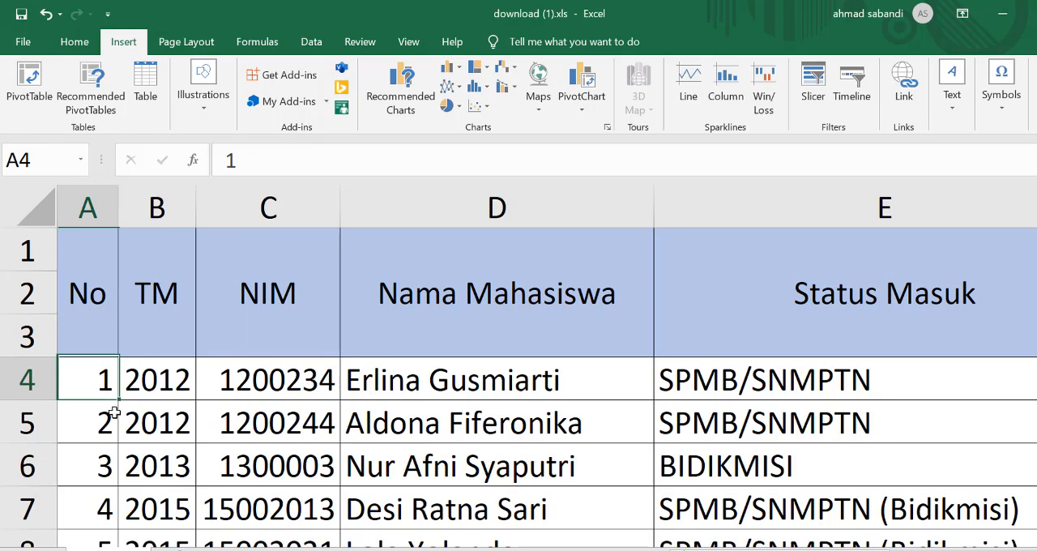
left_click(152, 104)
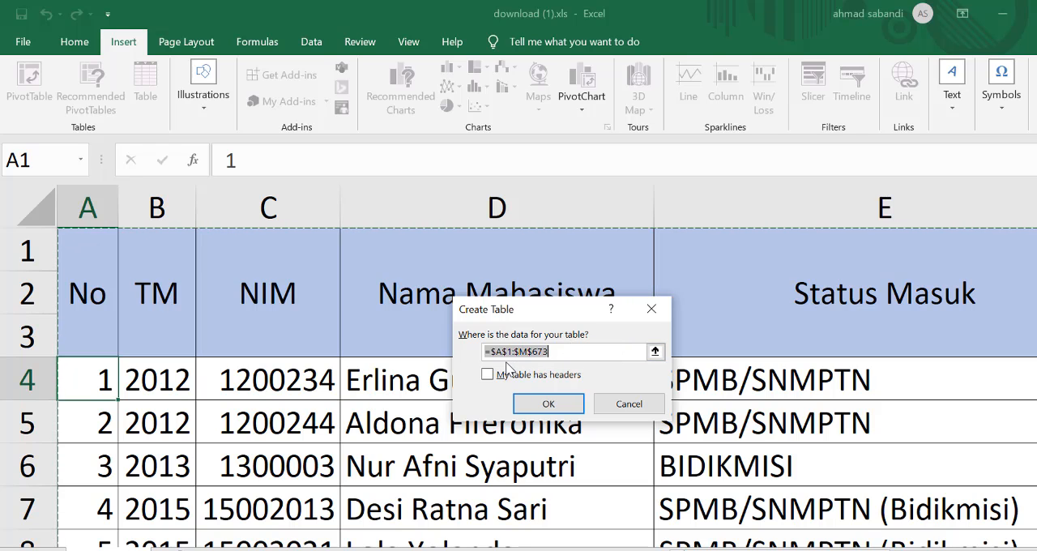
left_click(629, 405)
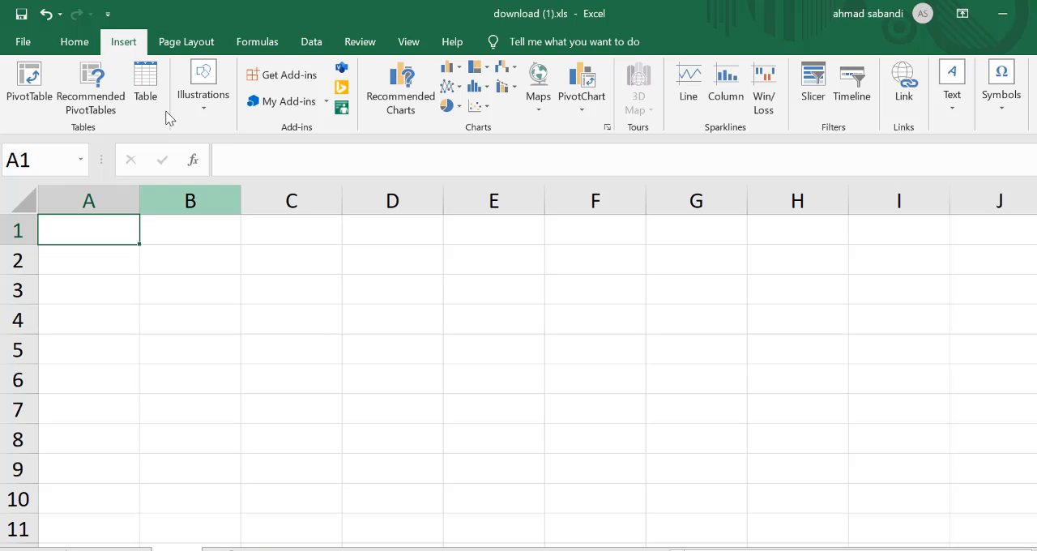
Step: Insert a table over the range A1:D10 of the blank sheet, leaving the headers option off
left_click(144, 94)
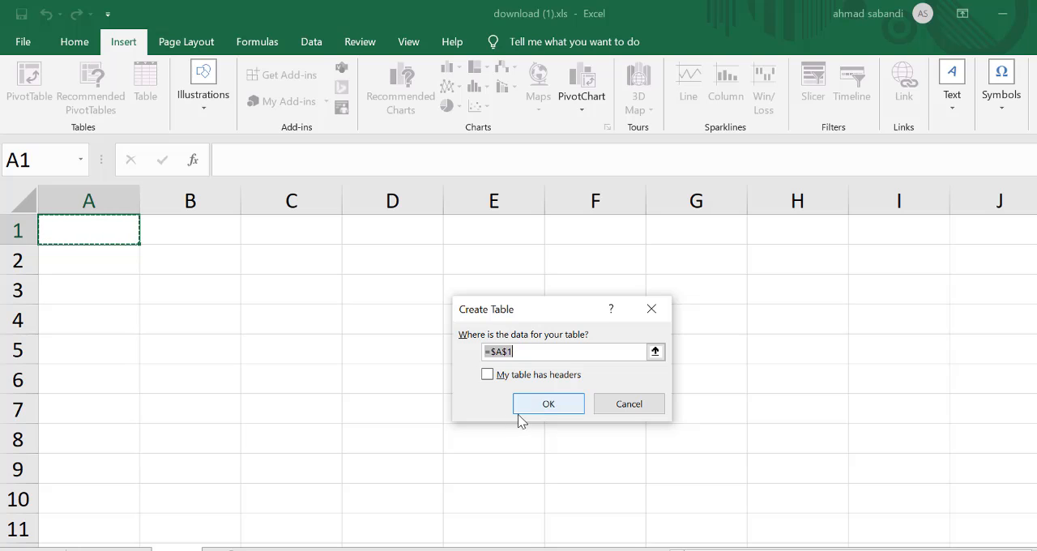
left_click(629, 405)
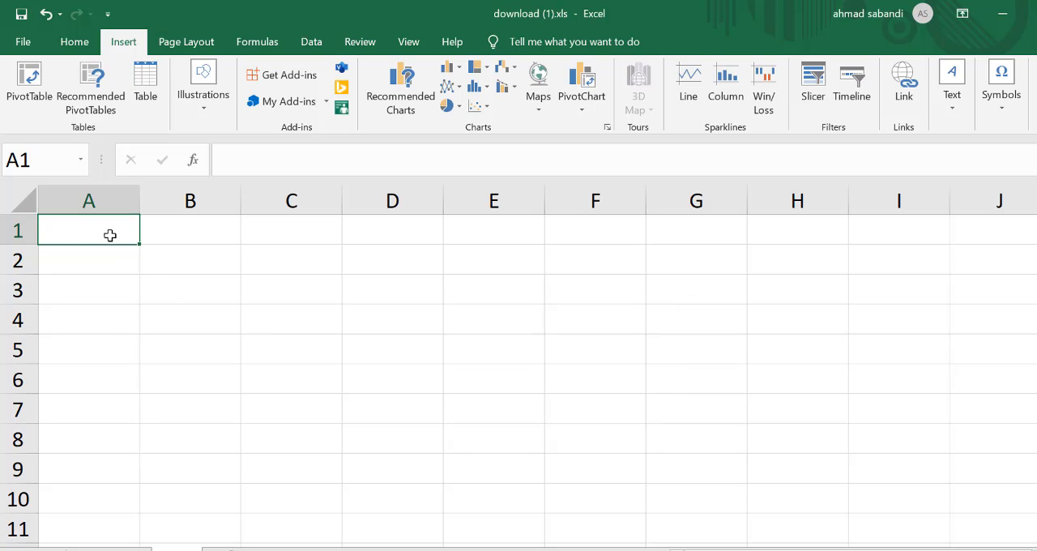
left_click_drag(109, 234, 385, 491)
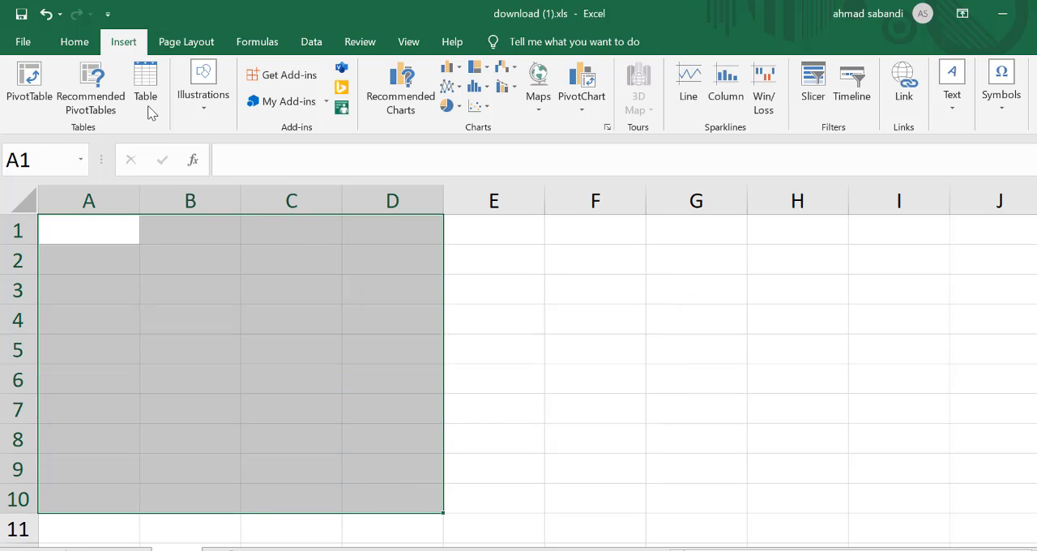
left_click(146, 77)
left_click(548, 403)
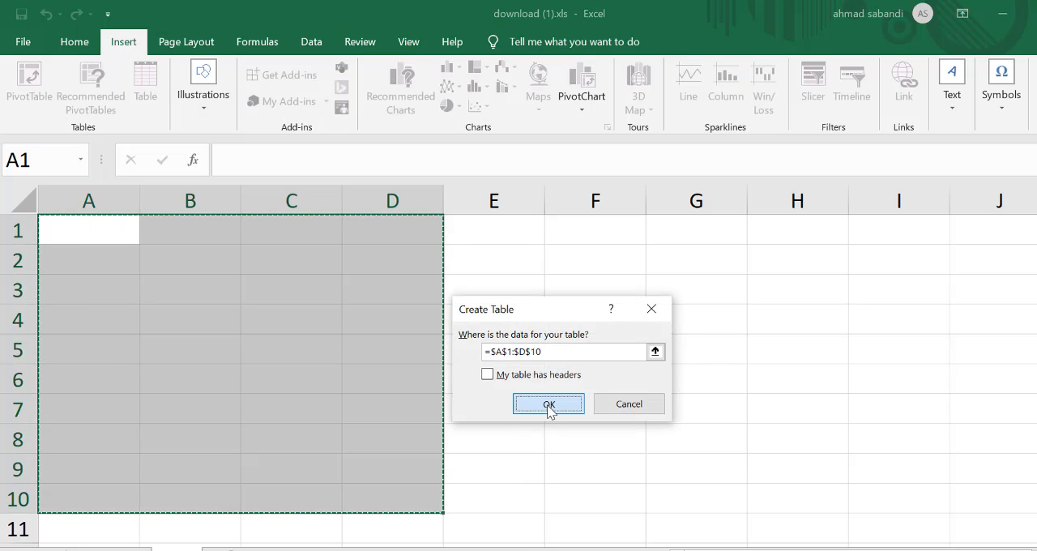
left_click(283, 372)
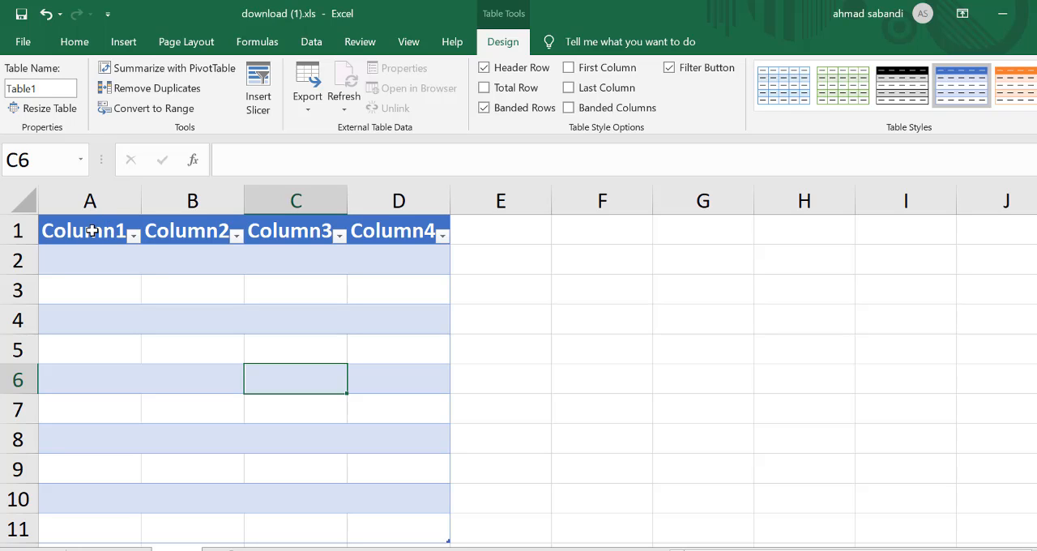
Step: Remove the filter buttons from the header row of the new four-column table
left_click(119, 44)
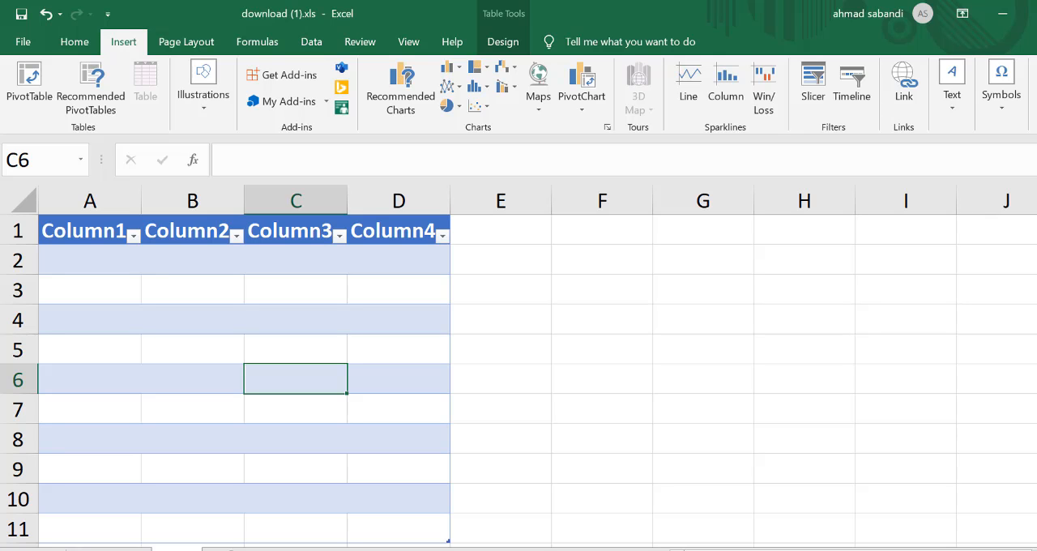
key("alt+Tab")
left_click(312, 41)
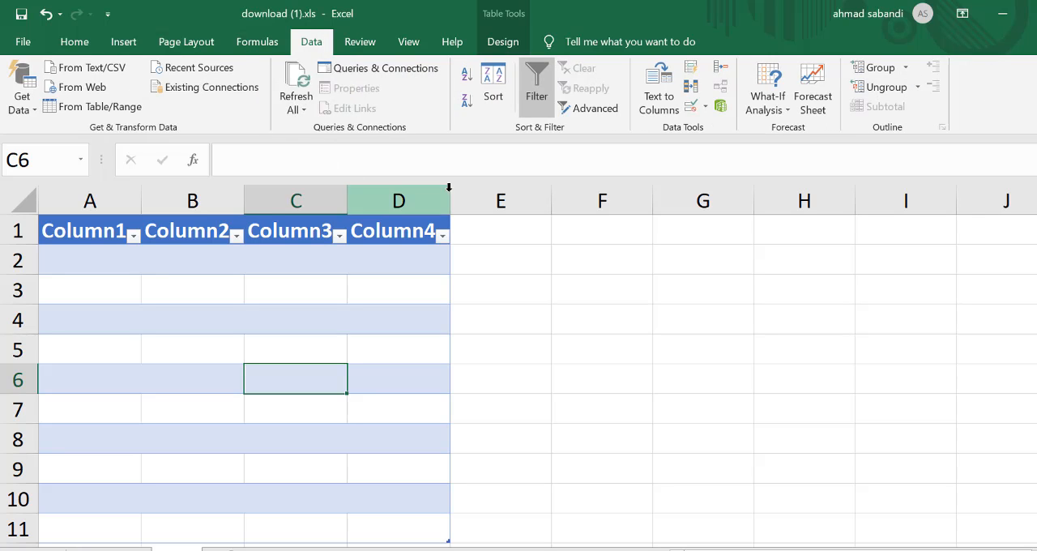
left_click(536, 85)
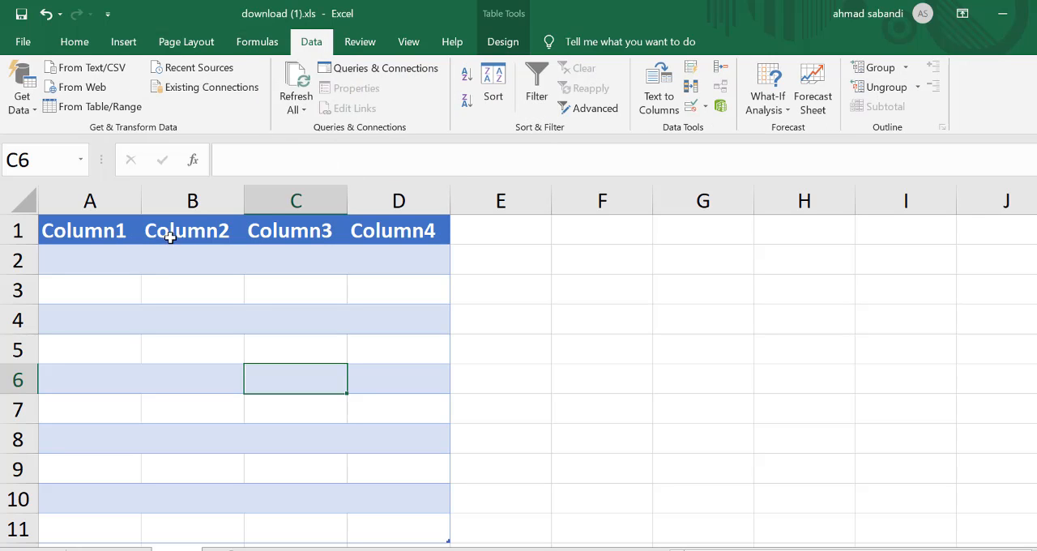
Step: Return to the student table sheet and turn on filtering for its header row from cell A1
left_click(747, 550)
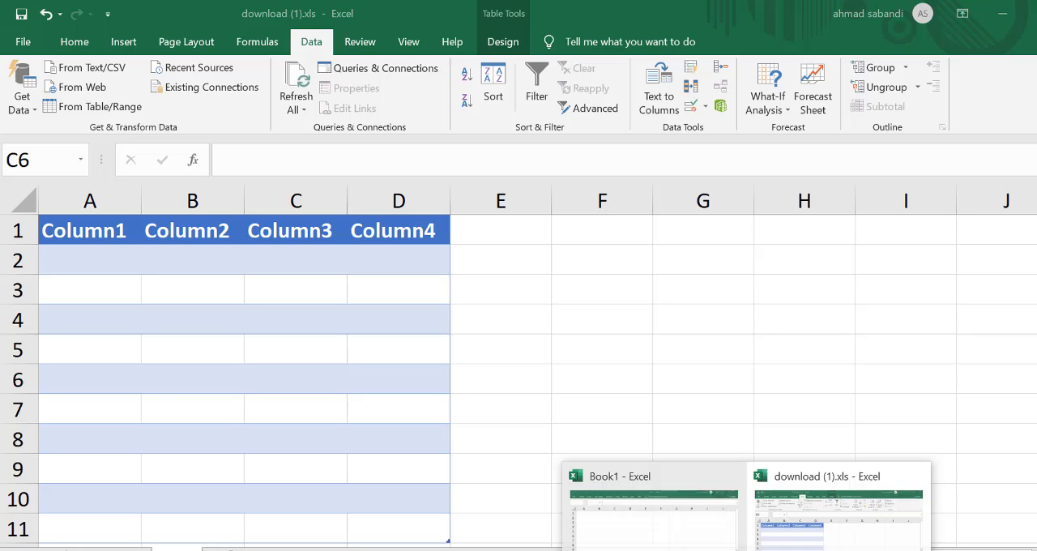
left_click(796, 523)
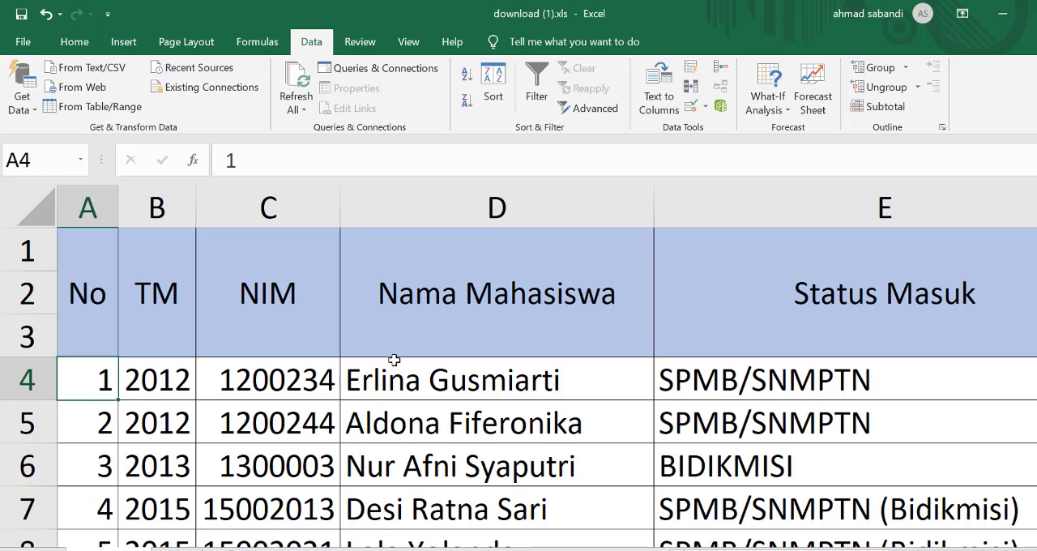
left_click(95, 282)
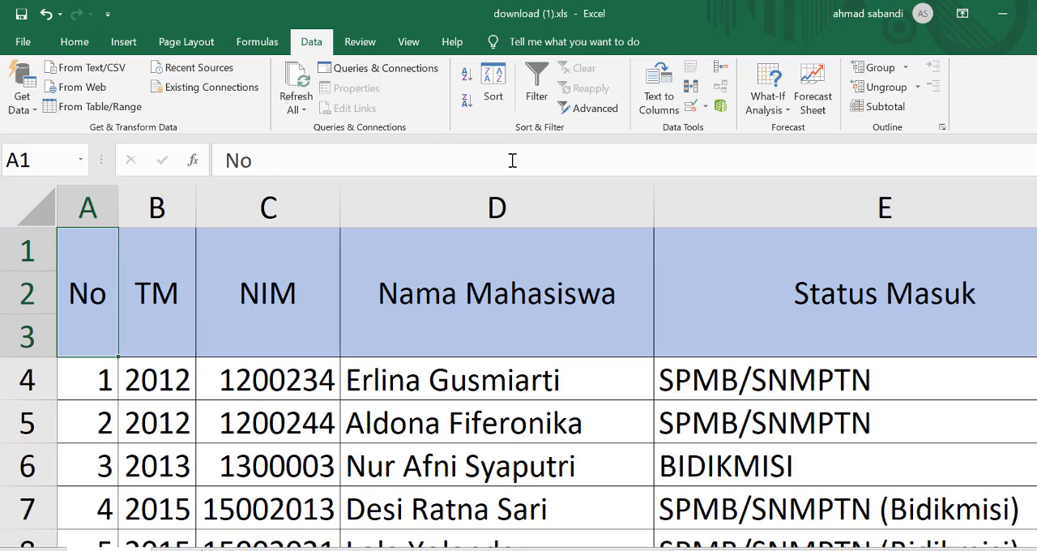
left_click(541, 95)
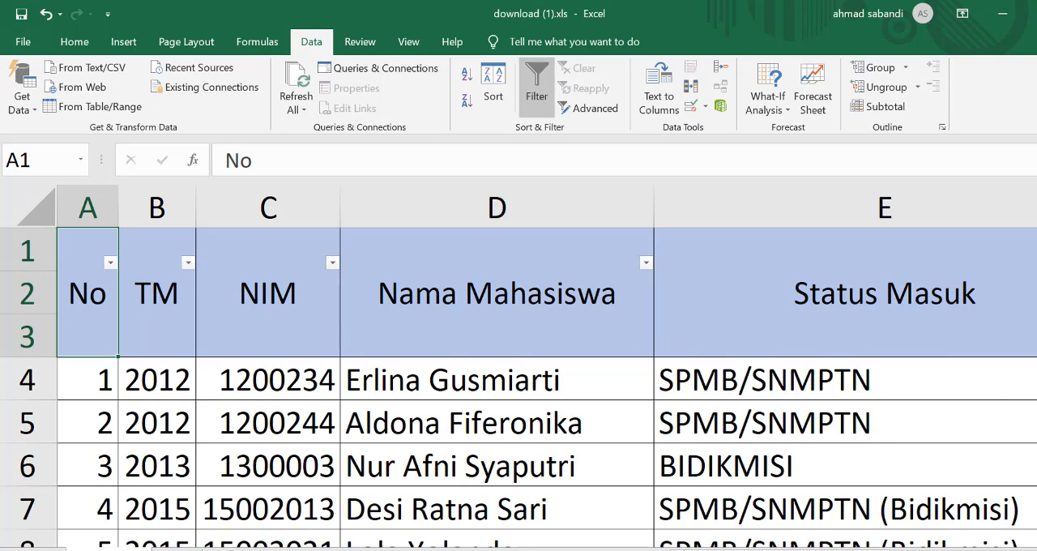
Step: Filter the Status Masuk column to only the Jalur Prestasi entries
scroll(537, 366, "right", 3)
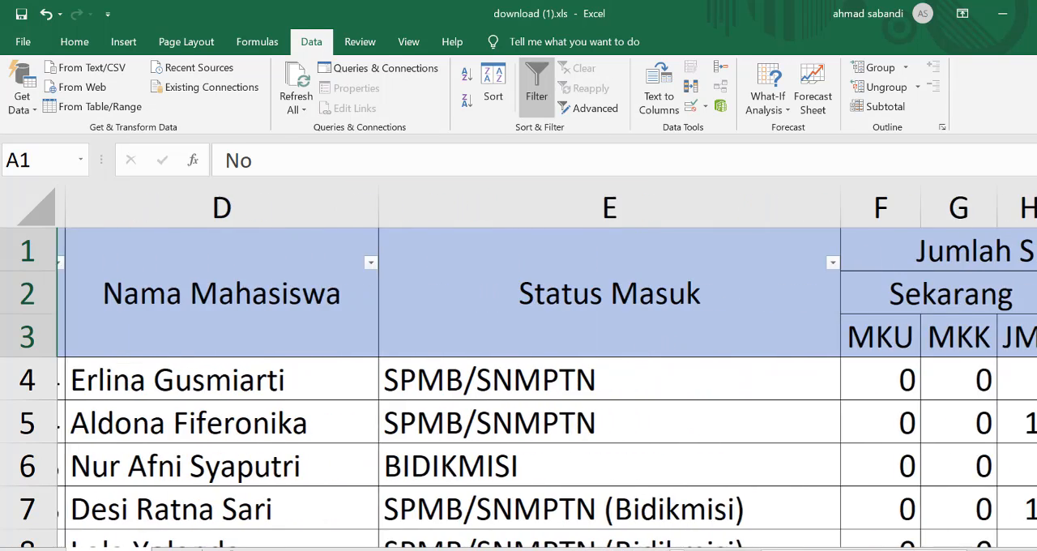
left_click(826, 263)
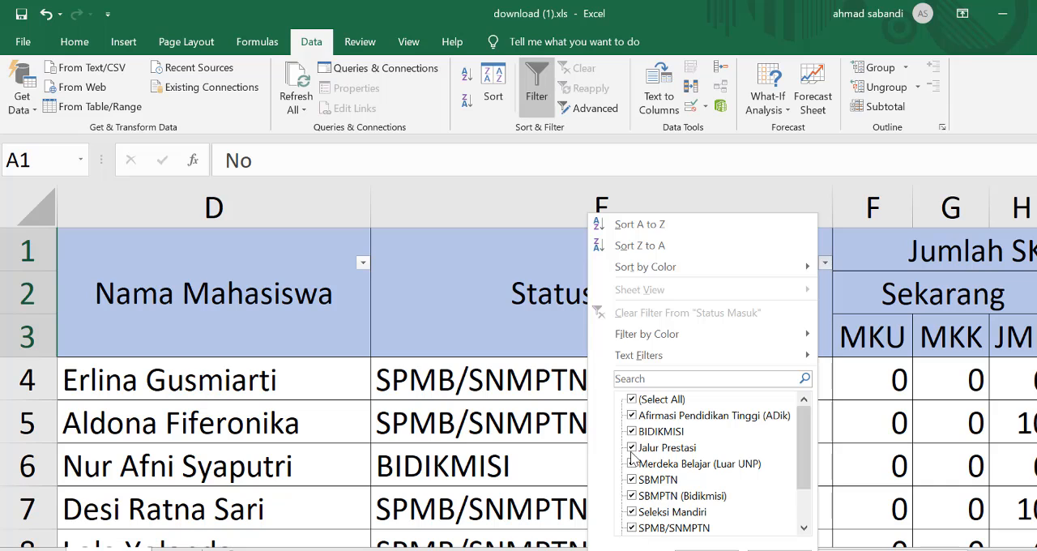
left_click(632, 399)
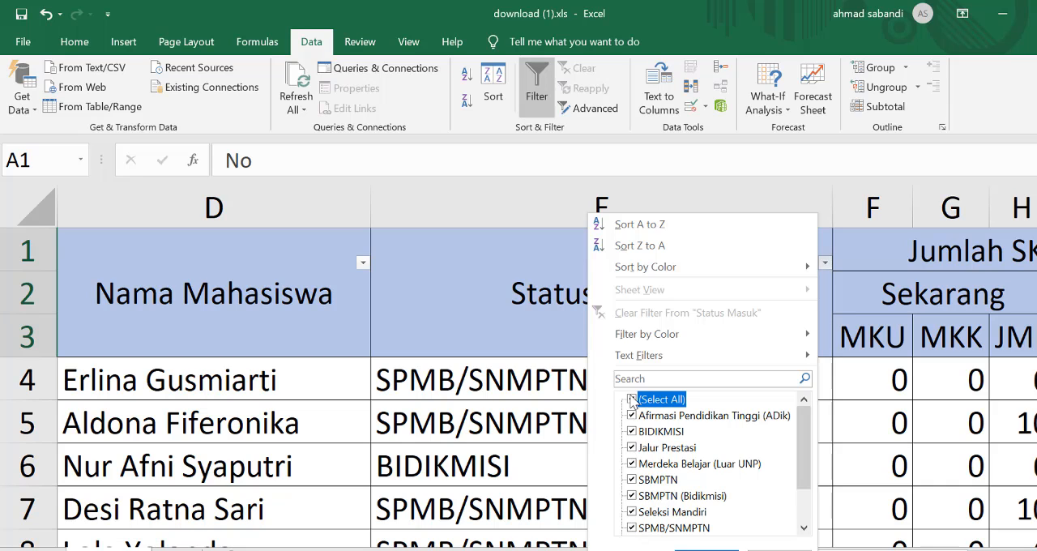
left_click(631, 447)
left_click(706, 549)
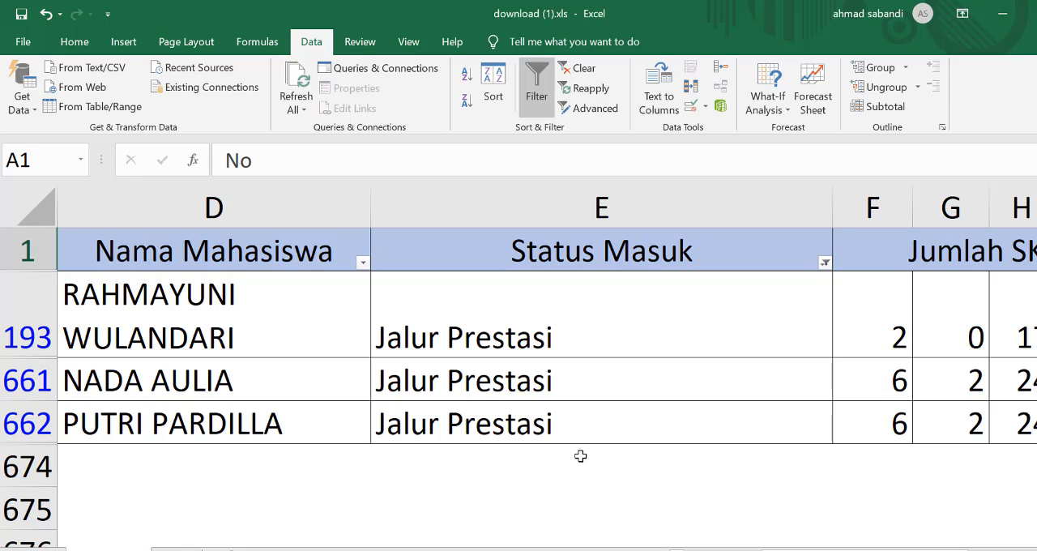
Step: Reset the Status Masuk column filter by selecting all of its entries
left_click_drag(863, 550, 786, 550)
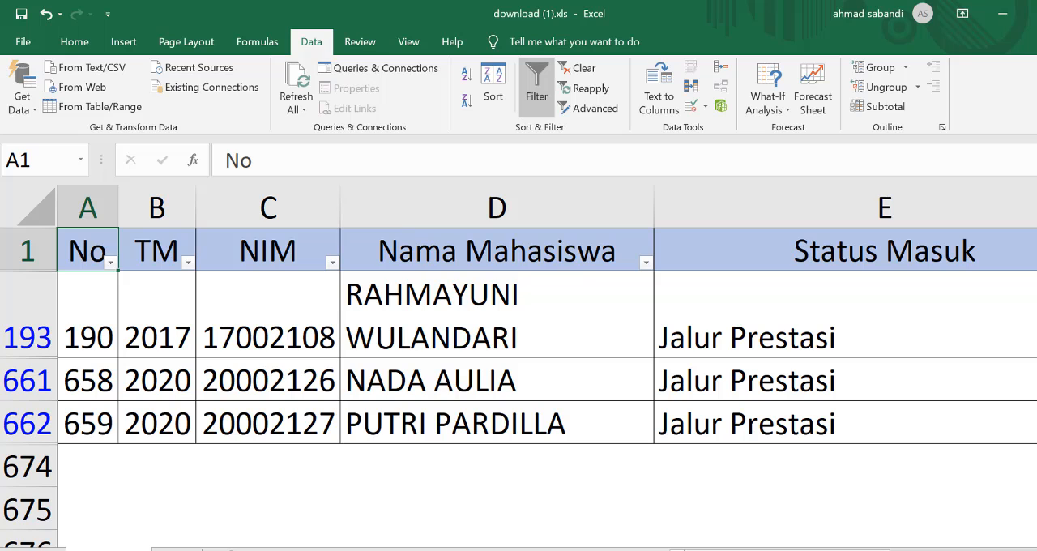
mouse_move(787, 550)
left_mouse_down()
mouse_move(969, 550)
mouse_move(787, 550)
left_mouse_up()
left_click_drag(787, 550, 839, 550)
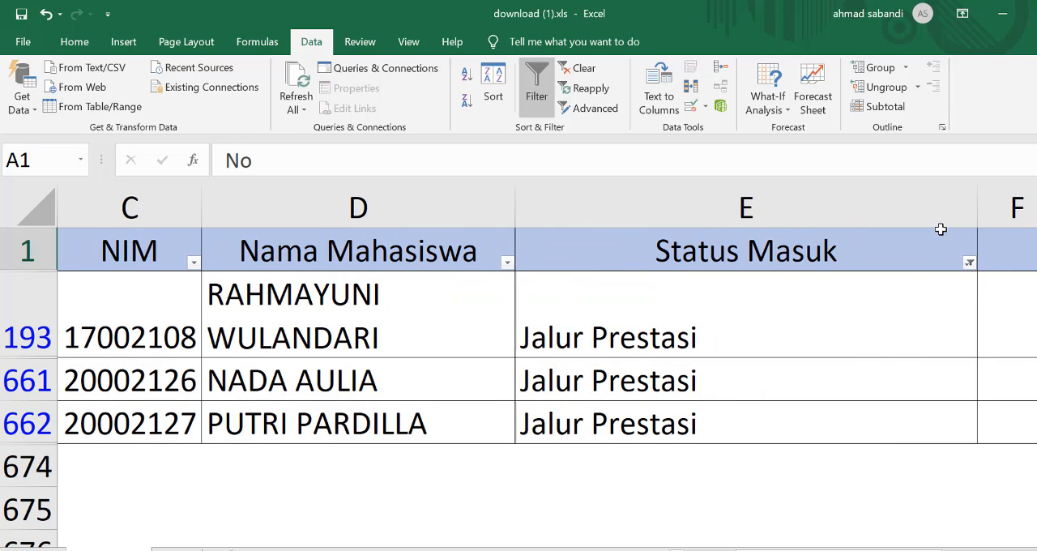
left_click(970, 265)
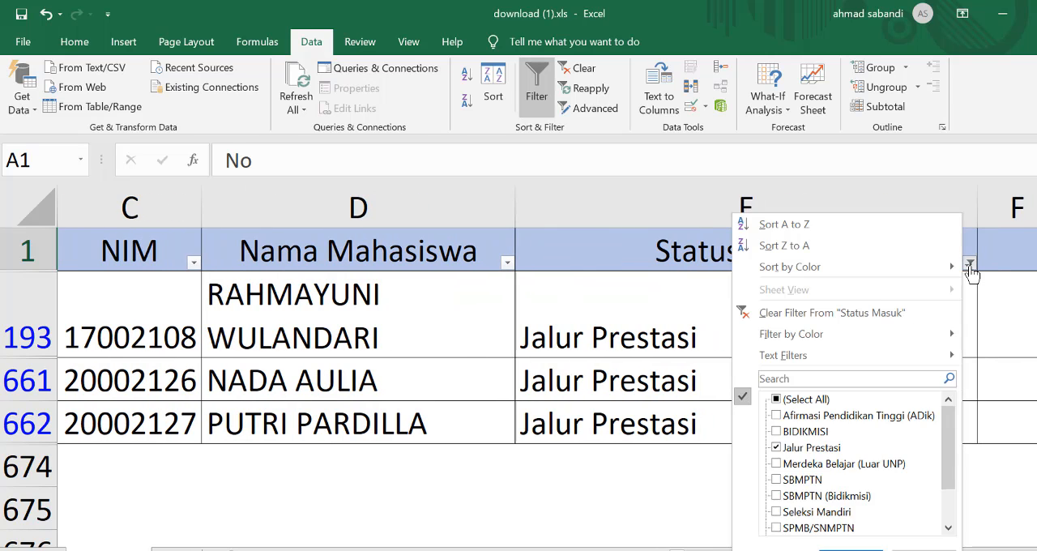
left_click(968, 263)
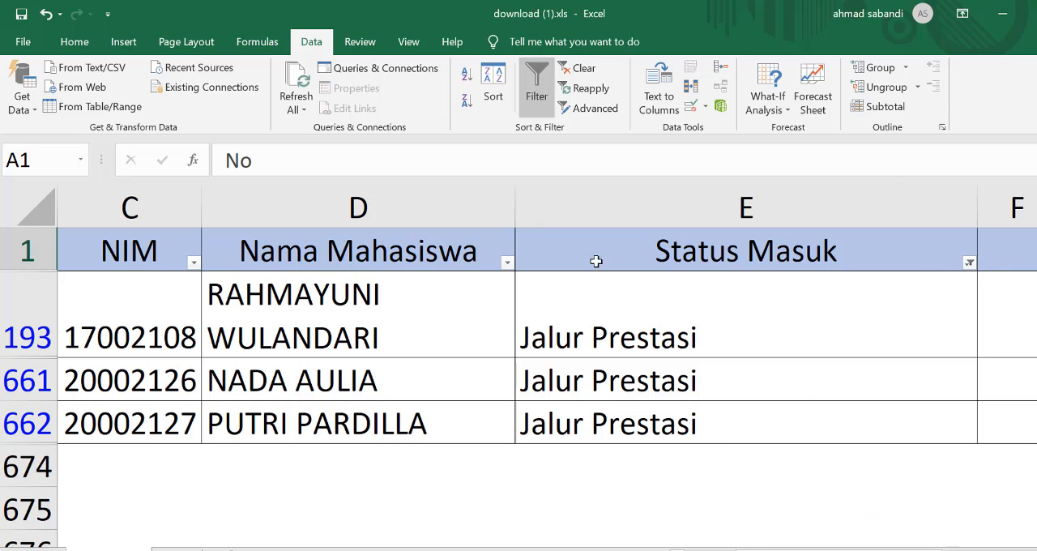
left_click(970, 264)
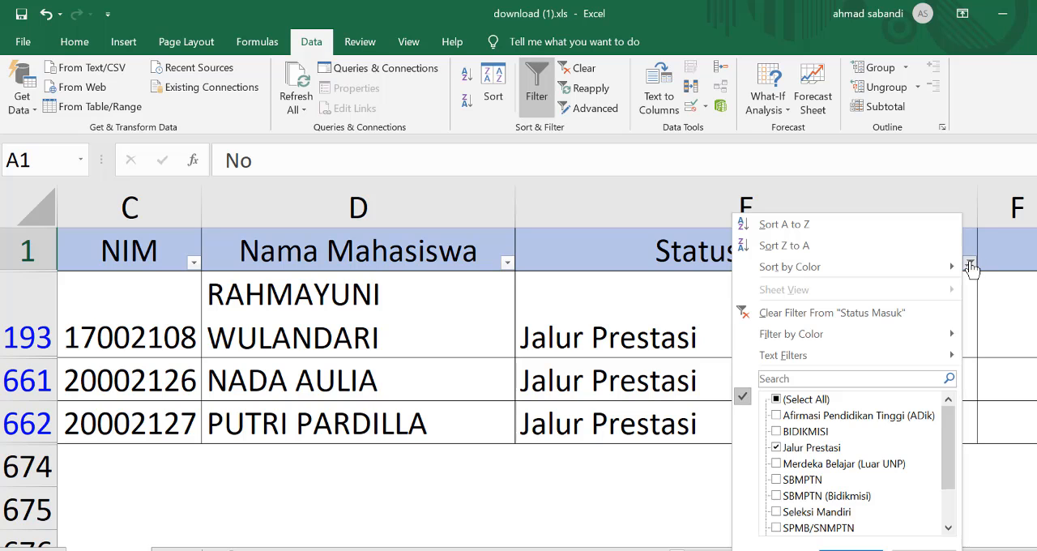
left_click(776, 399)
left_click(850, 550)
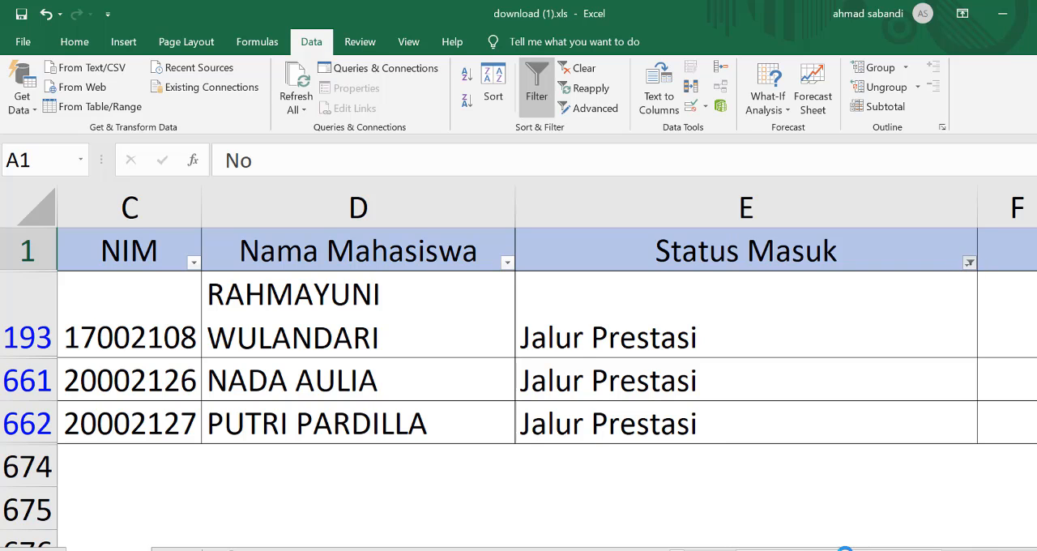
Step: Filter the TM column to only the year 2020
left_click_drag(843, 550, 786, 550)
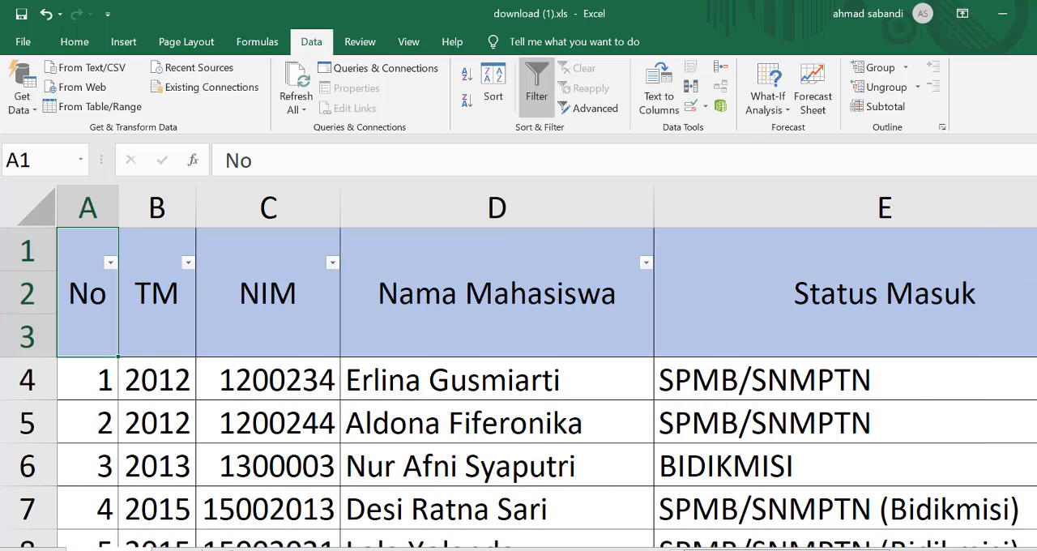
left_click(189, 263)
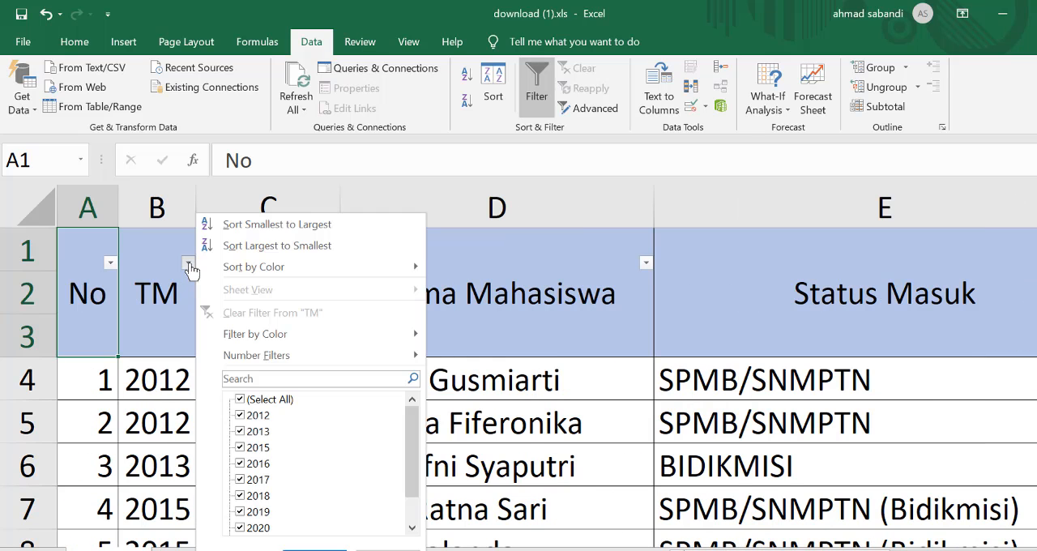
left_click(241, 400)
left_click(240, 527)
scroll(243, 518, "down", 1)
left_click(315, 550)
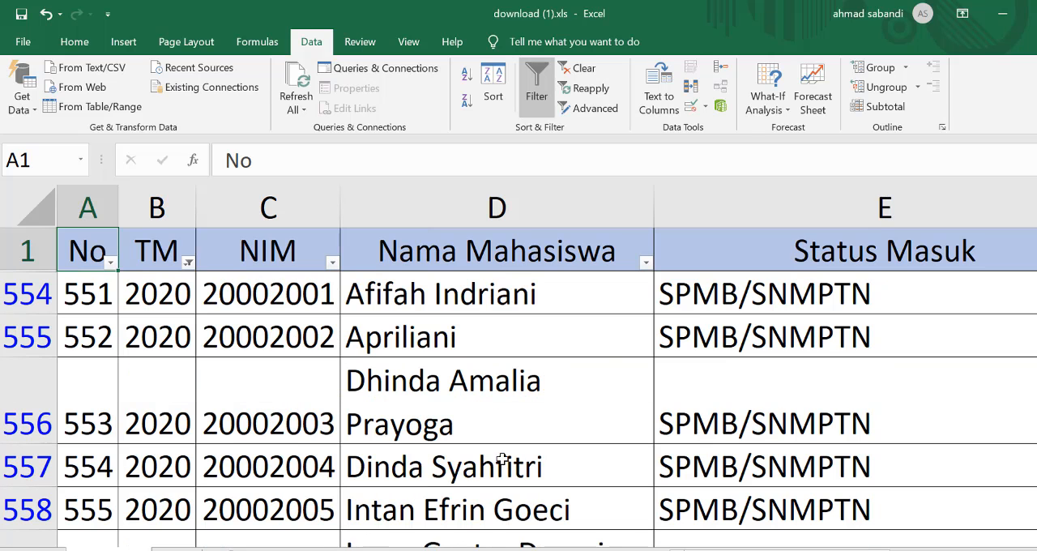
Step: Look through the filtered 2020 student rows from the first one down to the end of the table
scroll(429, 417, "down", 2)
scroll(302, 384, "up", 2)
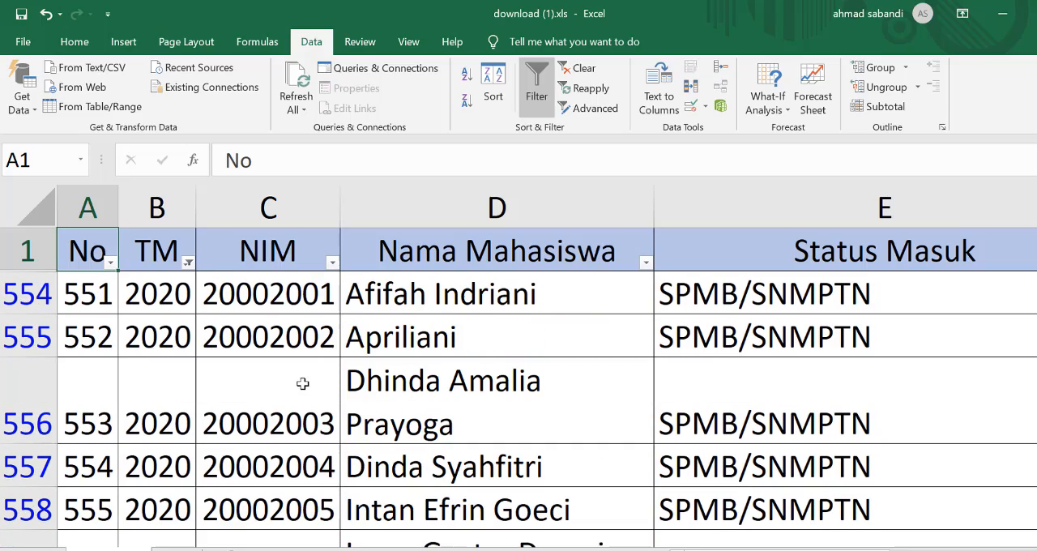
scroll(302, 383, "down", 3)
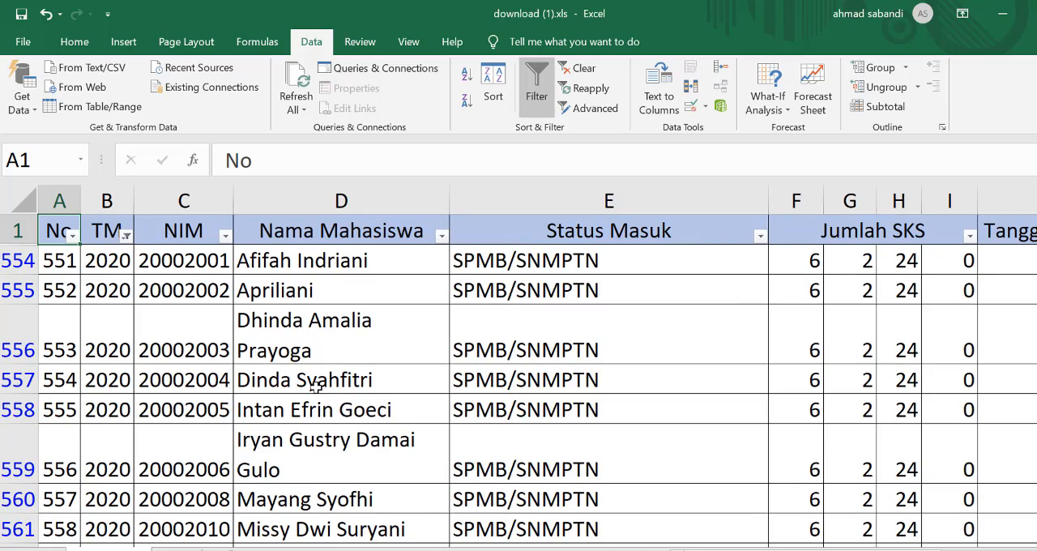
scroll(316, 386, "down", 2)
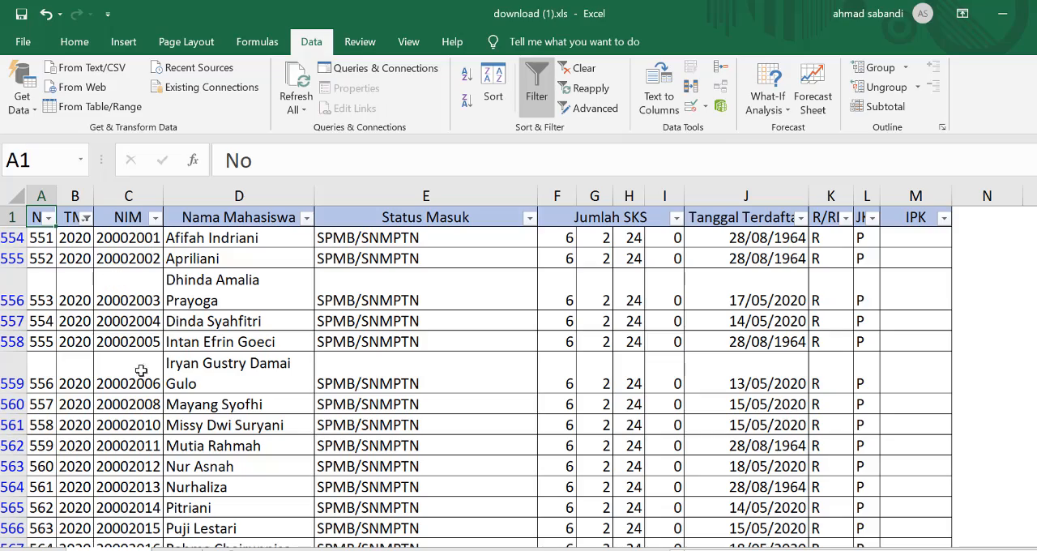
scroll(342, 349, "down", 12)
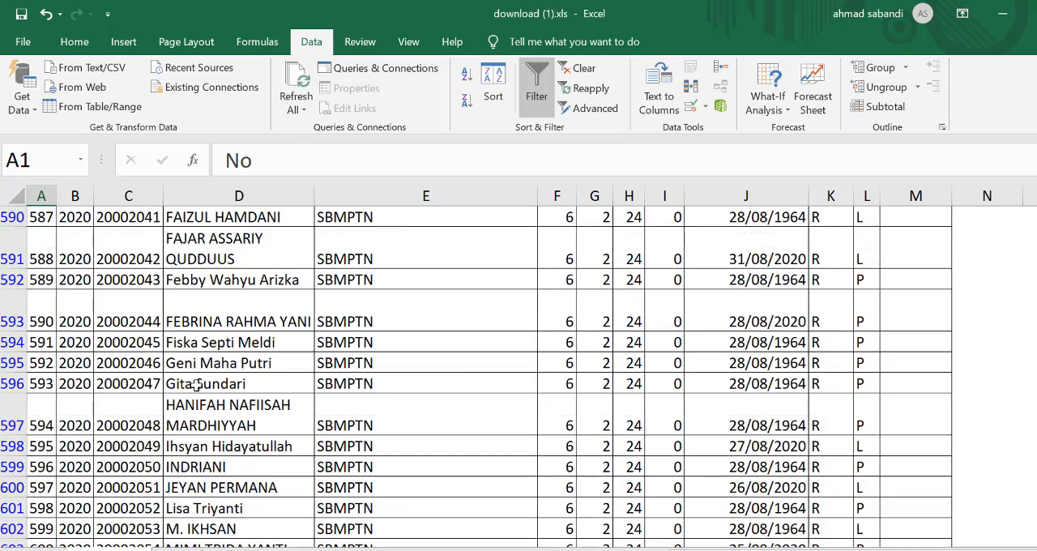
scroll(196, 385, "down", 16)
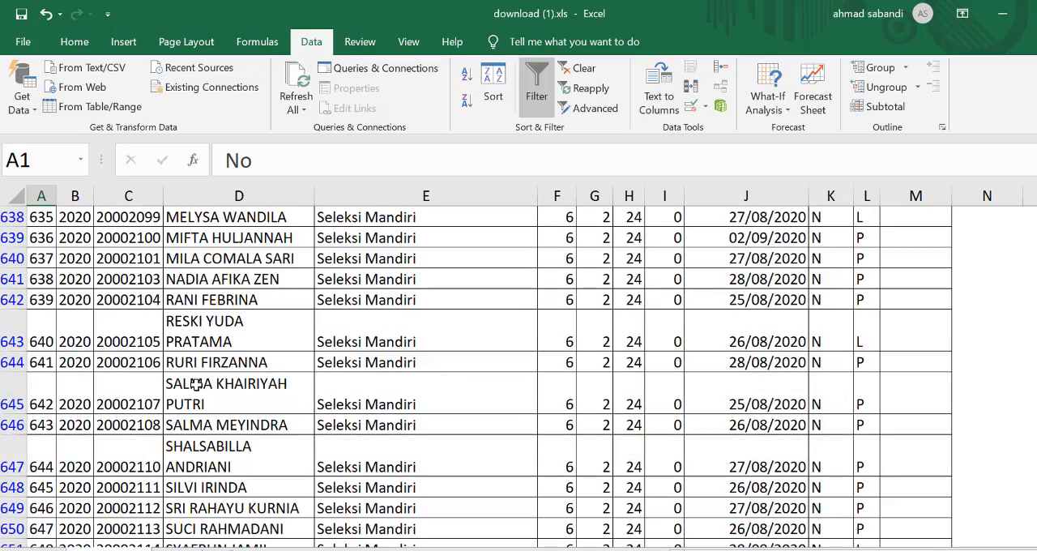
scroll(196, 386, "down", 16)
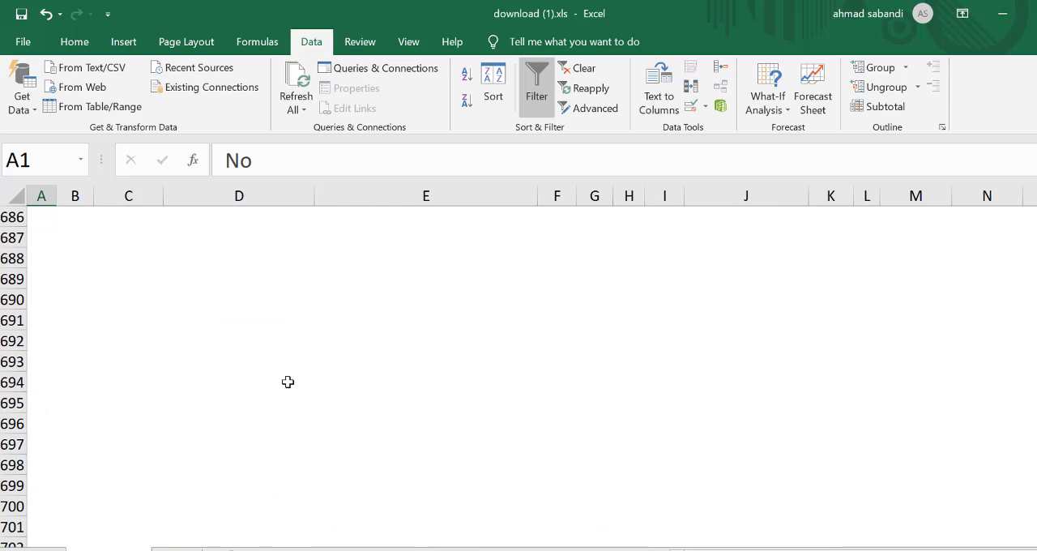
scroll(287, 381, "up", 9)
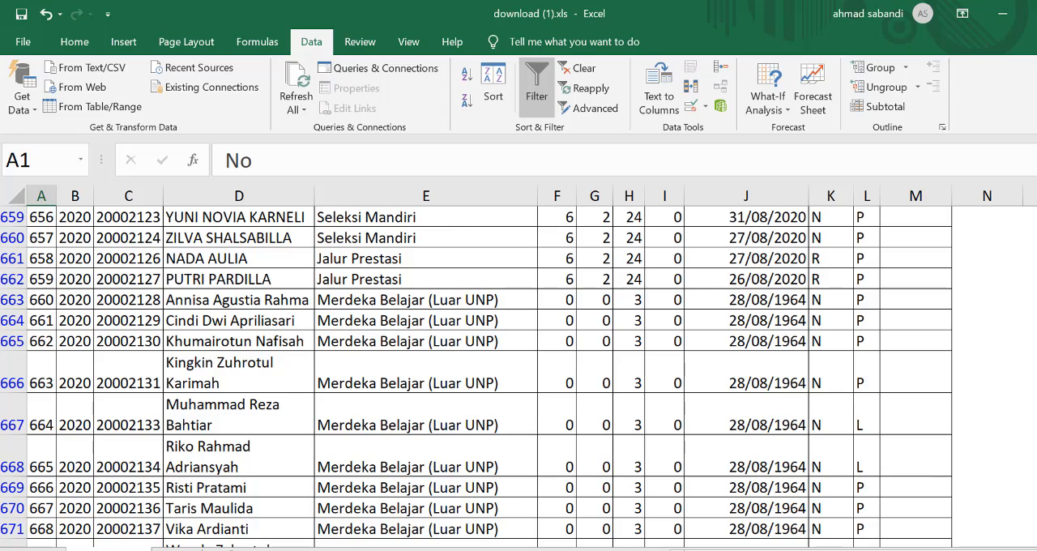
Step: Check the lesson outline in the Word document and return to the start of the filtered student table in Excel
key("alt+Tab")
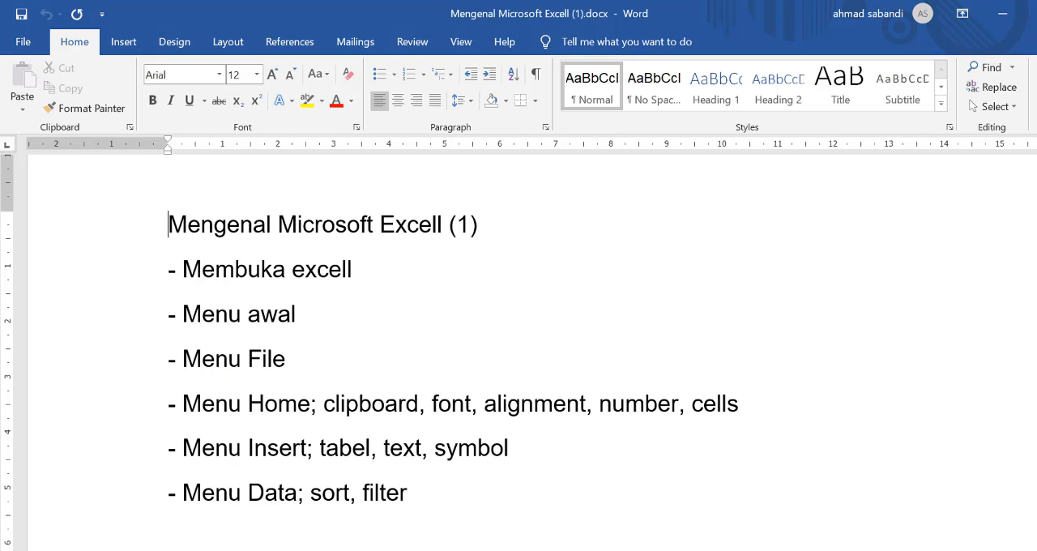
left_click(816, 530)
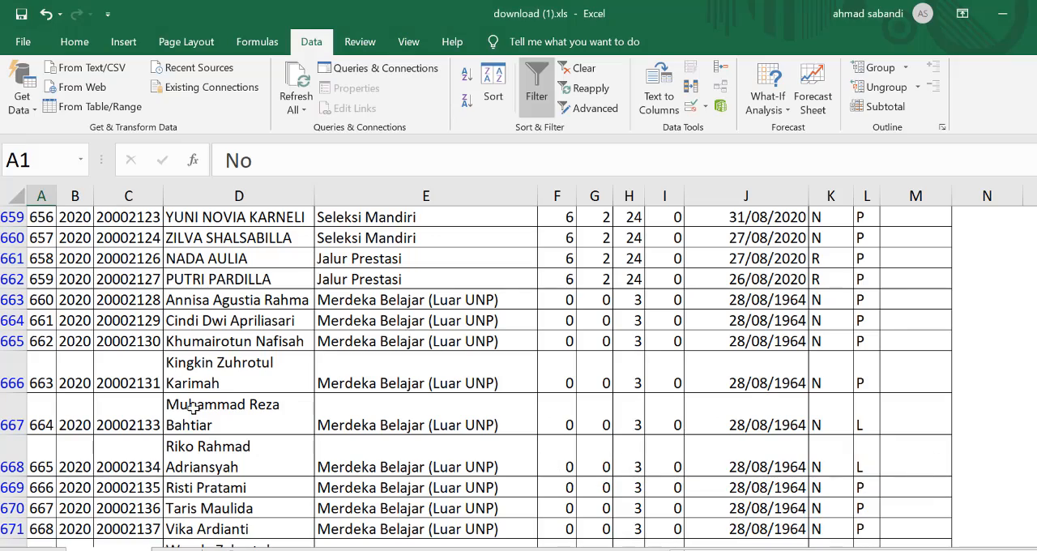
scroll(242, 342, "up", 10)
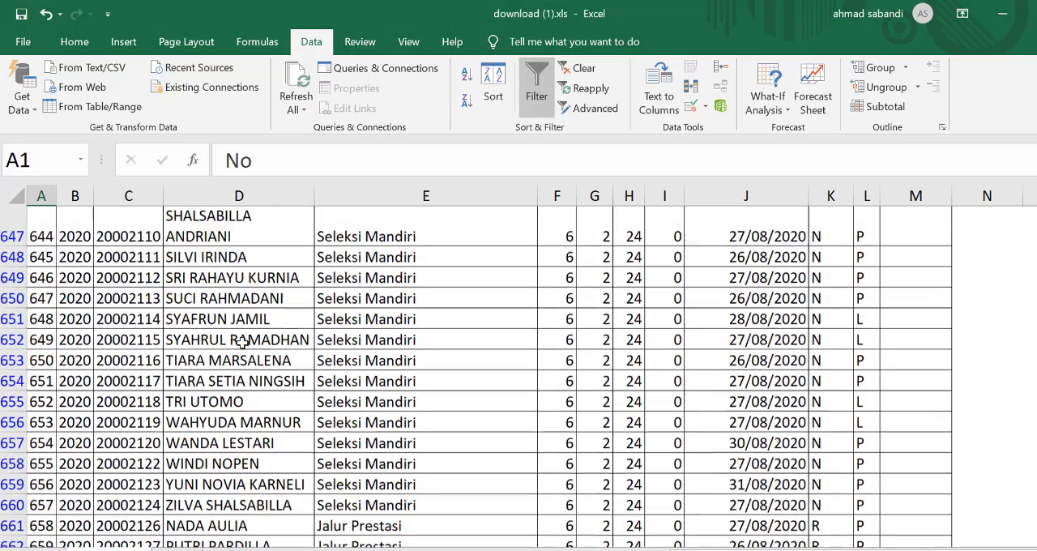
scroll(127, 301, "up", 18)
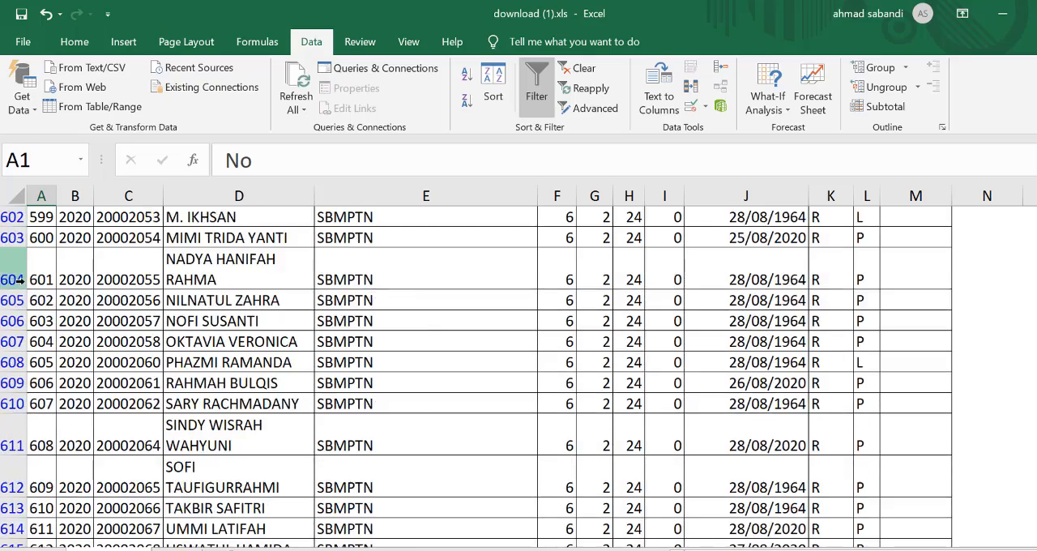
scroll(263, 311, "up", 7)
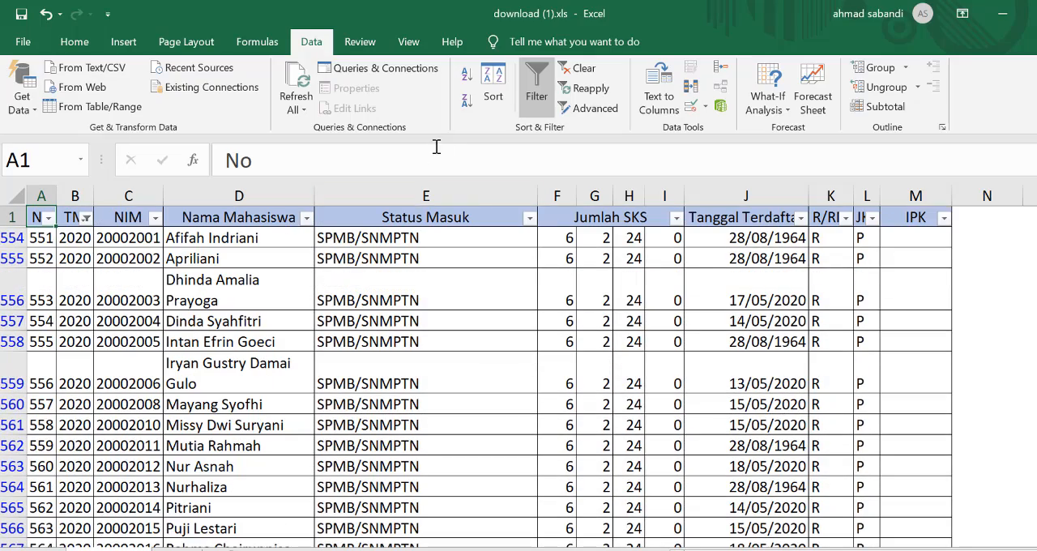
Step: Sort the filtered student rows by Nama Mahasiswa on cell values from A to Z and look through the result
left_click(490, 106)
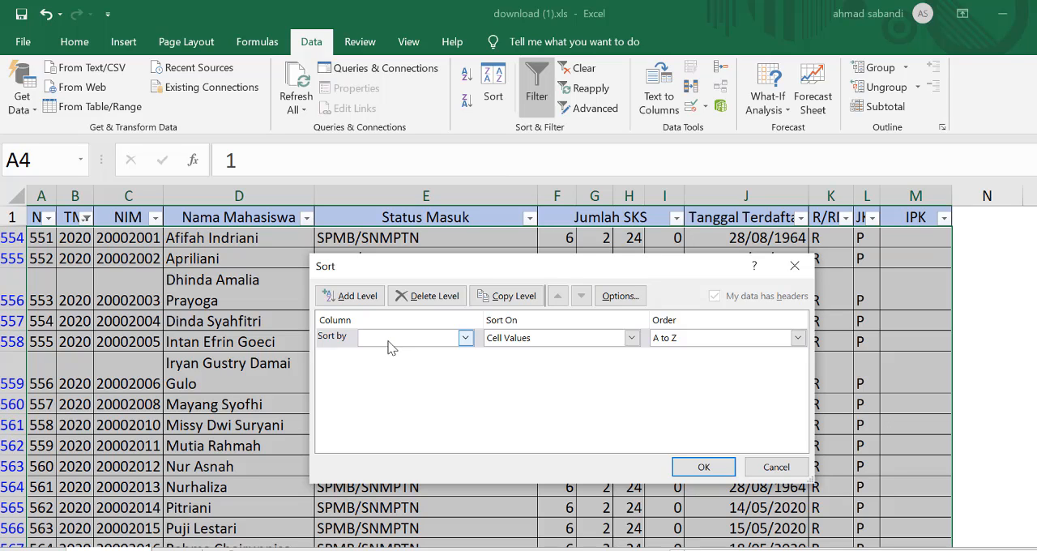
left_click(389, 347)
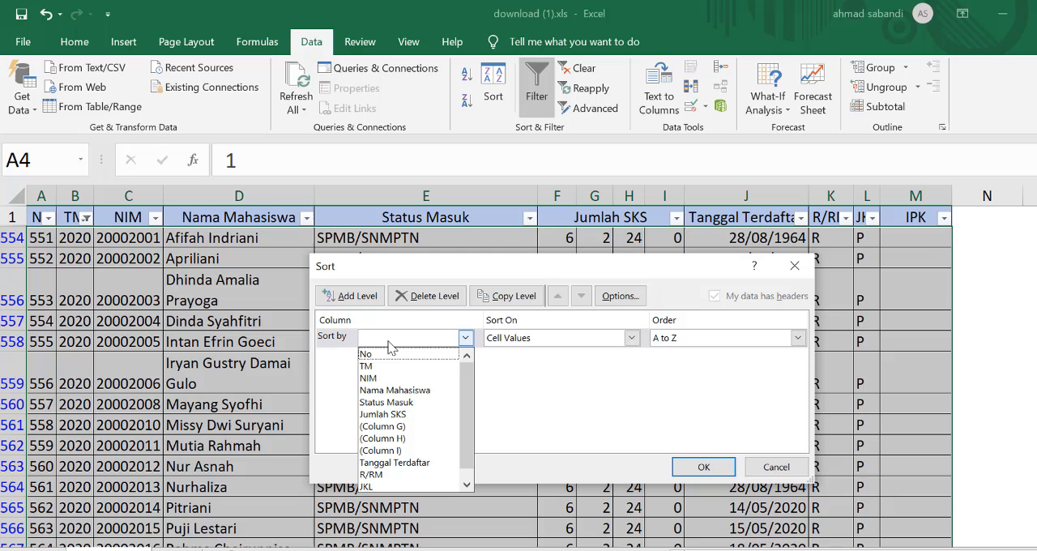
left_click(394, 392)
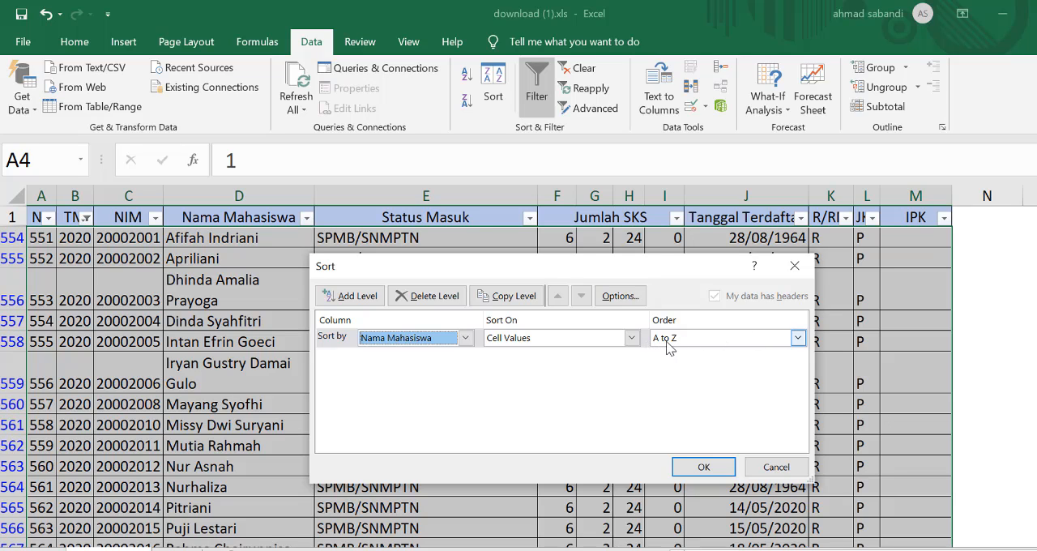
left_click(703, 467)
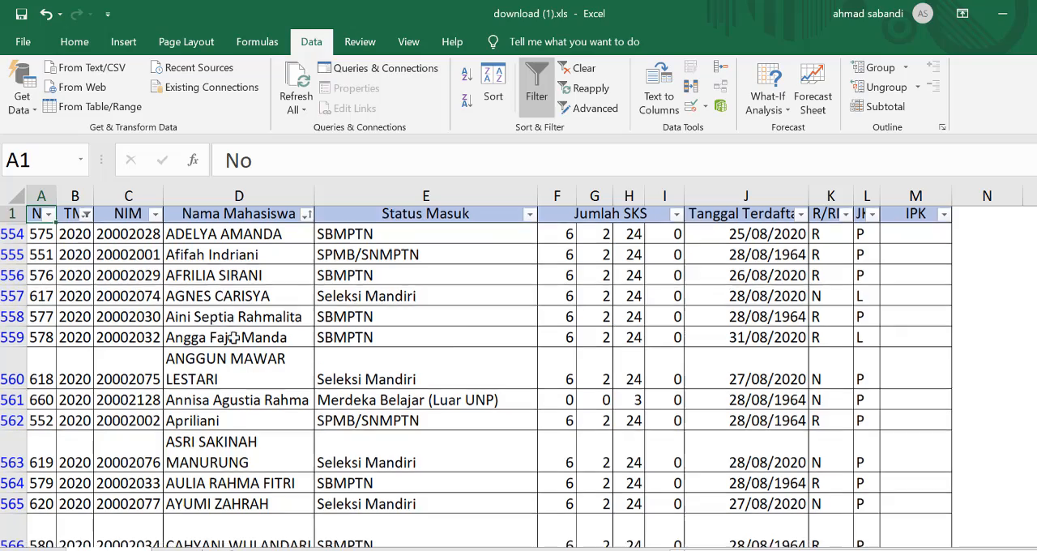
scroll(233, 338, "down", 6)
scroll(246, 421, "down", 2)
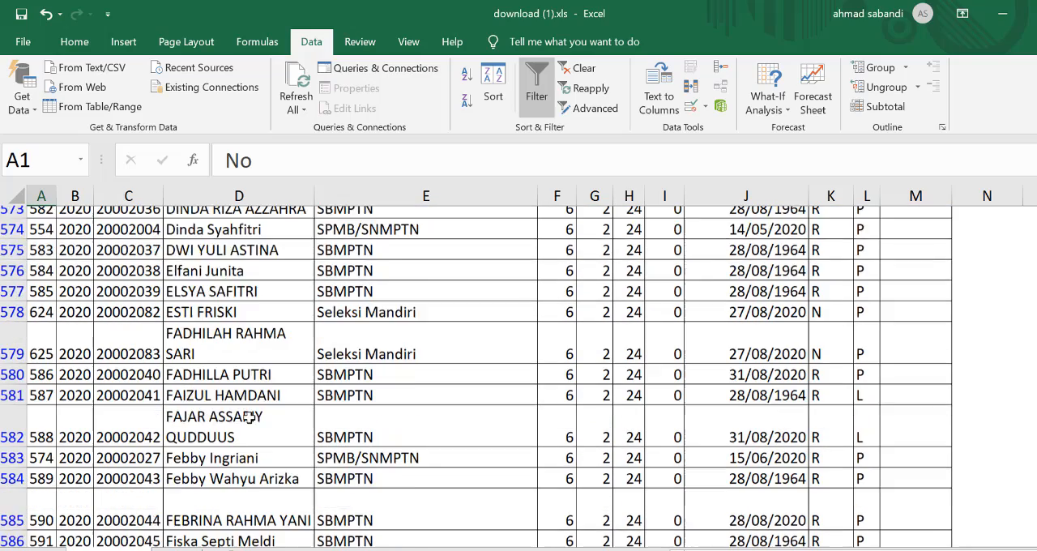
scroll(398, 326, "up", 8)
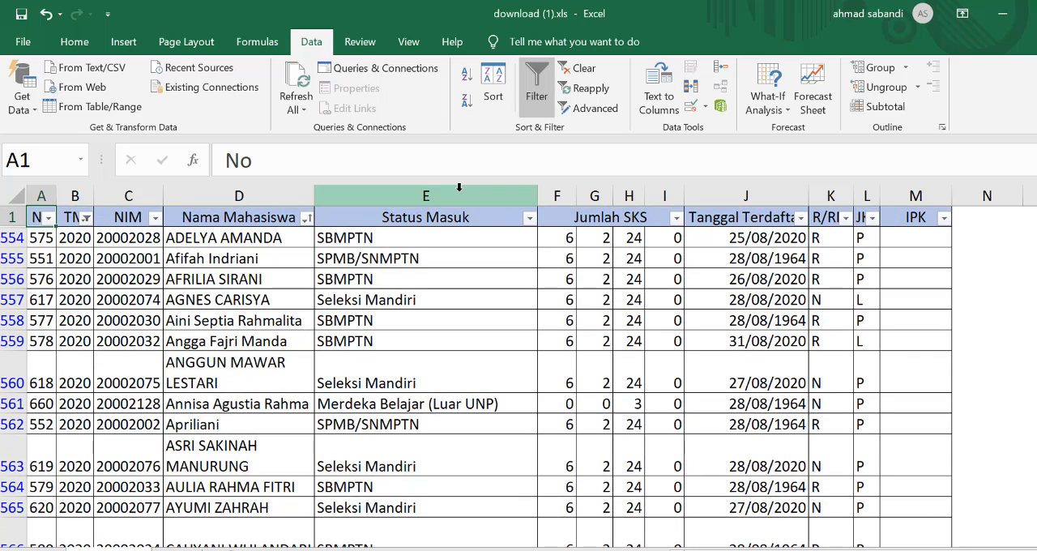
Step: Change the sort of the filtered rows to Status Masuk, on cell values from A to Z
left_click(508, 89)
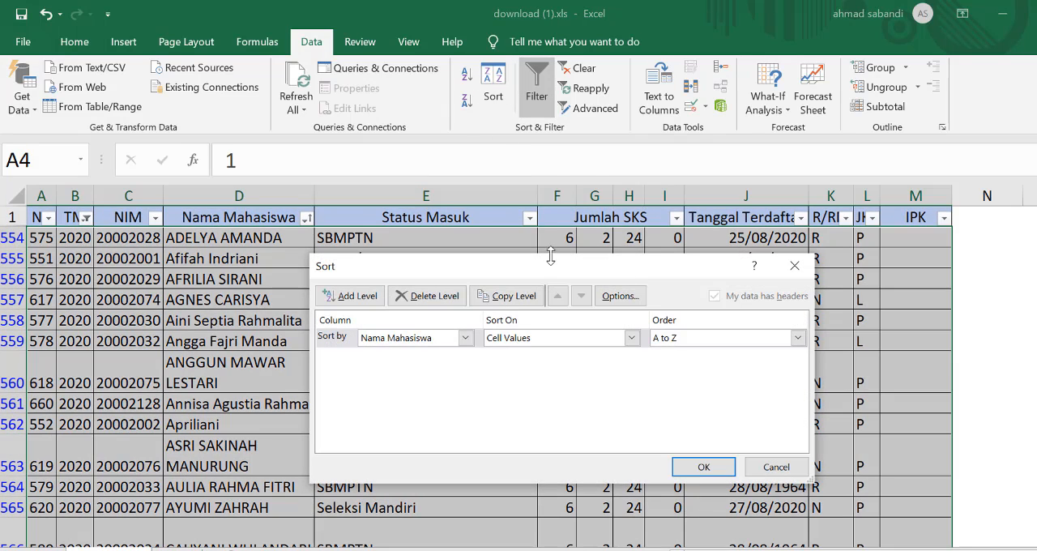
left_click(420, 338)
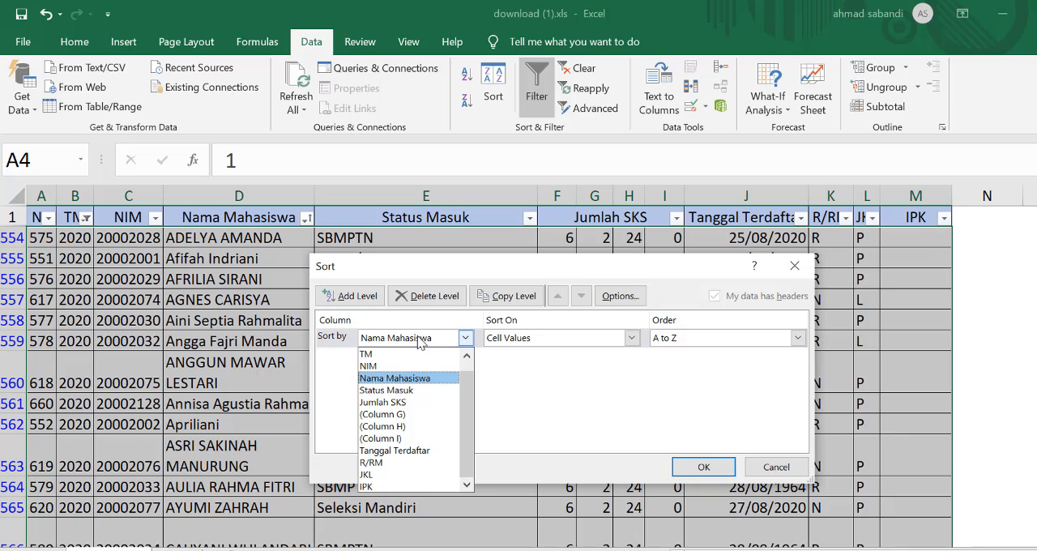
left_click(410, 391)
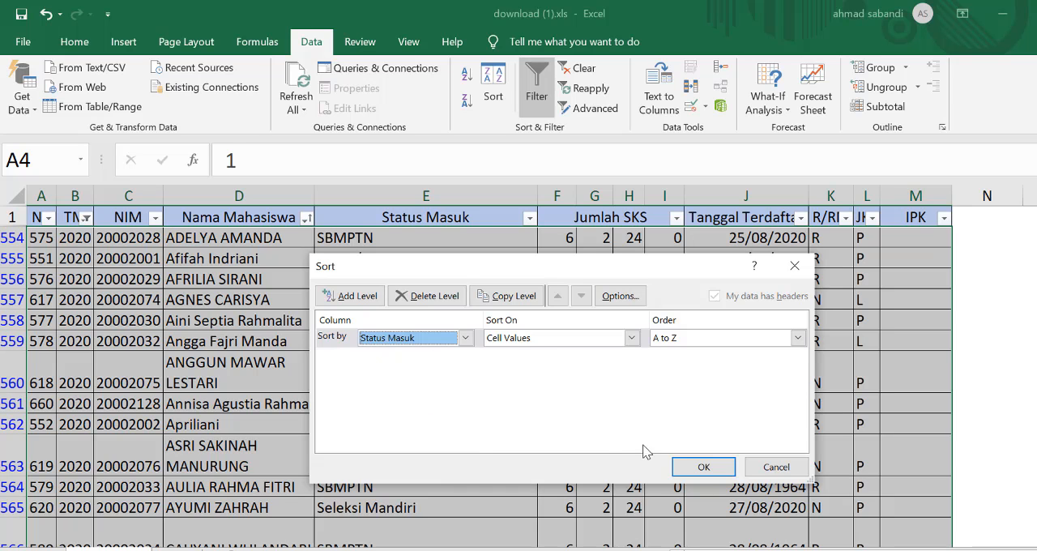
left_click(703, 467)
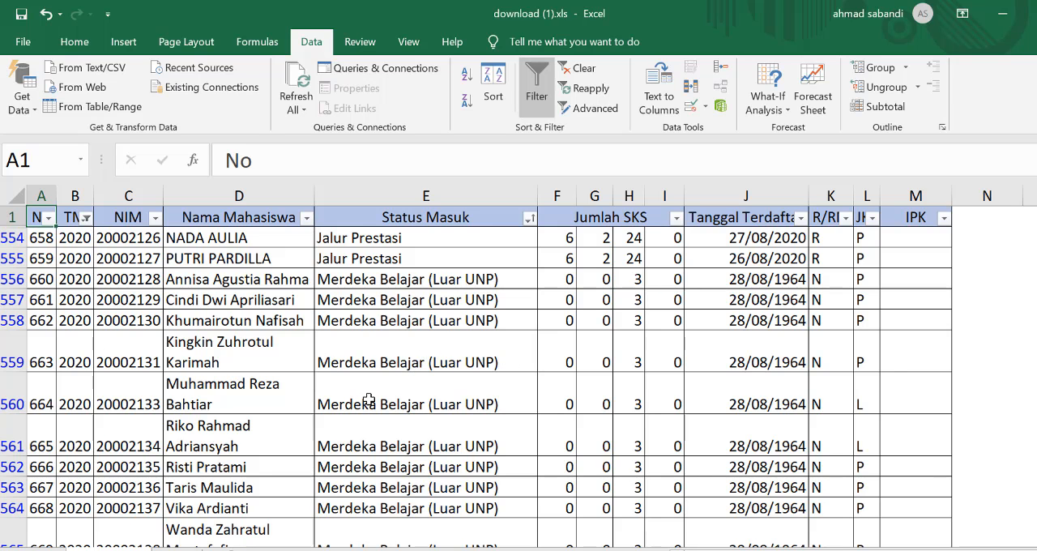
Step: Look through the rows ordered by Status Masuk and switch to the lesson outline document in Word
scroll(389, 410, "down", 3)
scroll(389, 411, "up", 2)
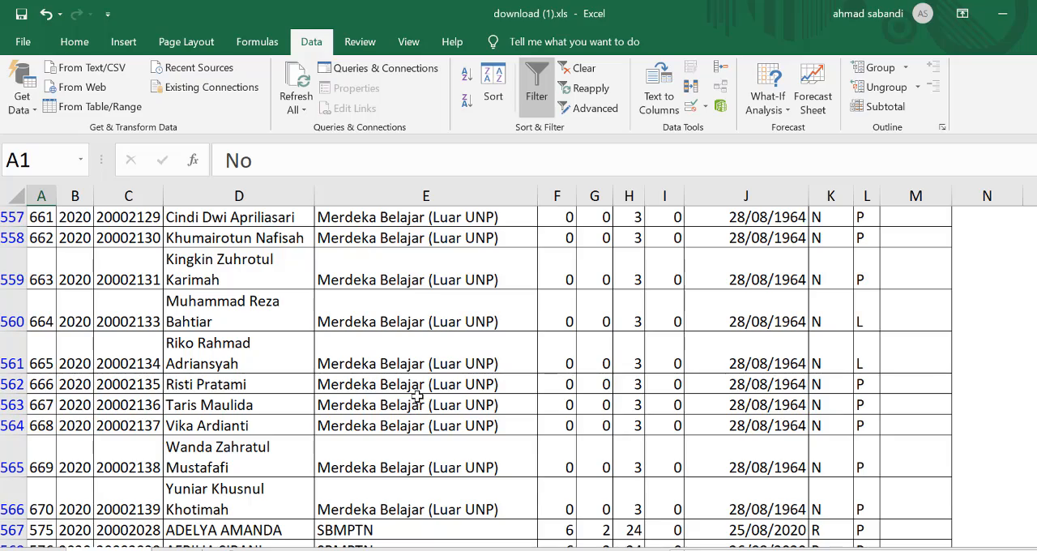
scroll(417, 396, "down", 3)
scroll(418, 396, "down", 13)
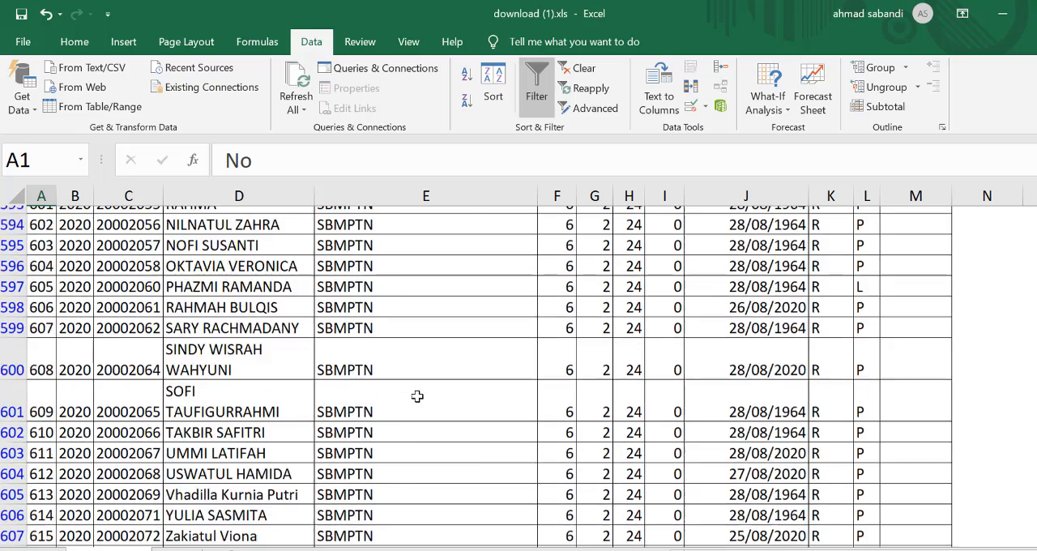
scroll(421, 373, "up", 3)
scroll(423, 362, "down", 3)
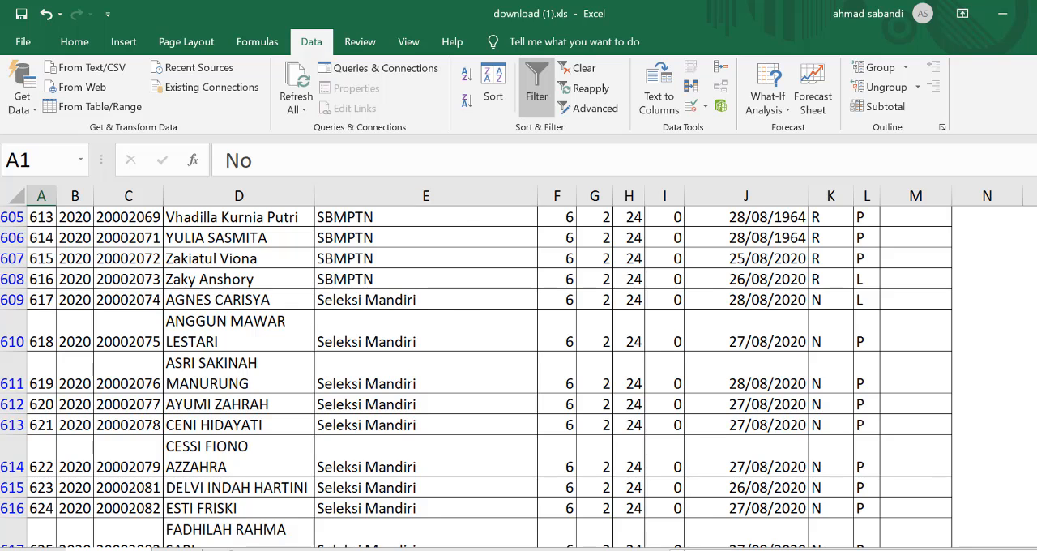
left_click(688, 549)
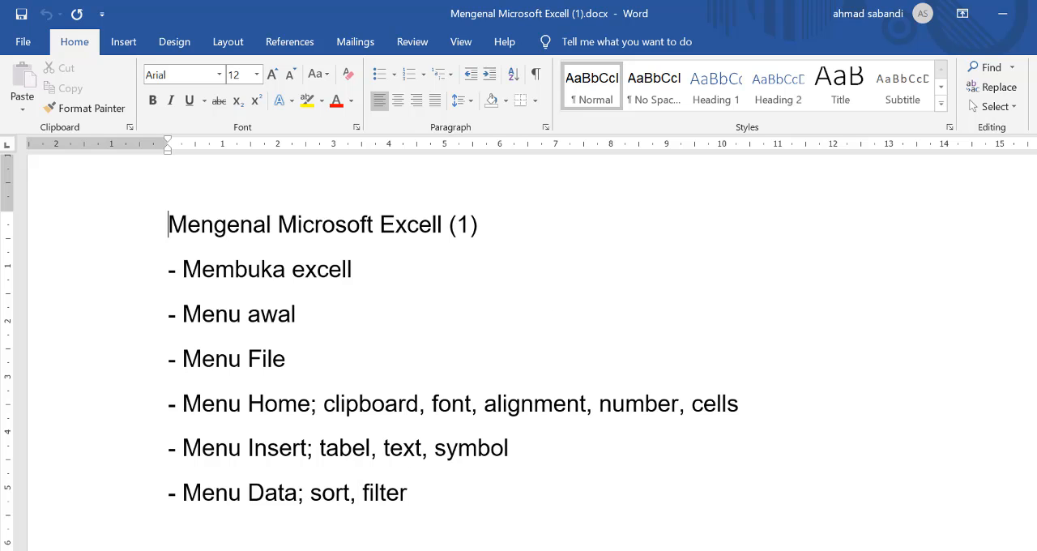
Step: Switch to the download (1).xls workbook in Excel and open the sheet holding the empty four-column table
mouse_move(747, 549)
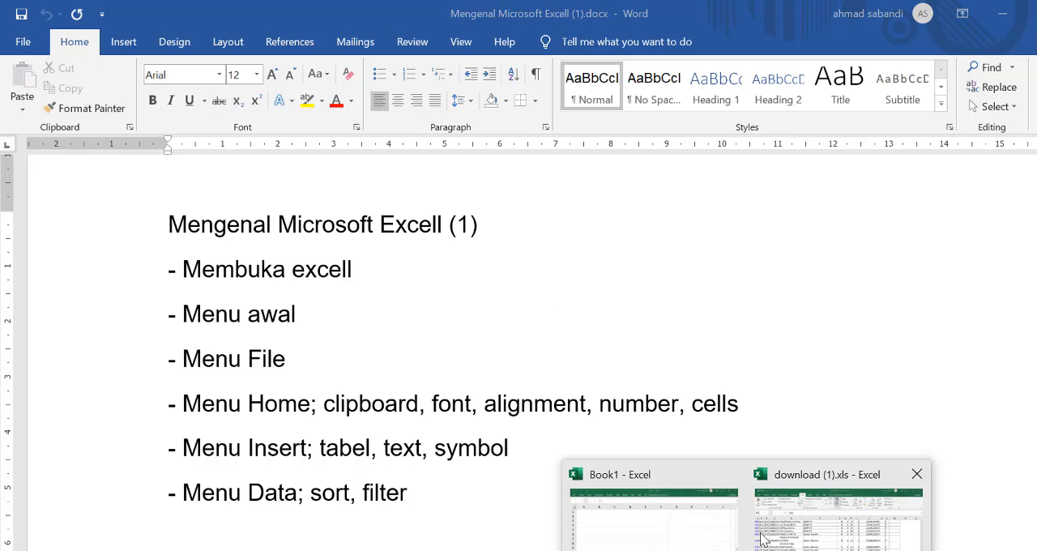
left_click(802, 529)
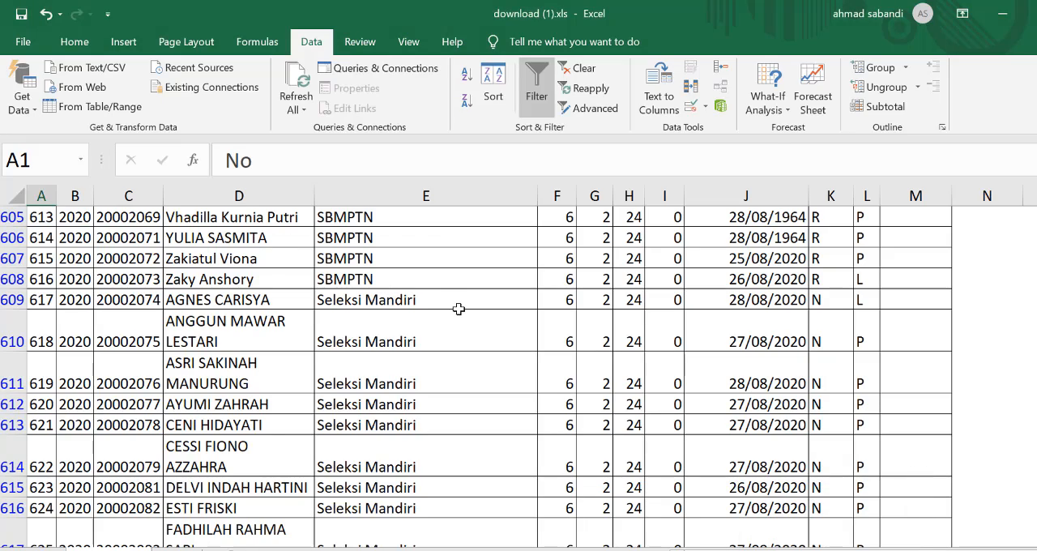
scroll(459, 309, "up", 17)
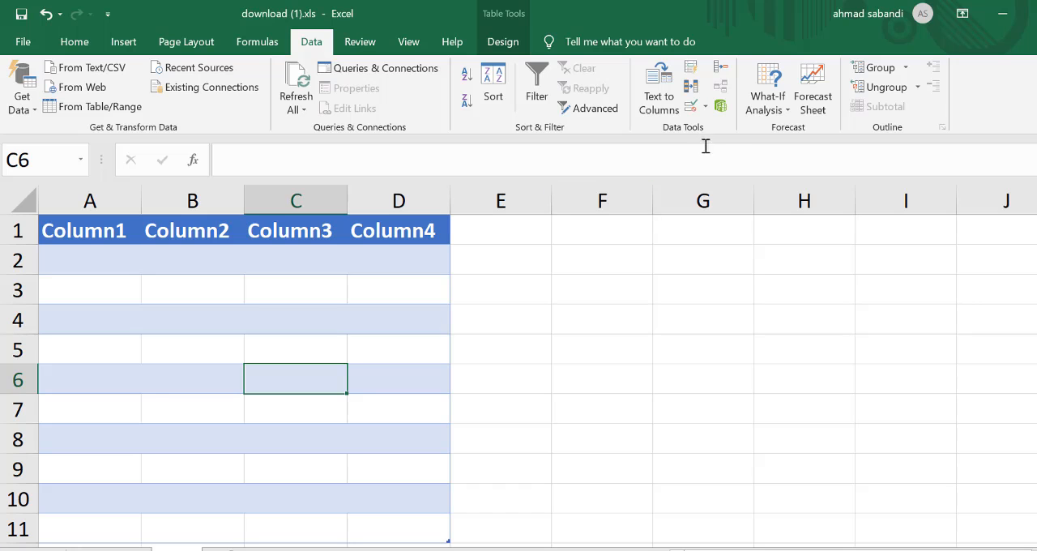
Step: Insert gold gradient-filled WordArt beside the empty table and replace its placeholder text with the person's full name
left_click(124, 42)
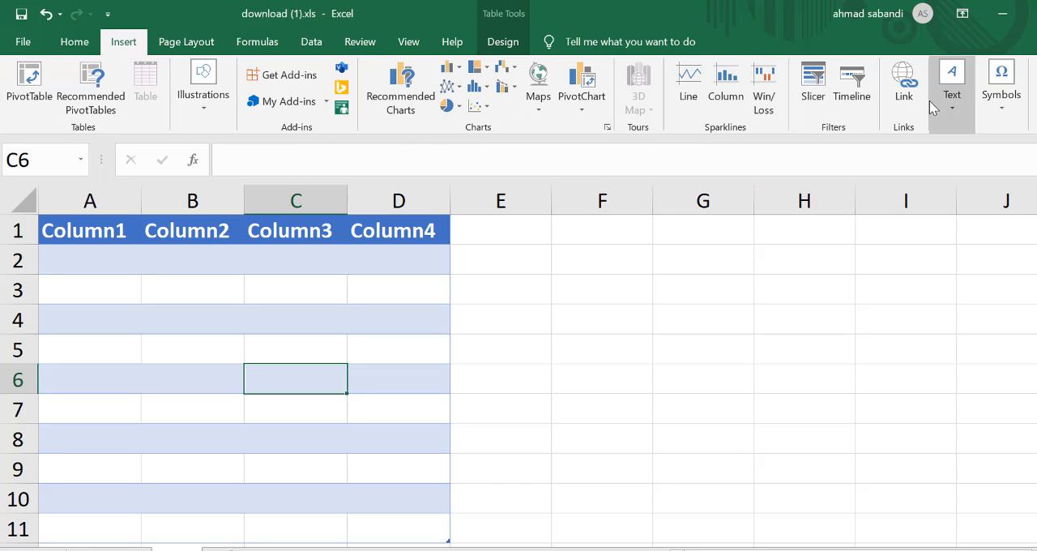
left_click(956, 113)
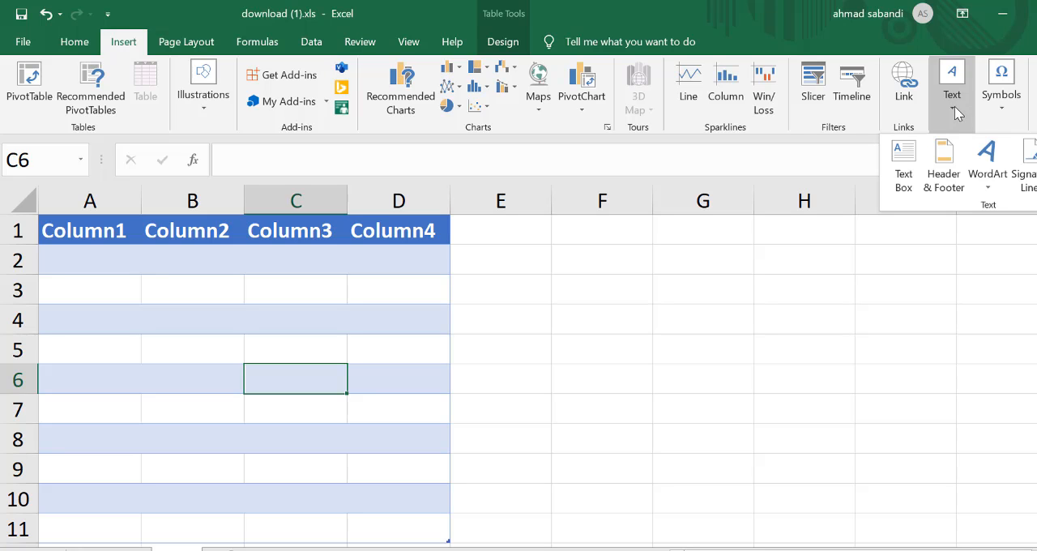
left_click(988, 159)
left_click(963, 275)
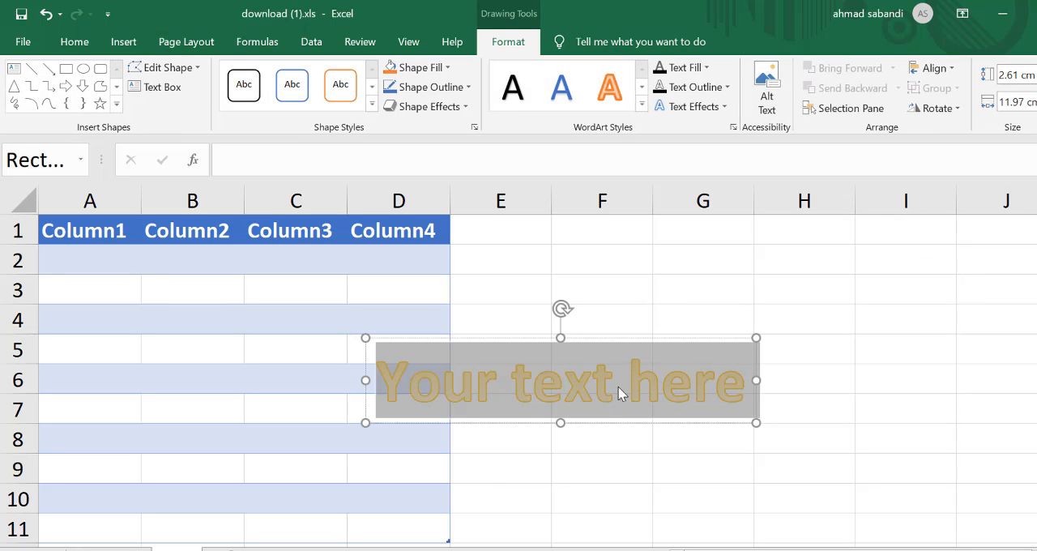
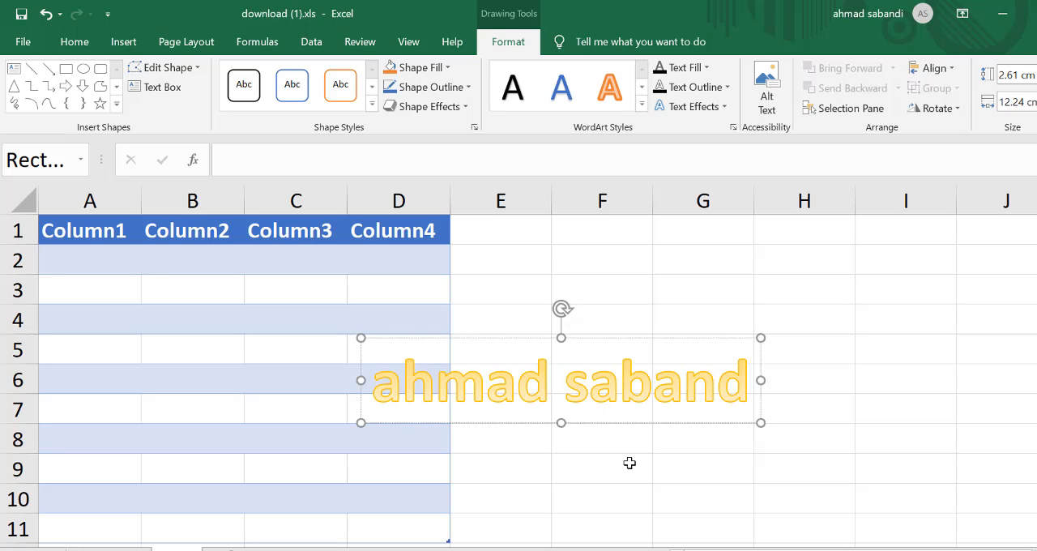
left_click(926, 375)
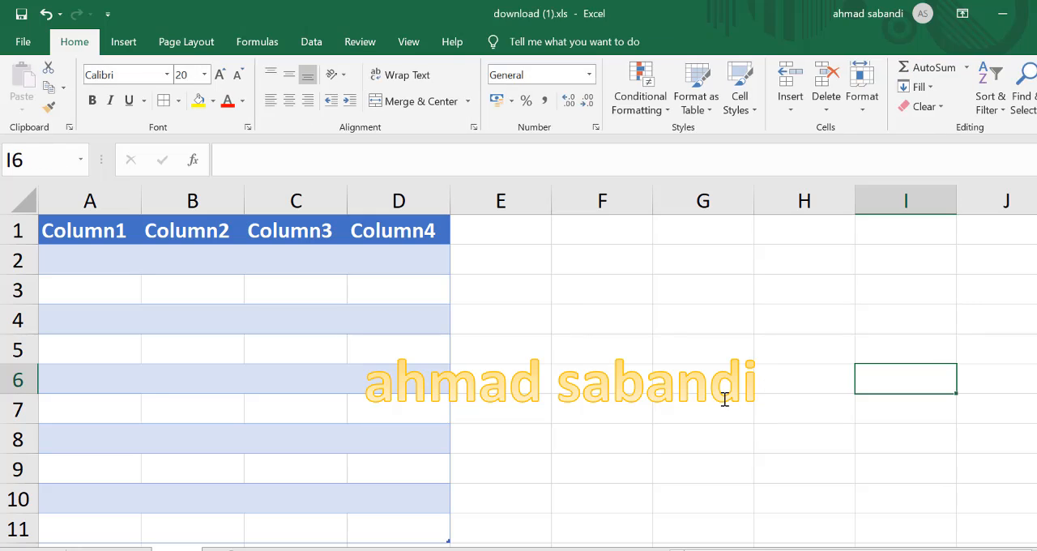
Step: Place the cursor in the WordArt's second word and expand the Text Fill settings in its text formatting options
left_click(731, 389)
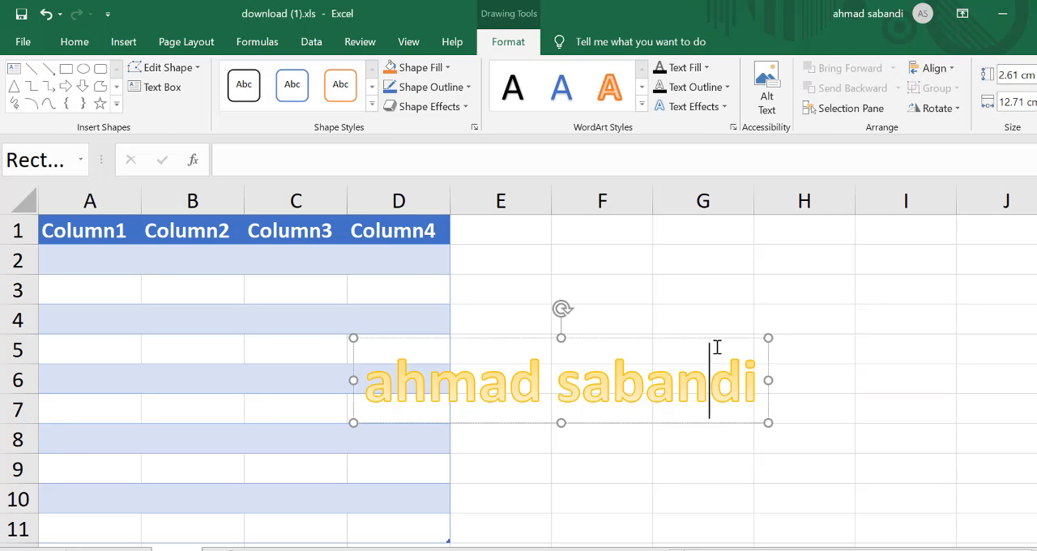
left_click(392, 388)
left_click_drag(368, 382, 559, 383)
left_click_drag(964, 350, 923, 352)
left_click(677, 378)
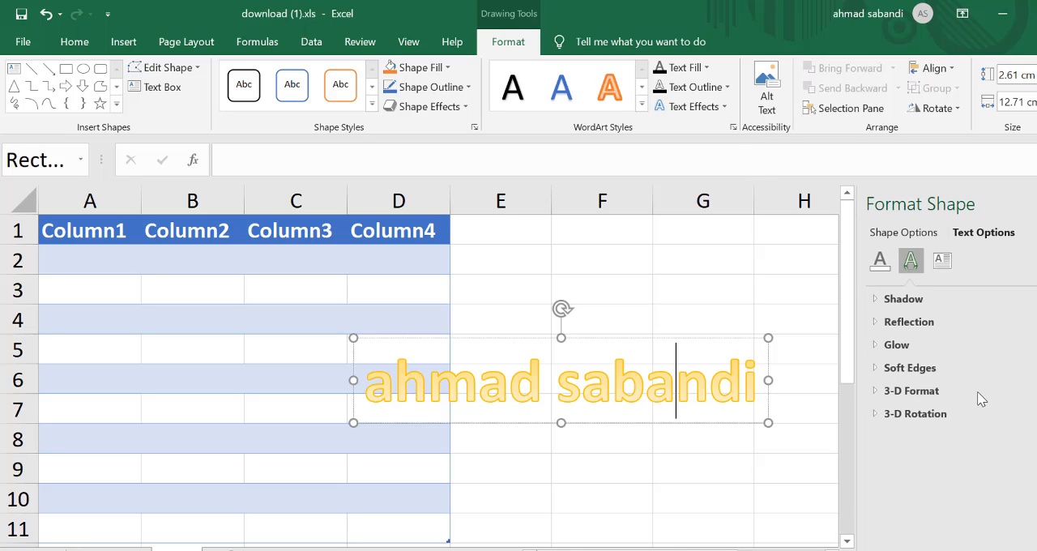
left_click(880, 263)
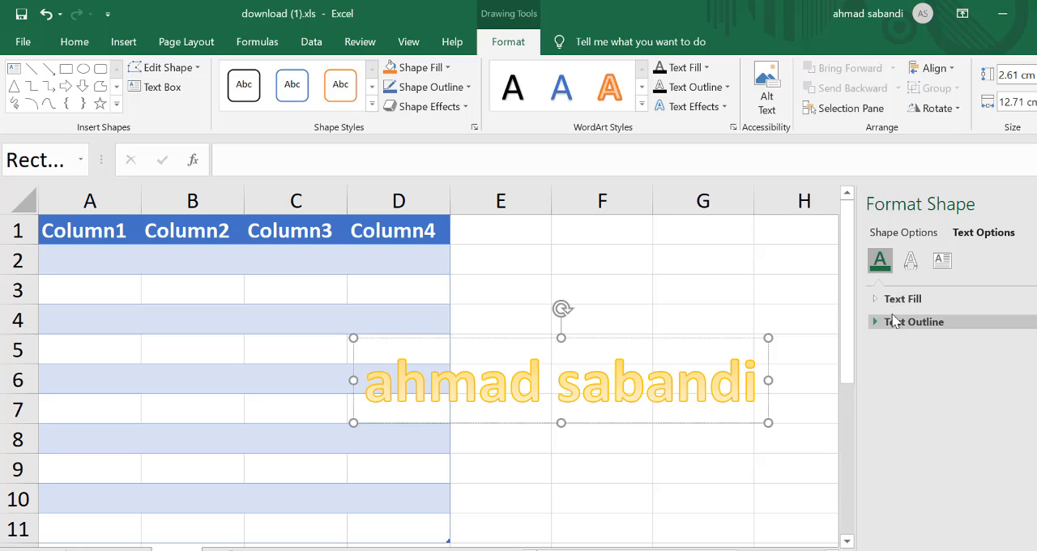
left_click(895, 298)
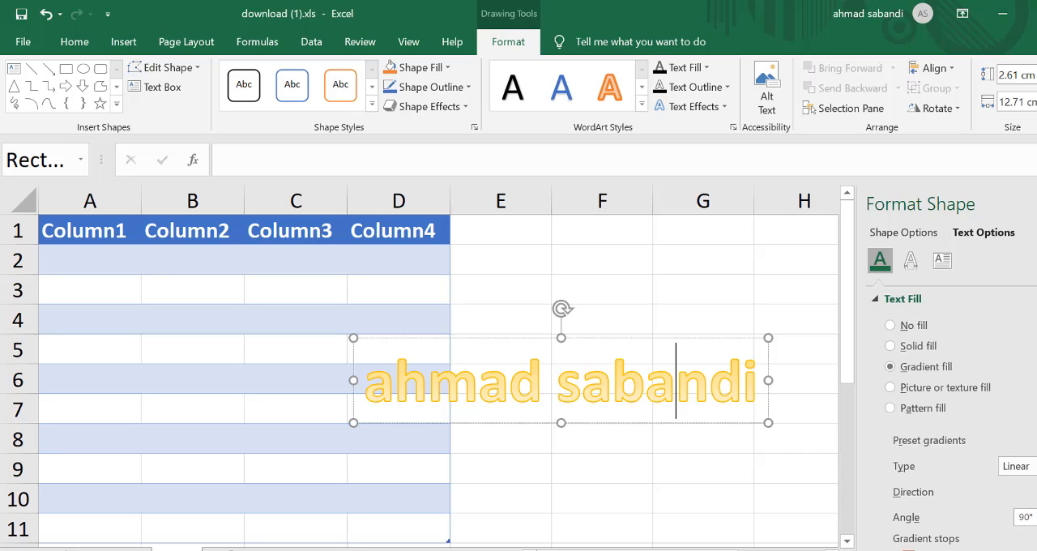
Step: Try recoloring the first gradient stop of the WordArt's text fill, using dark orange and then blue
scroll(1030, 520, "down", 1)
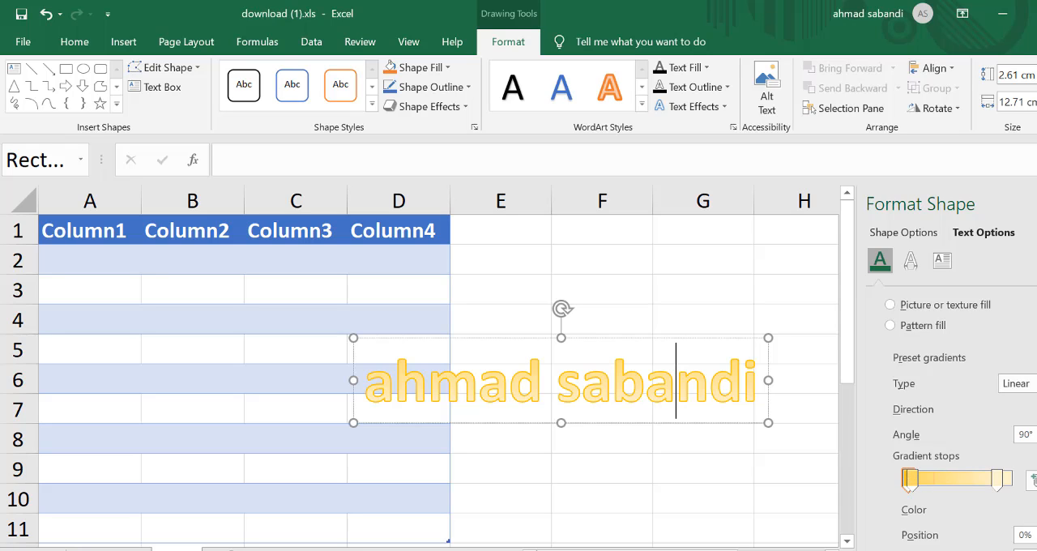
left_click(1029, 510)
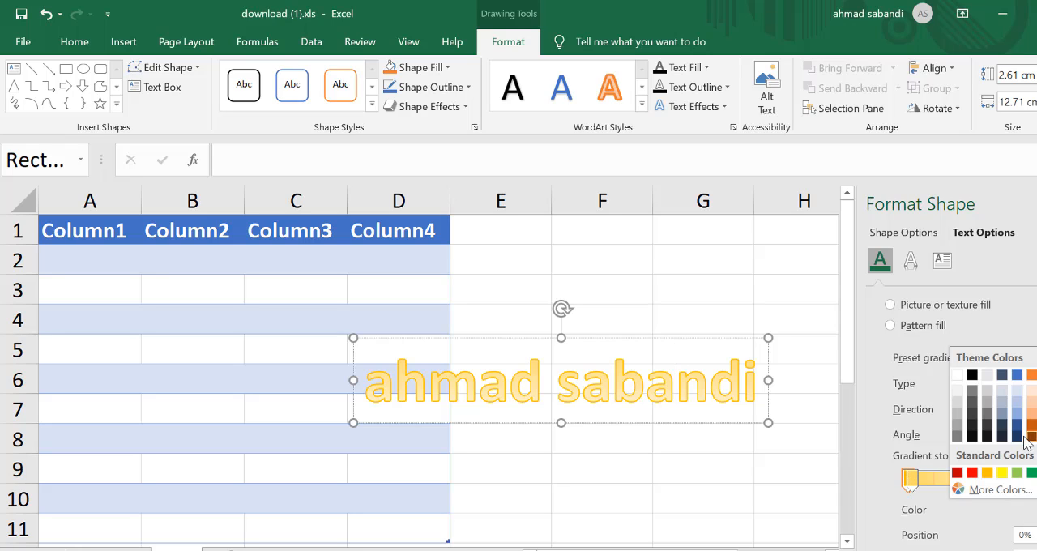
left_click(1031, 430)
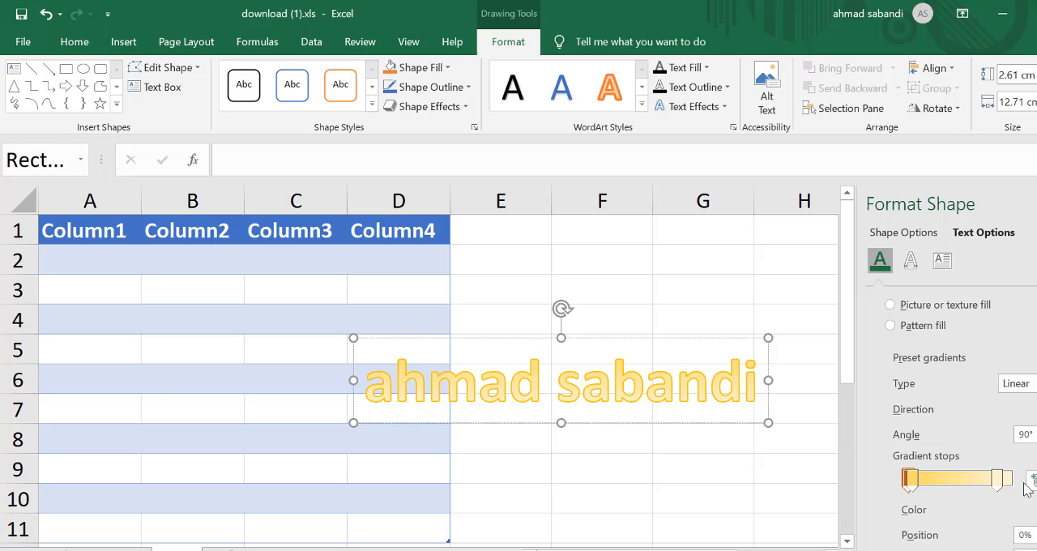
left_click(1029, 510)
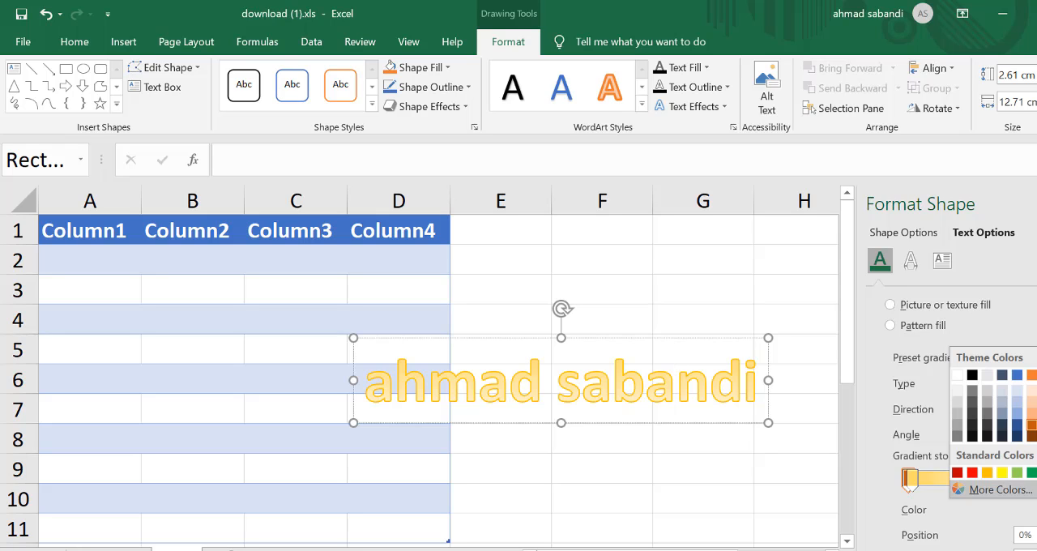
left_click(1032, 429)
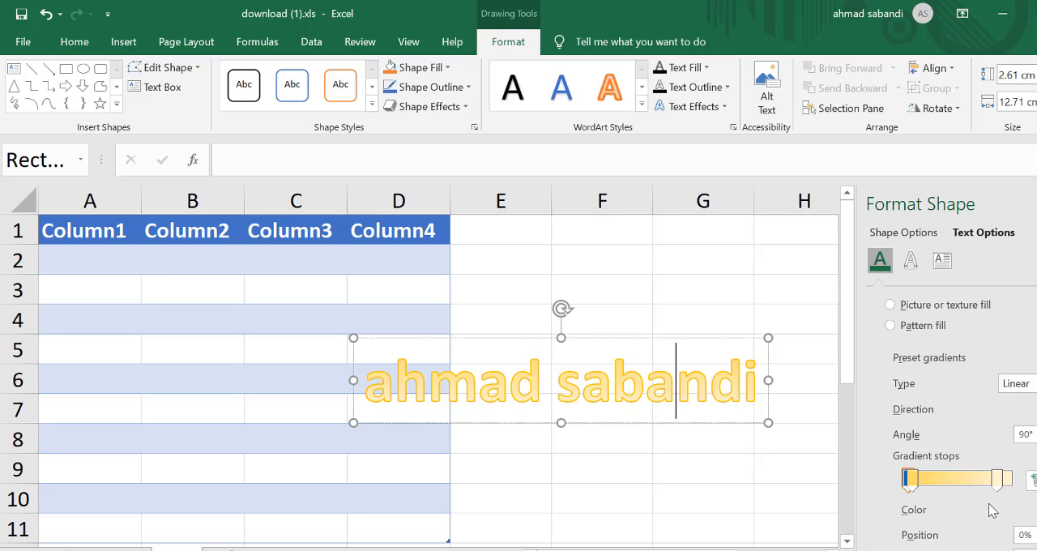
Step: Adjust the second word's gradient fill with an added stop at 74%, a blue first stop and another blue stop at 64%
scroll(989, 498, "down", 2)
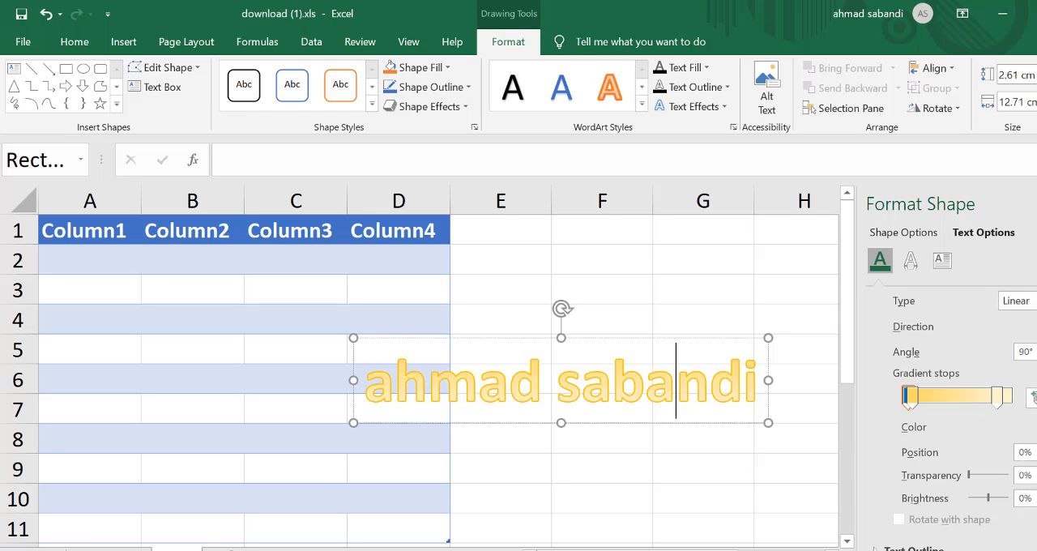
left_click(985, 398)
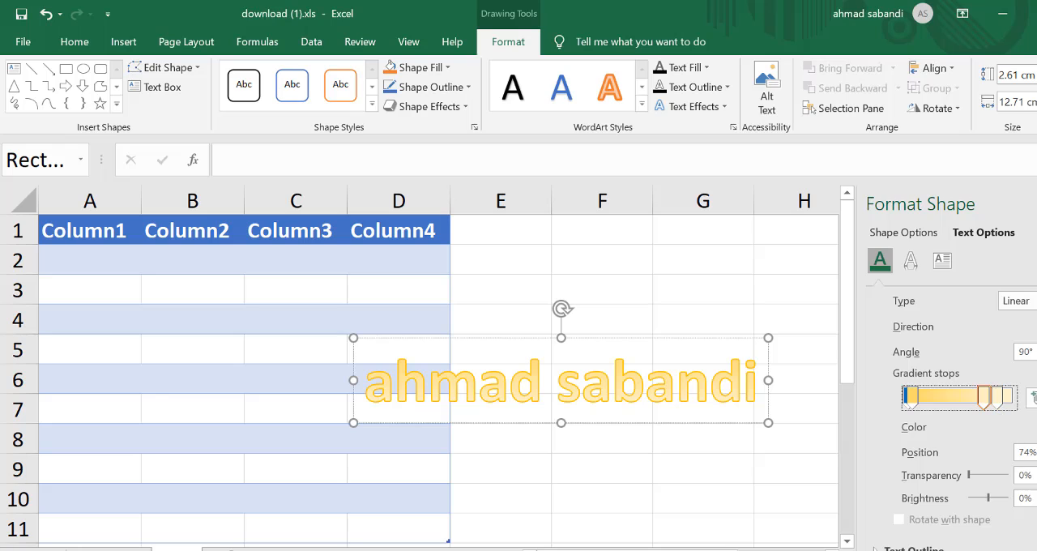
left_click(911, 397)
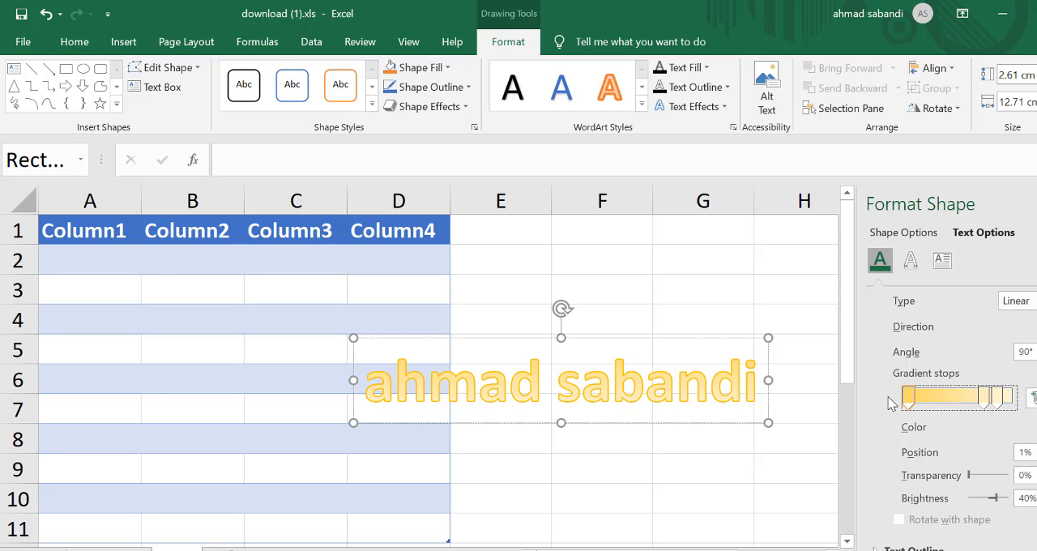
left_click(1027, 426)
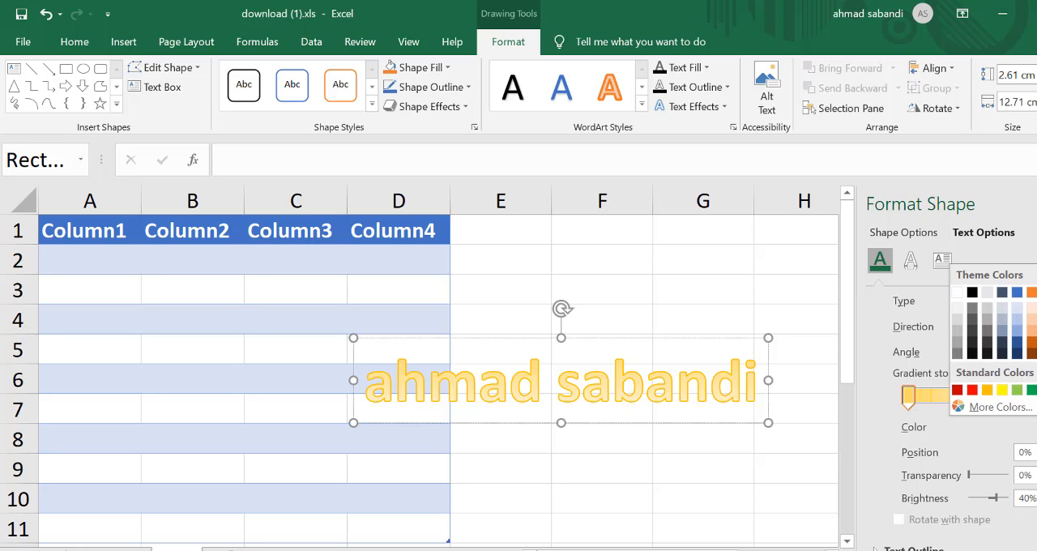
left_click(1036, 390)
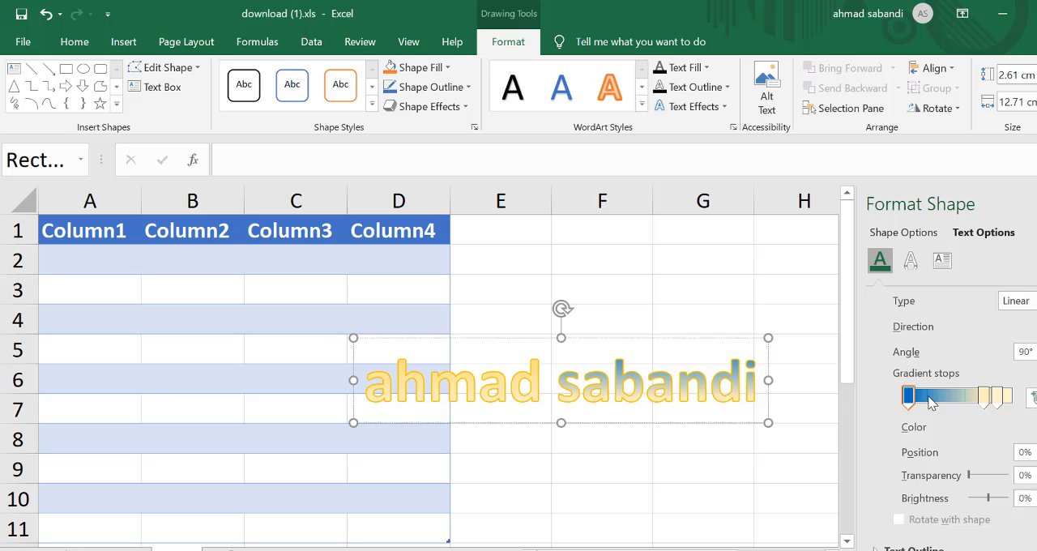
left_click_drag(917, 402, 974, 401)
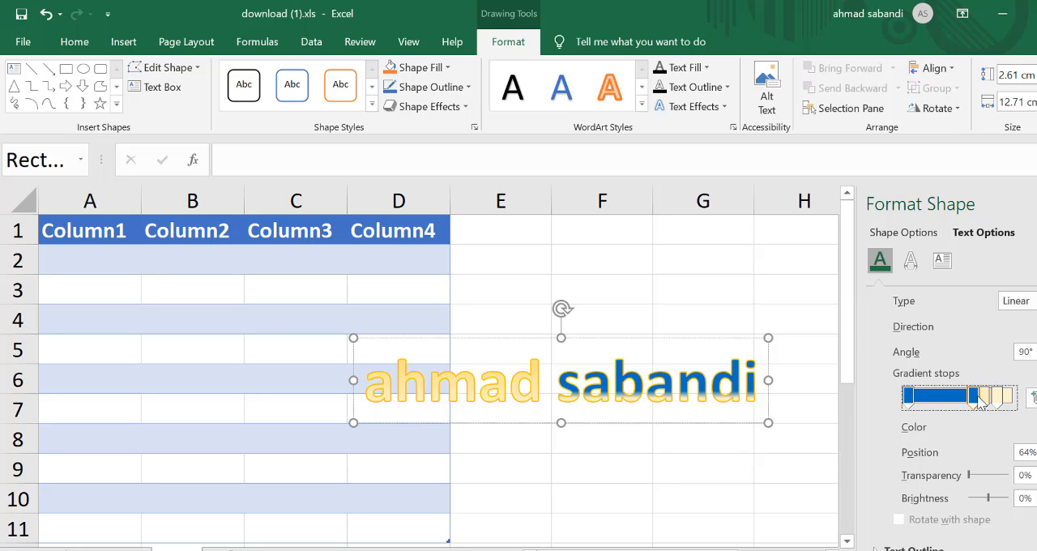
left_click(686, 479)
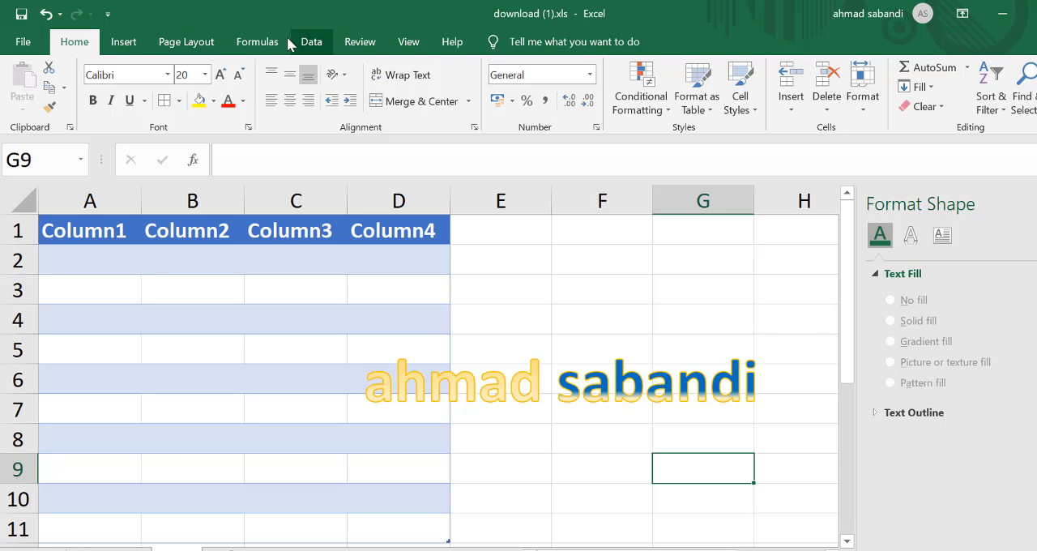
Step: Insert an equation using the quadratic formula from the common radicals and move it above the WordArt, around cells E3 and F3
left_click(125, 45)
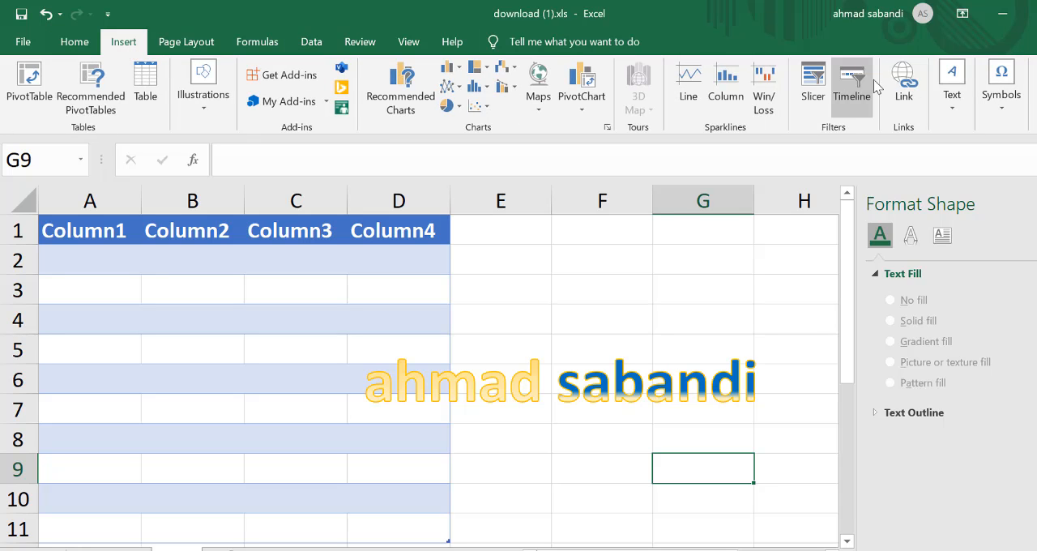
left_click(1010, 101)
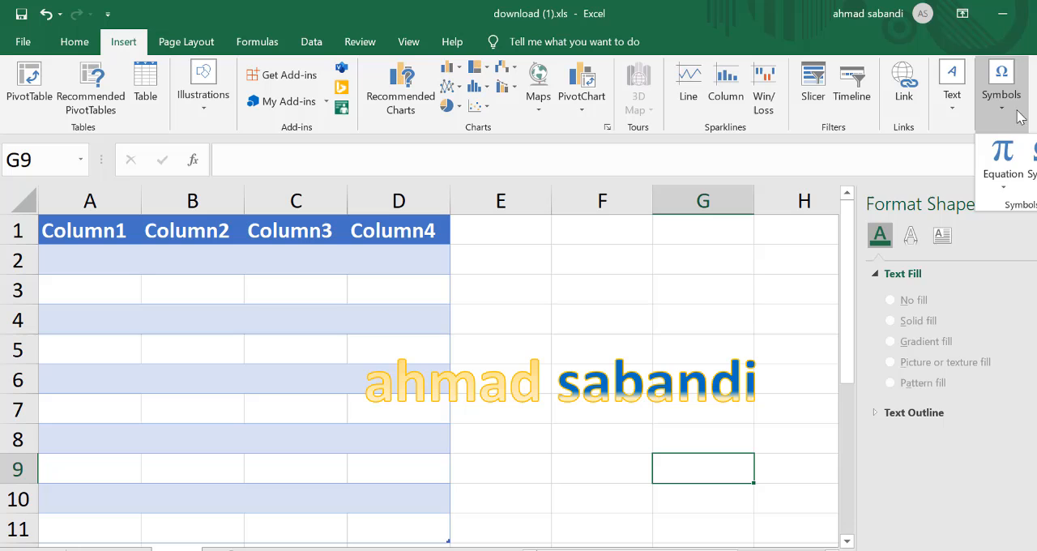
left_click(1008, 180)
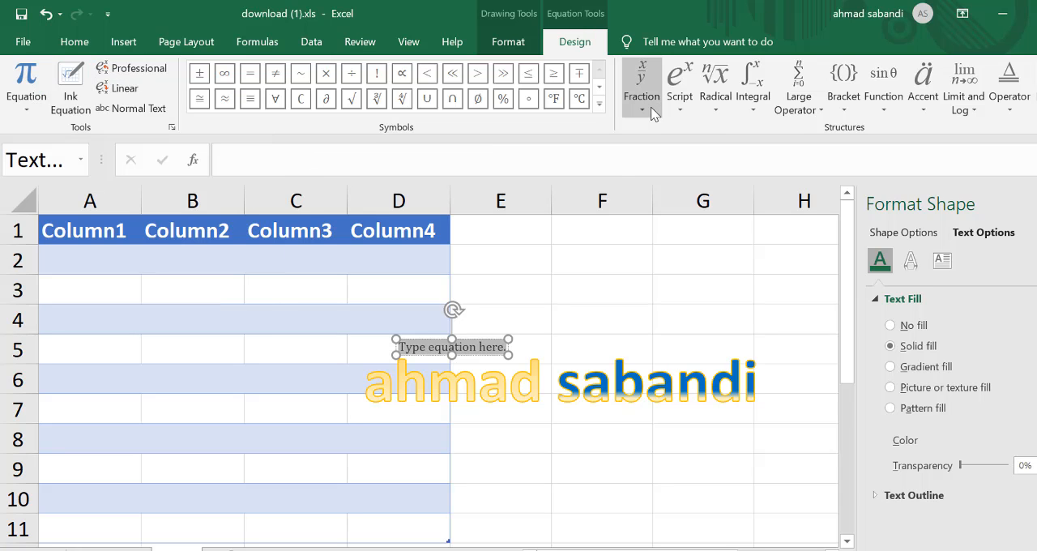
left_click(724, 105)
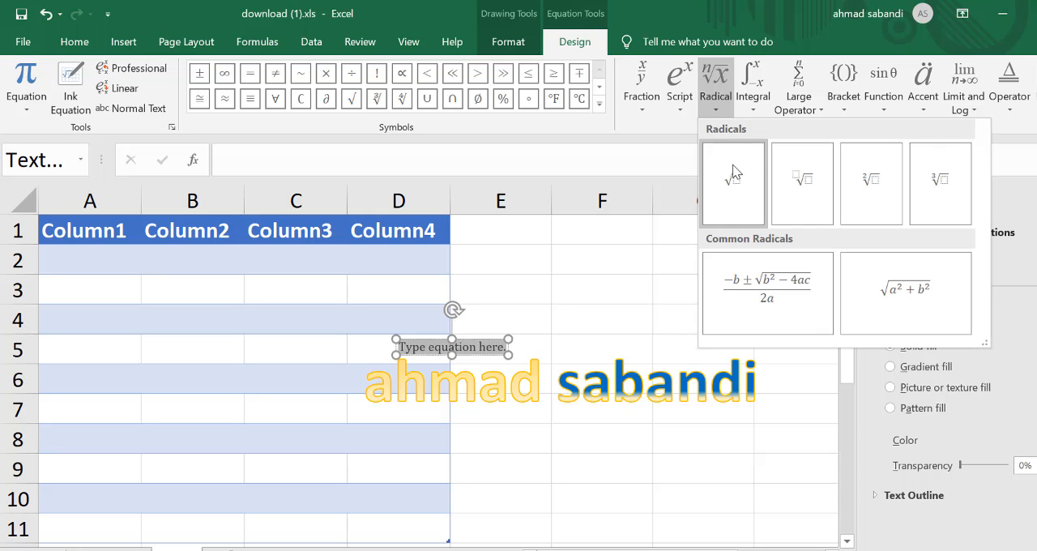
left_click(774, 306)
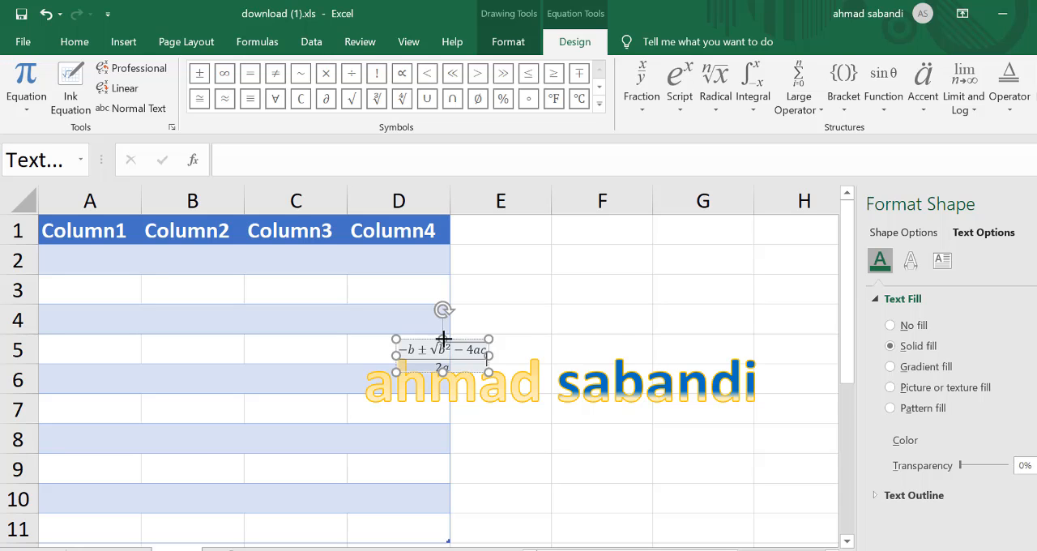
mouse_move(443, 338)
left_mouse_down()
mouse_move(465, 292)
mouse_move(595, 275)
left_mouse_up()
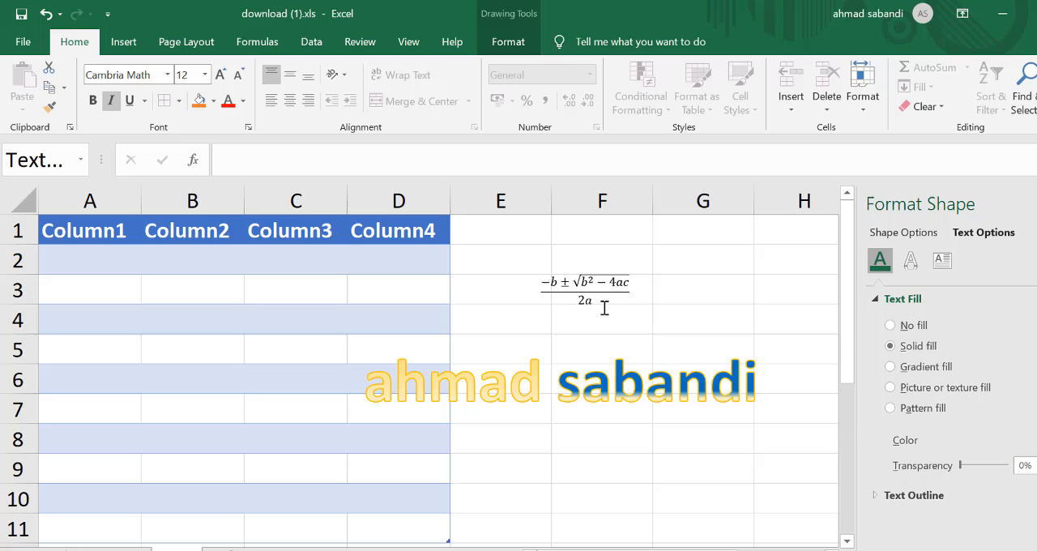
left_click(732, 330)
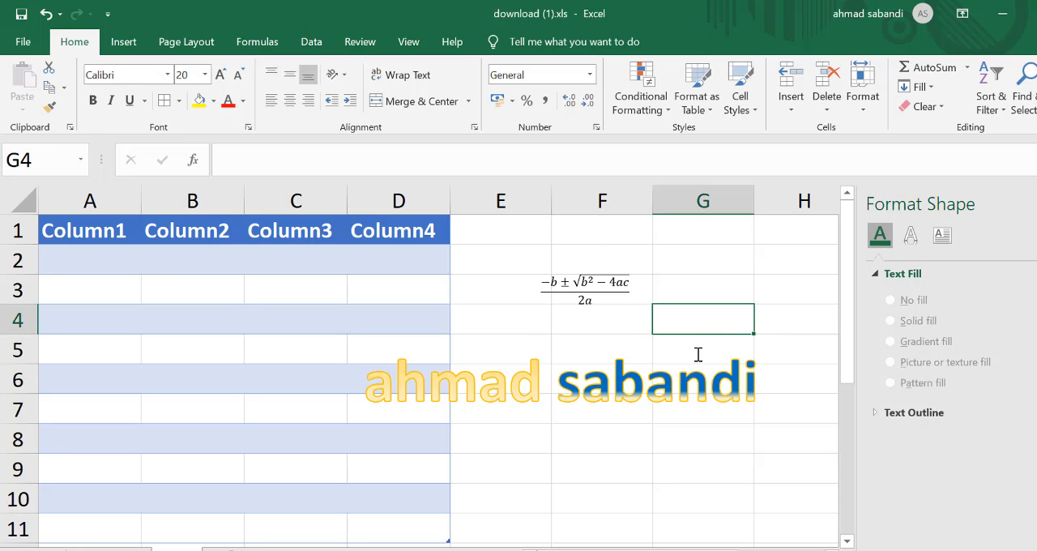